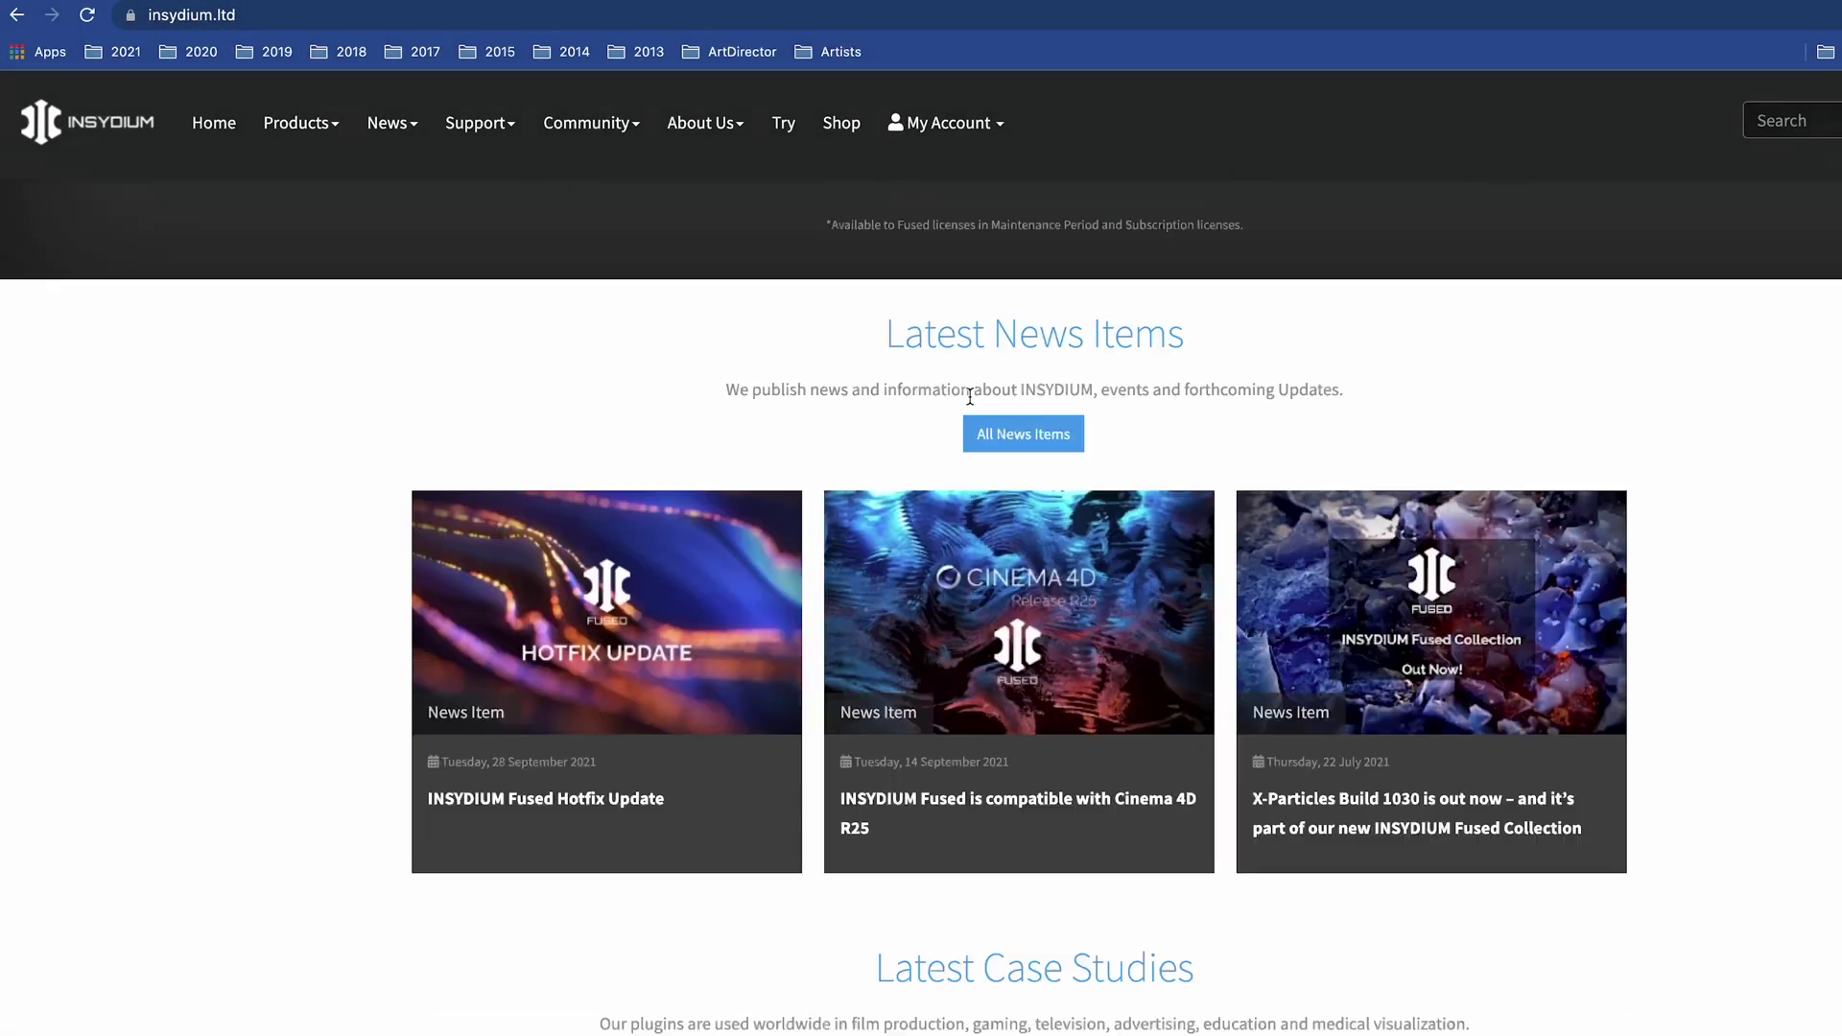
Look through the latest news items and case studies on the INSYDIUM website's home page
scroll(983, 417, "down", 1)
scroll(983, 418, "down", 5)
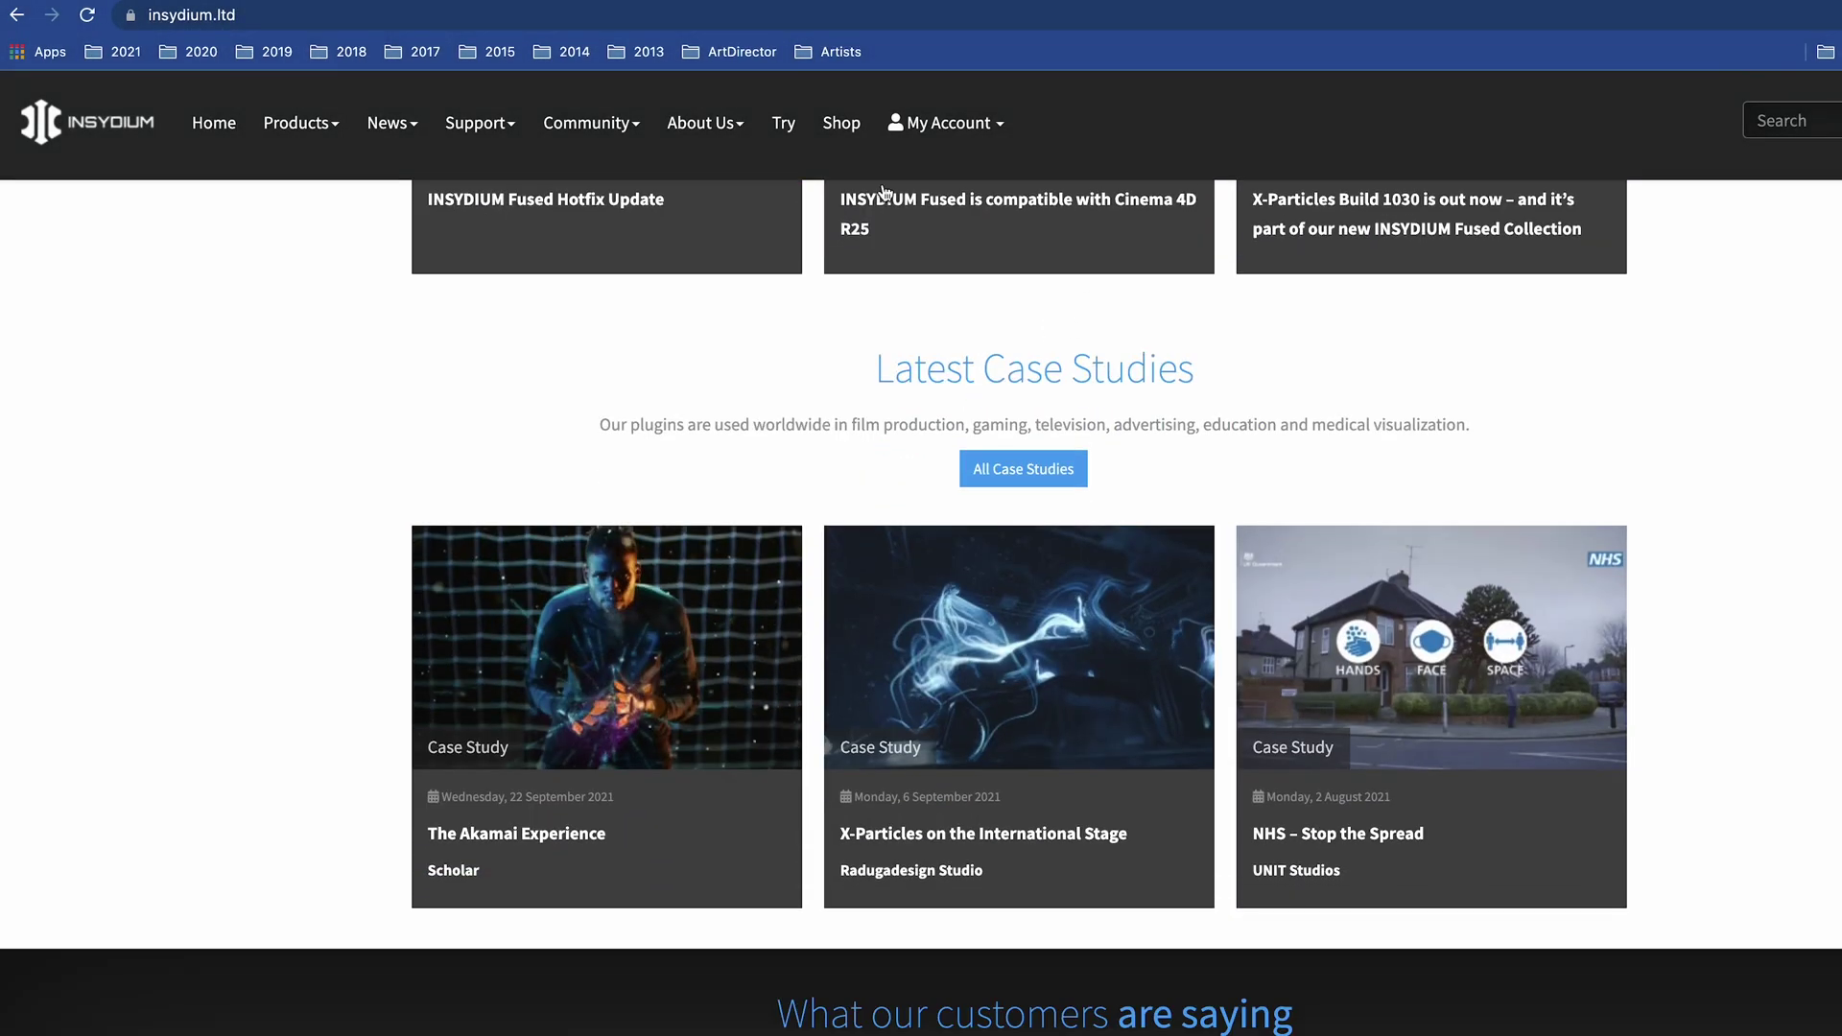
left_click(820, 139)
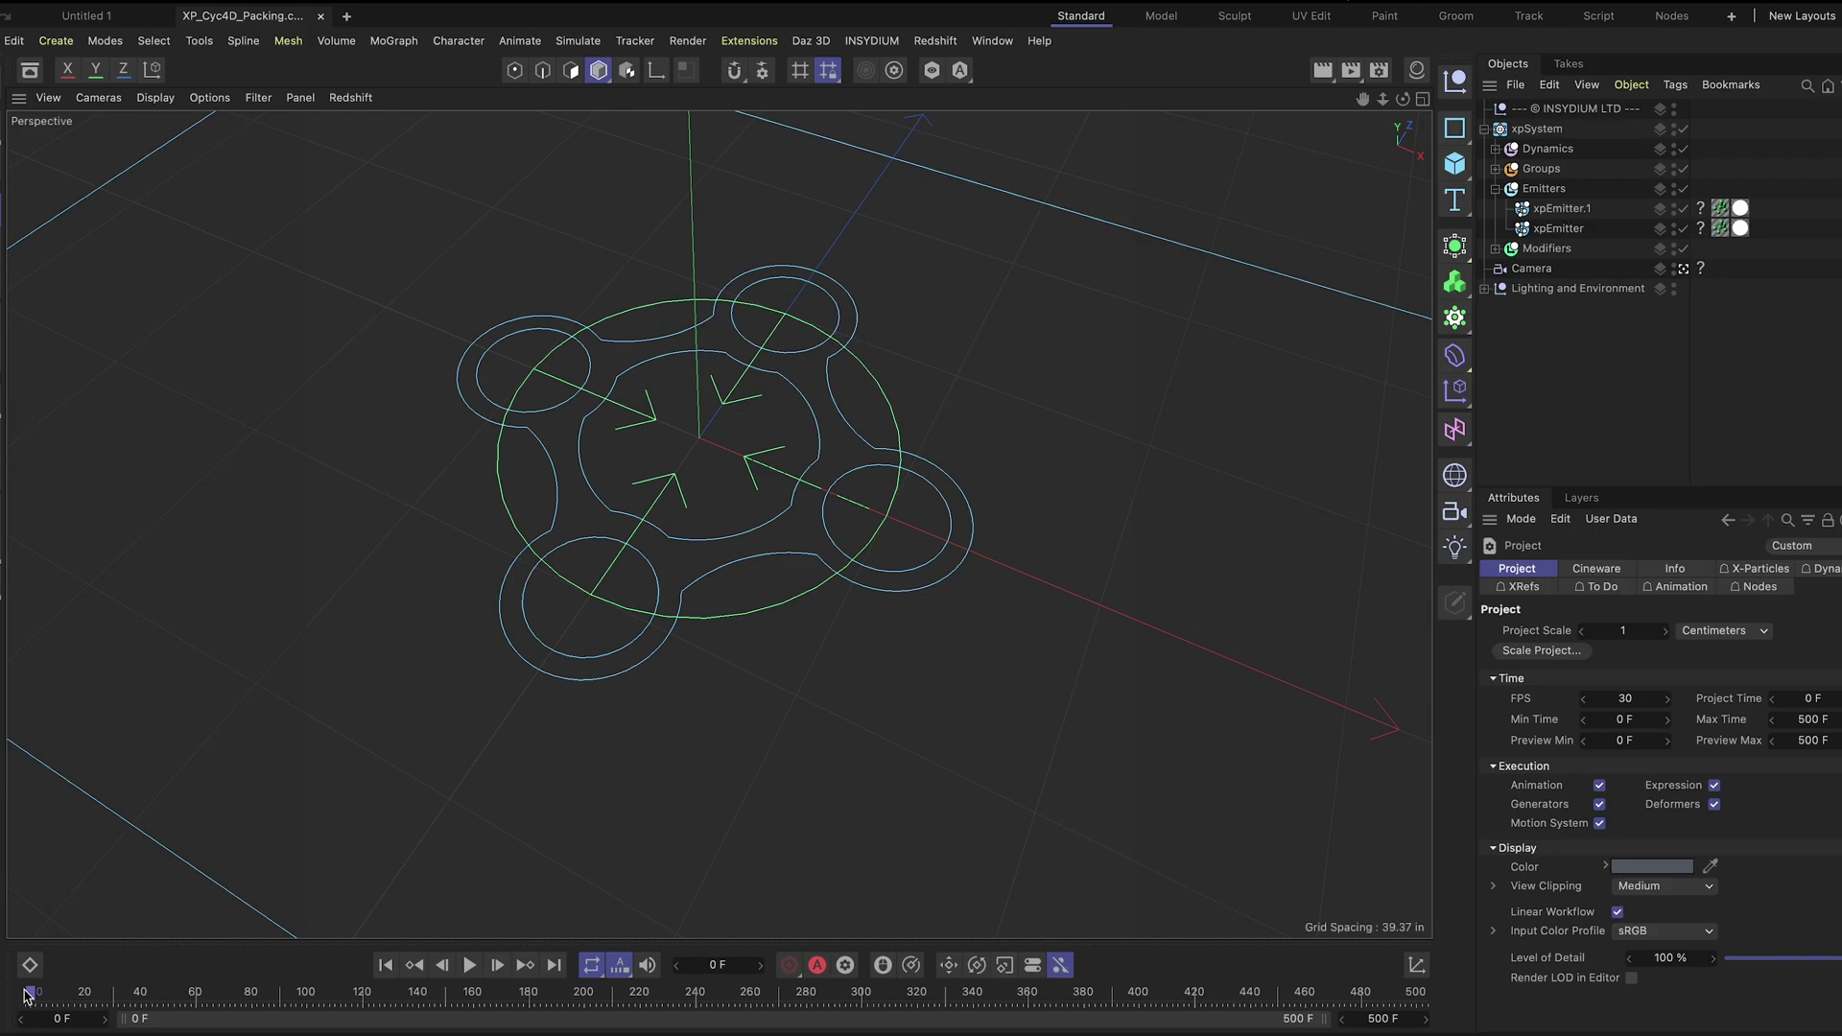
Switch to Cinema 4D and play the particle simulation in the XP_Cyc4D_Packing scene
left_click(468, 964)
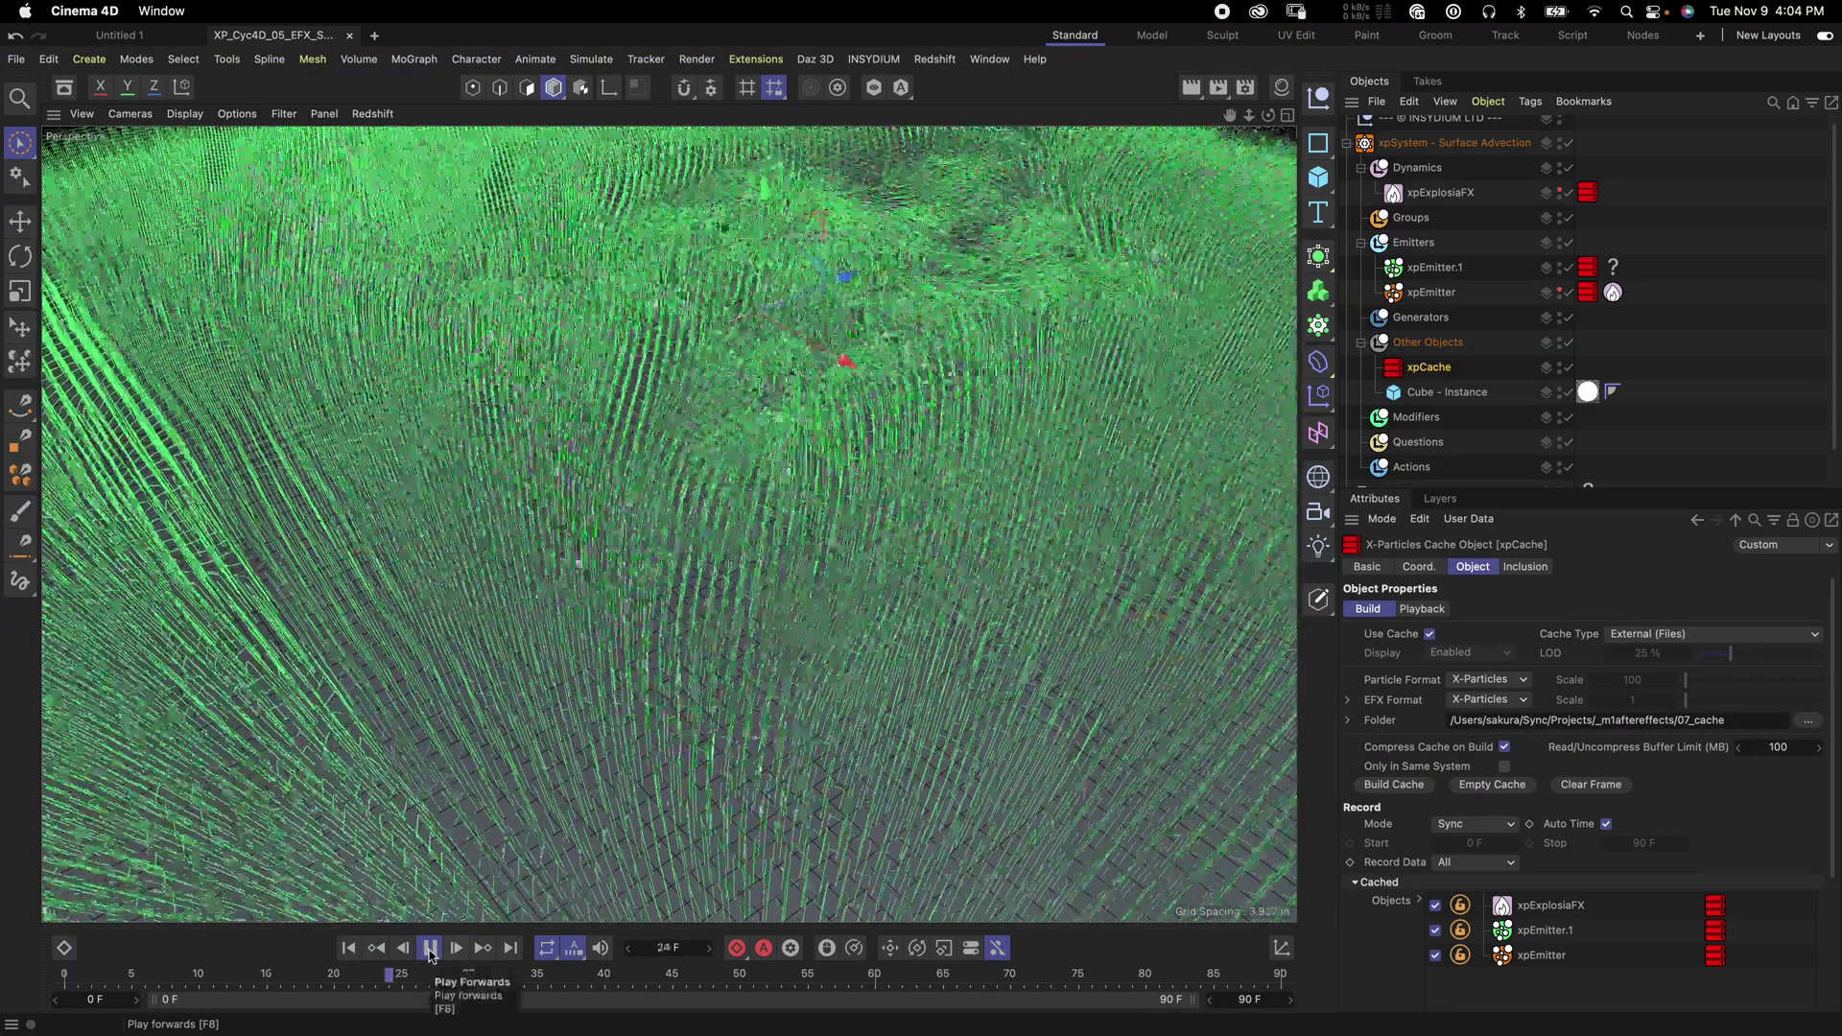
Examine the playing surface advection simulation from several angles, view the xpExplosiaFX solver settings, and stop the playback
left_click_drag(1248, 114, 1165, 114)
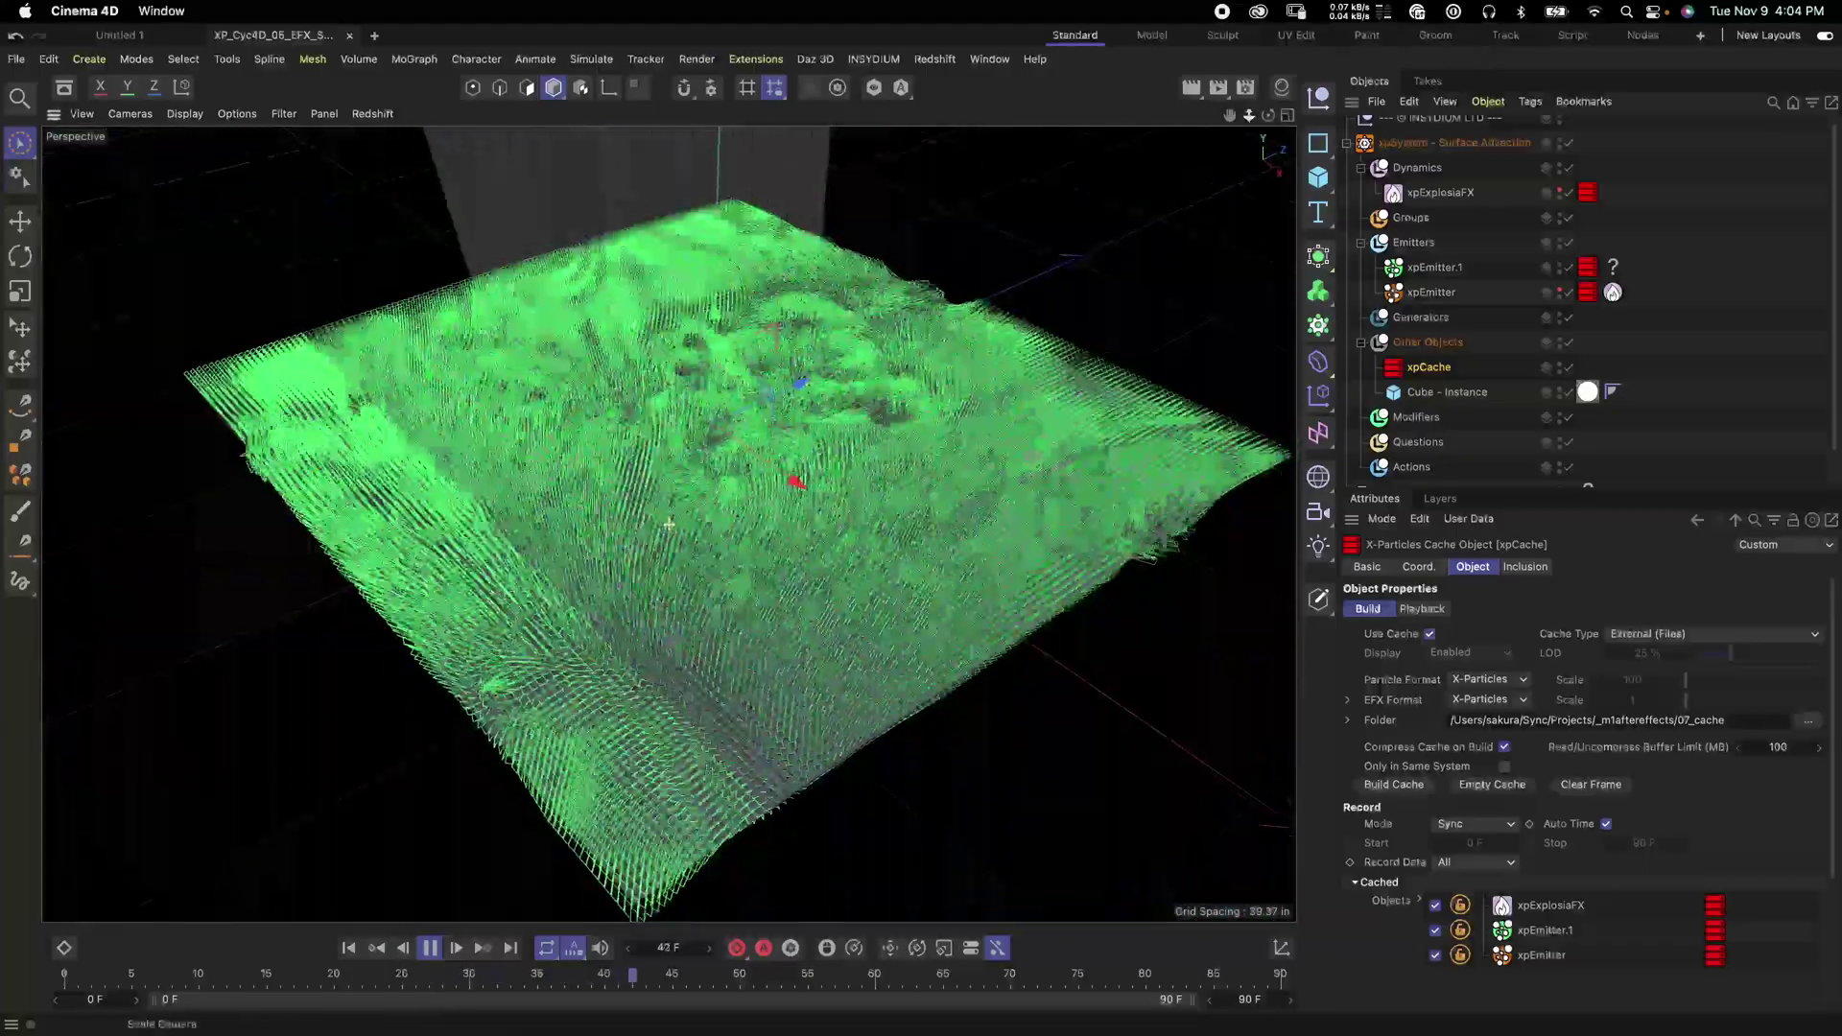
left_click(1420, 194)
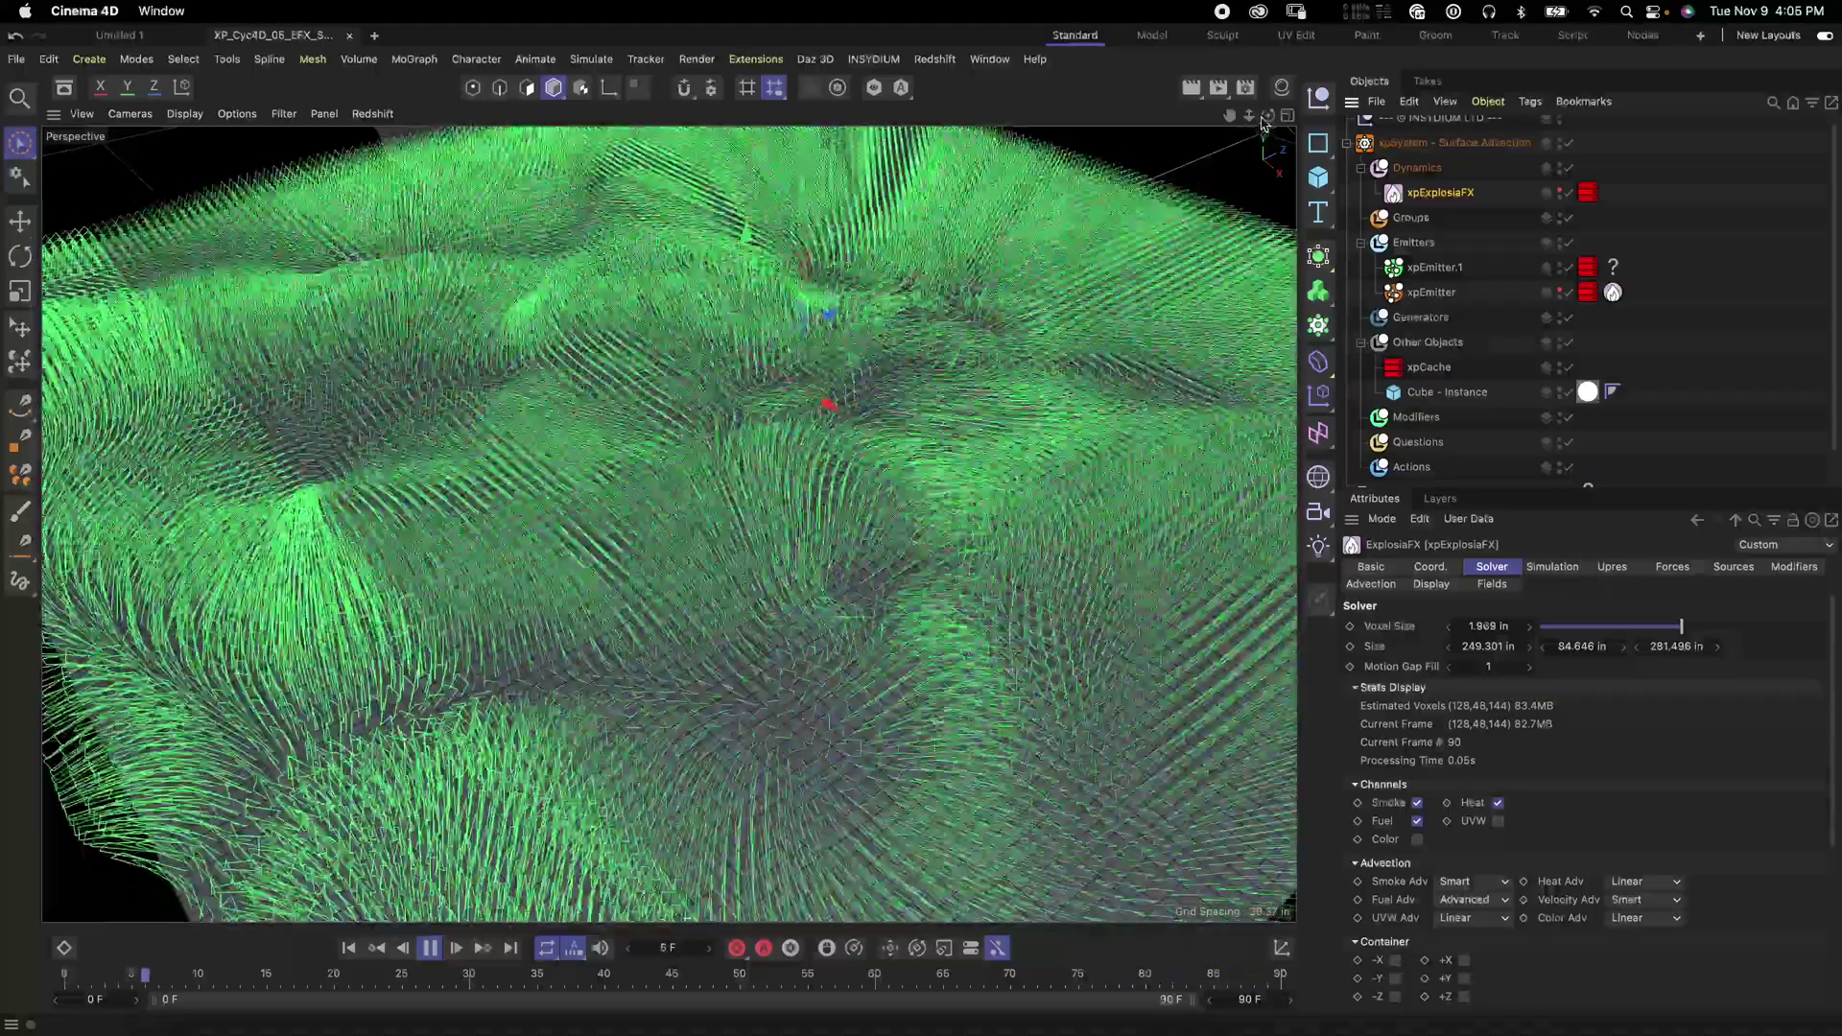
left_click_drag(1267, 114, 1161, 114)
left_click_drag(668, 523, 668, 523, "alt")
left_click_drag(1267, 114, 1208, 119)
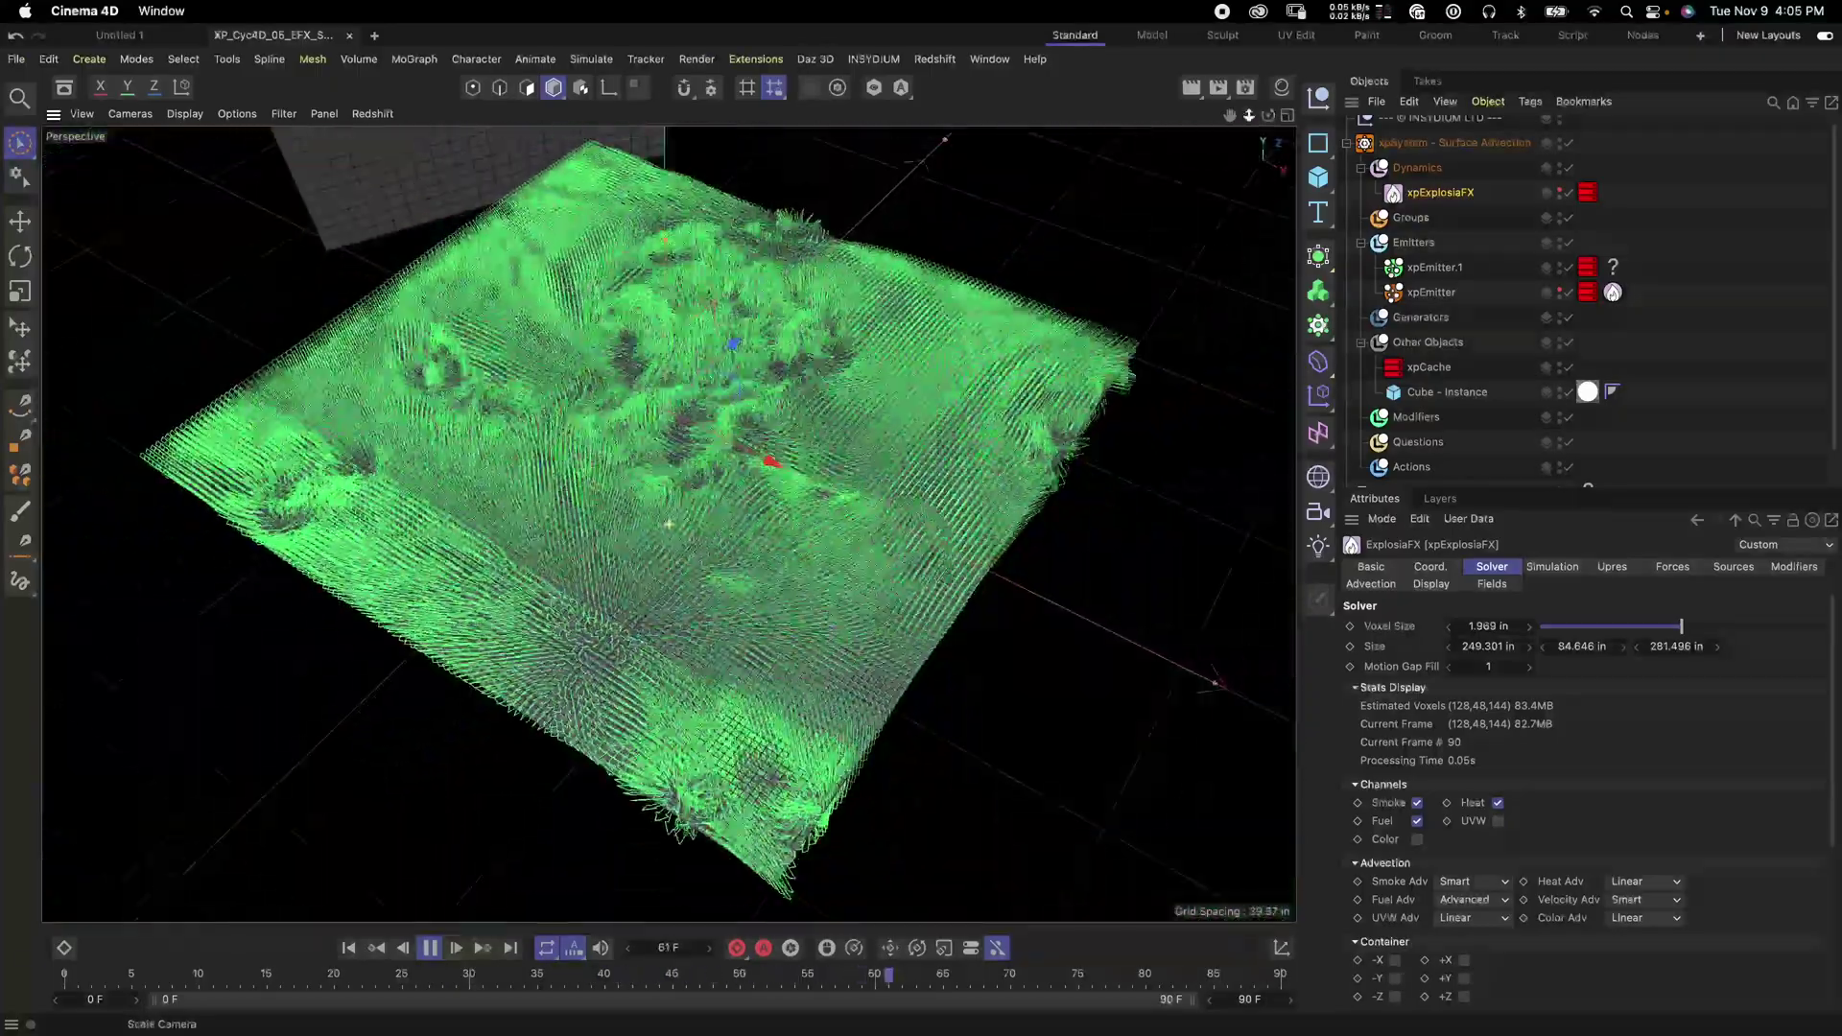
left_click(429, 947)
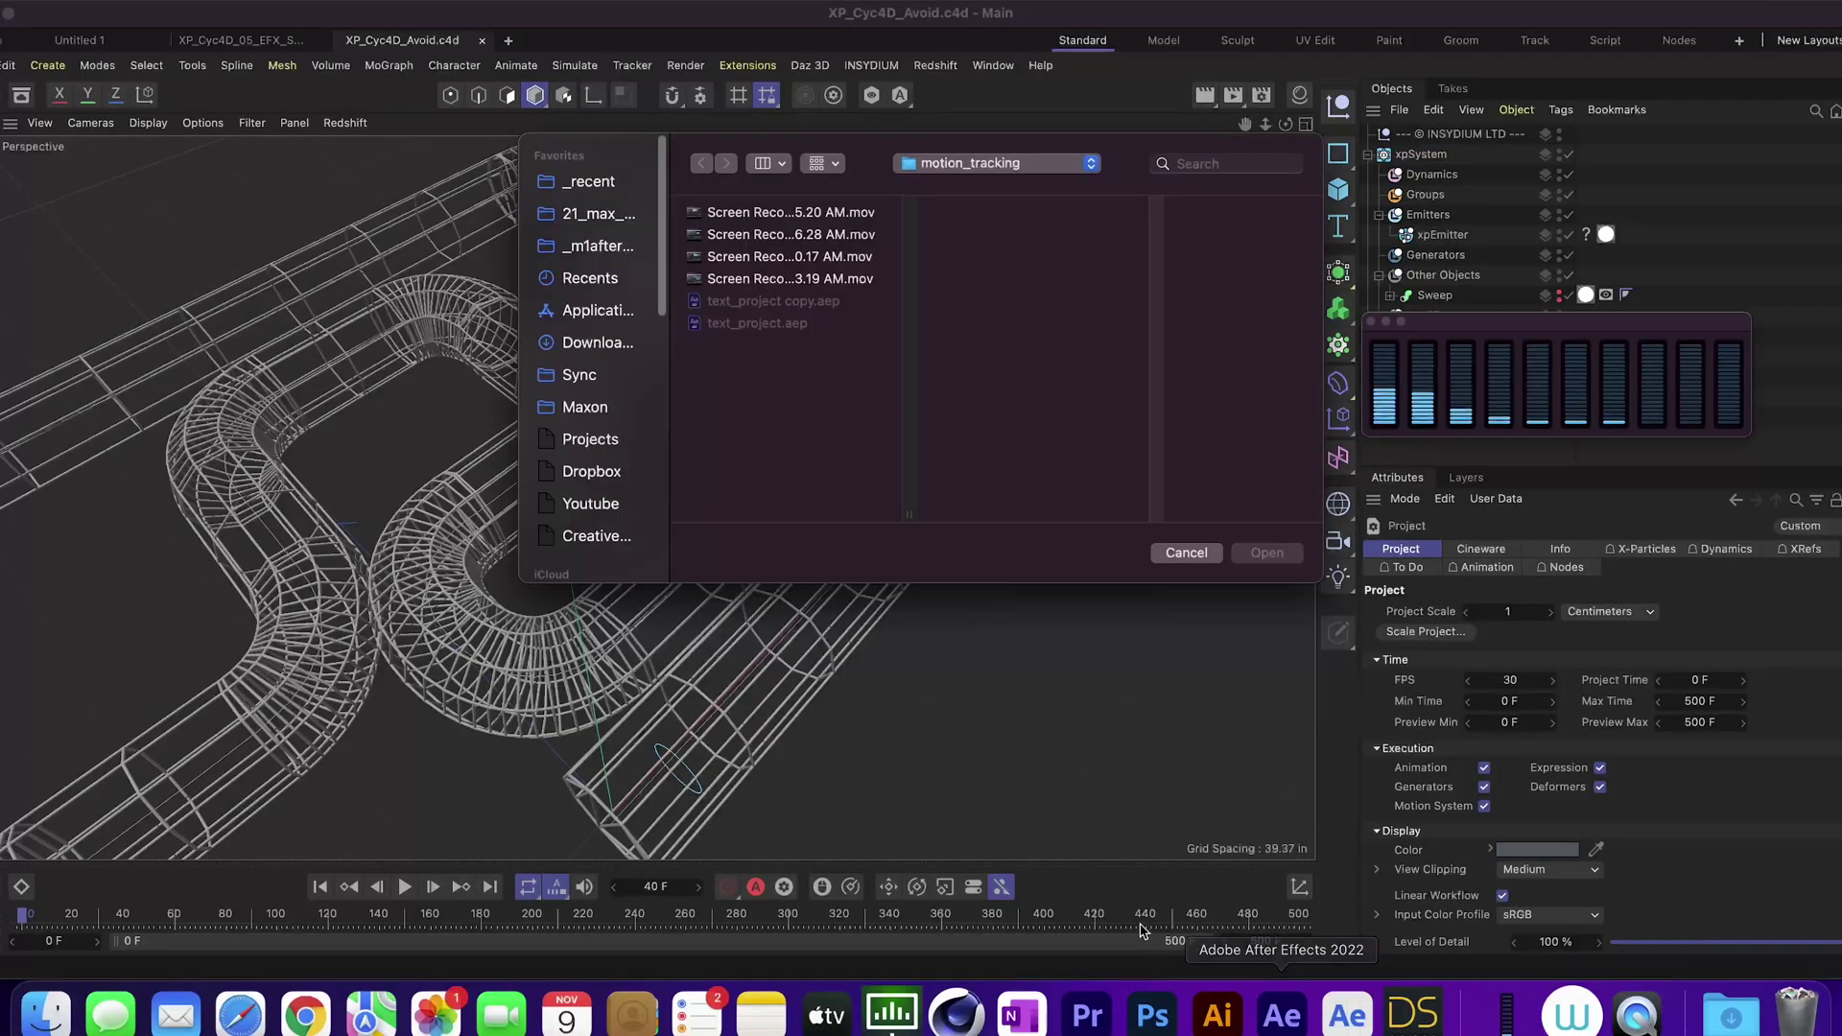
Dismiss the file browser, view the playing XP_Cyc4D_Avoid pipe simulation from another angle and uncover the object list behind the CPU usage window
key("Escape")
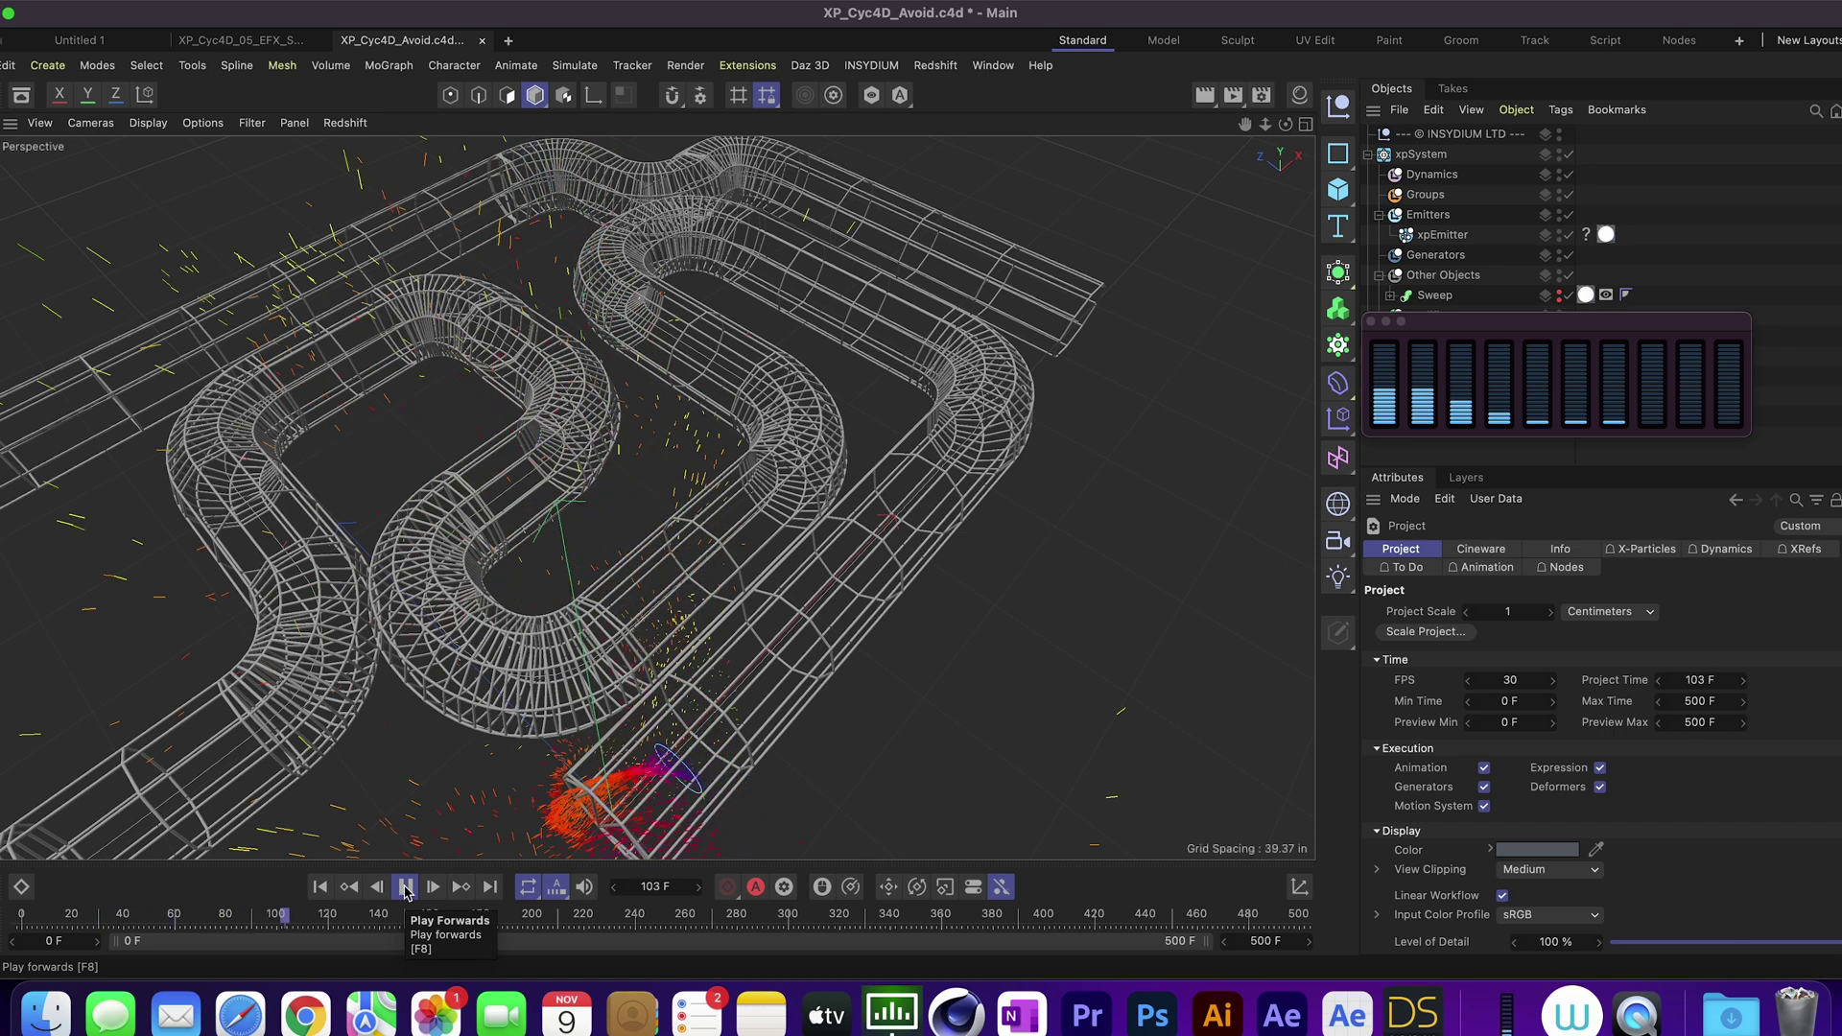
left_click_drag(1286, 124, 1396, 47)
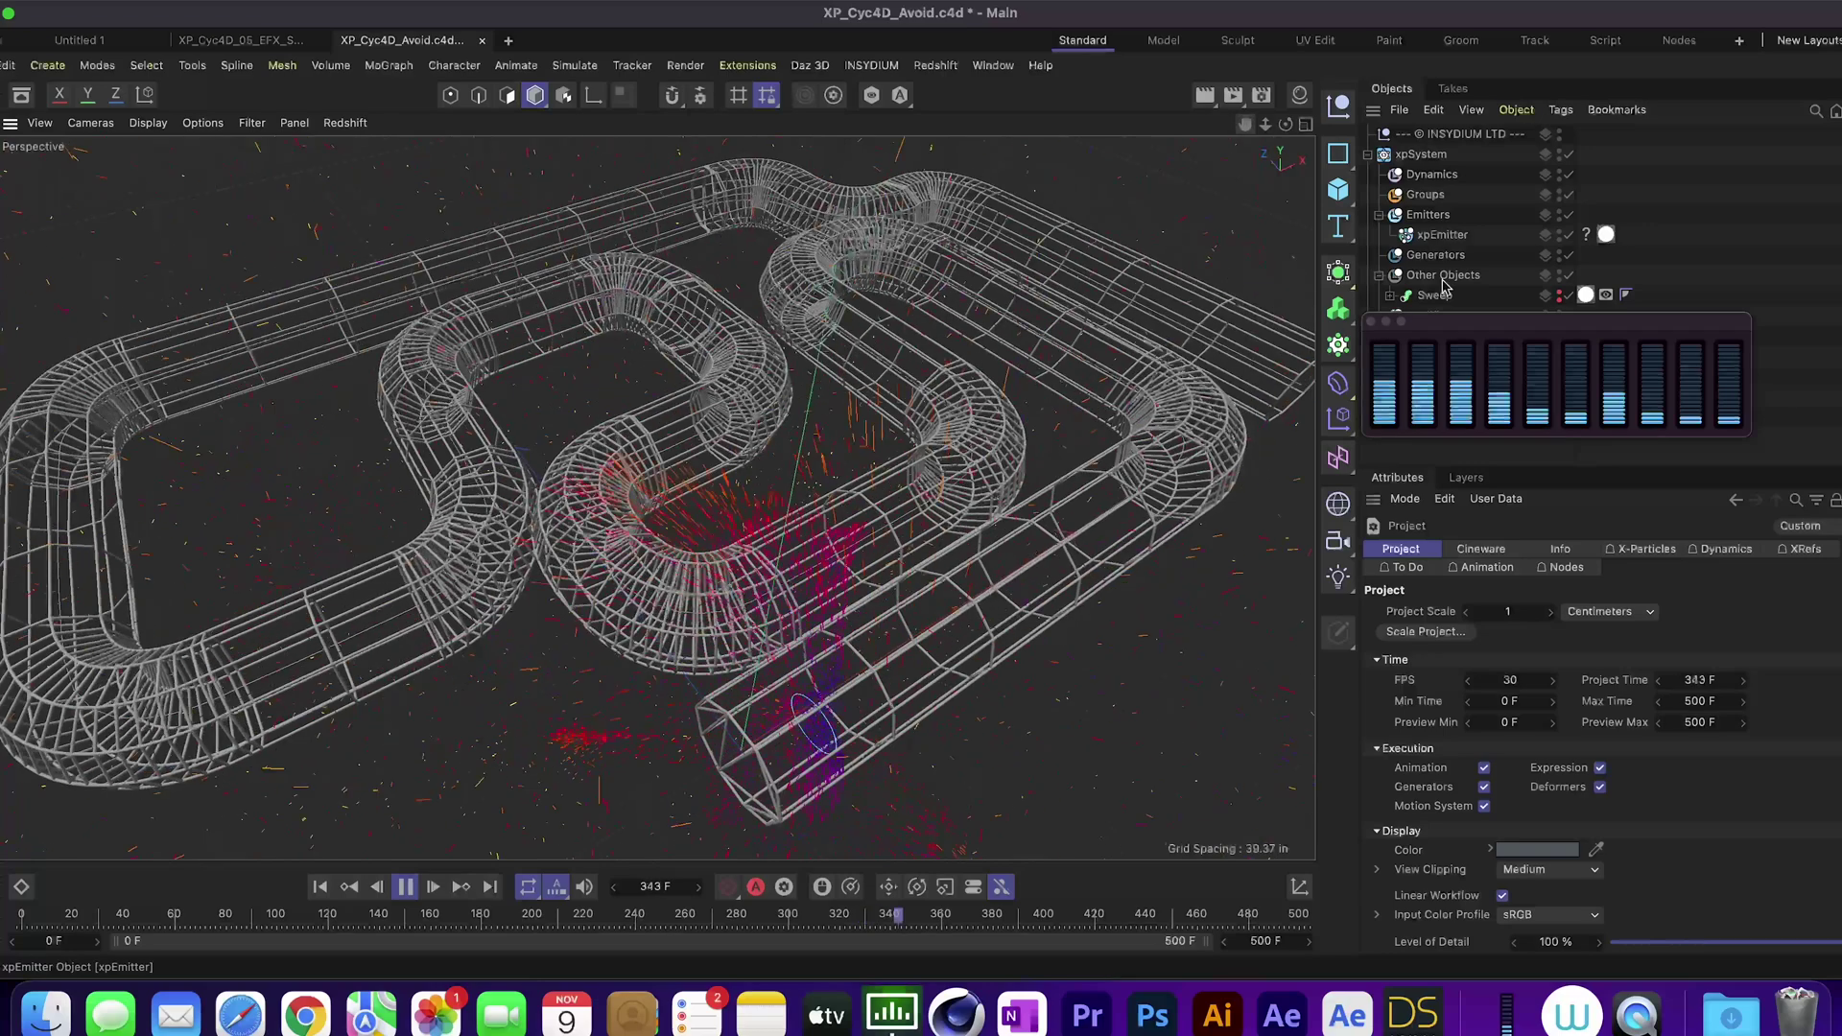
left_click_drag(1482, 328, 1492, 467)
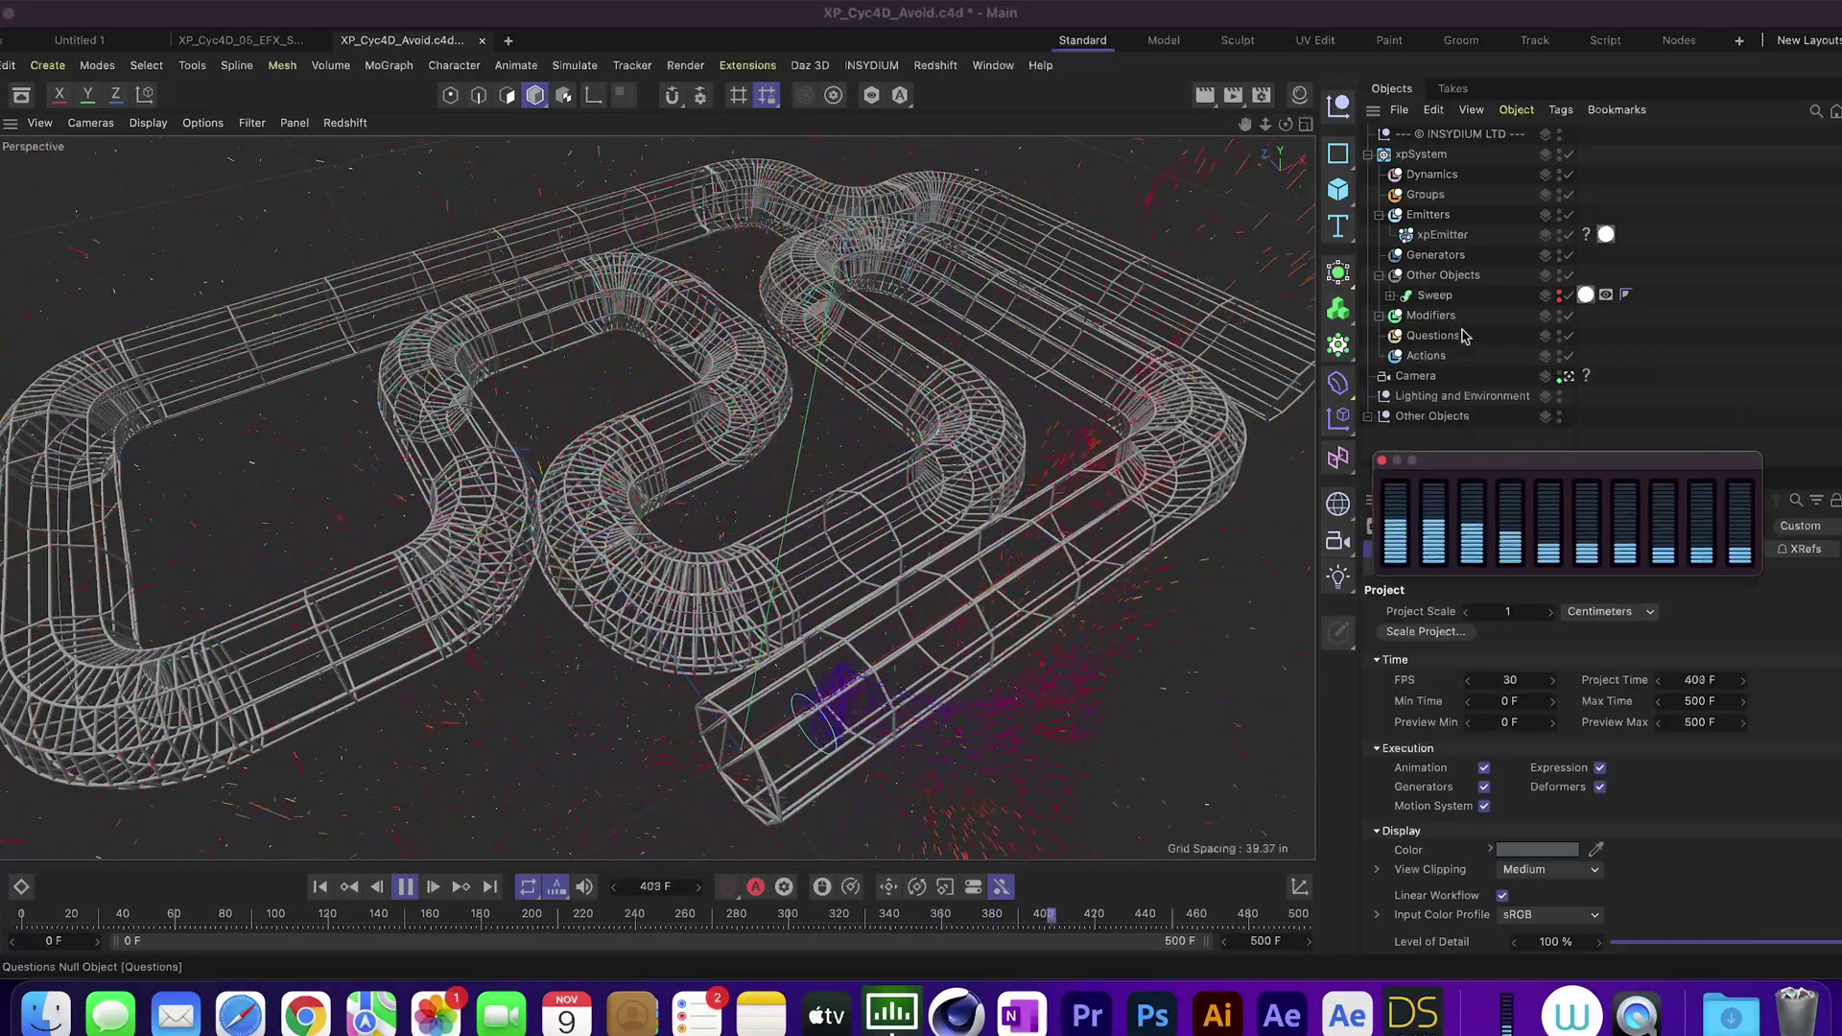
Examine the Sweep object and the xpEmitter properties, moving the CPU usage window clear of the attributes
left_click(1432, 297)
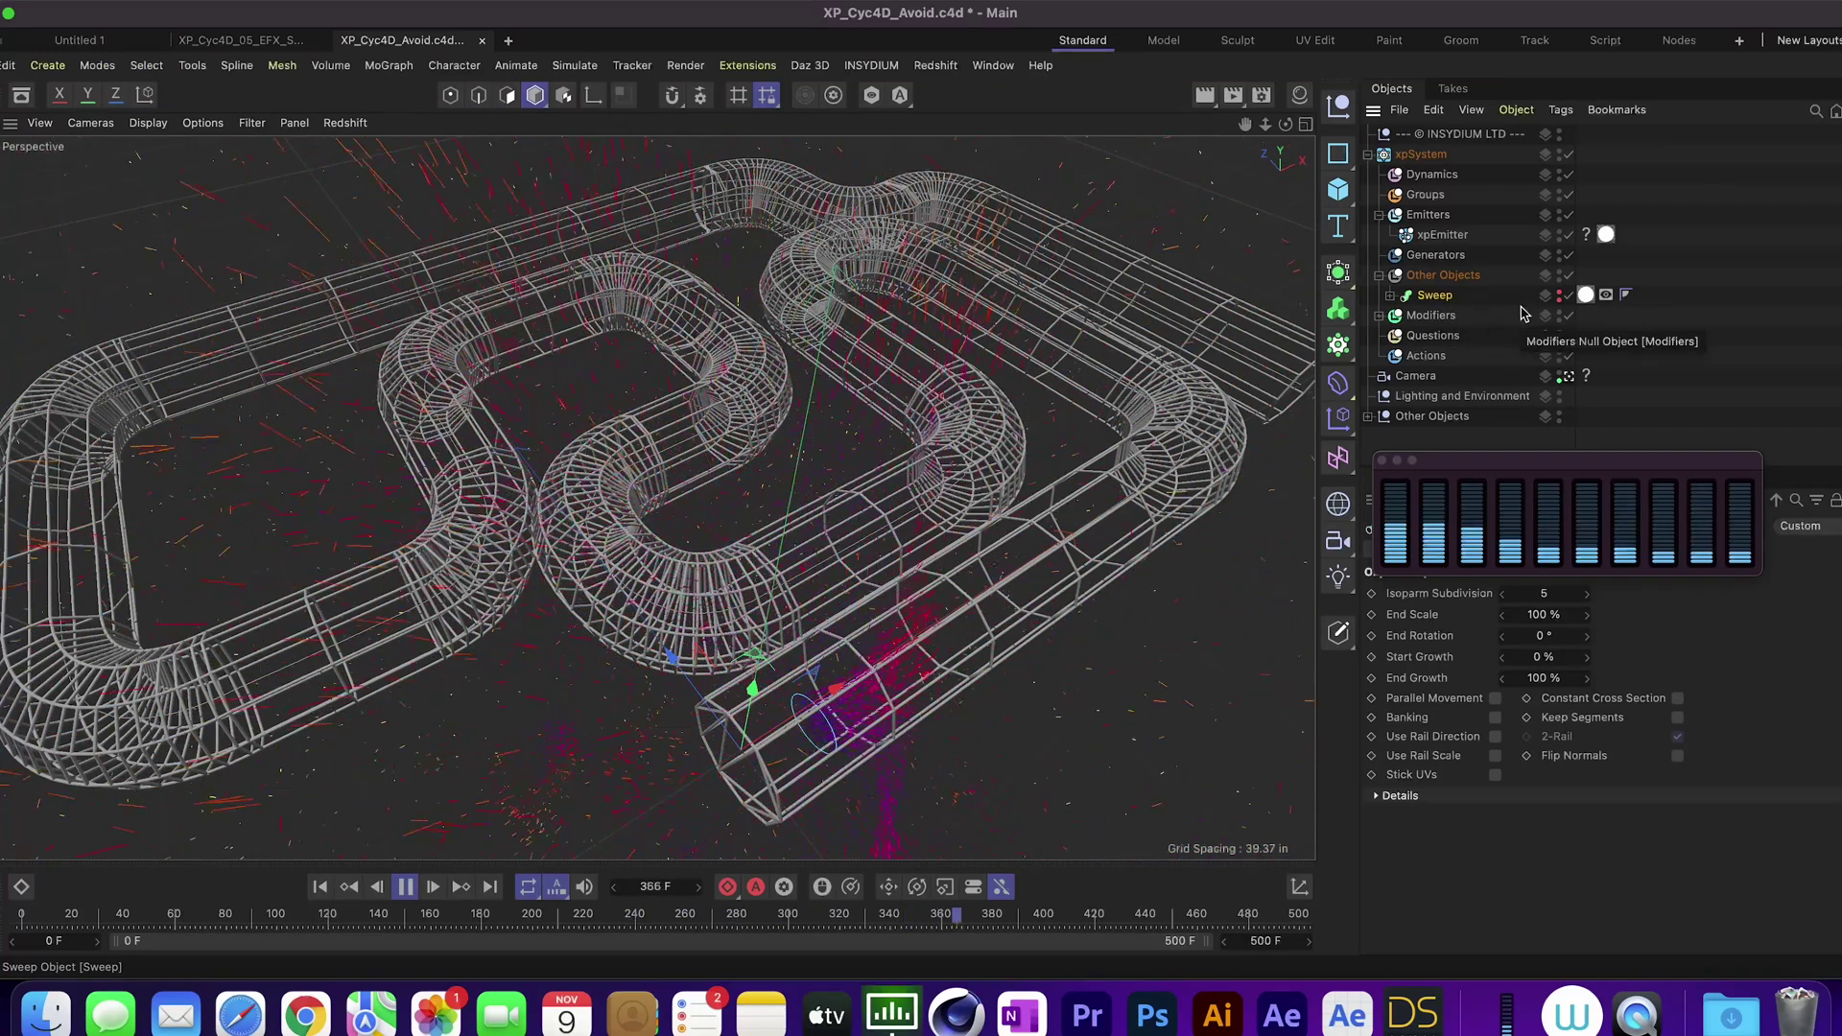
left_click(1440, 235)
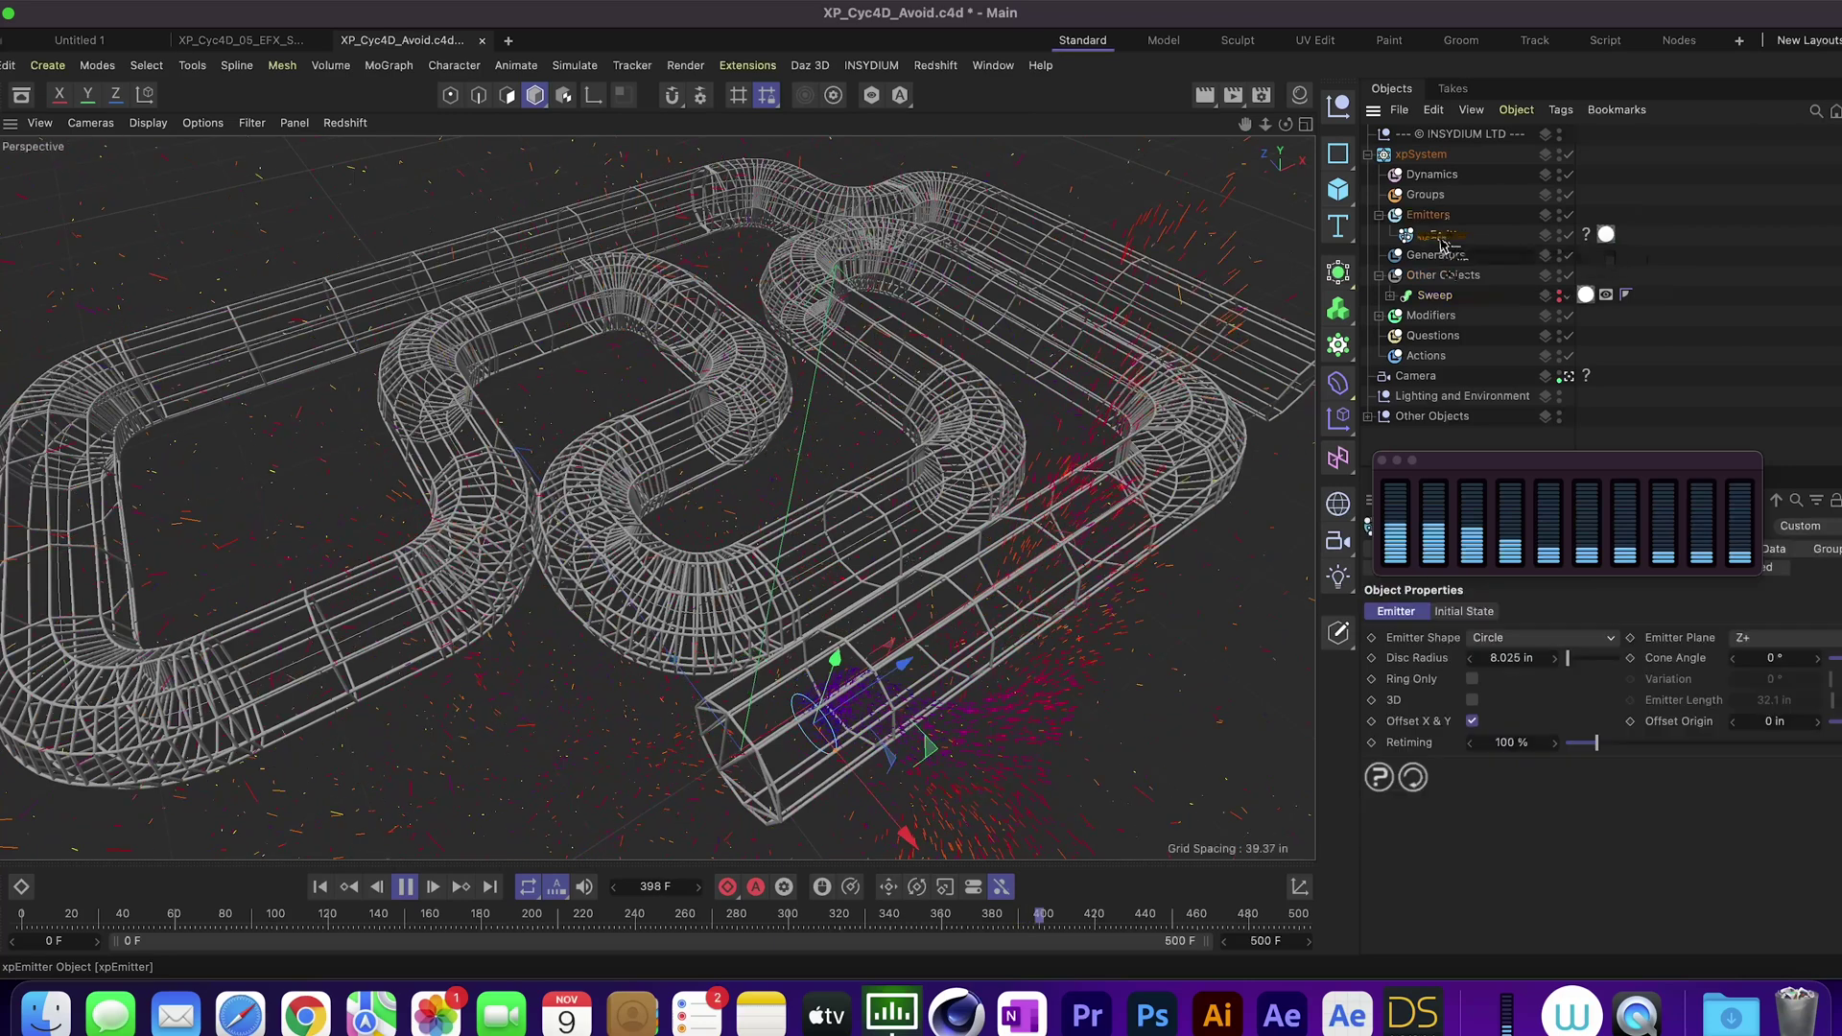
left_click_drag(1535, 455, 1485, 617)
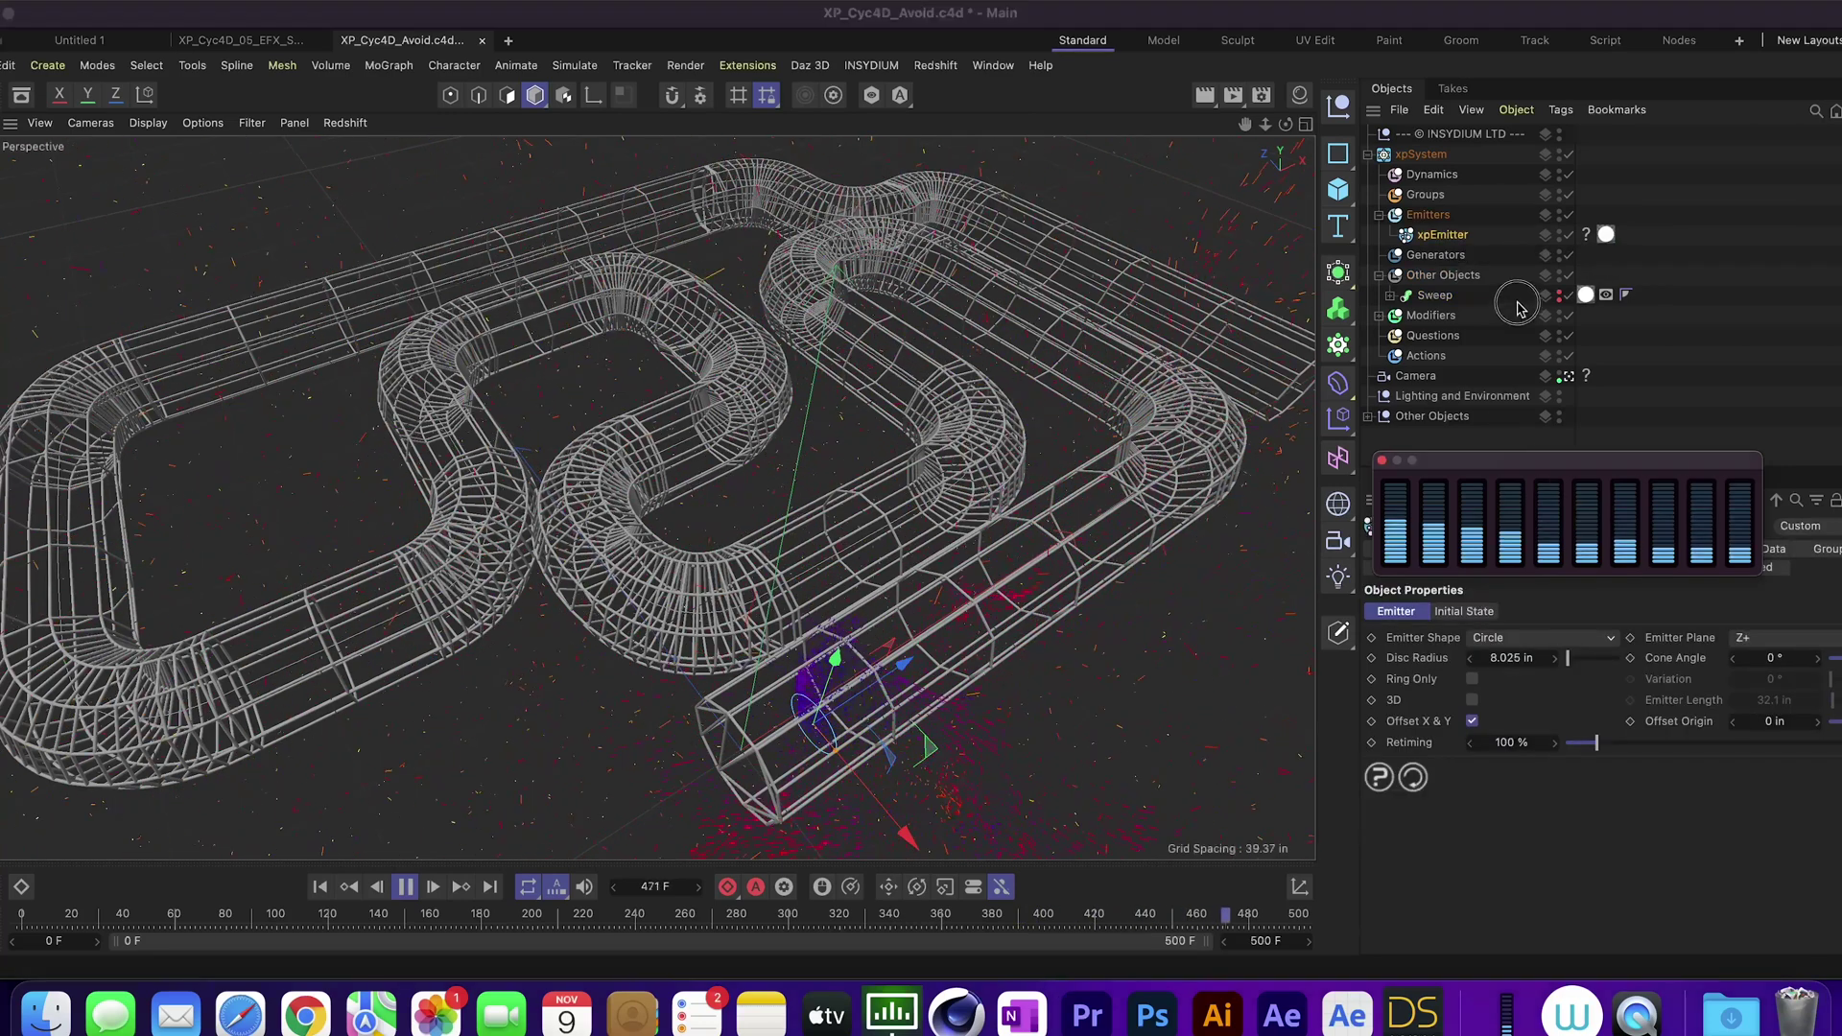
left_click_drag(1453, 460, 1466, 271)
Set the xpEmitter's emission birthrate to 3000 and restart the simulation from the first frame
left_click(1477, 547)
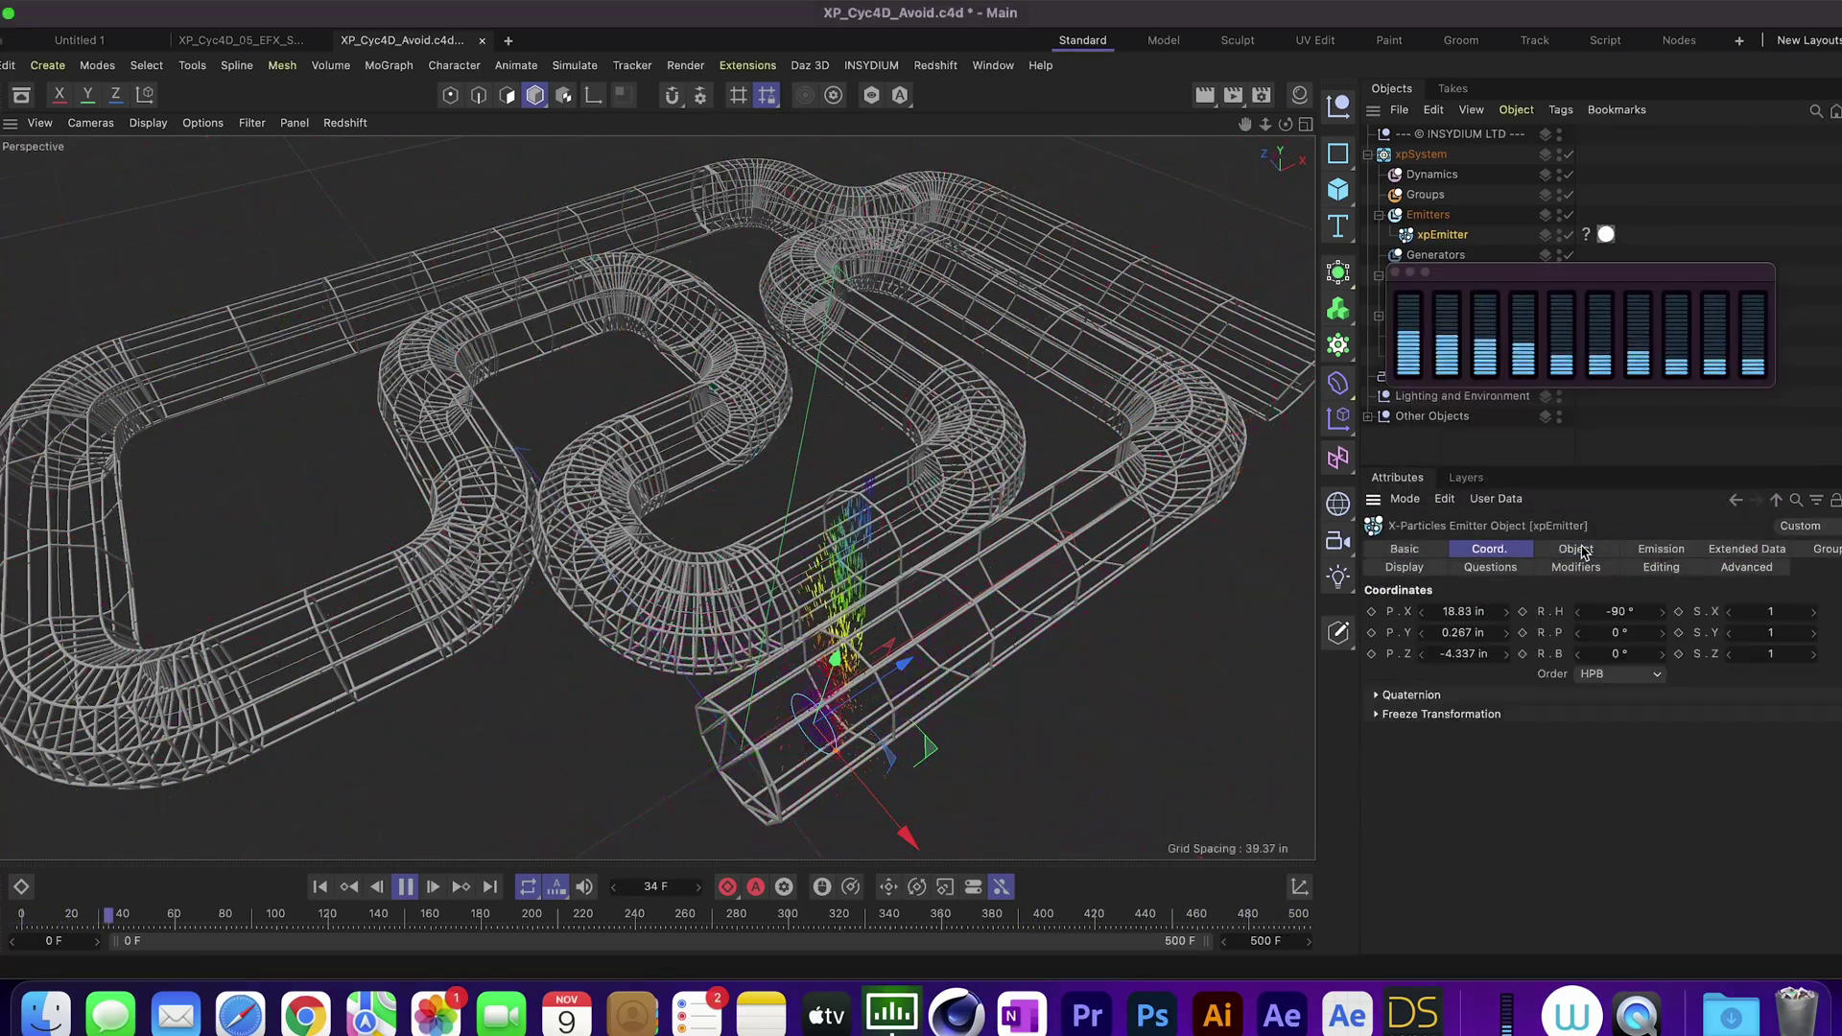
left_click(1652, 549)
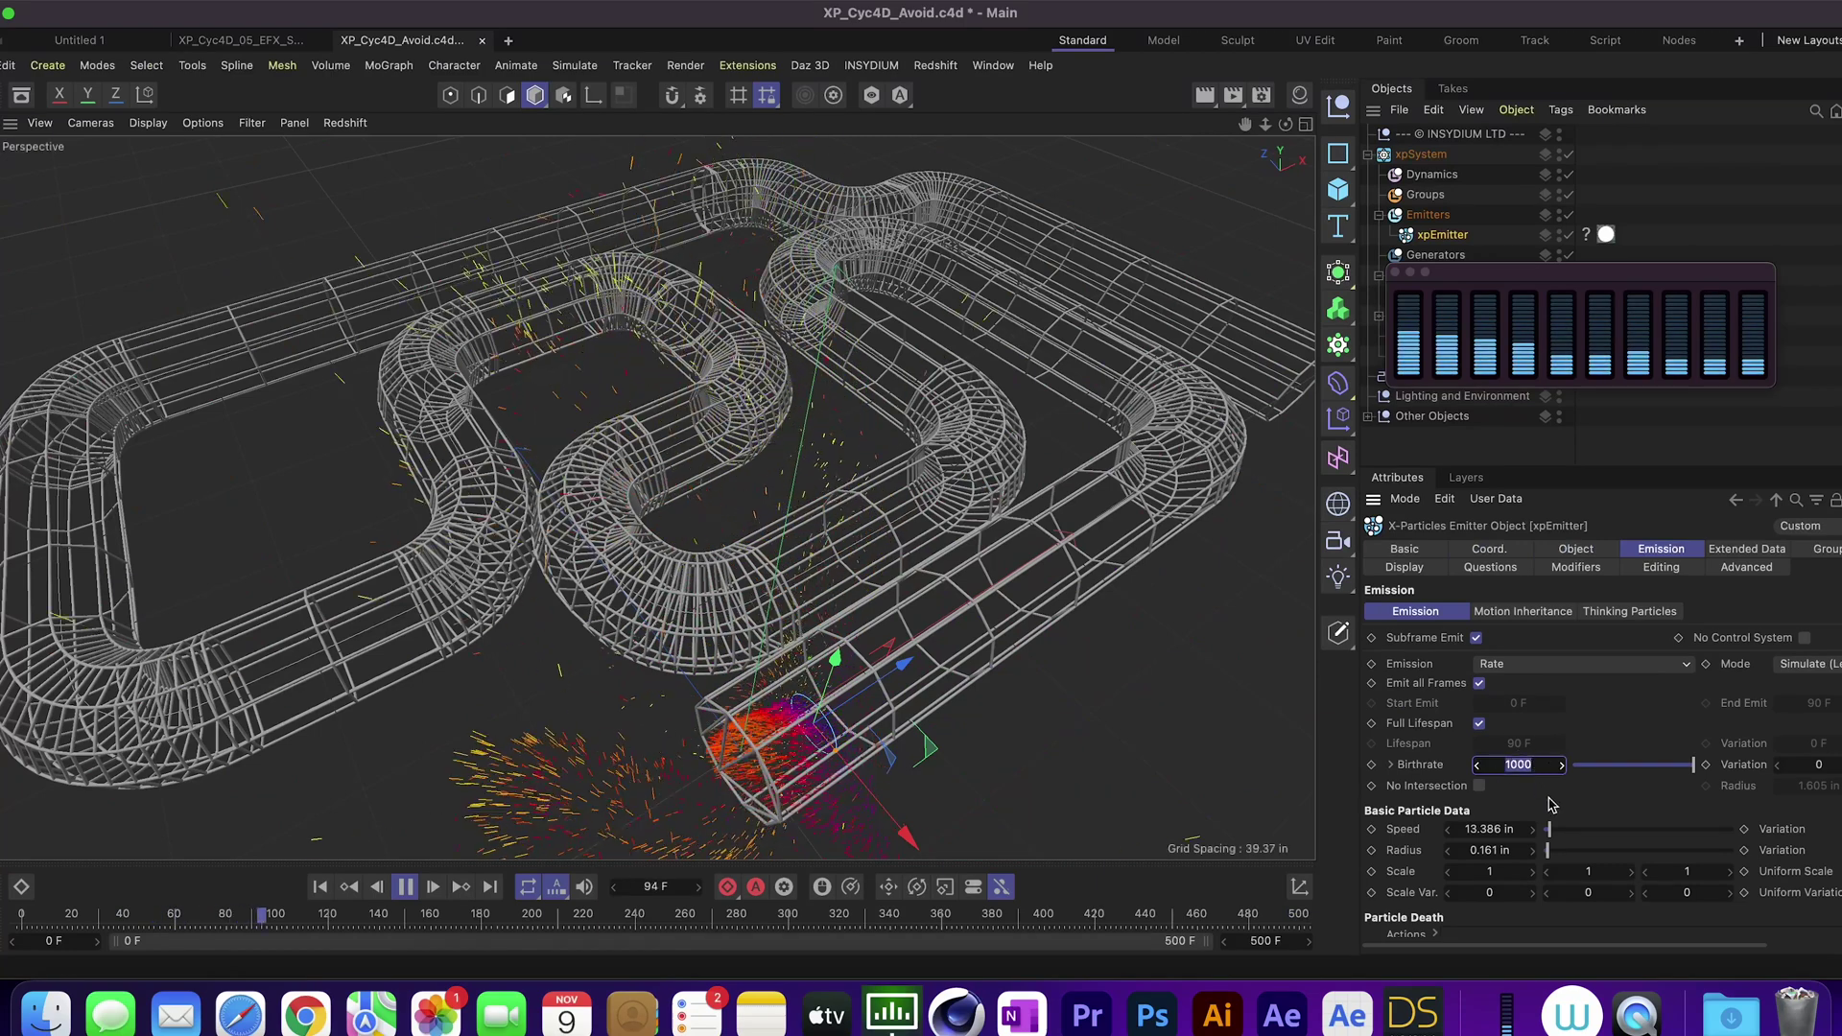
key("0")
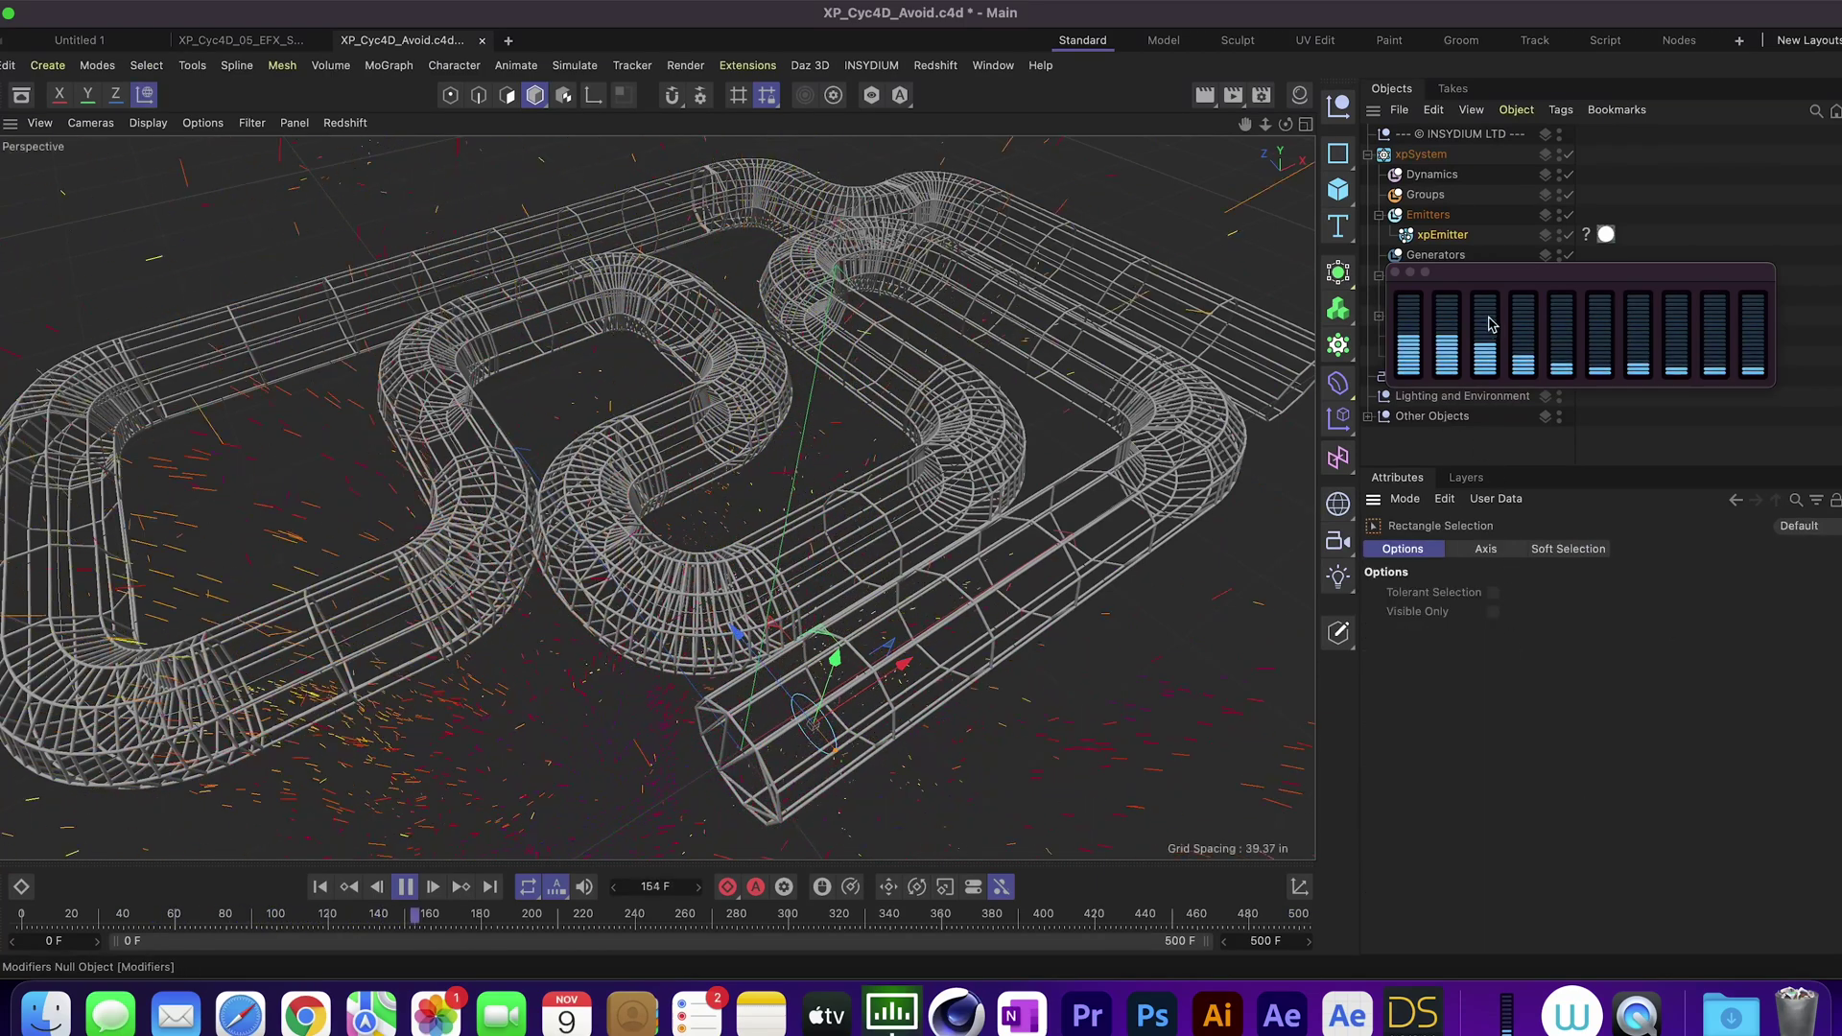
left_click(1442, 234)
double_click(1521, 764)
left_click_drag(1530, 765, 1508, 766)
key("Return")
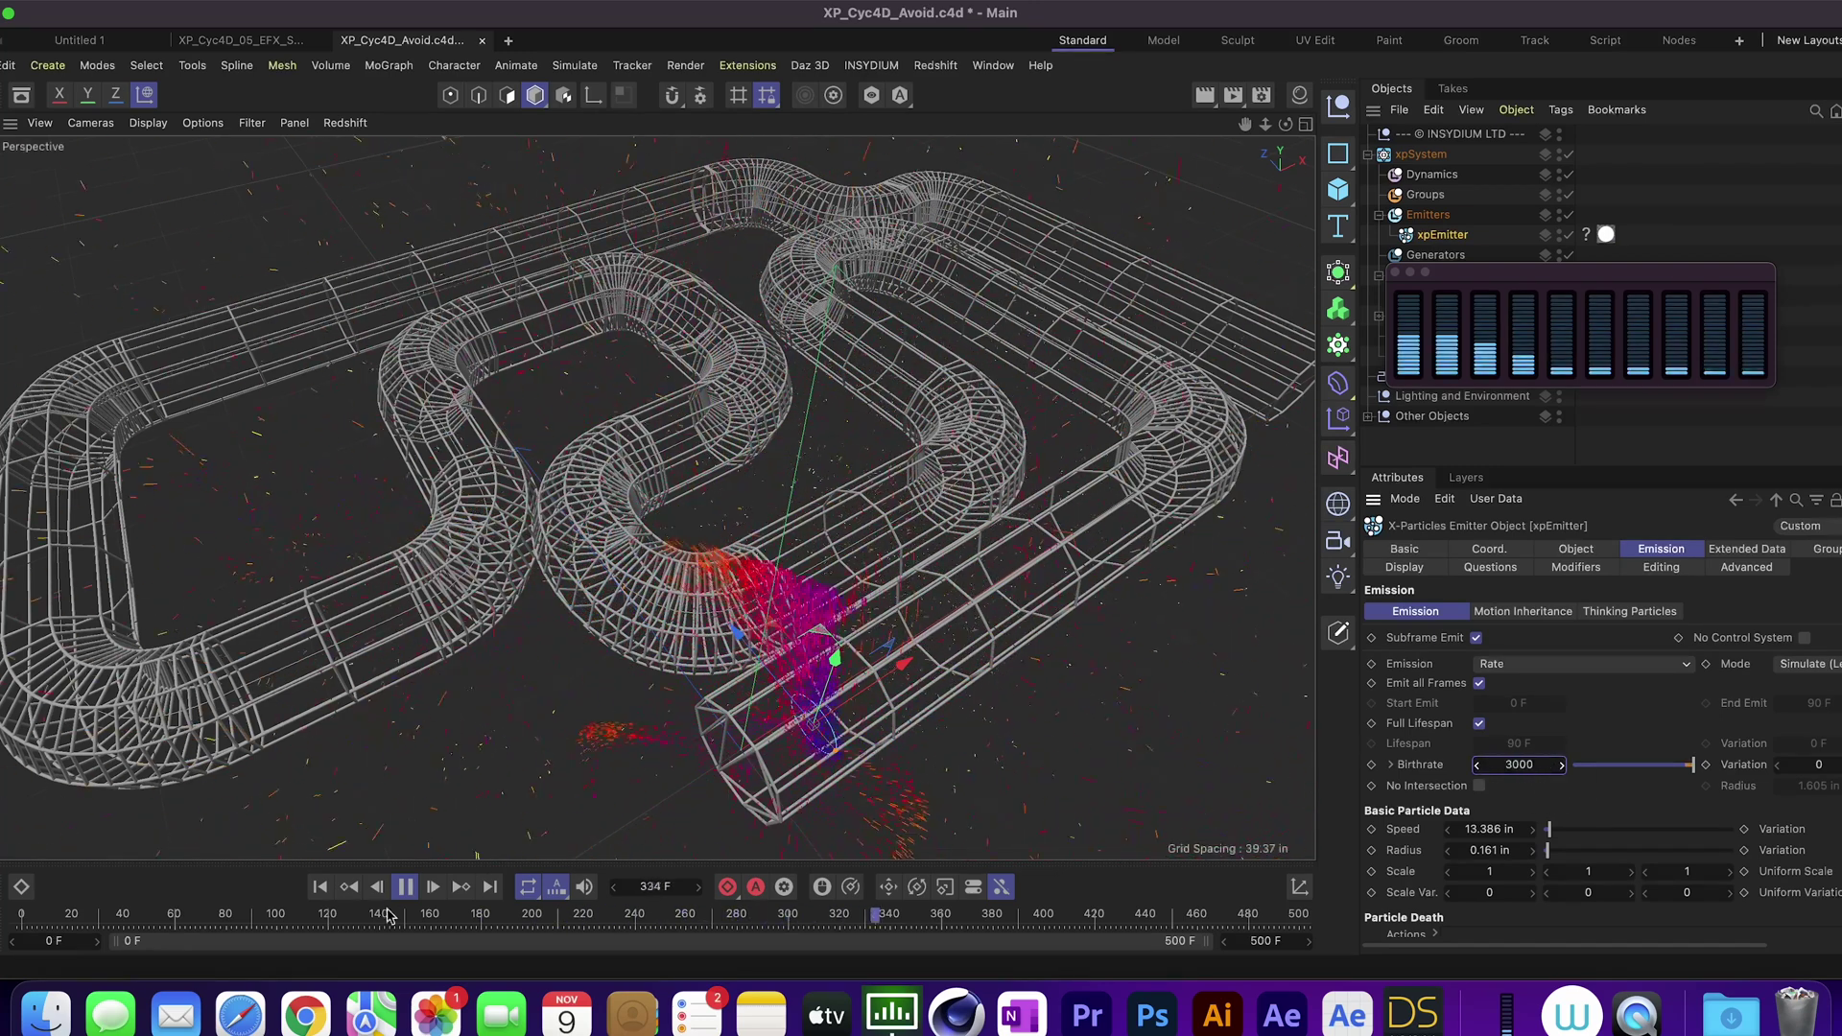
left_click(320, 886)
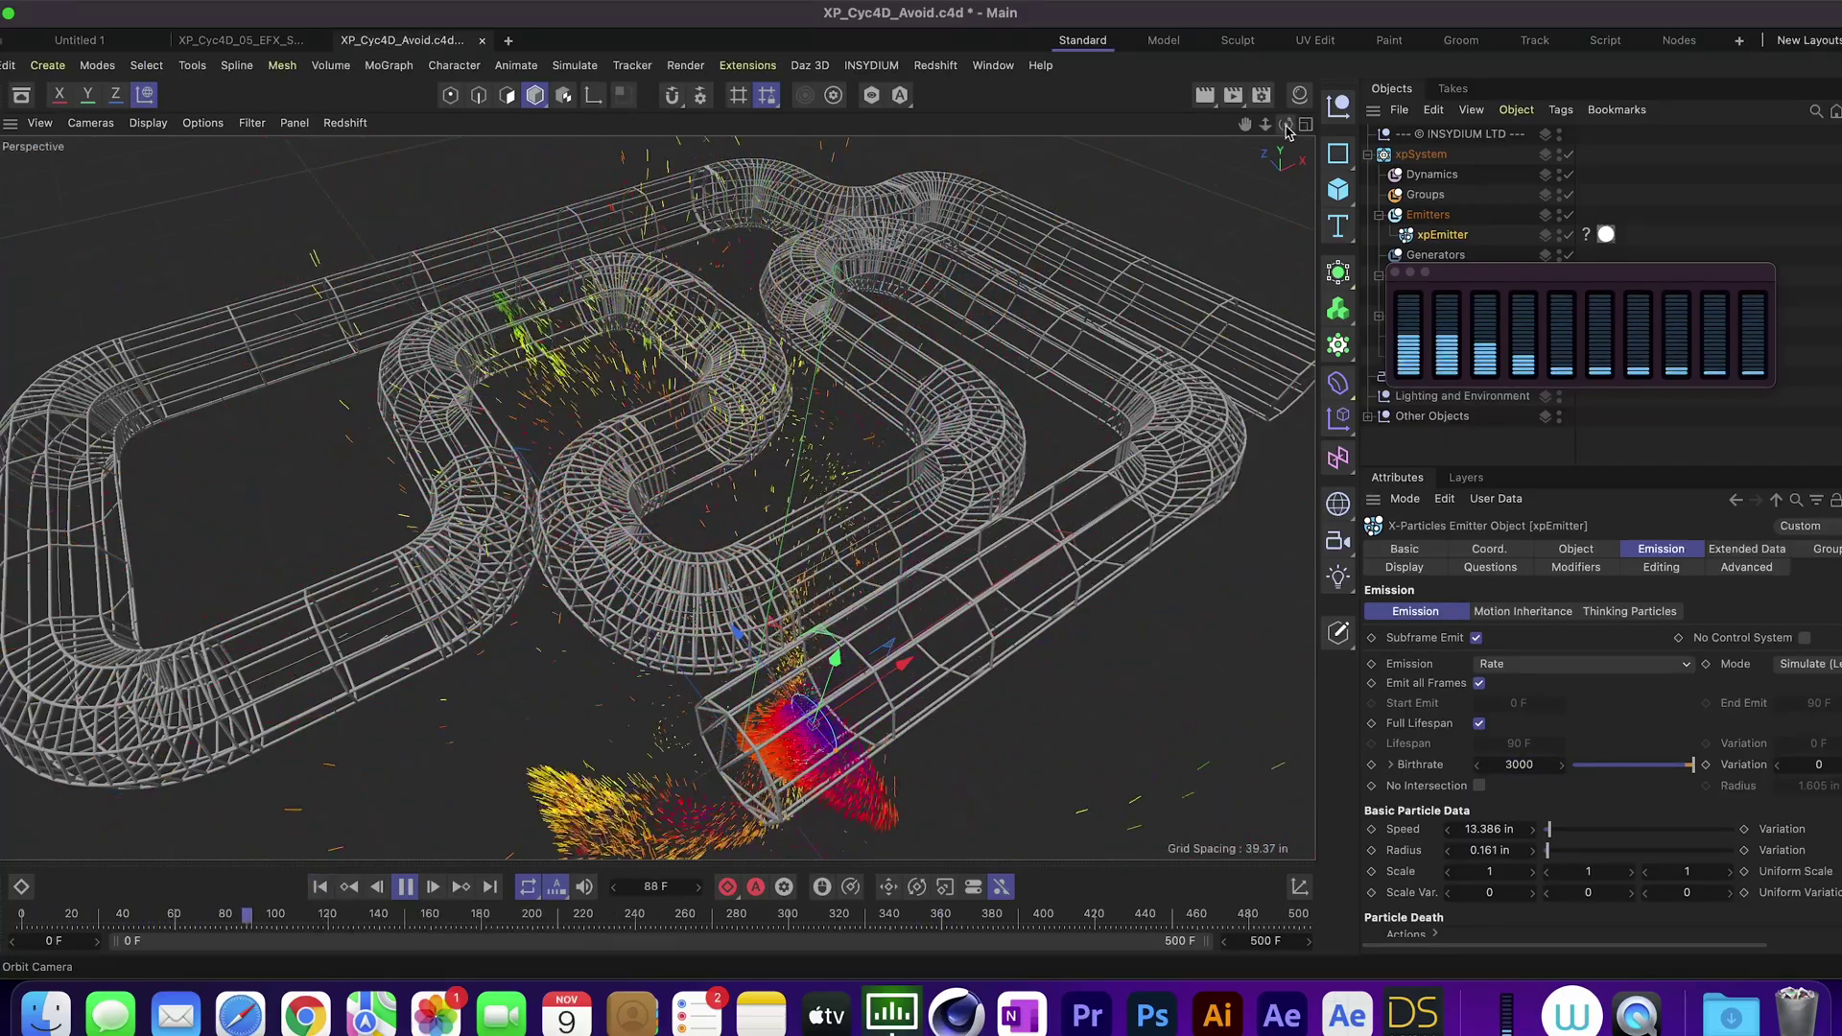
Raise the xpEmitter's birthrate to 10000 and replay the pipe simulation from the start at a lower viewing angle
left_click_drag(656, 497, 664, 384, "alt")
left_click(1535, 765)
type("10000")
key("Return")
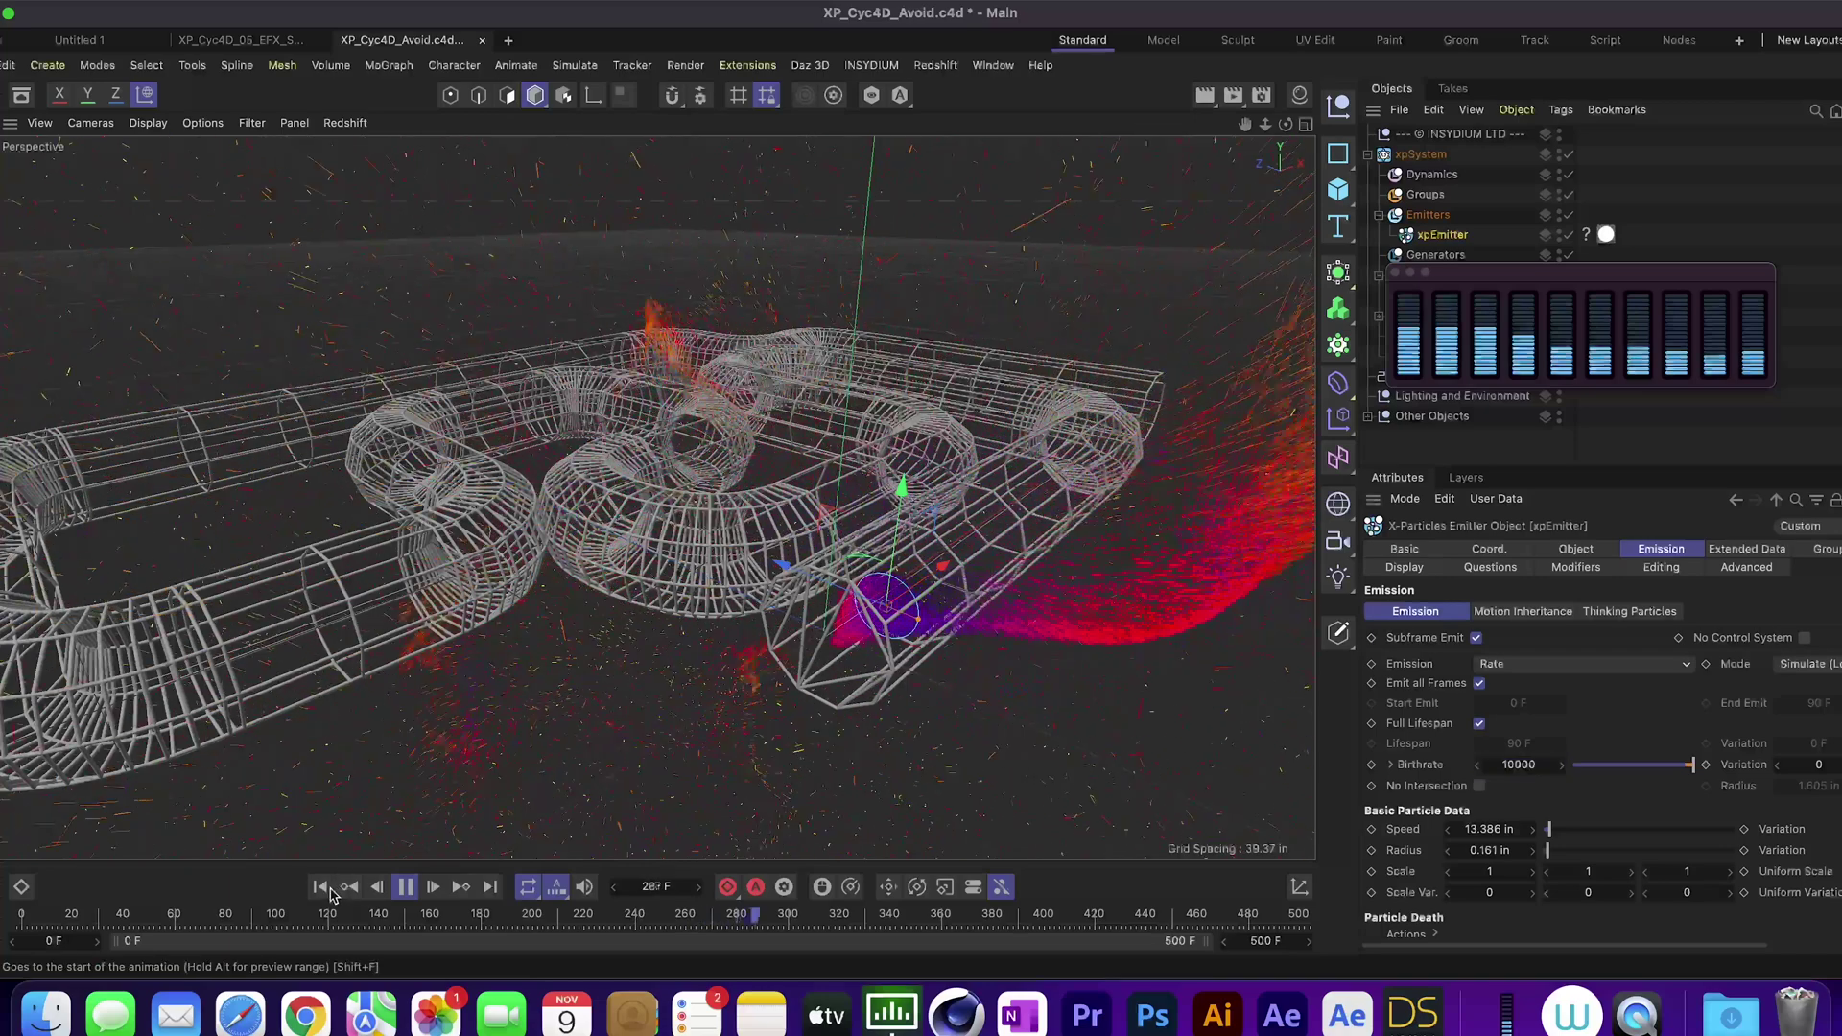
left_click(331, 887)
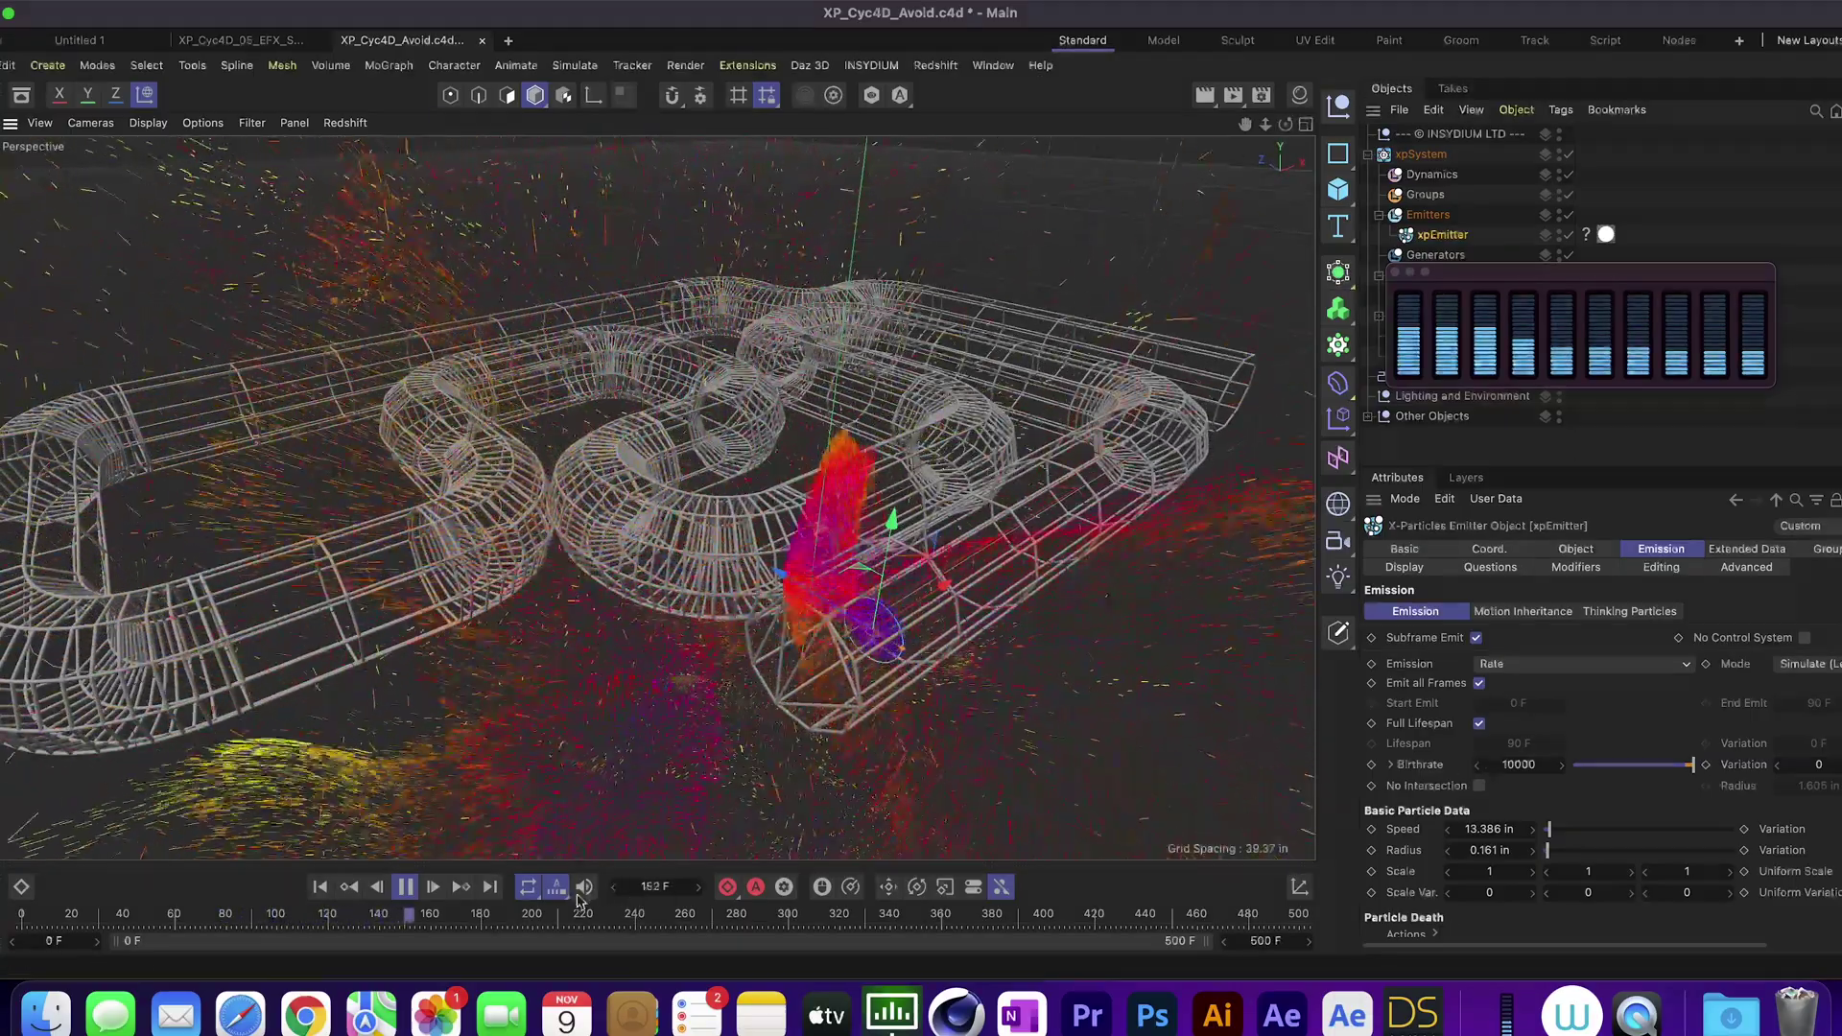
Check Cinema 4D's CPU and memory use in Activity Monitor while the simulation plays, and minimize the window
left_click(1504, 1017)
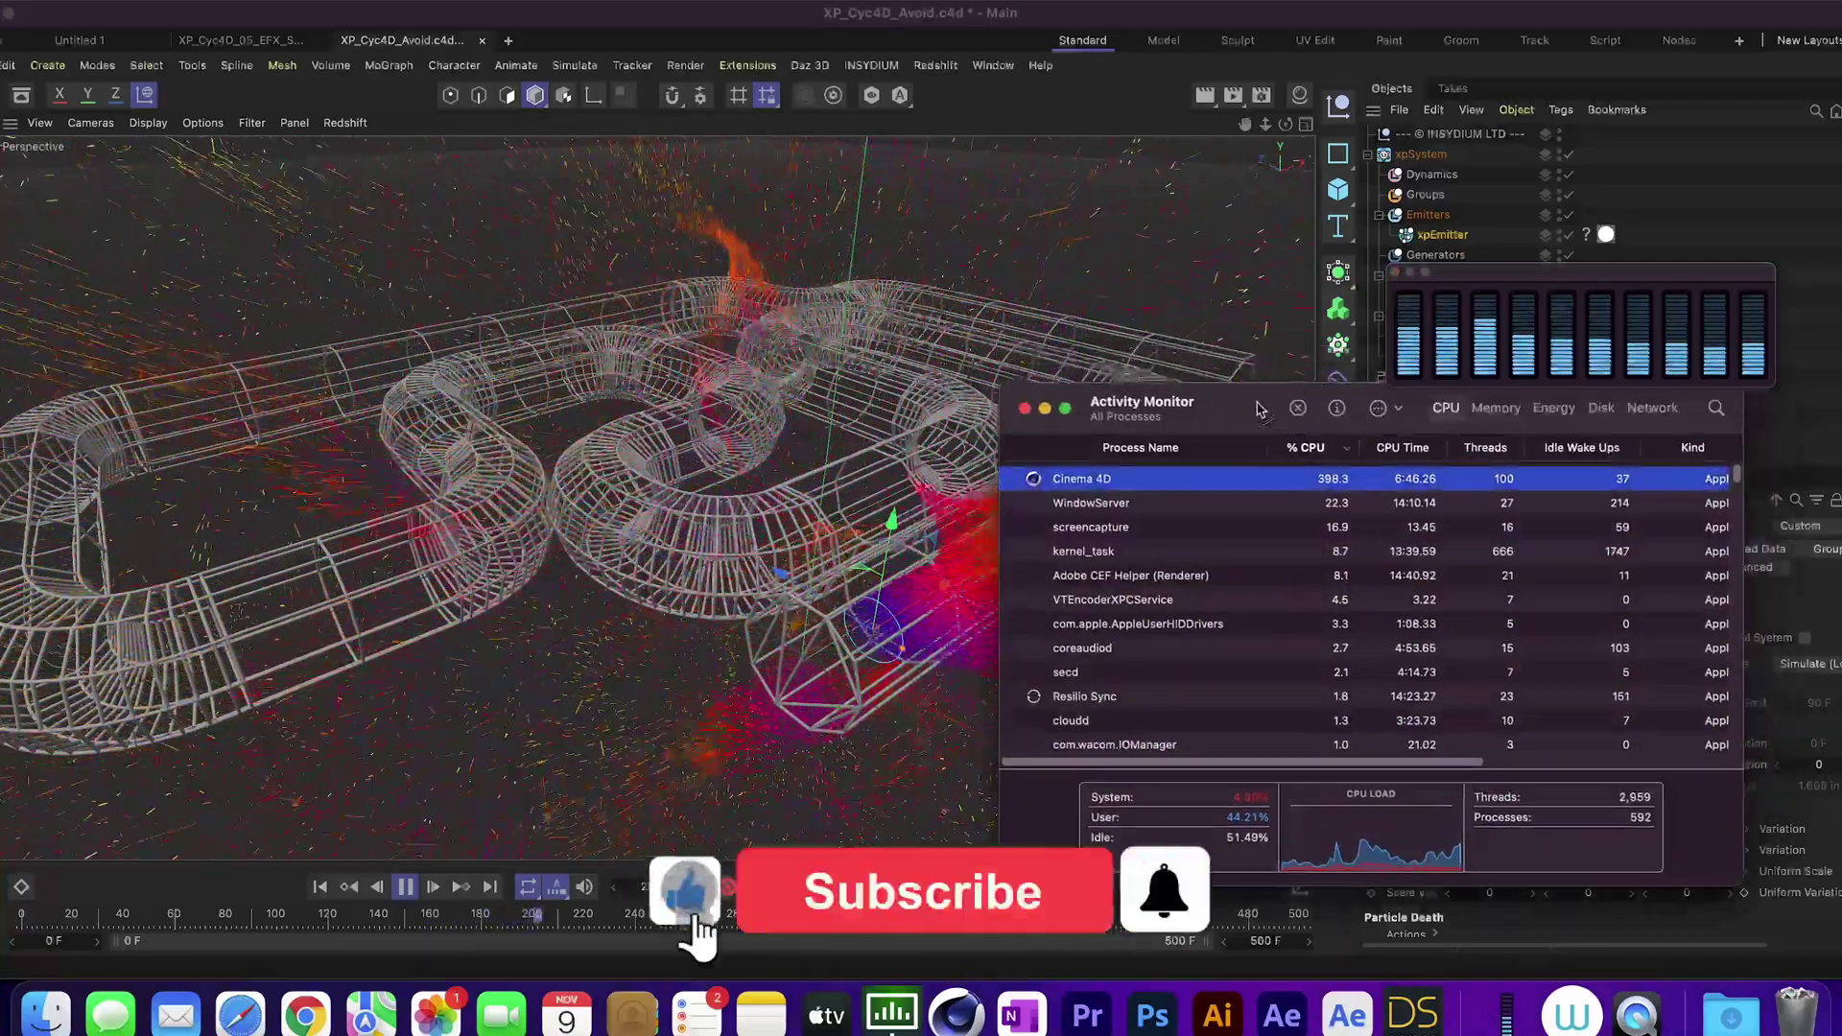
left_click(1496, 408)
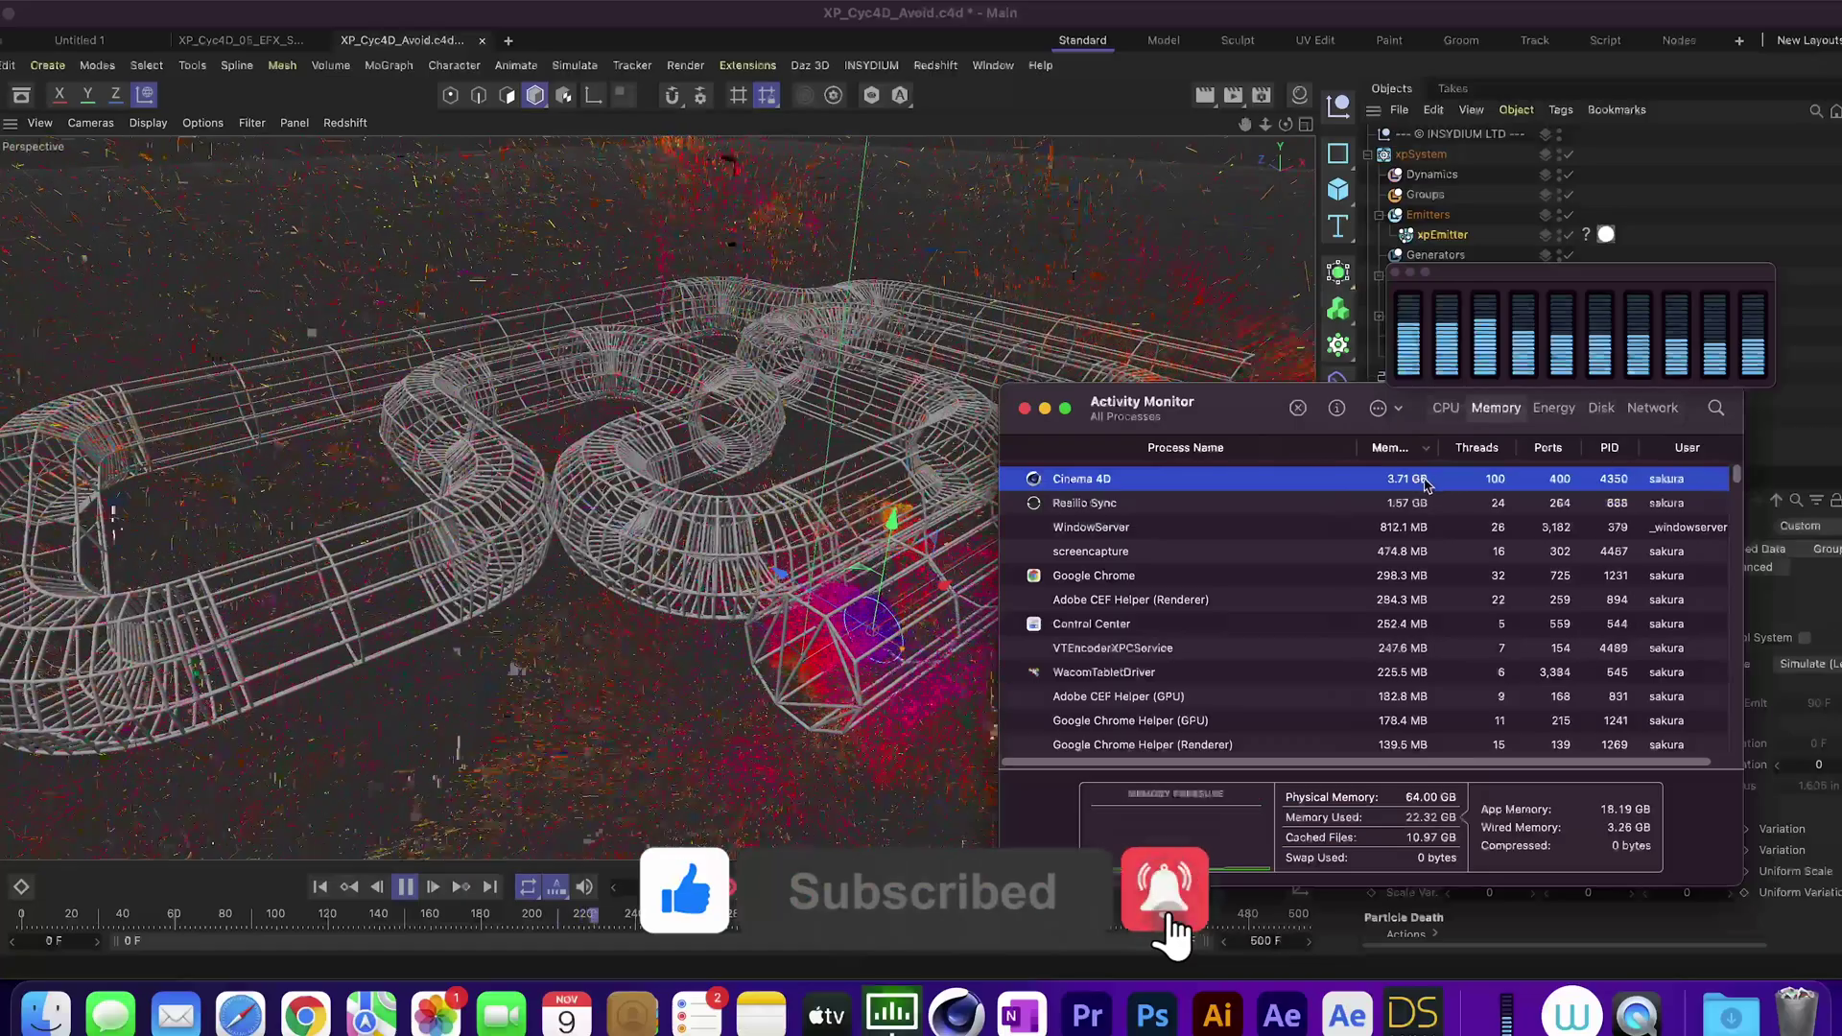
left_click(1047, 411)
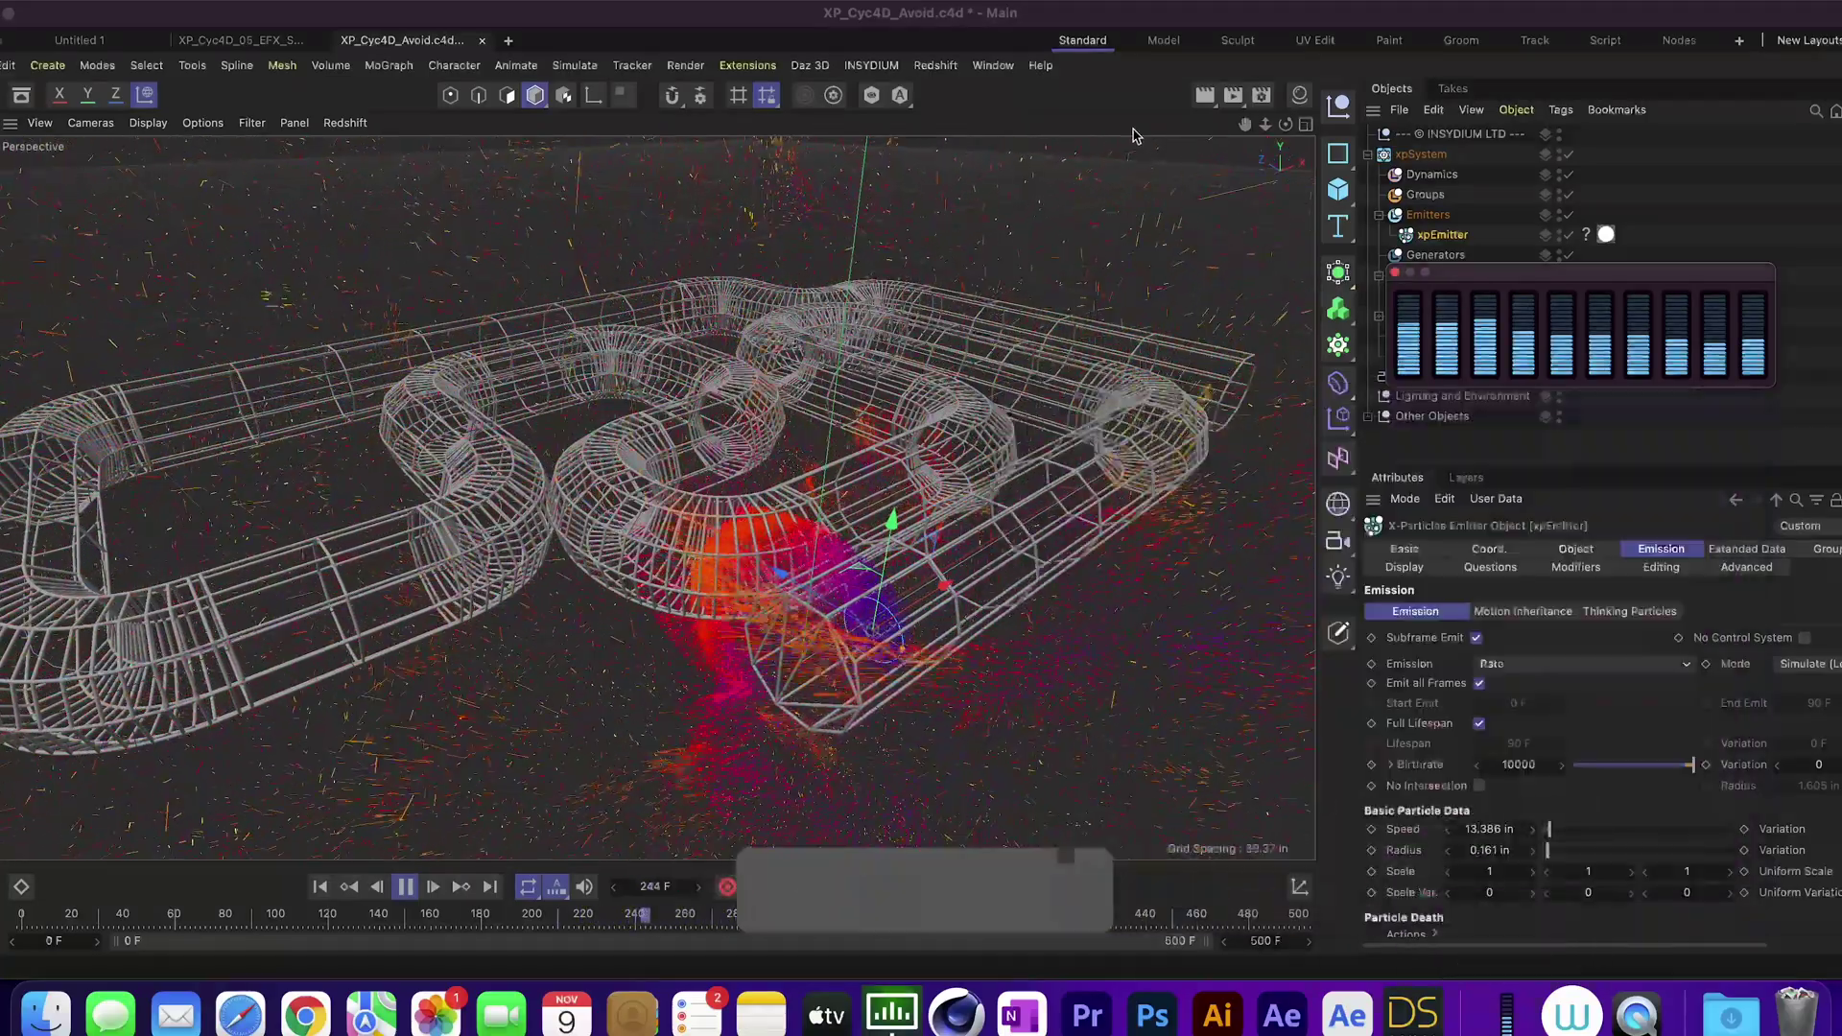
double_click(1514, 764)
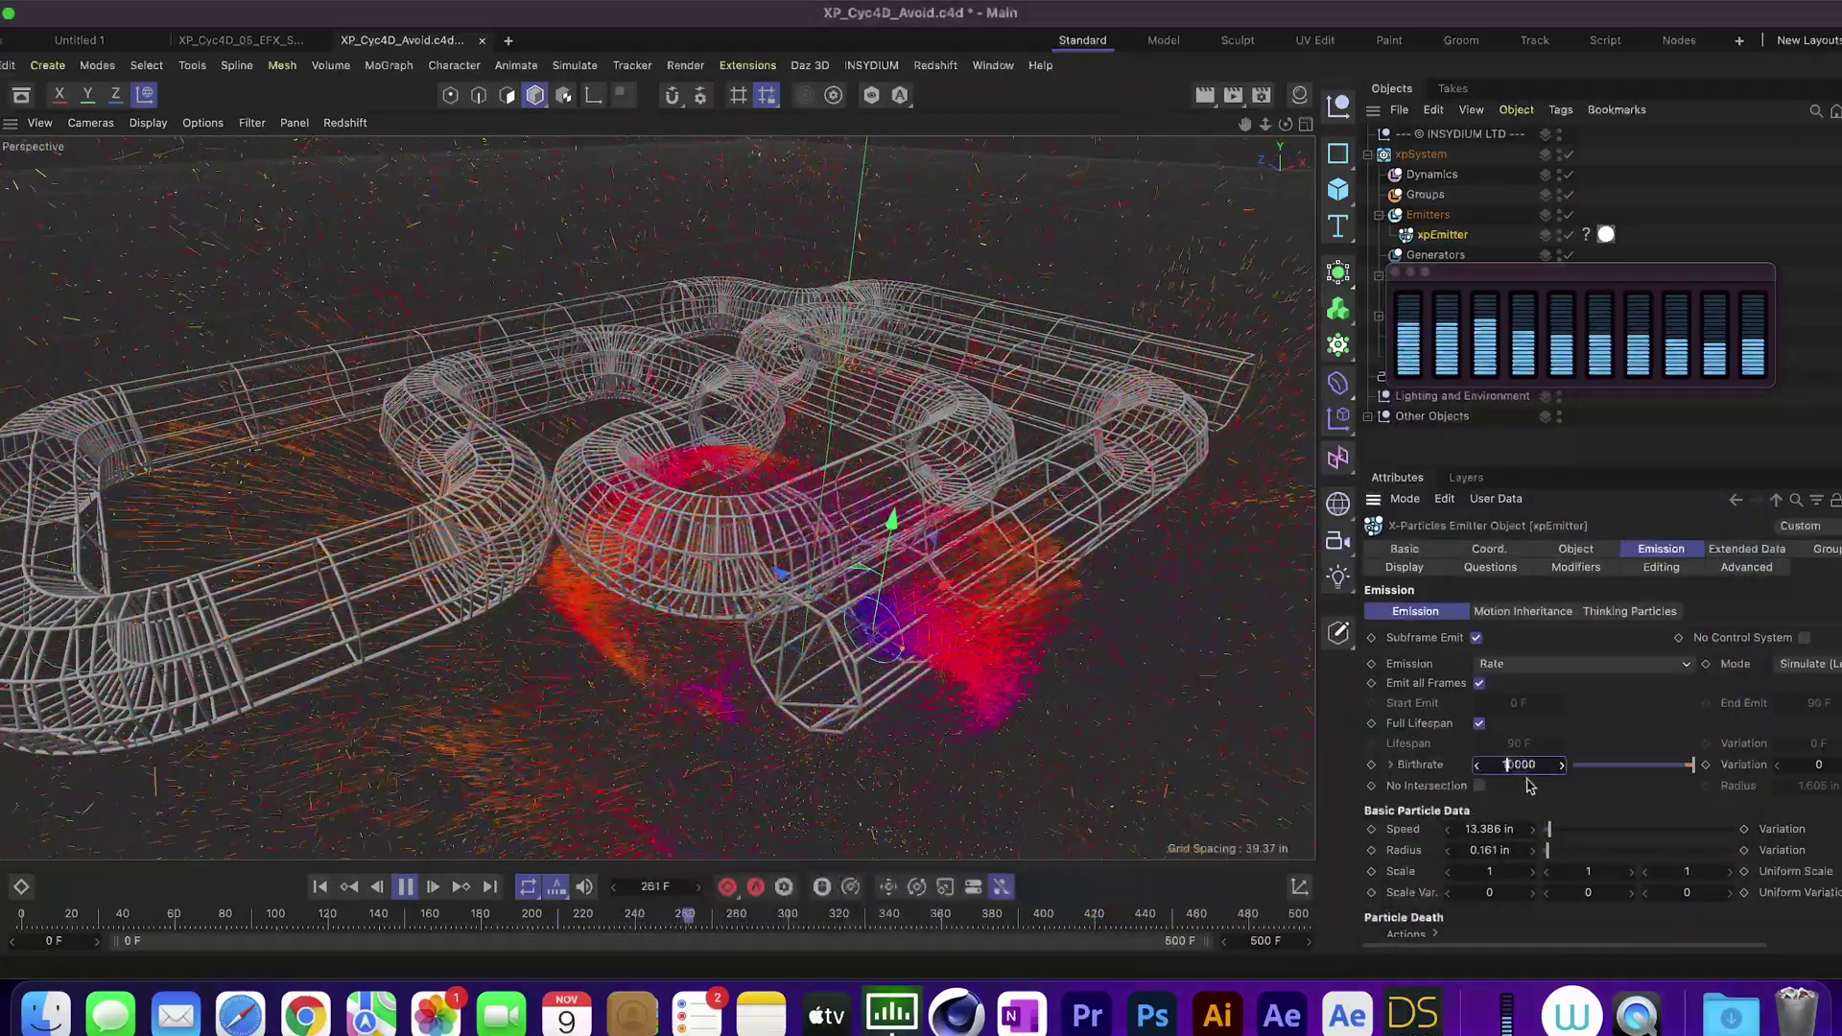
key("ctrl+super+space")
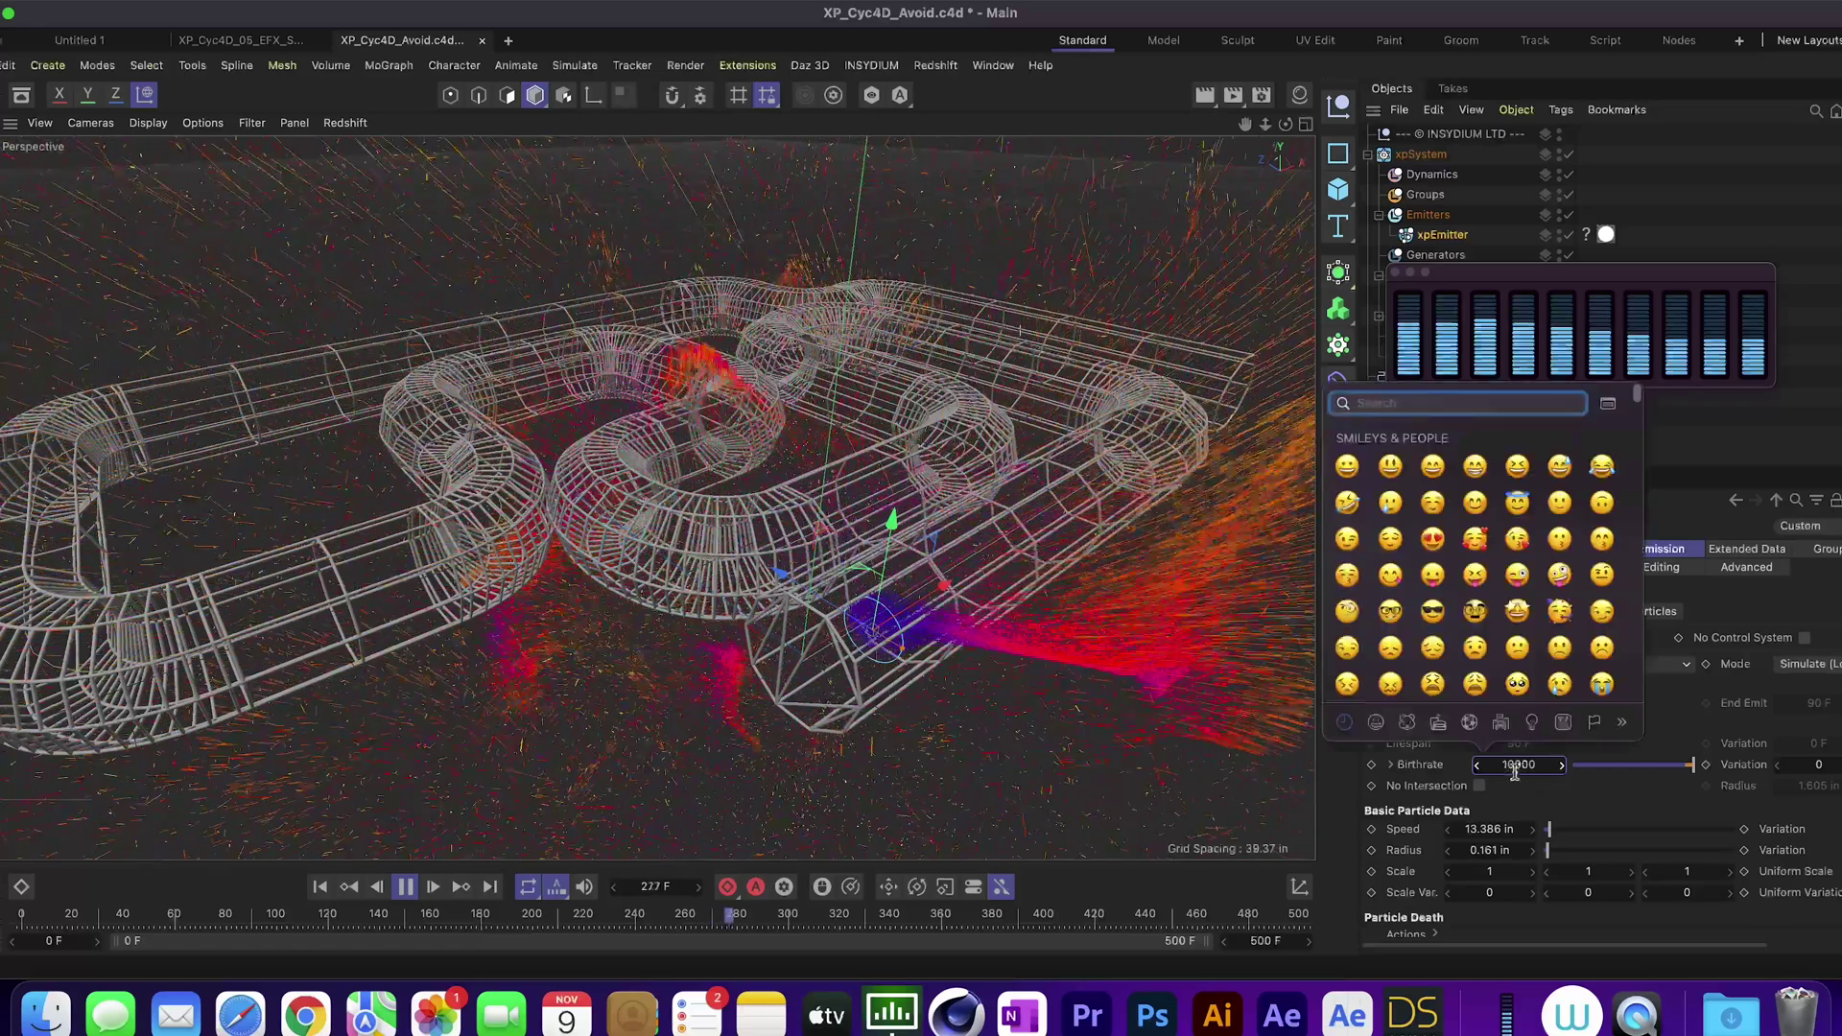
left_click(1680, 453)
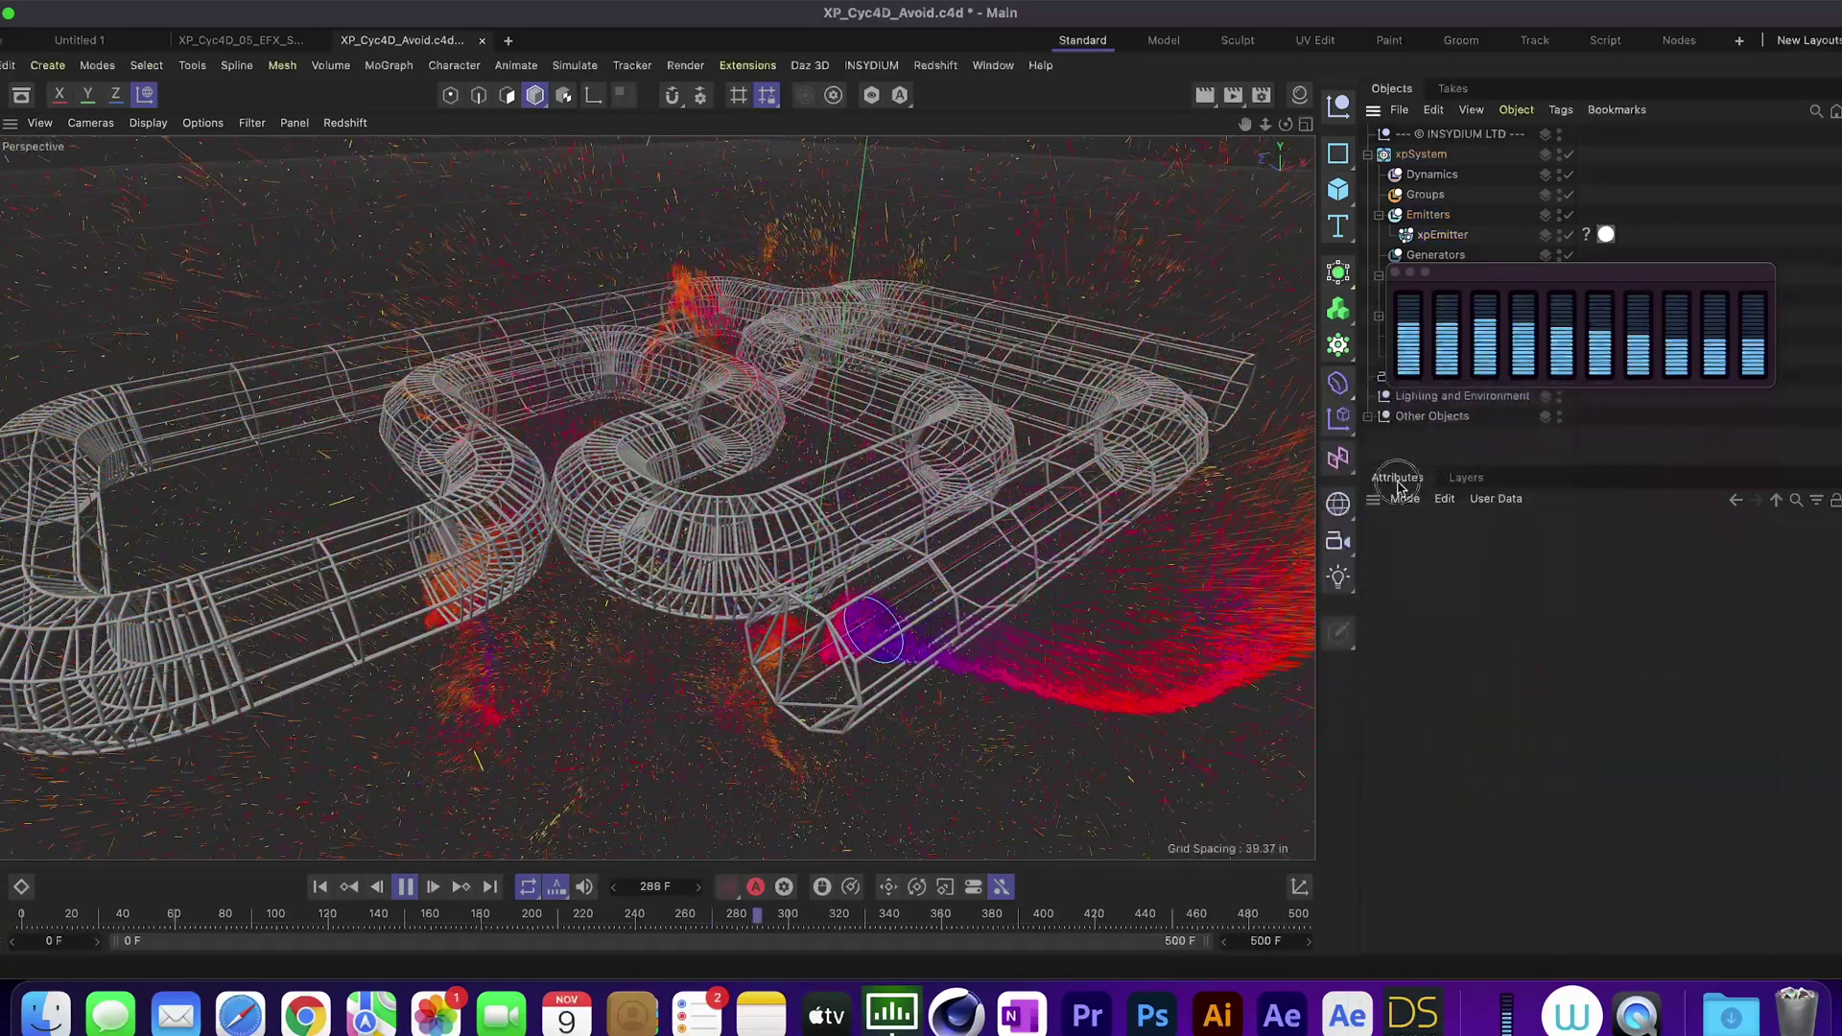
Set the xpEmitter's birthrate to 50000, watch the simulation, then stop it and return to the first frame
left_click(1442, 235)
double_click(1510, 766)
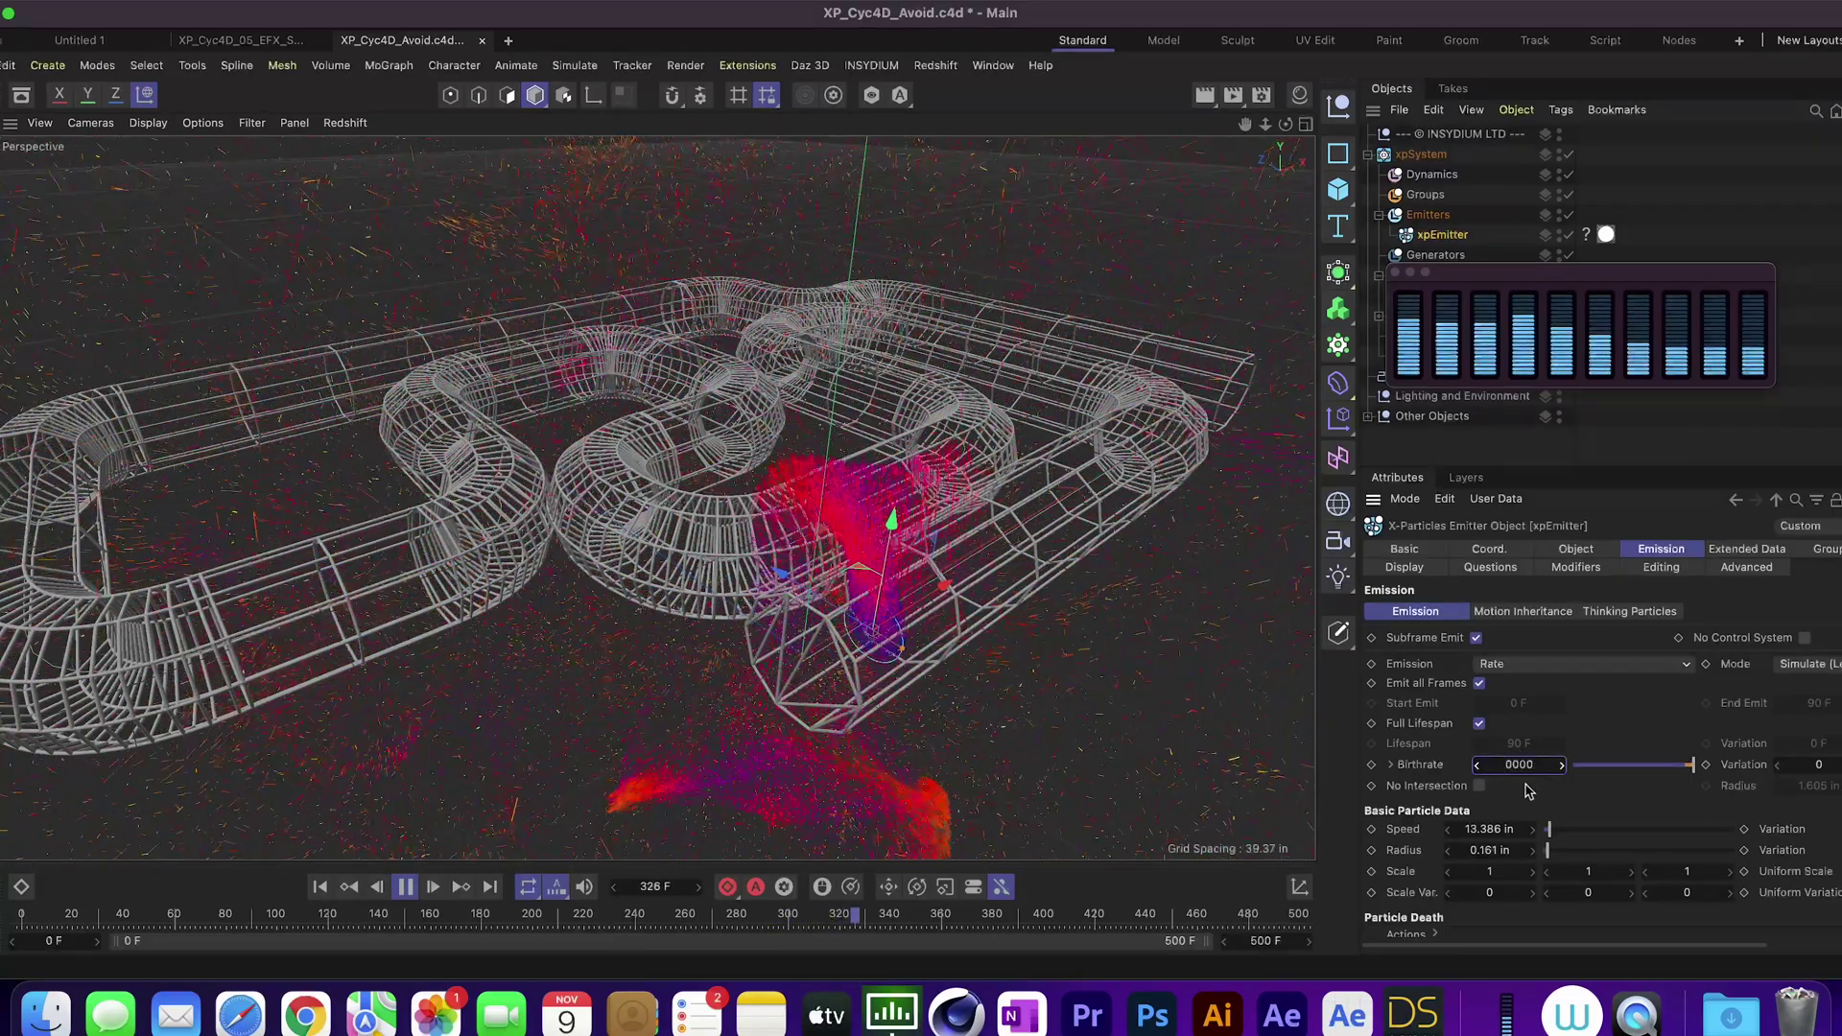
left_click(1532, 806)
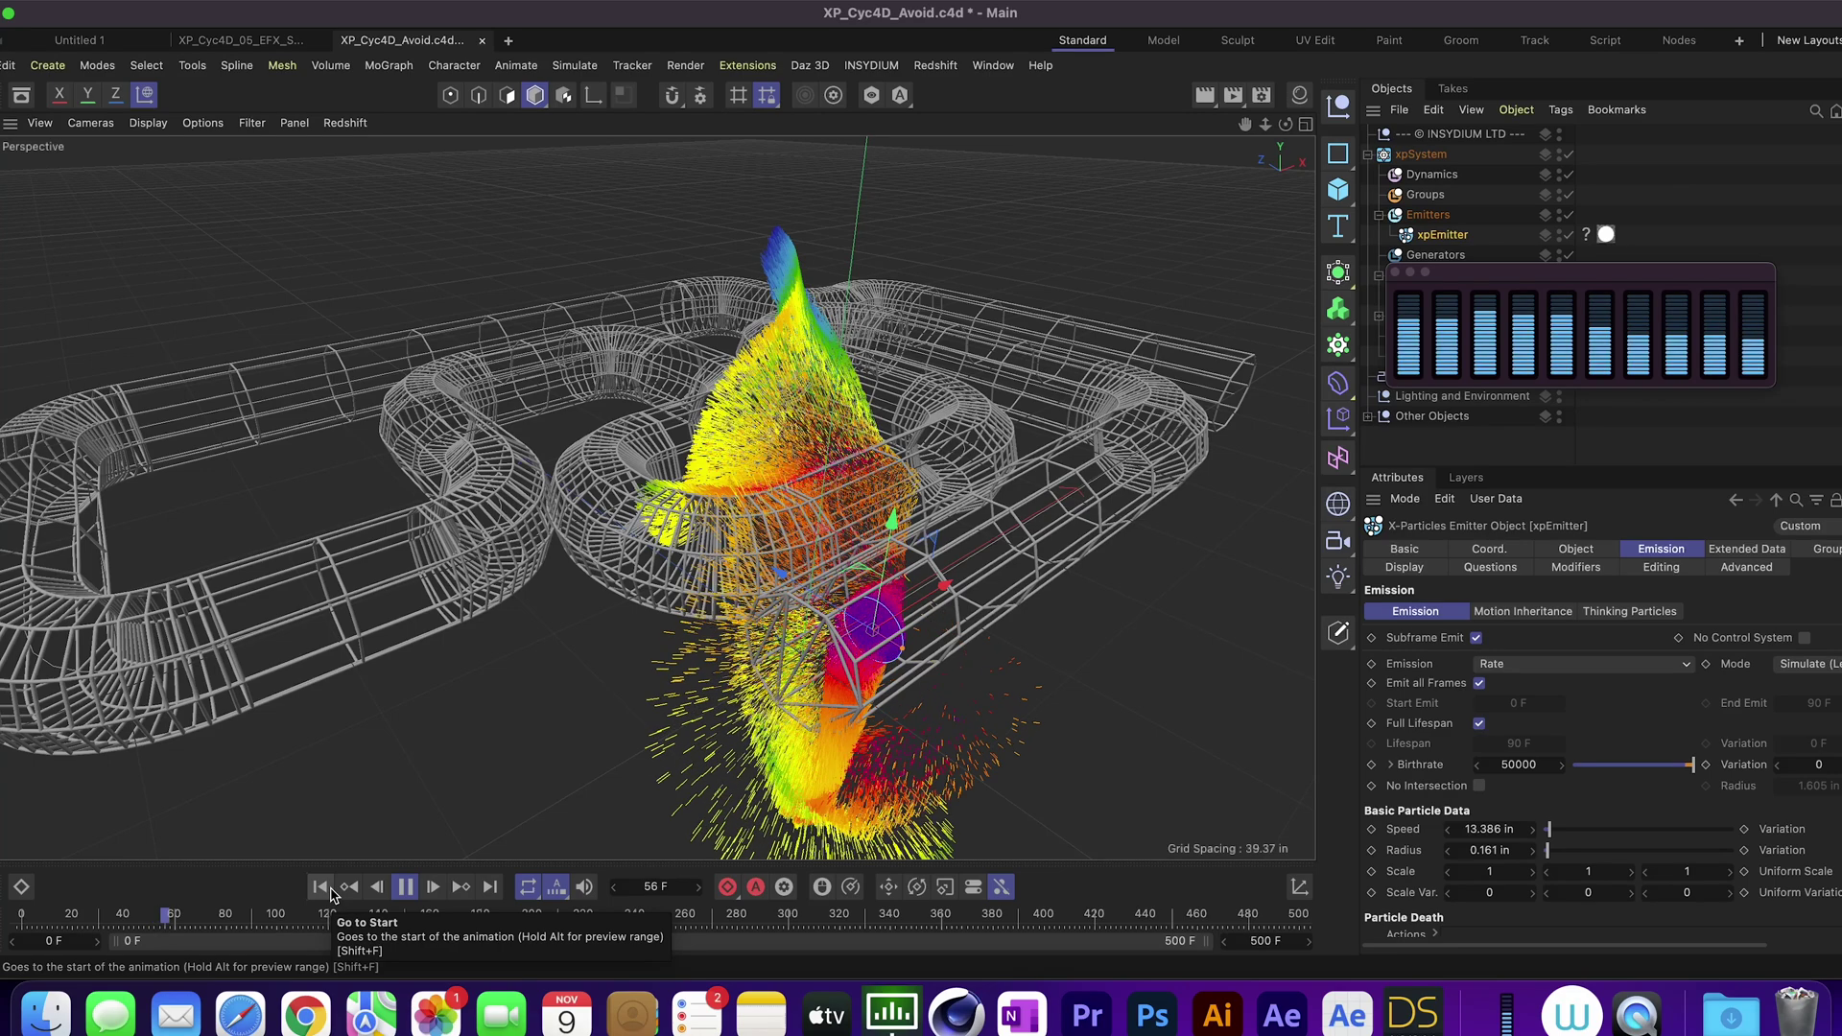
mouse_move(1286, 124)
left_mouse_down()
mouse_move(1359, 96)
mouse_move(1256, 138)
left_mouse_up()
left_click(401, 892)
left_click(320, 886)
Set the xpEmitter's birthrate to 100000 and play the simulation, viewing the particles from the side of the pipe
double_click(1509, 766)
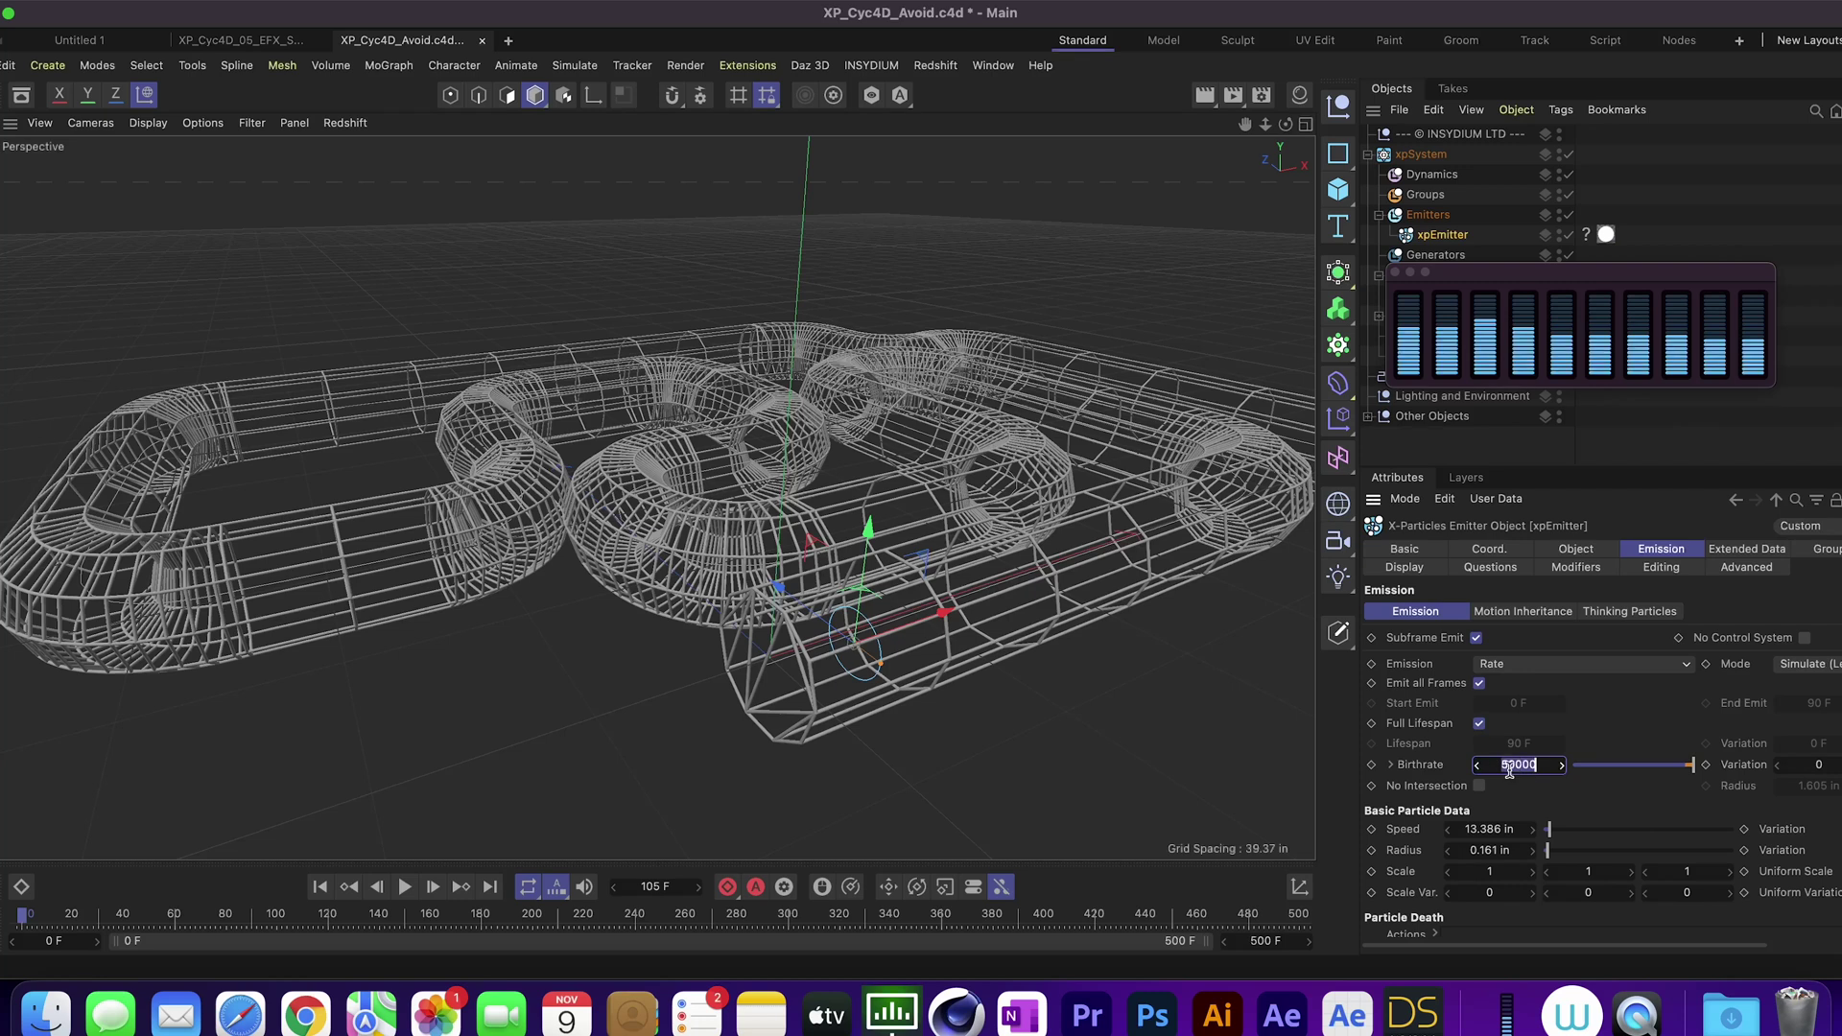
type("10")
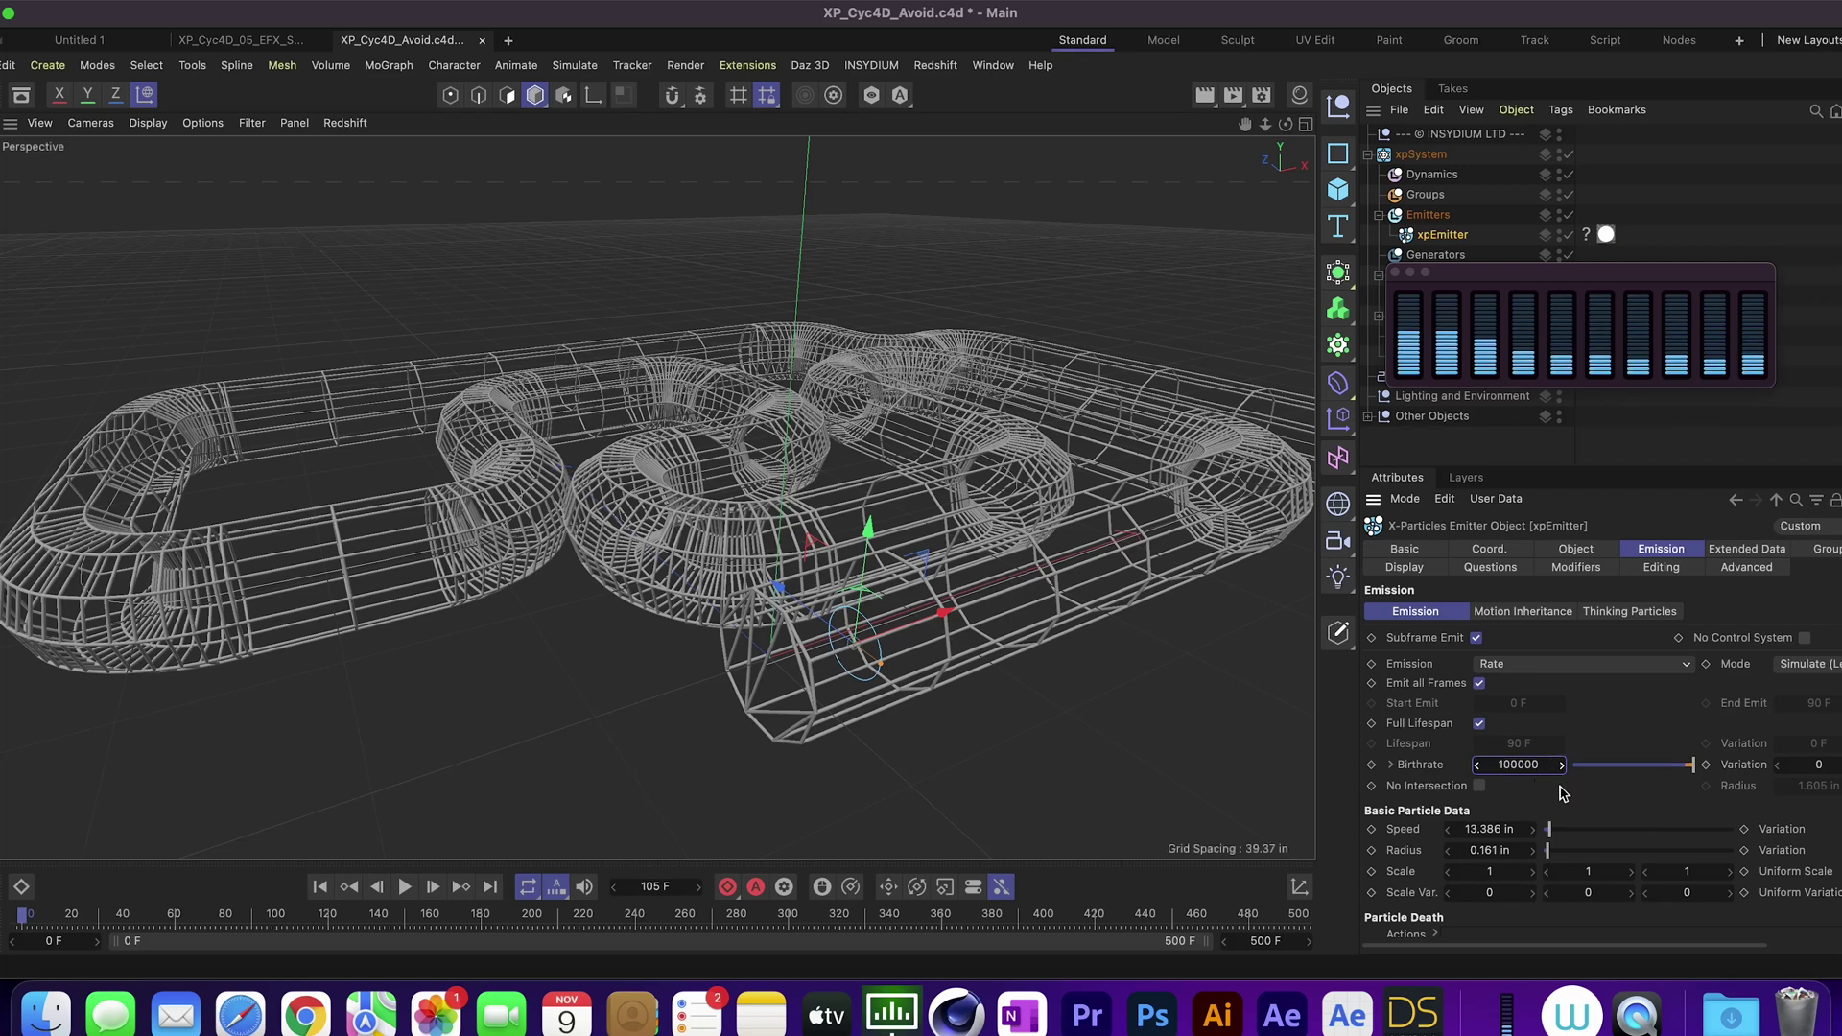
key("Return")
left_click(403, 887)
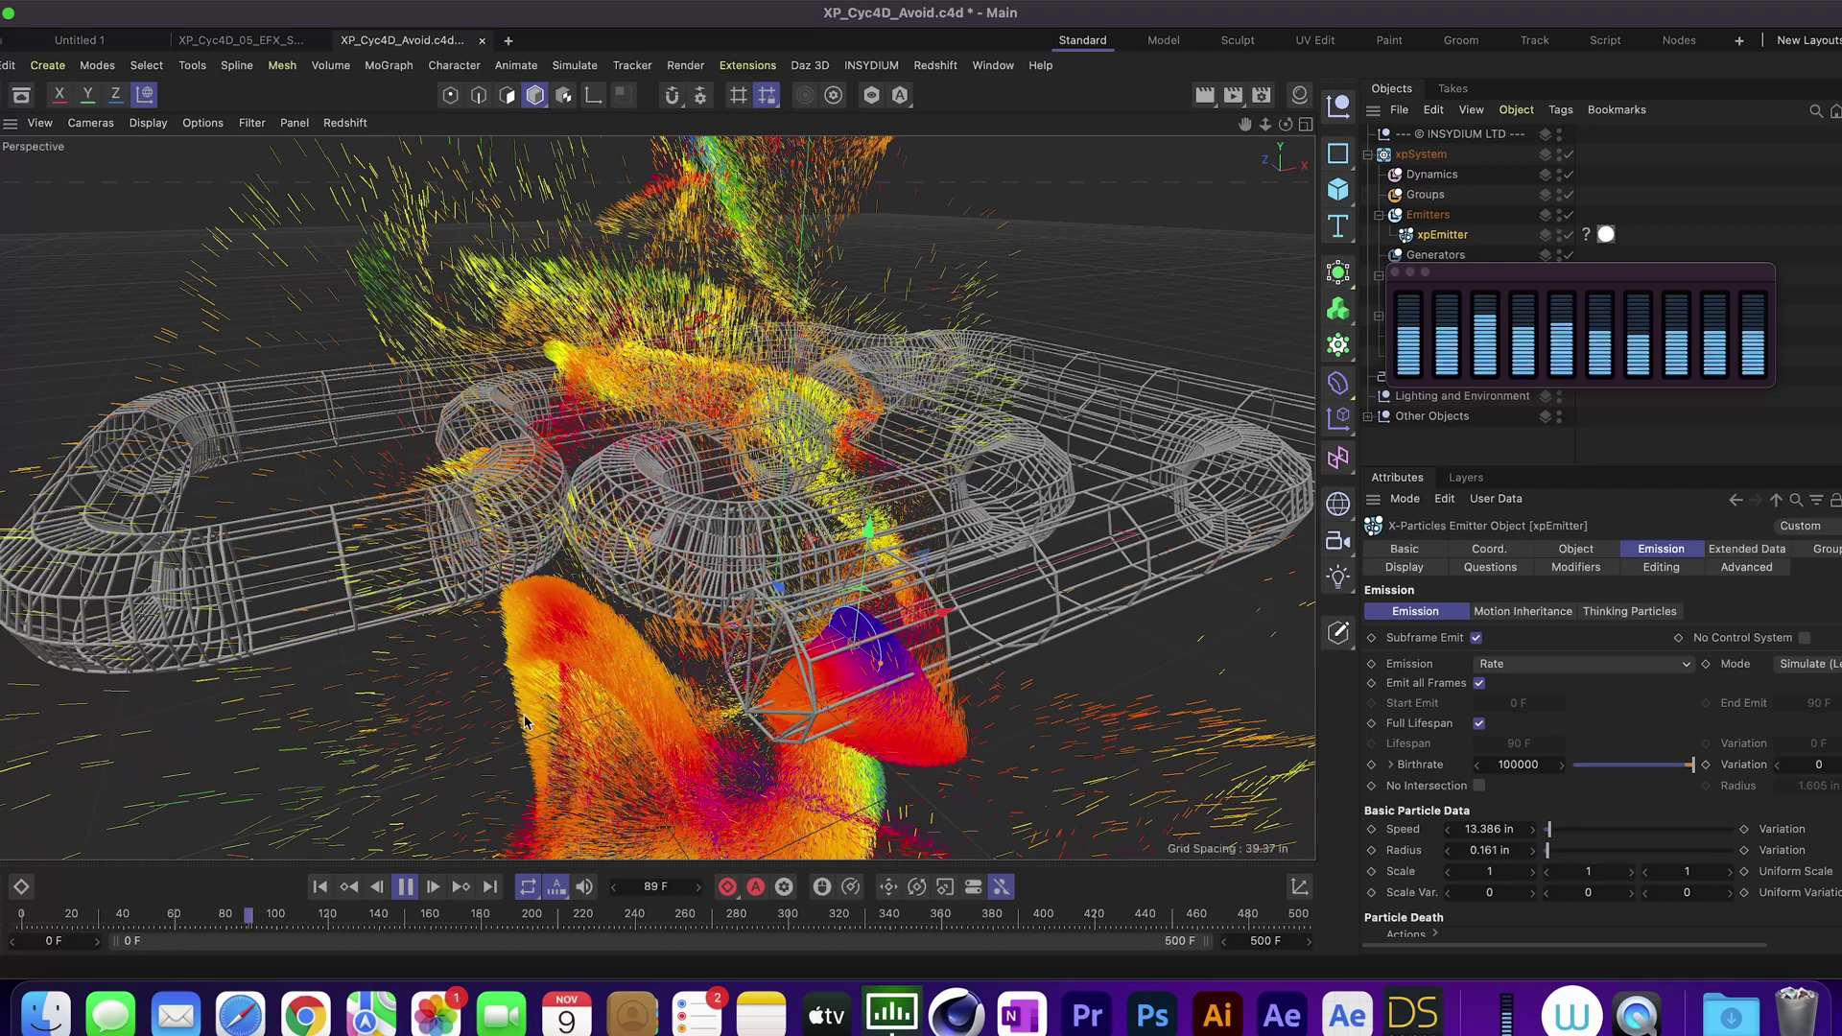
left_click_drag(1285, 124, 1017, 67)
left_click_drag(655, 496, 1287, 129)
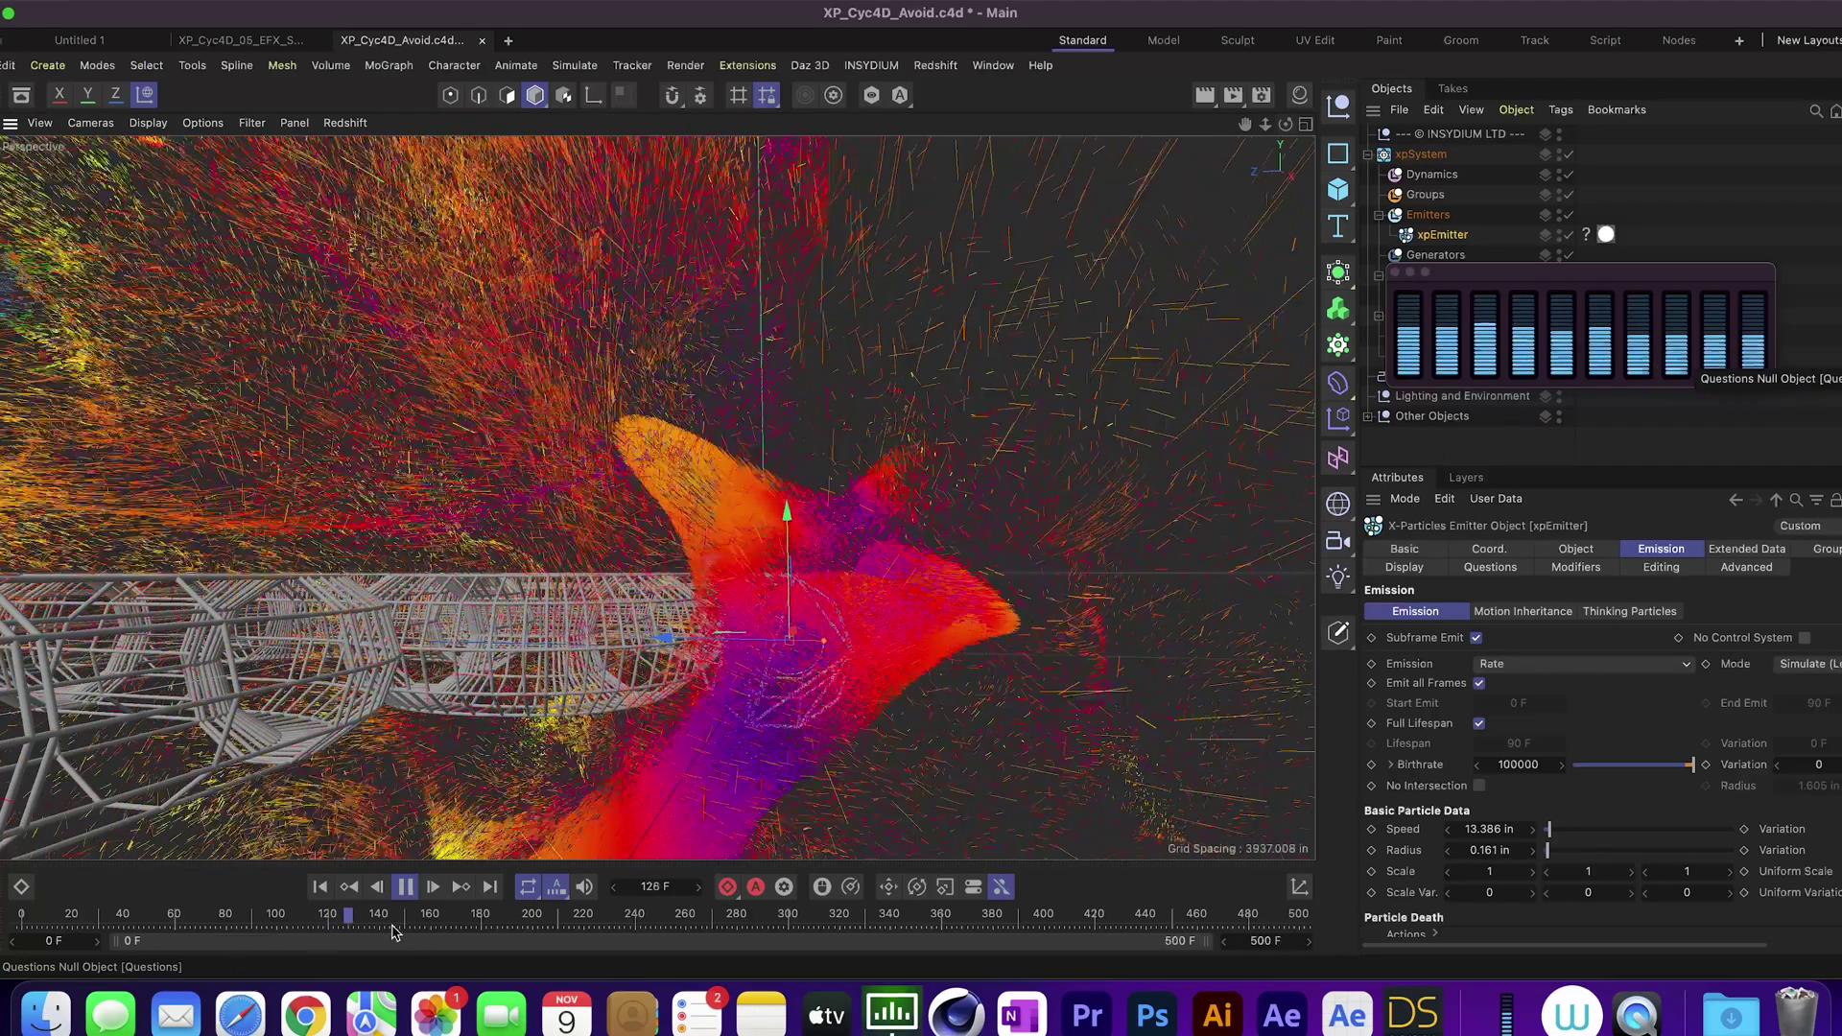
Check memory use in Activity Monitor with the emitter's birthrate at 100000, and minimize the window
left_click(1505, 1012)
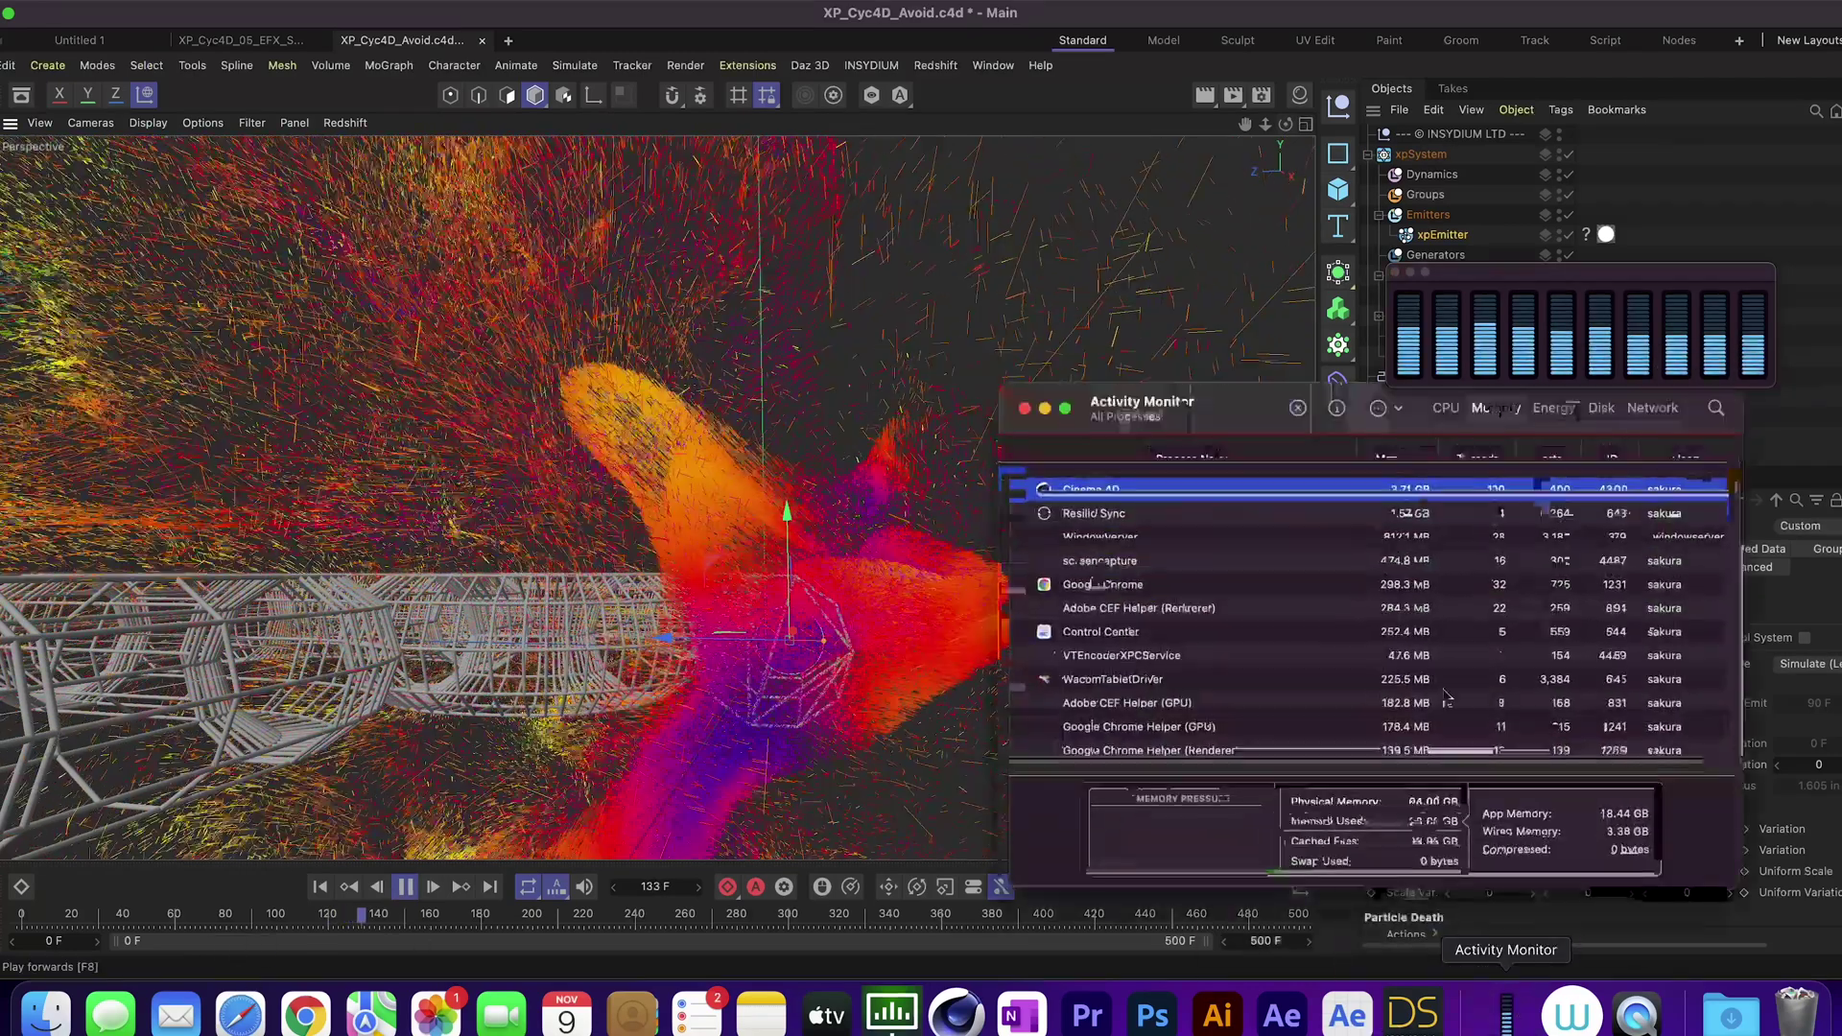
left_click(1046, 409)
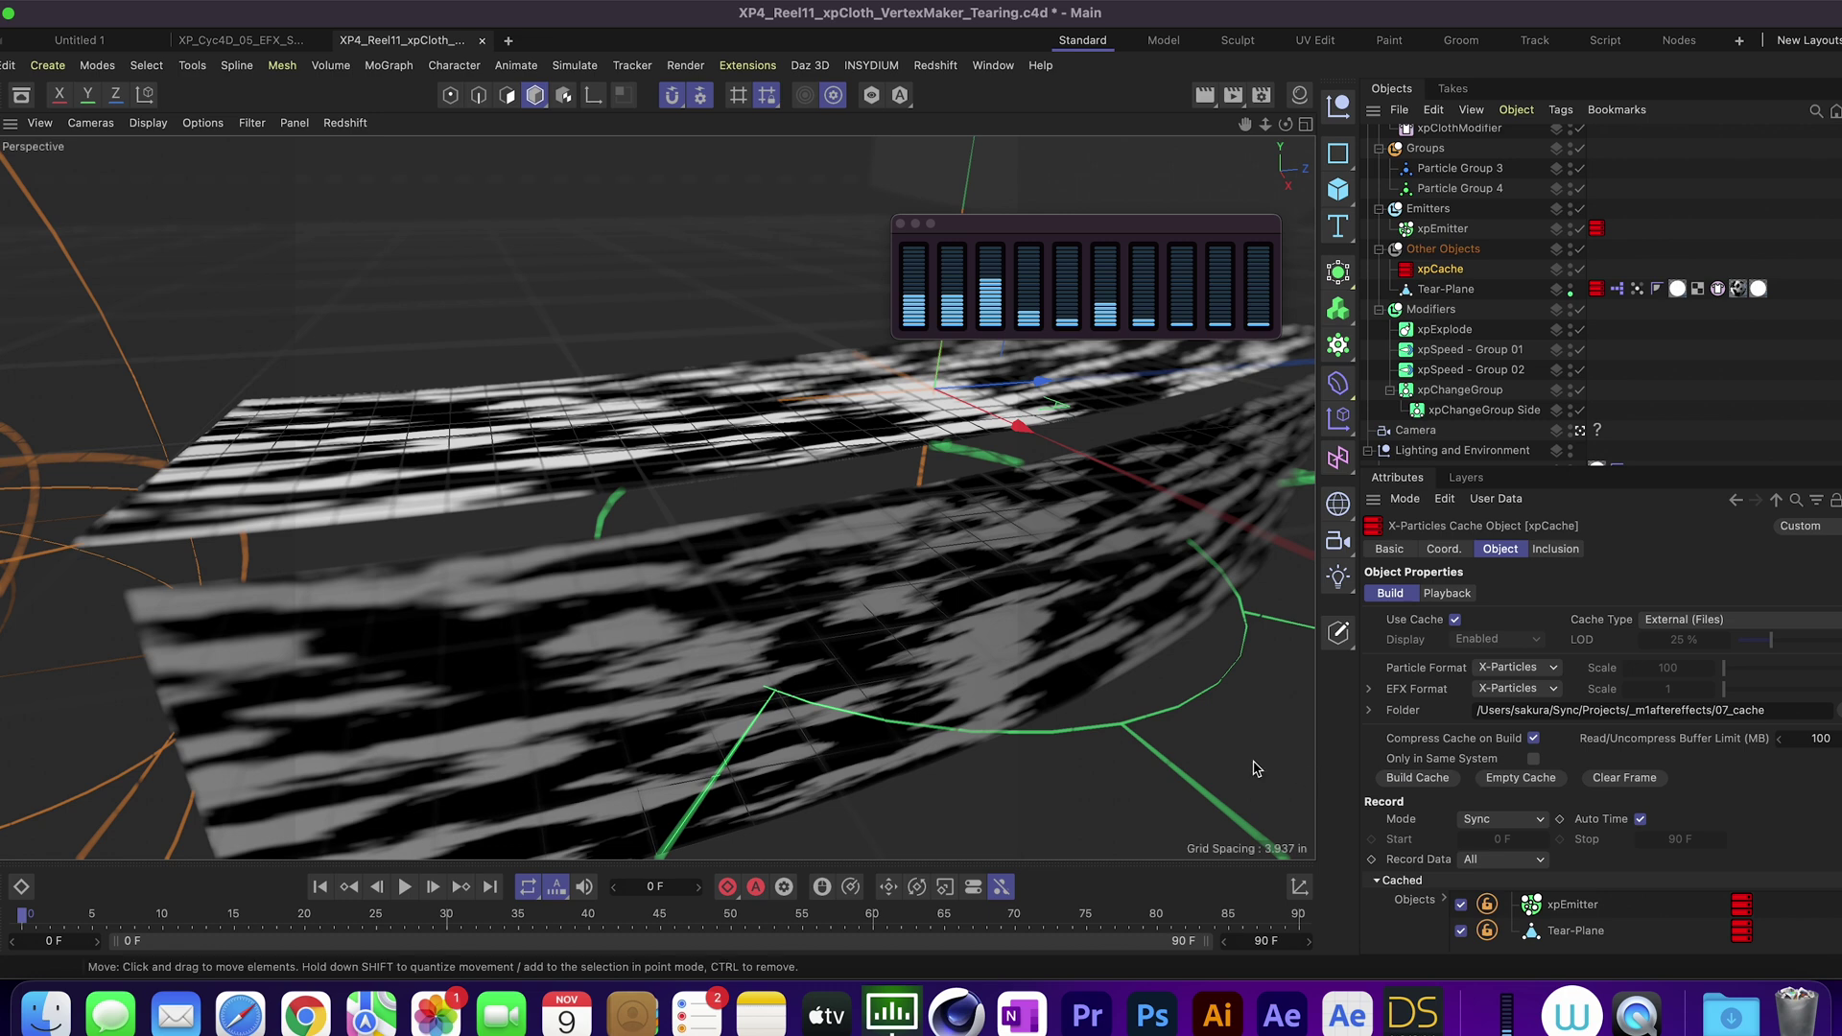
Play the cached cloth tearing simulation in the XP4_Reel11_xpCloth_VertexMaker_Tearing scene
left_click(405, 887)
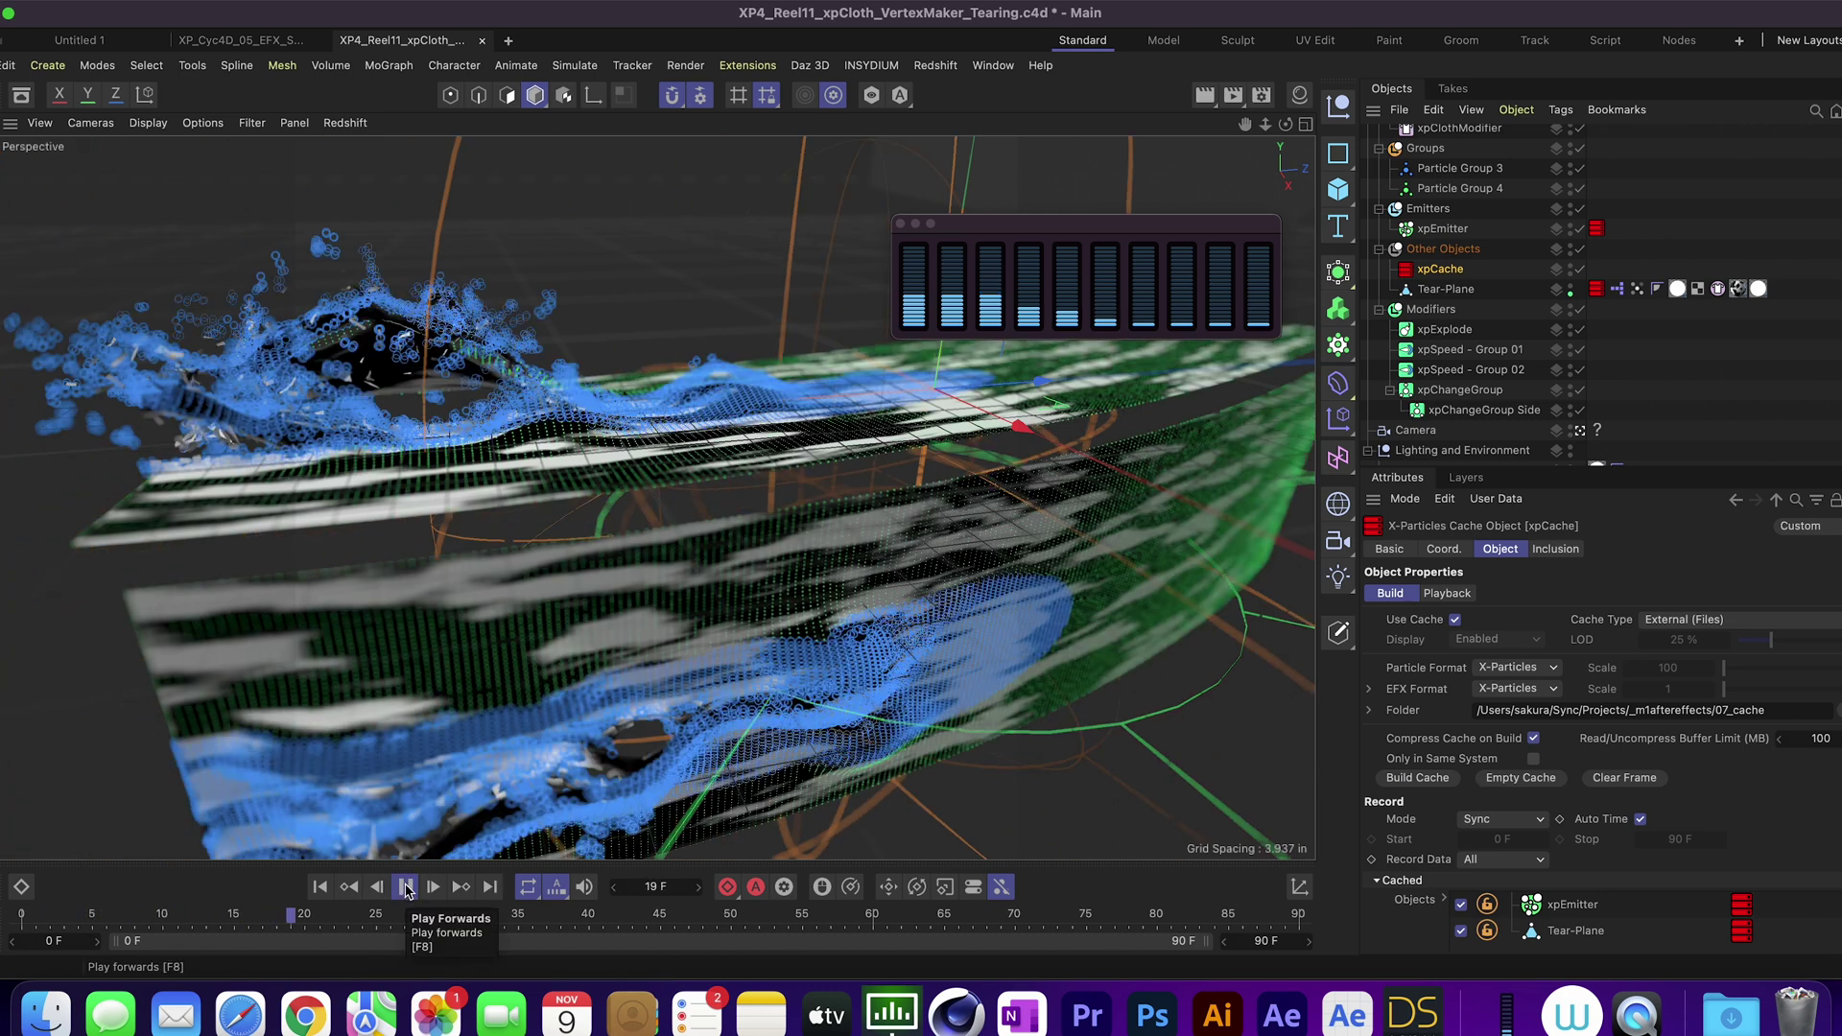
Move the CPU meter off the viewport and examine the playing cloth tearing simulation from closer and different angles
left_click_drag(980, 239, 1460, 362)
left_click_drag(1285, 123, 1324, 163)
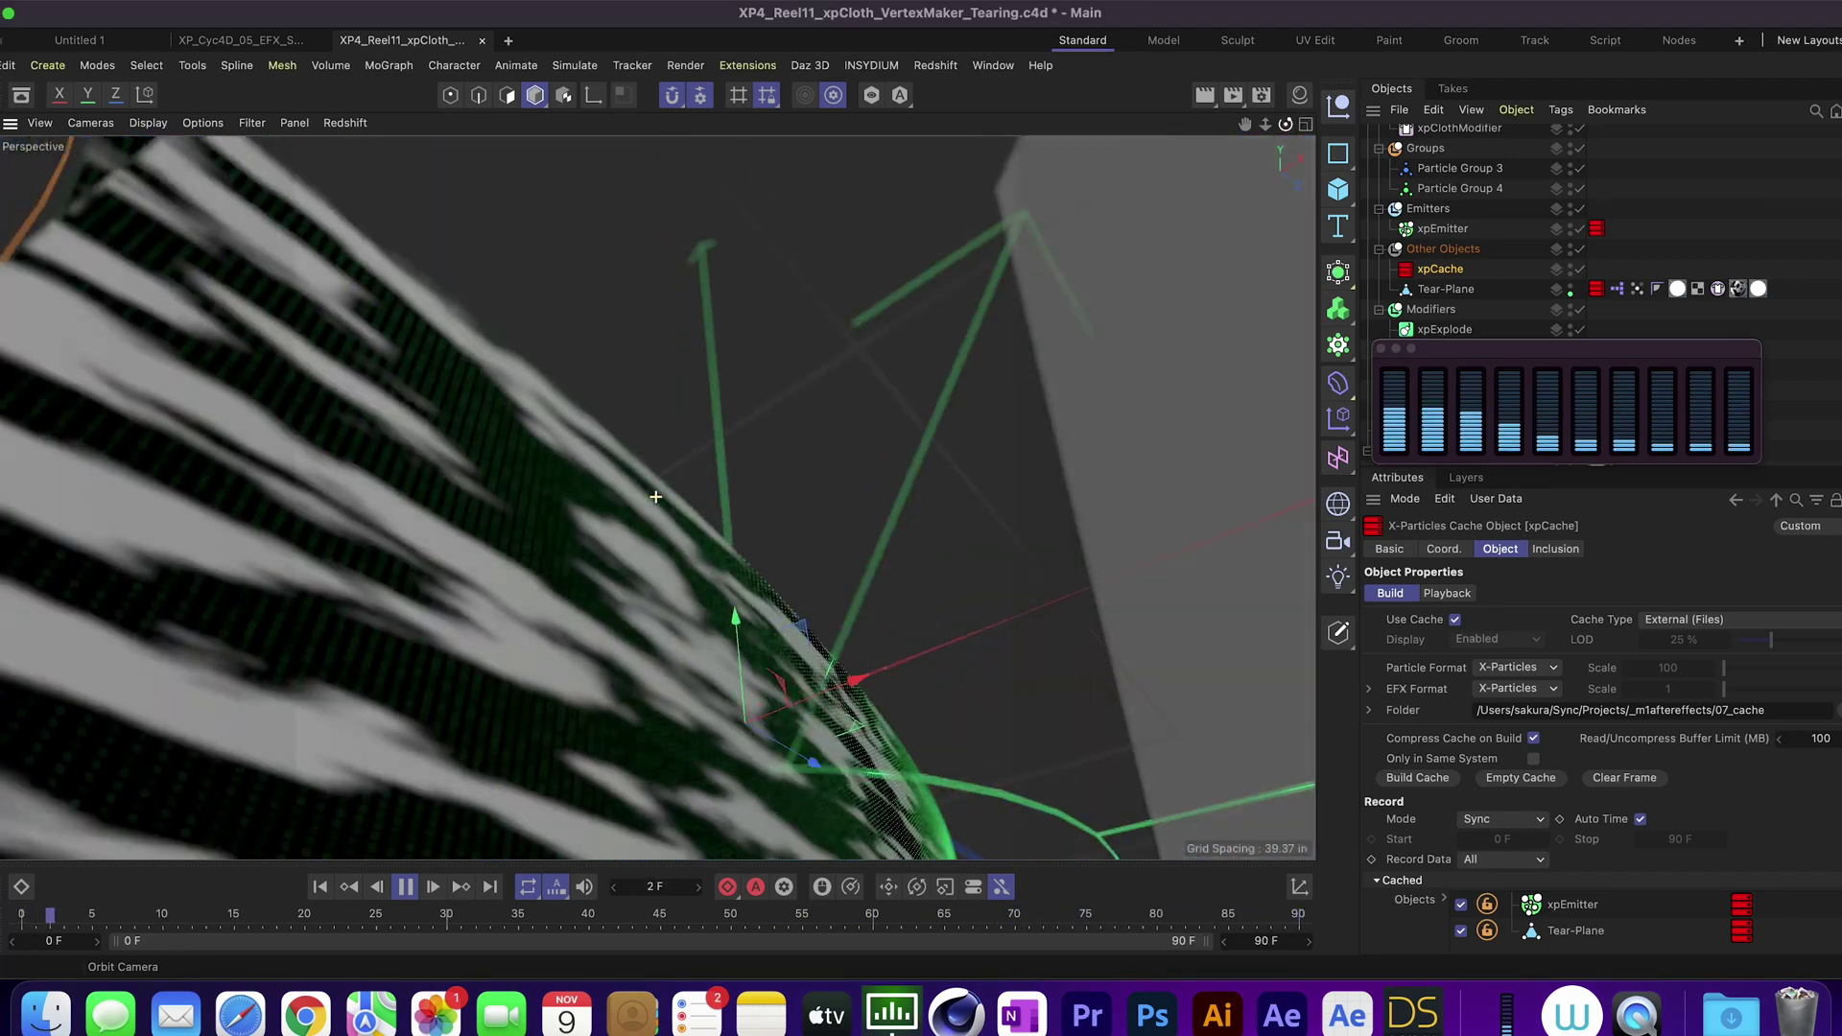
left_click_drag(1285, 124, 1241, 123)
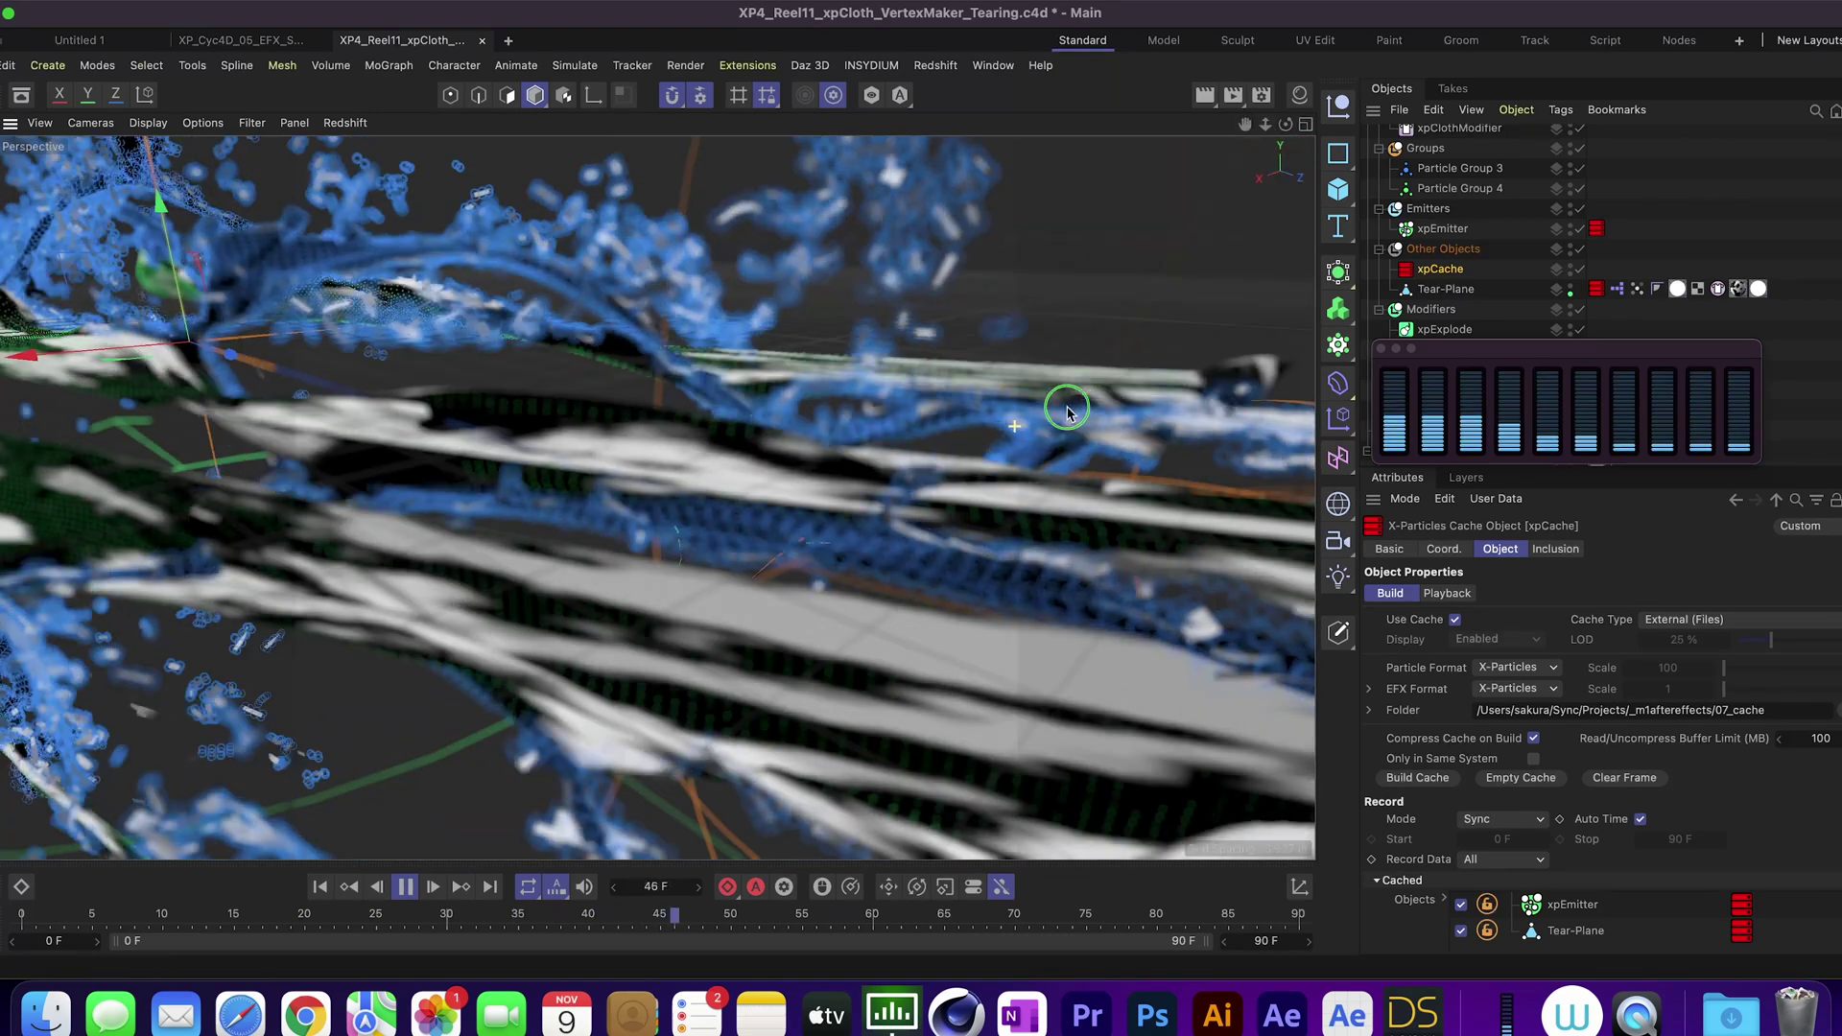
left_click_drag(1064, 406, 1004, 417, "alt")
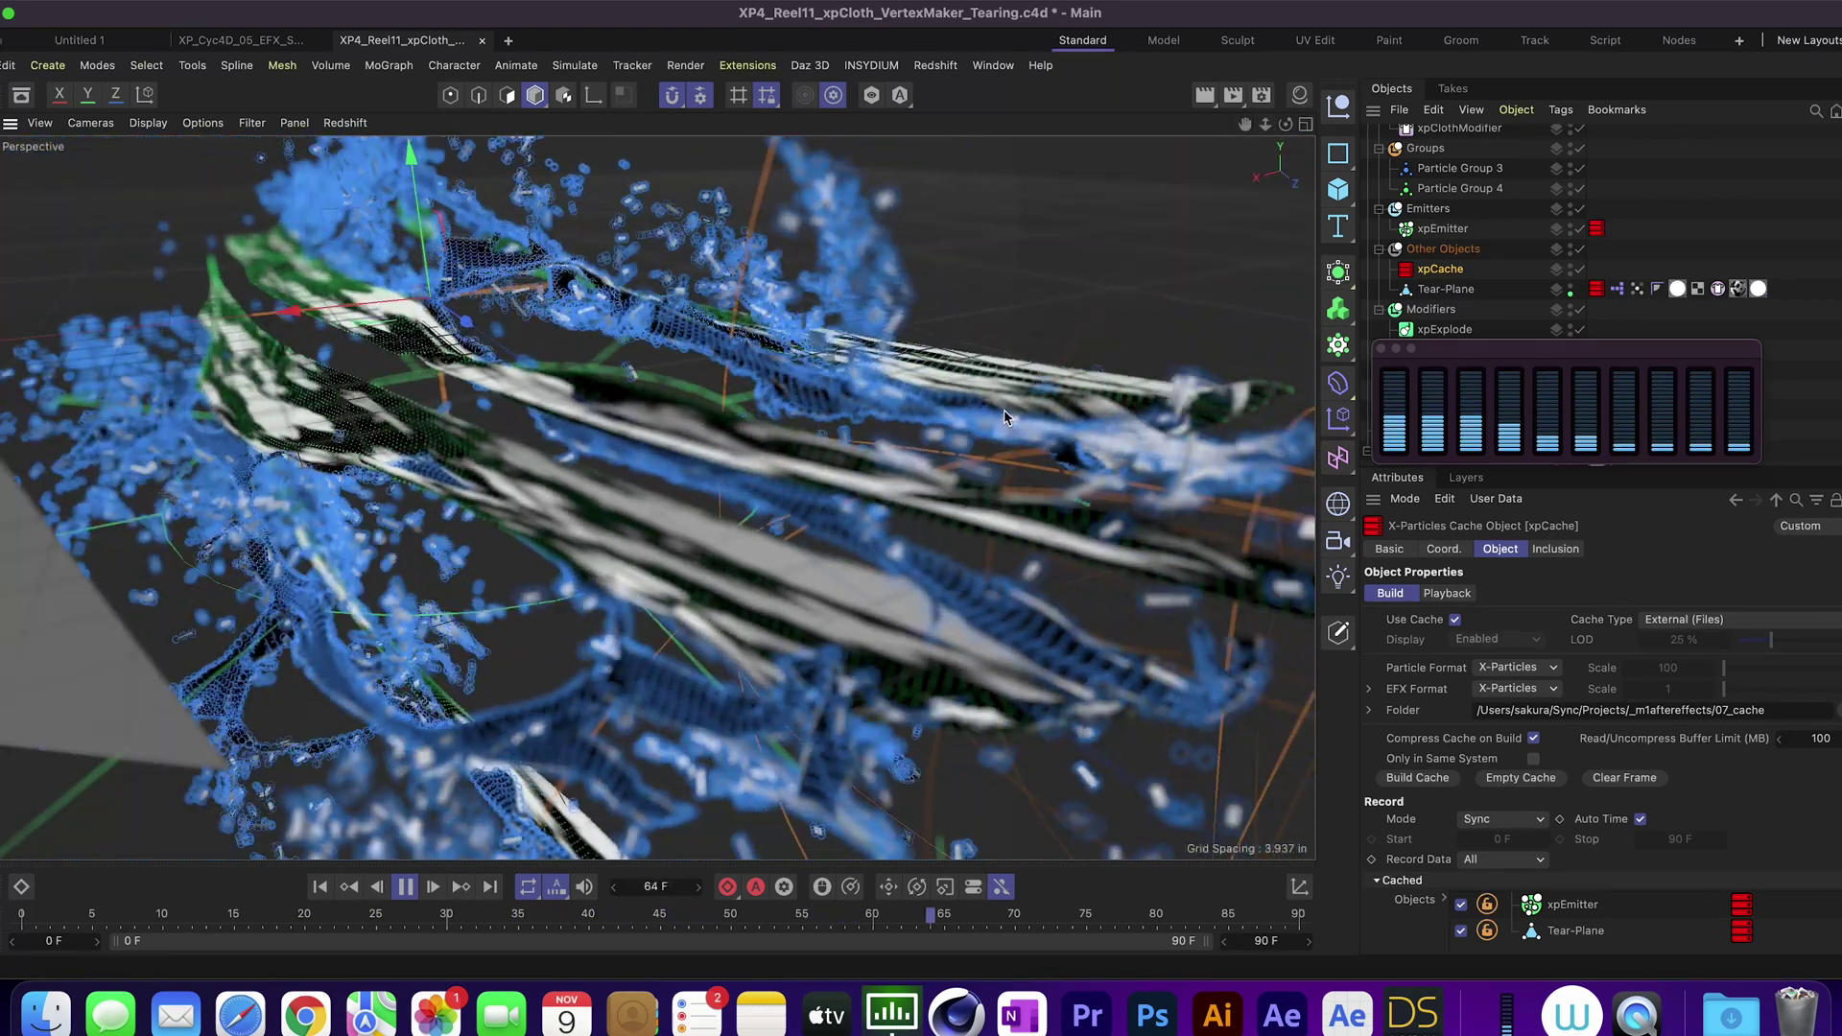
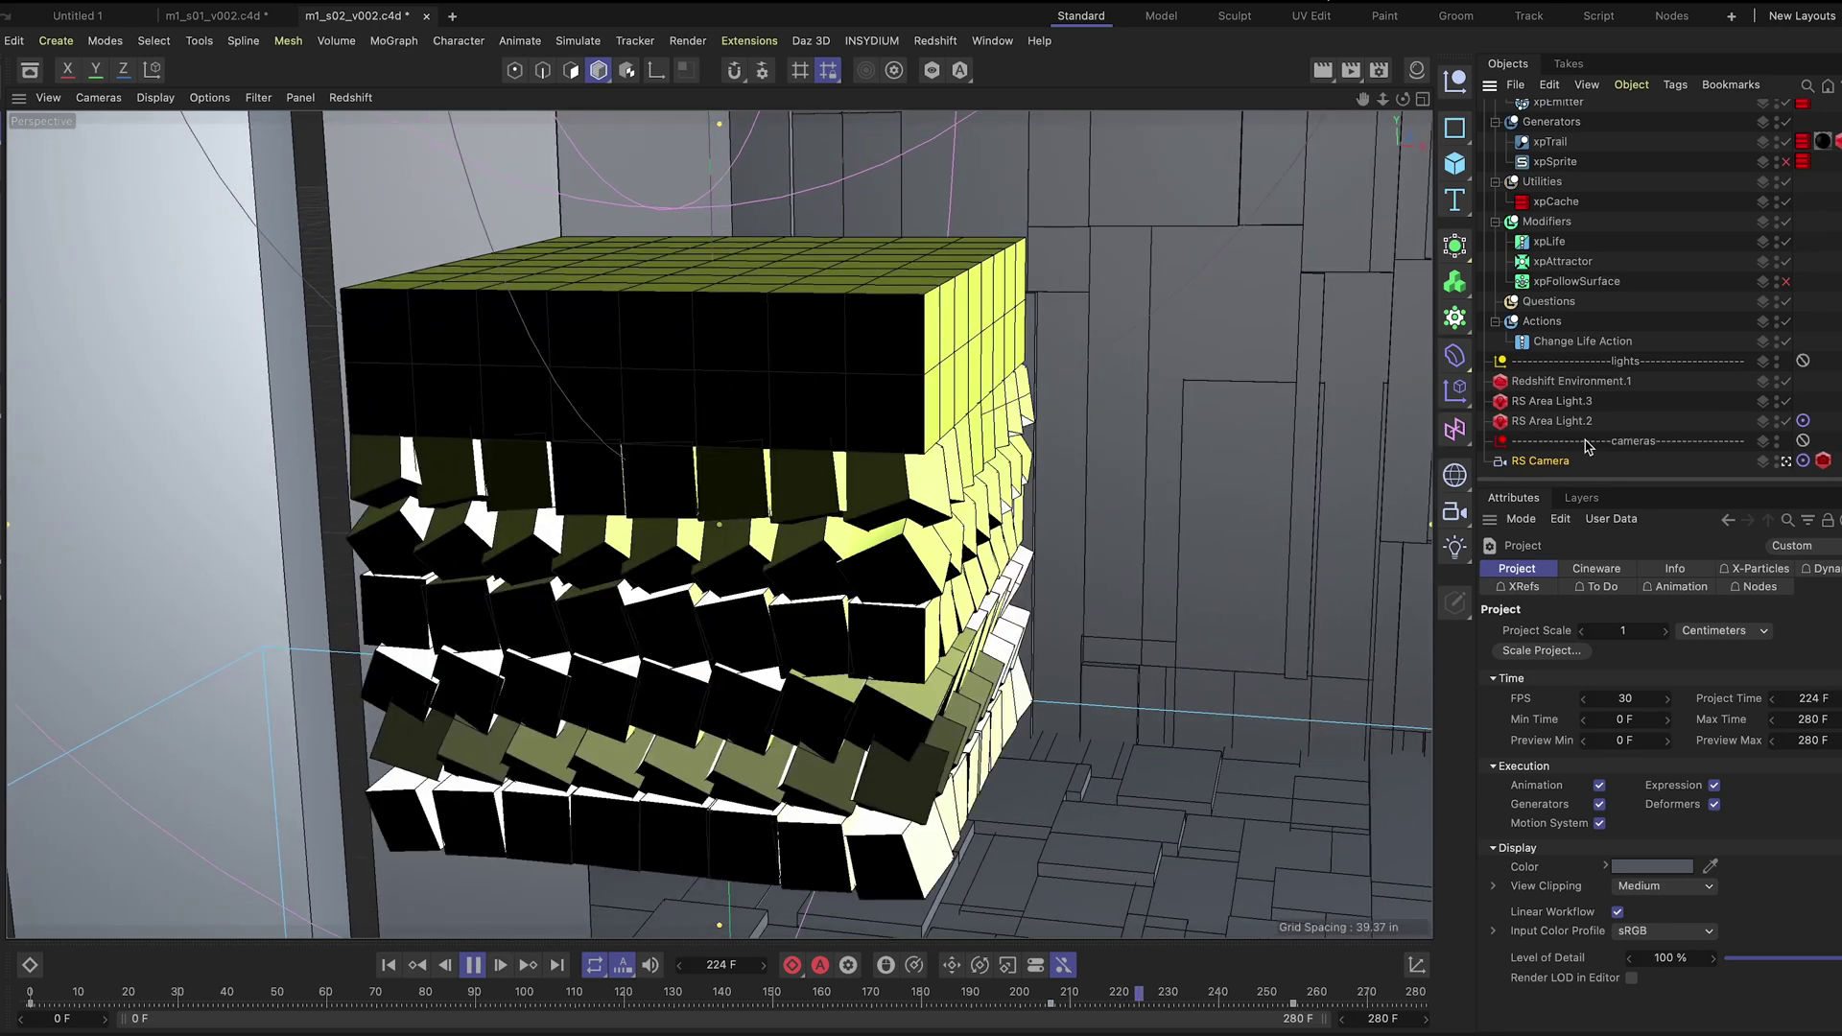
Go to frame 90 of the m1_s02_v002 scene and start an interactive render in Redshift RenderView
left_click_drag(515, 993, 475, 994)
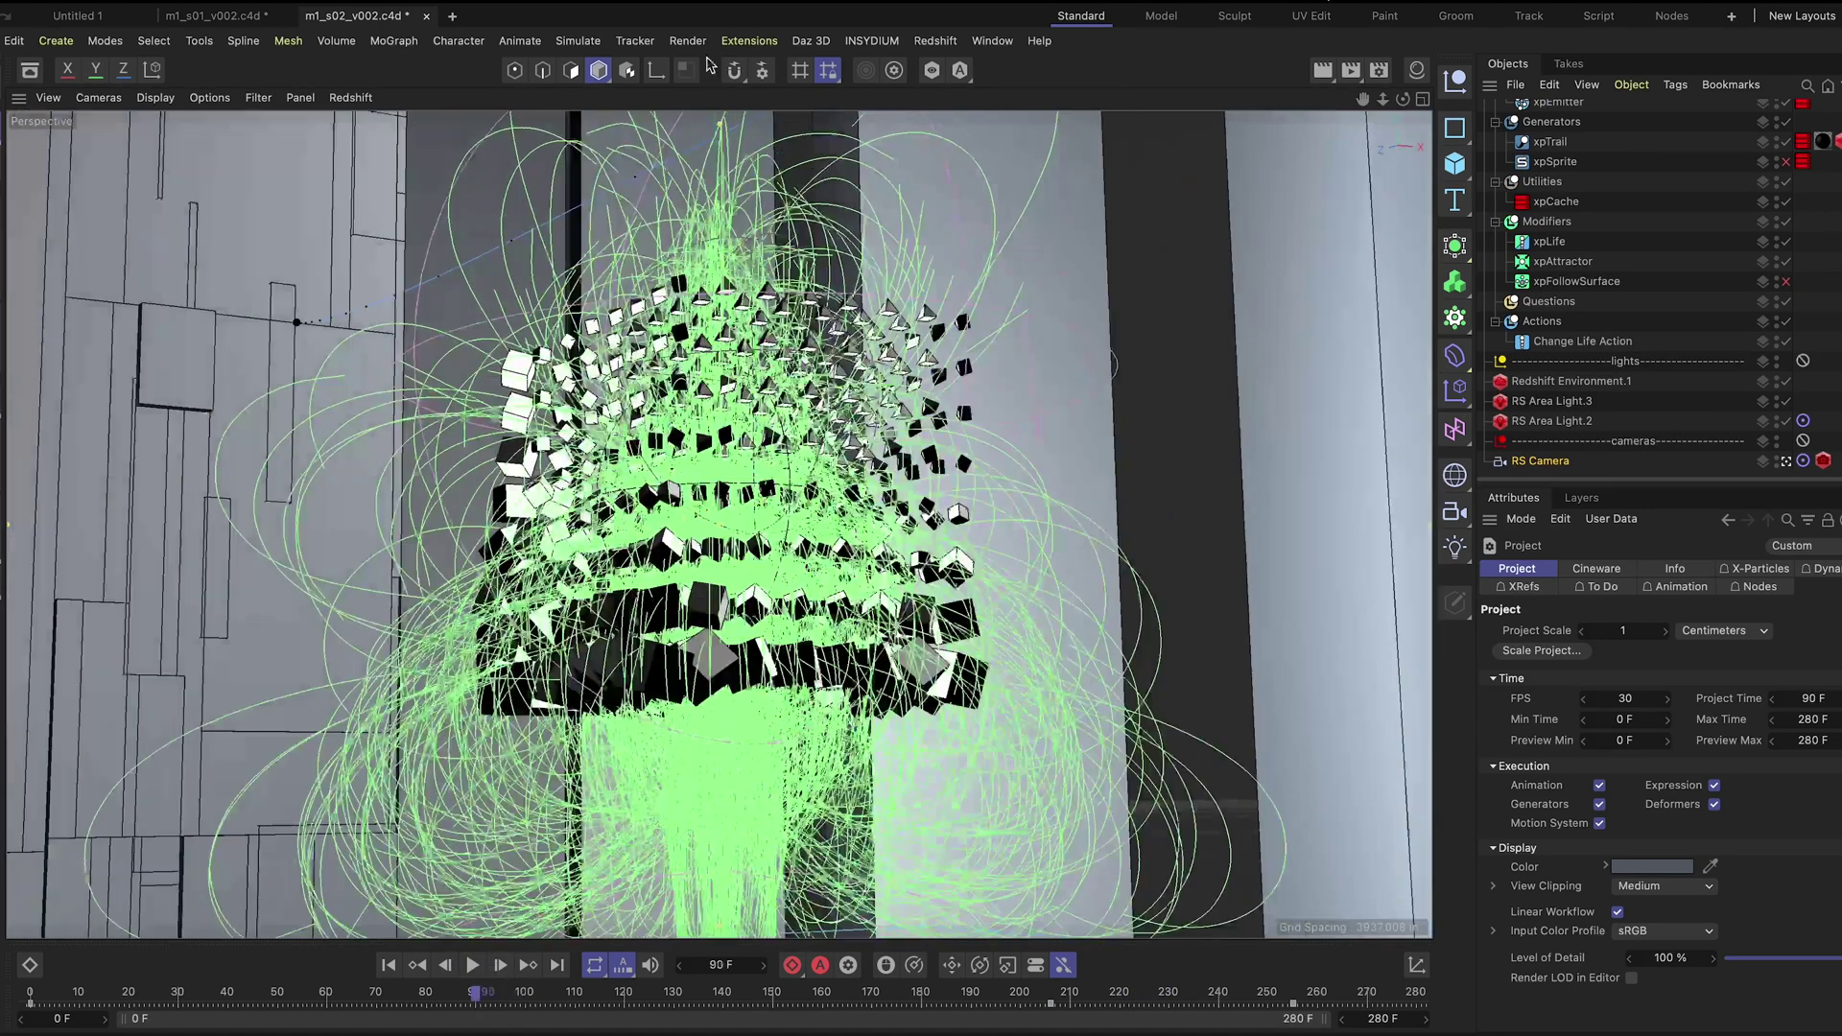
left_click(934, 40)
left_click(969, 193)
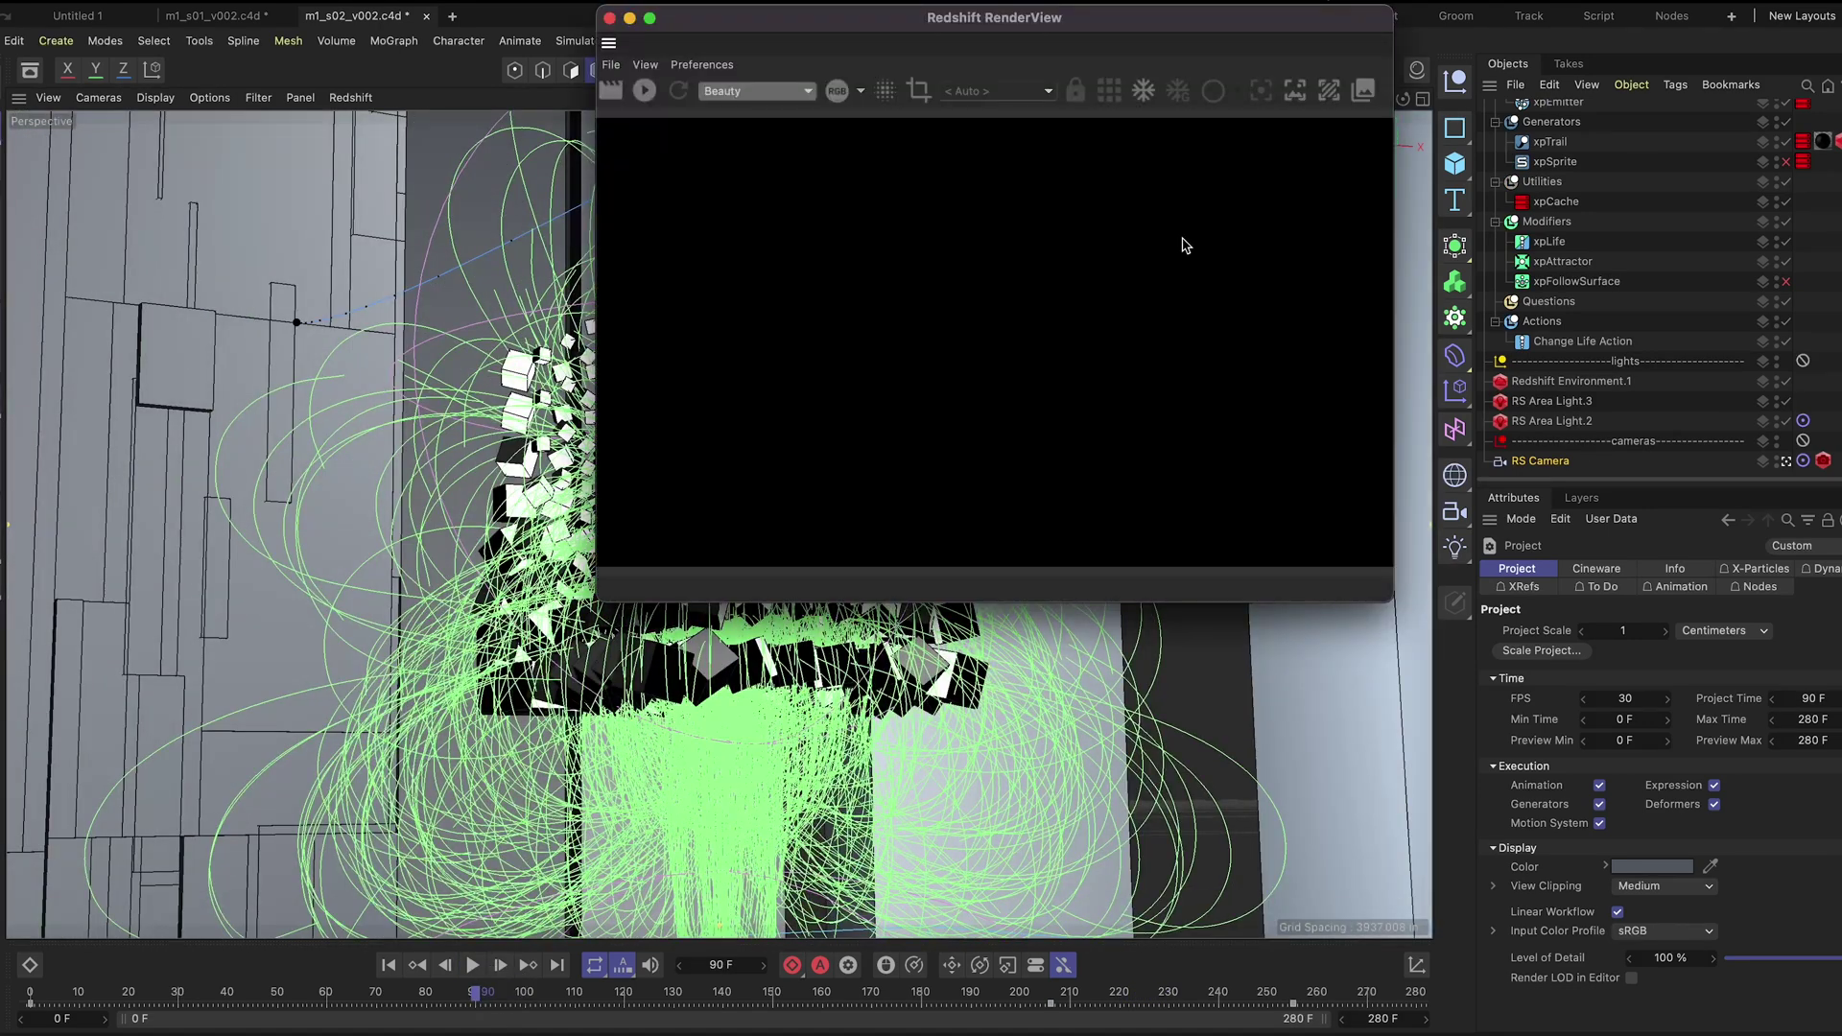
left_click_drag(823, 17, 1171, 146)
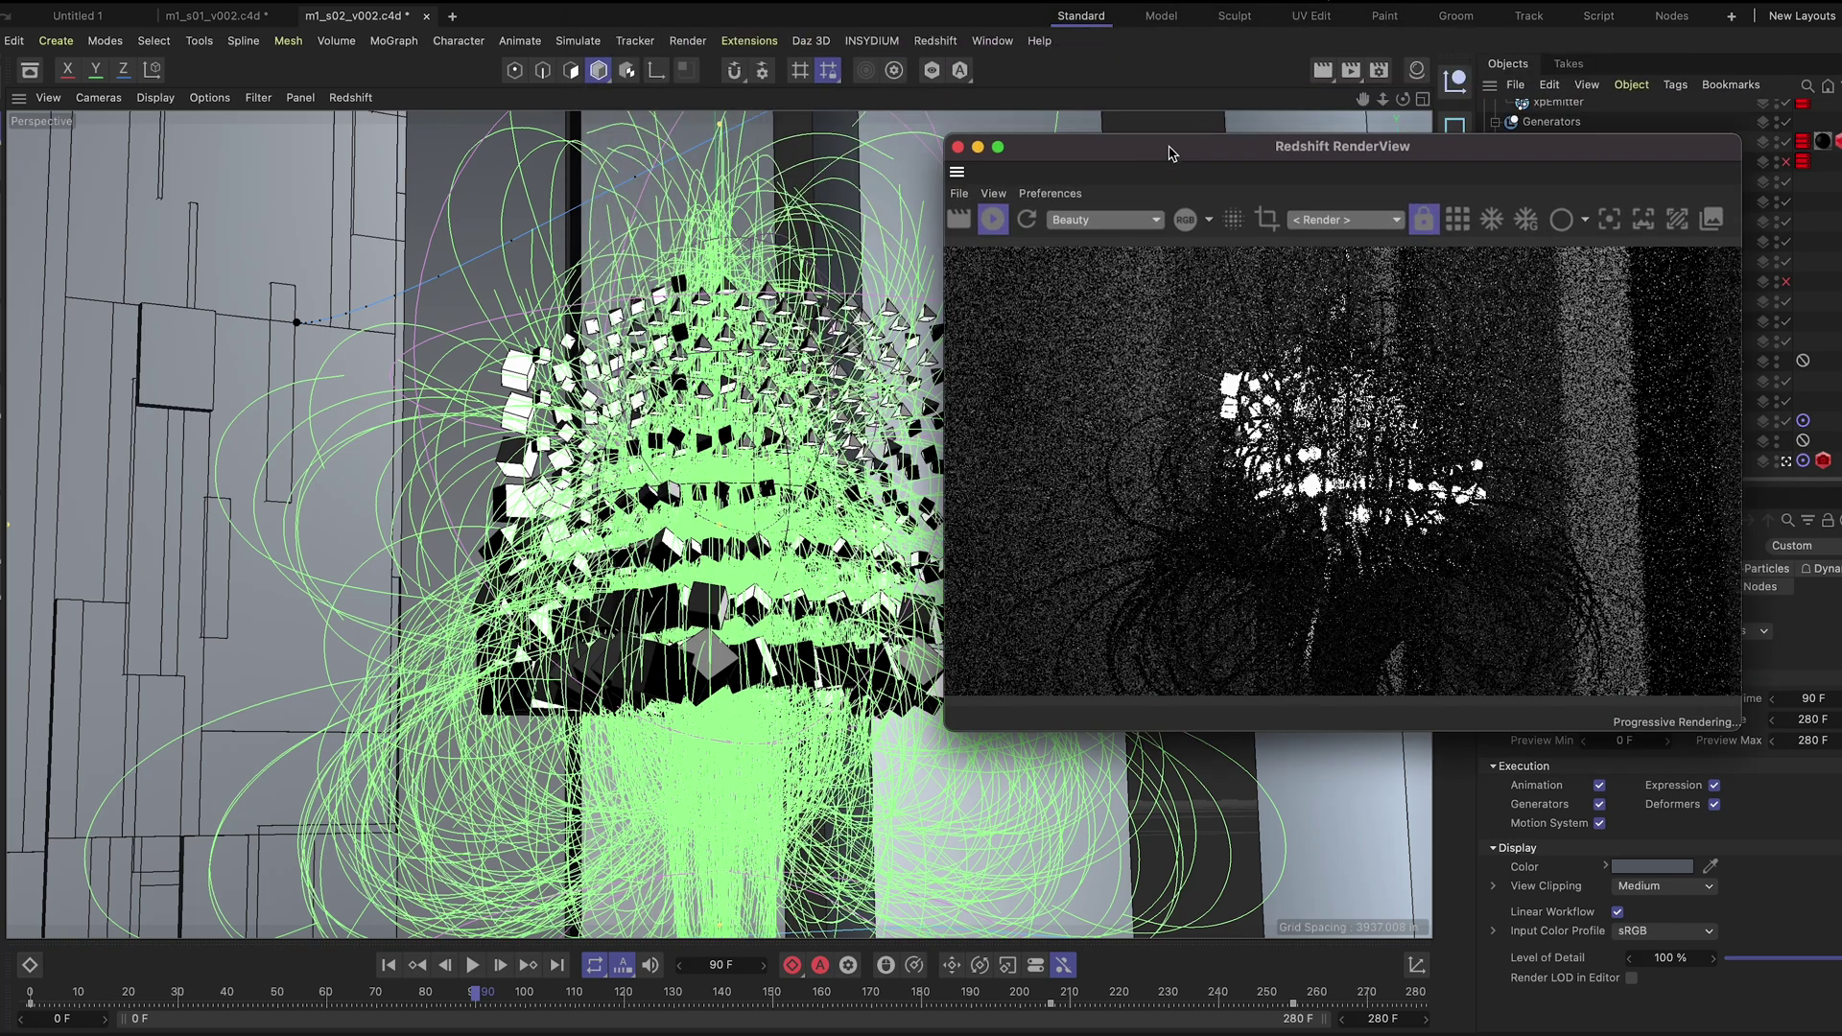
Check the Redshift render of the particle trails and cubes at frames 56 and 81, and close RenderView
left_click_drag(549, 1004, 312, 993)
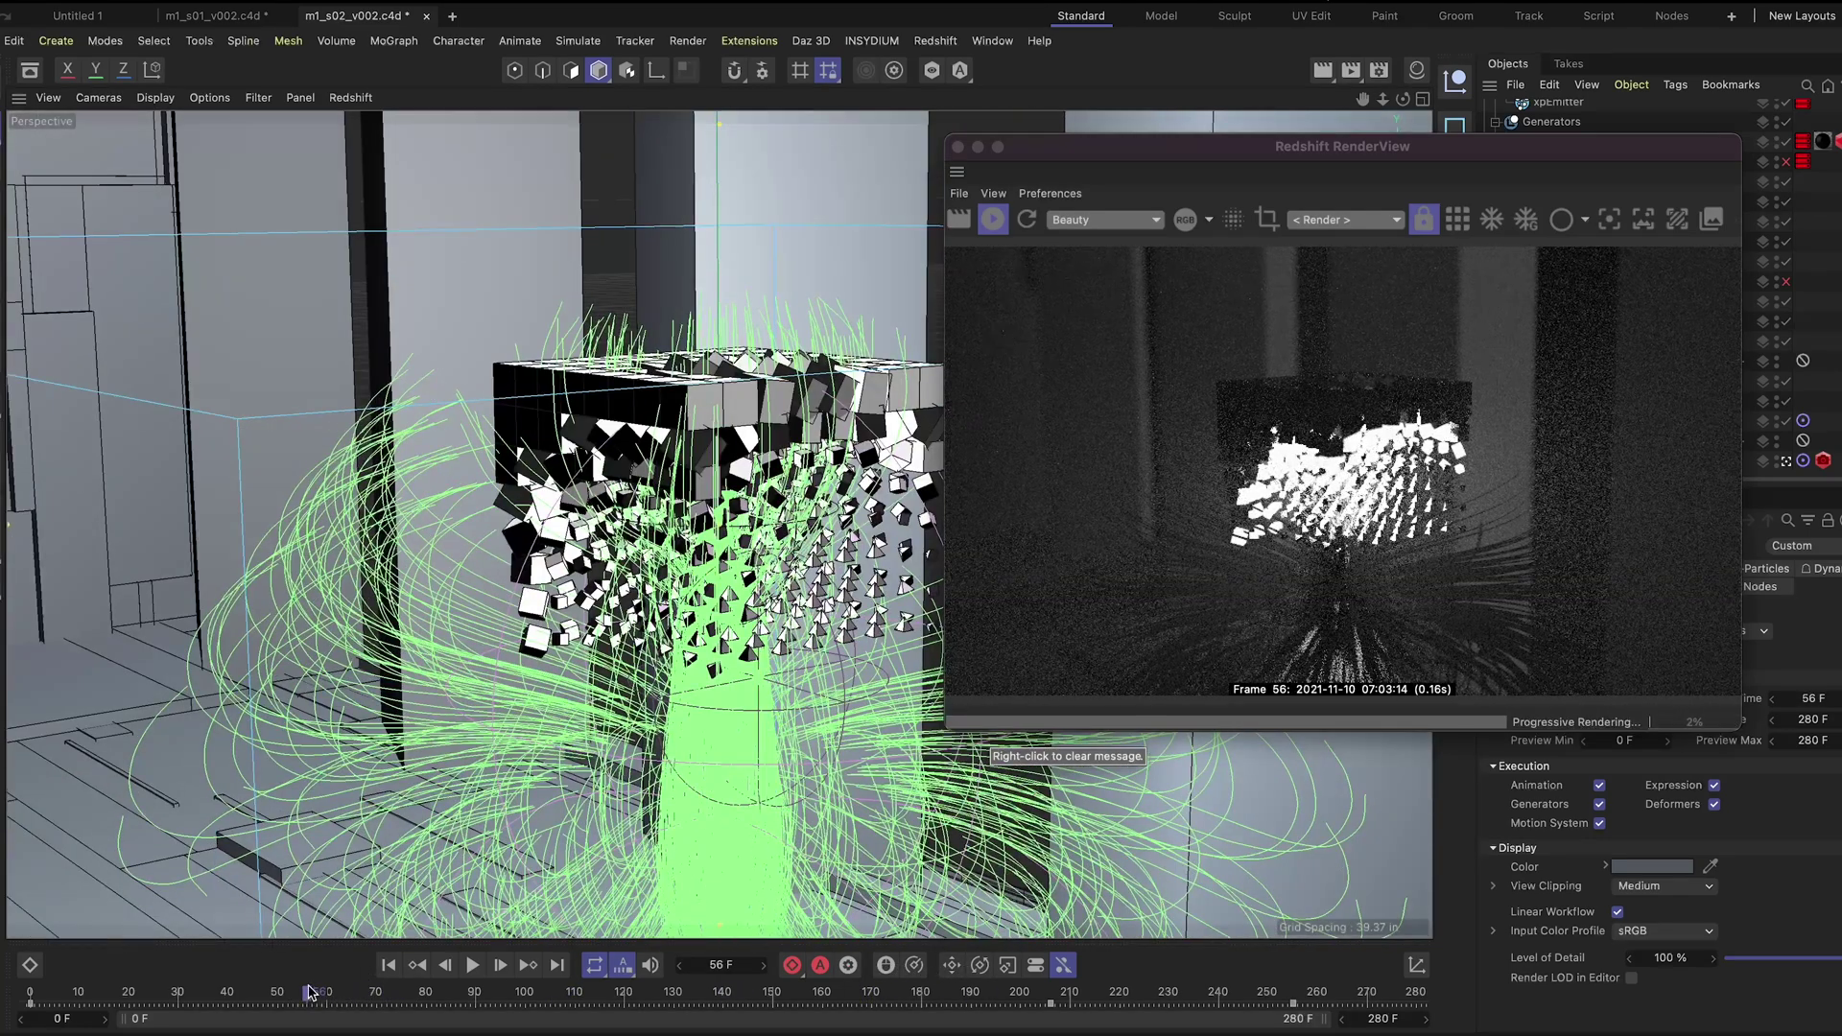
left_click_drag(316, 998, 434, 996)
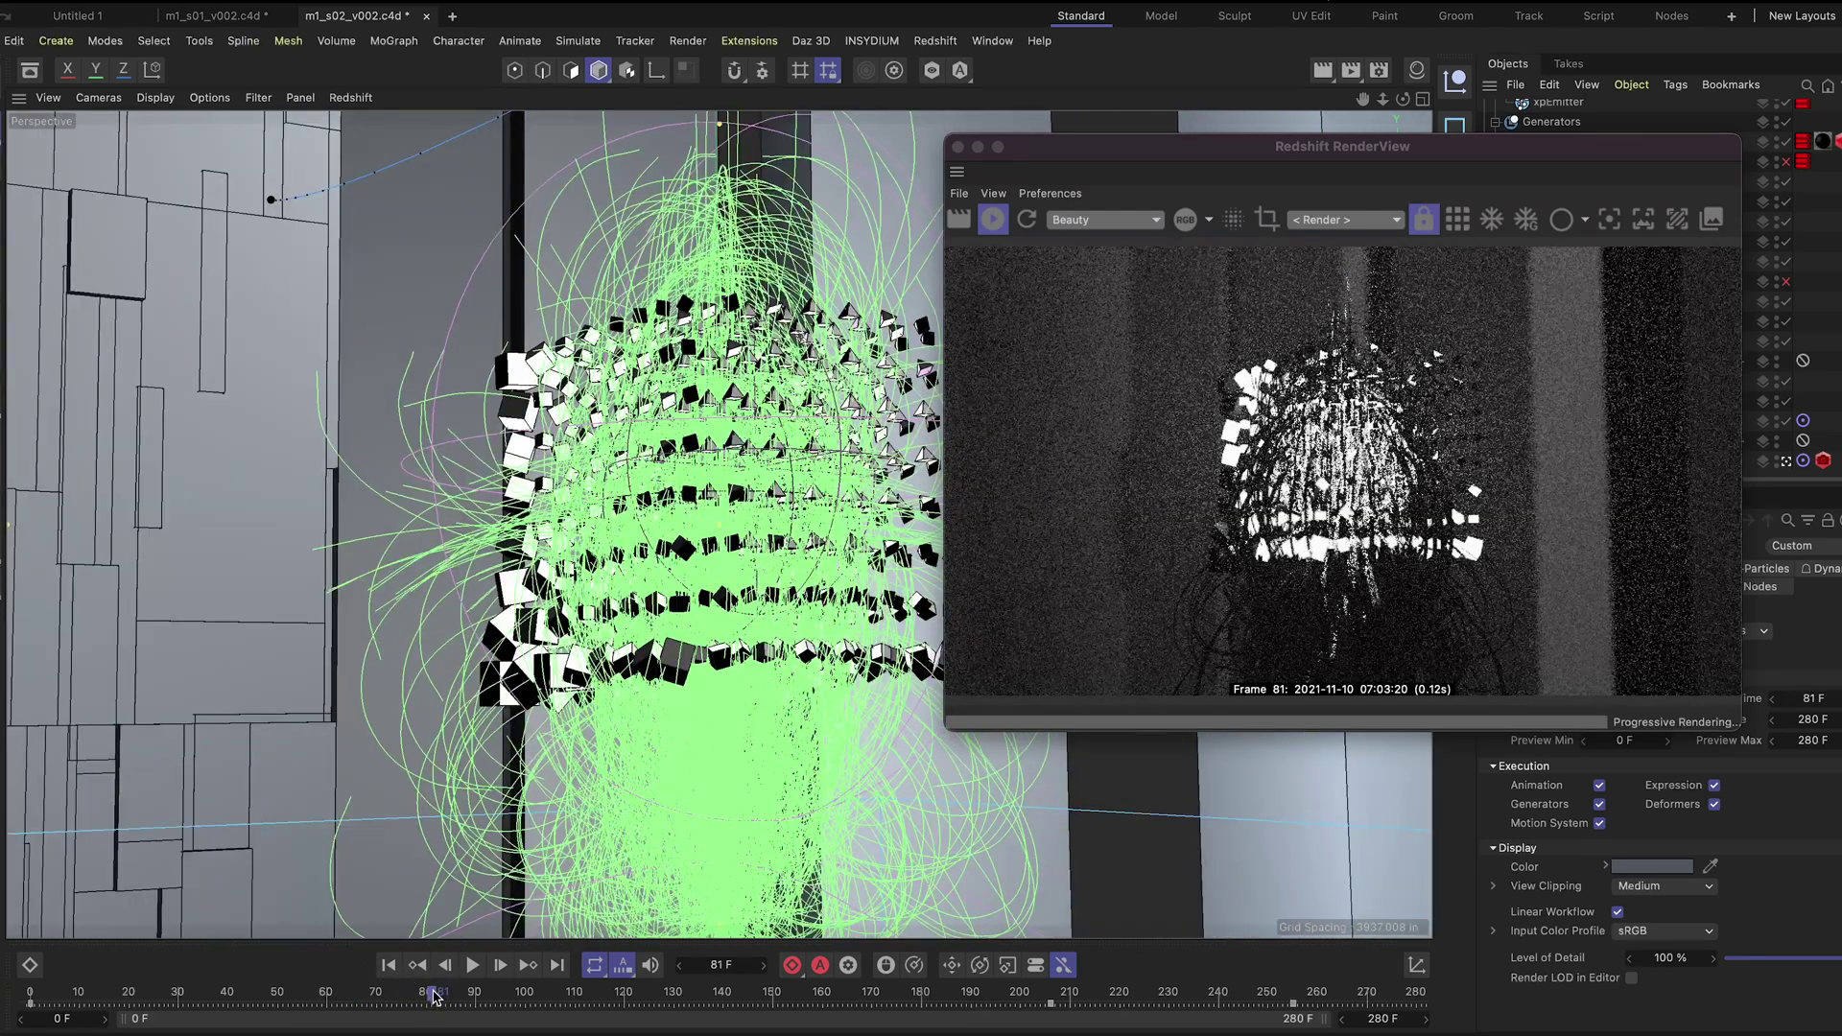
left_click(957, 147)
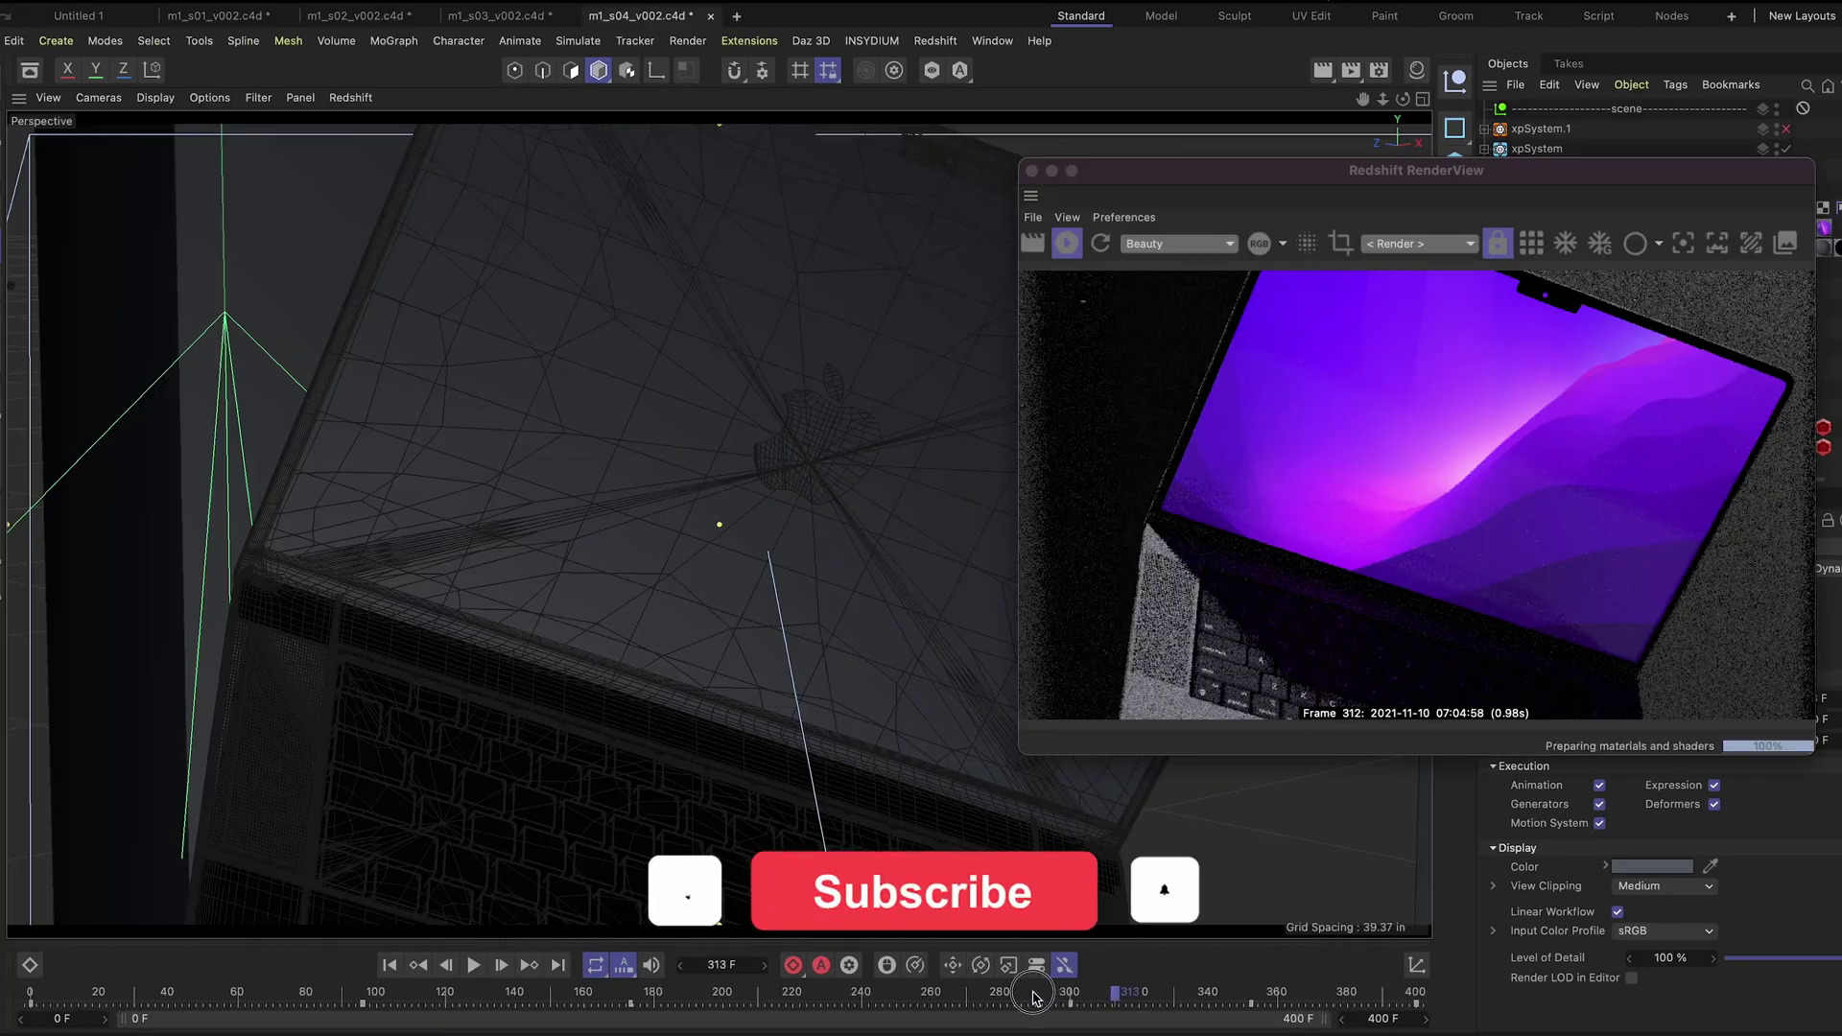
Scrub the m1_s04_v002 scene to frames 289, 285 and 316 to check the open laptop's Redshift render
left_click(1021, 999)
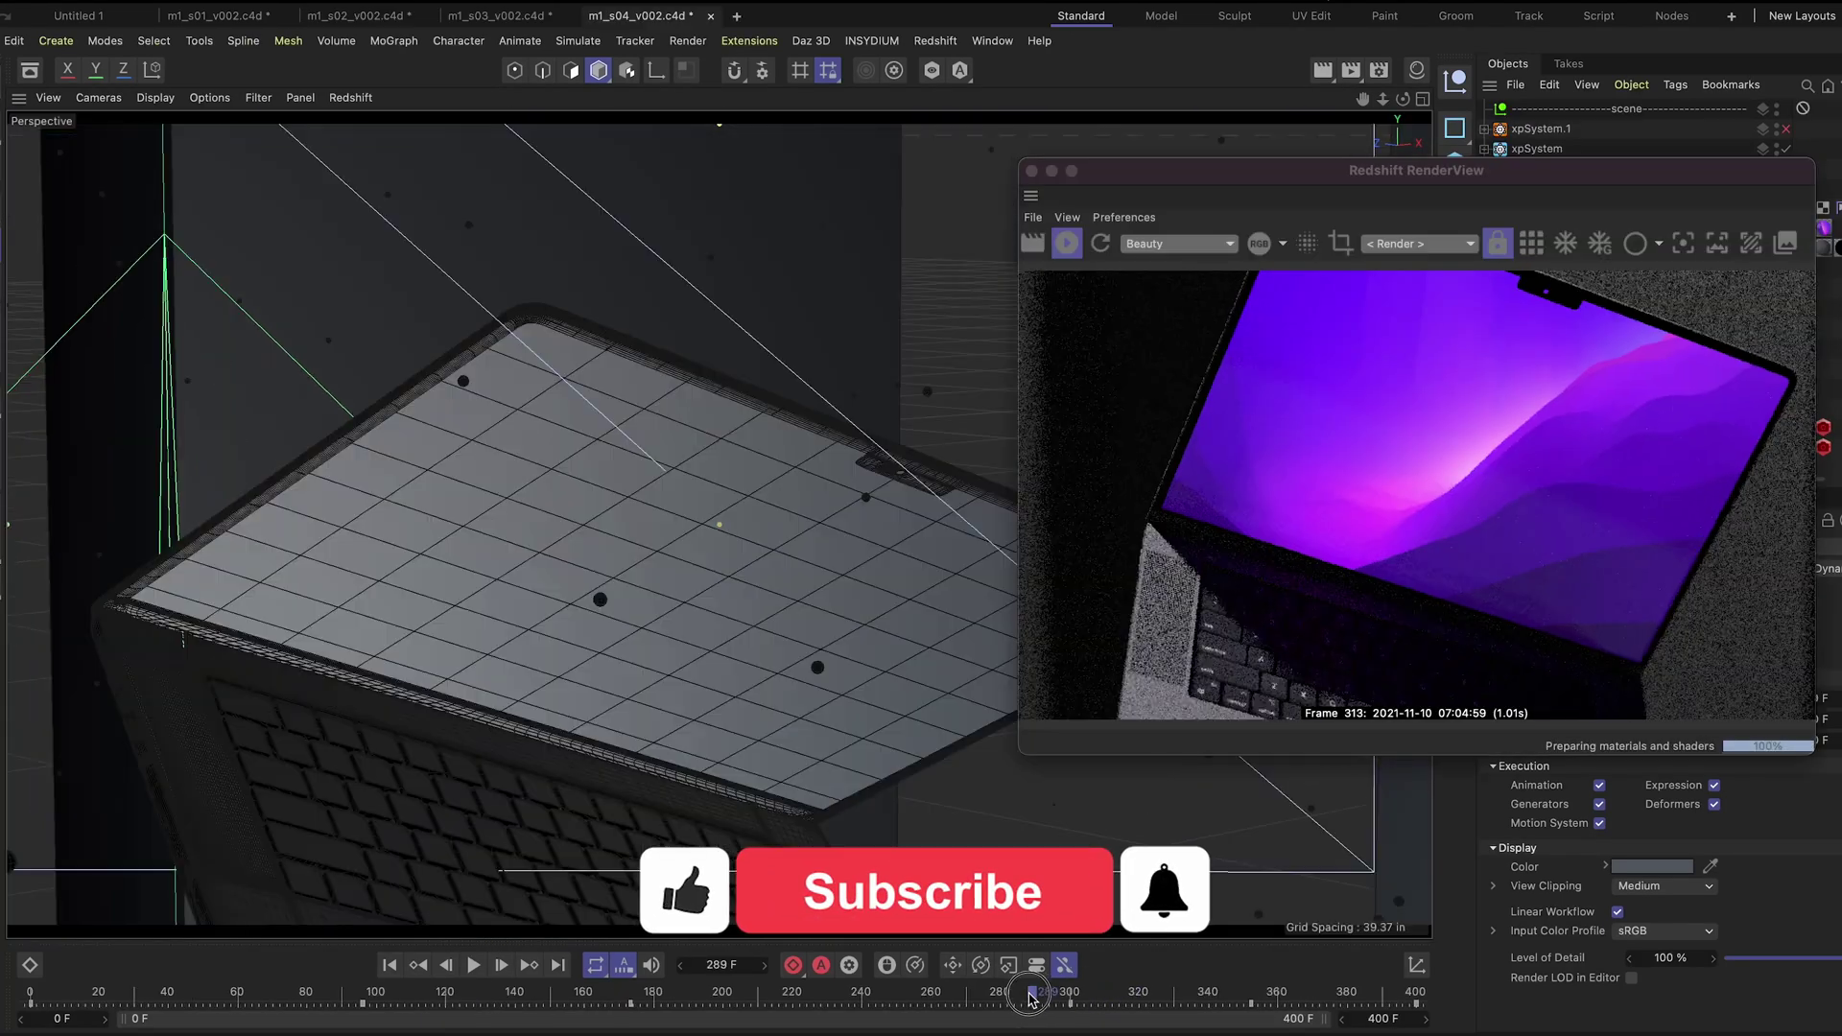
left_click(1021, 999)
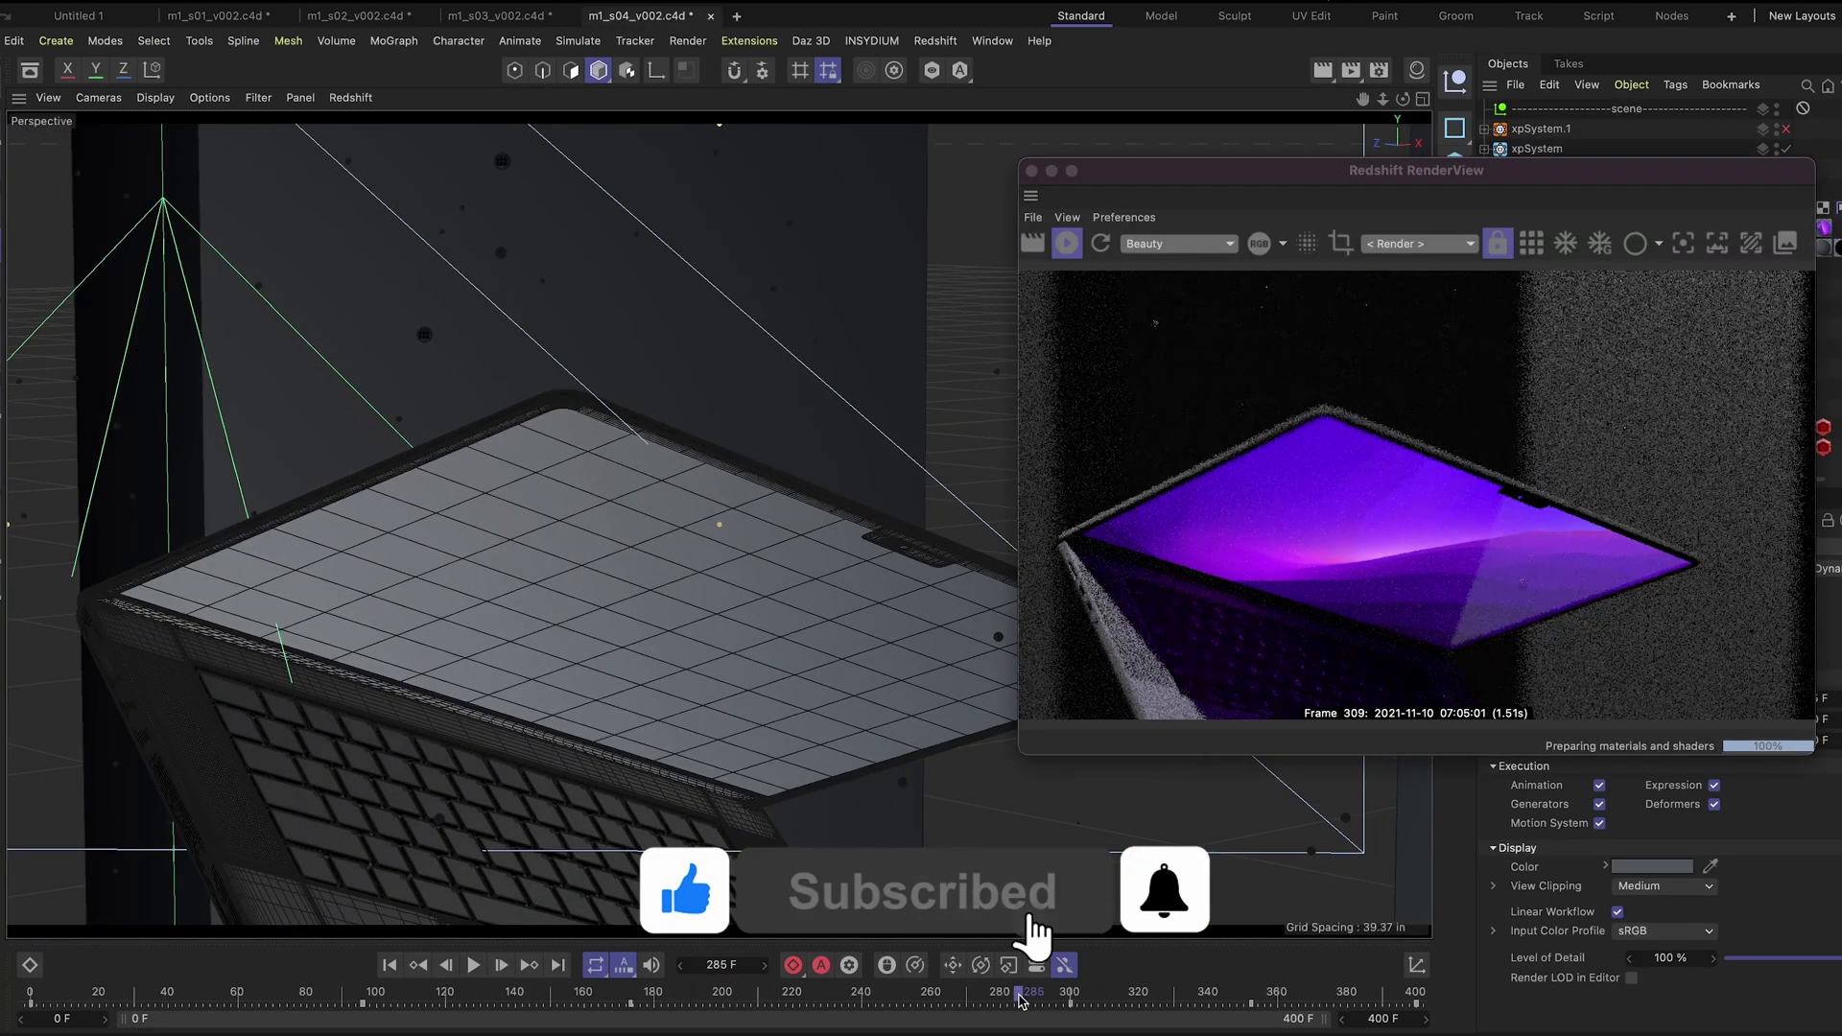
left_click_drag(1066, 1000, 1121, 1000)
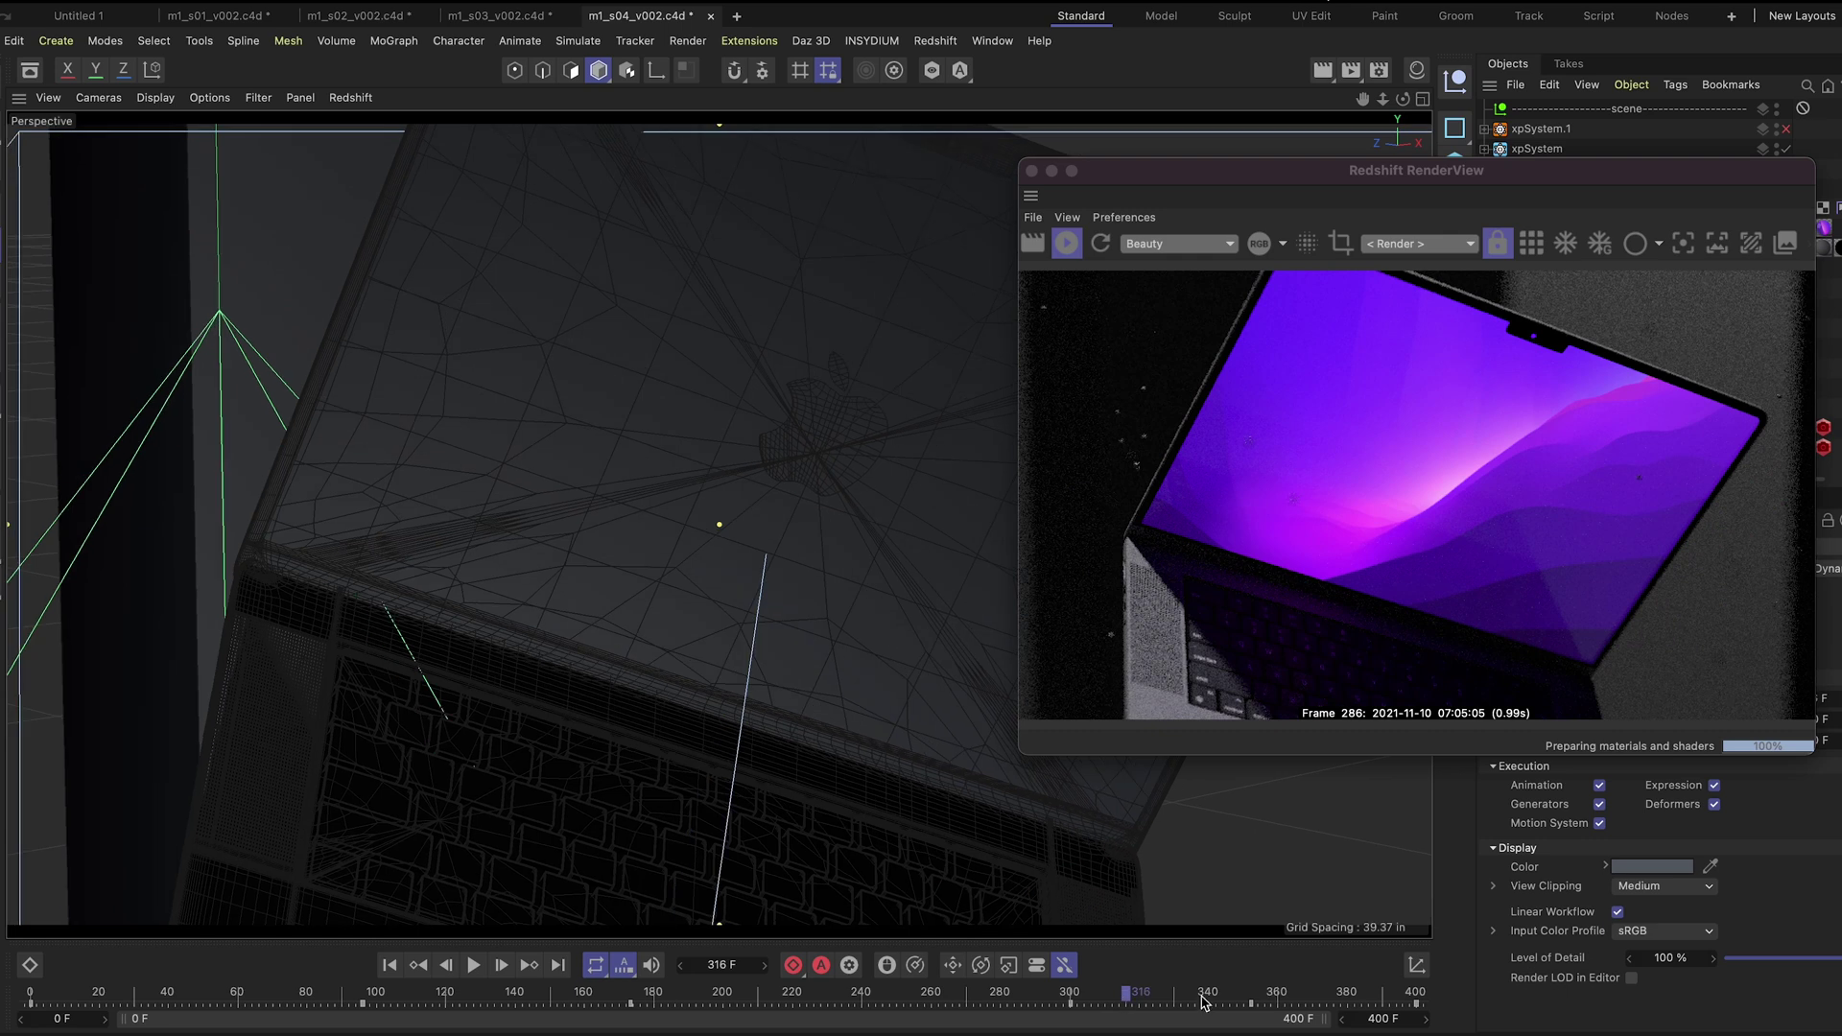
left_click_drag(1343, 183, 1208, 288)
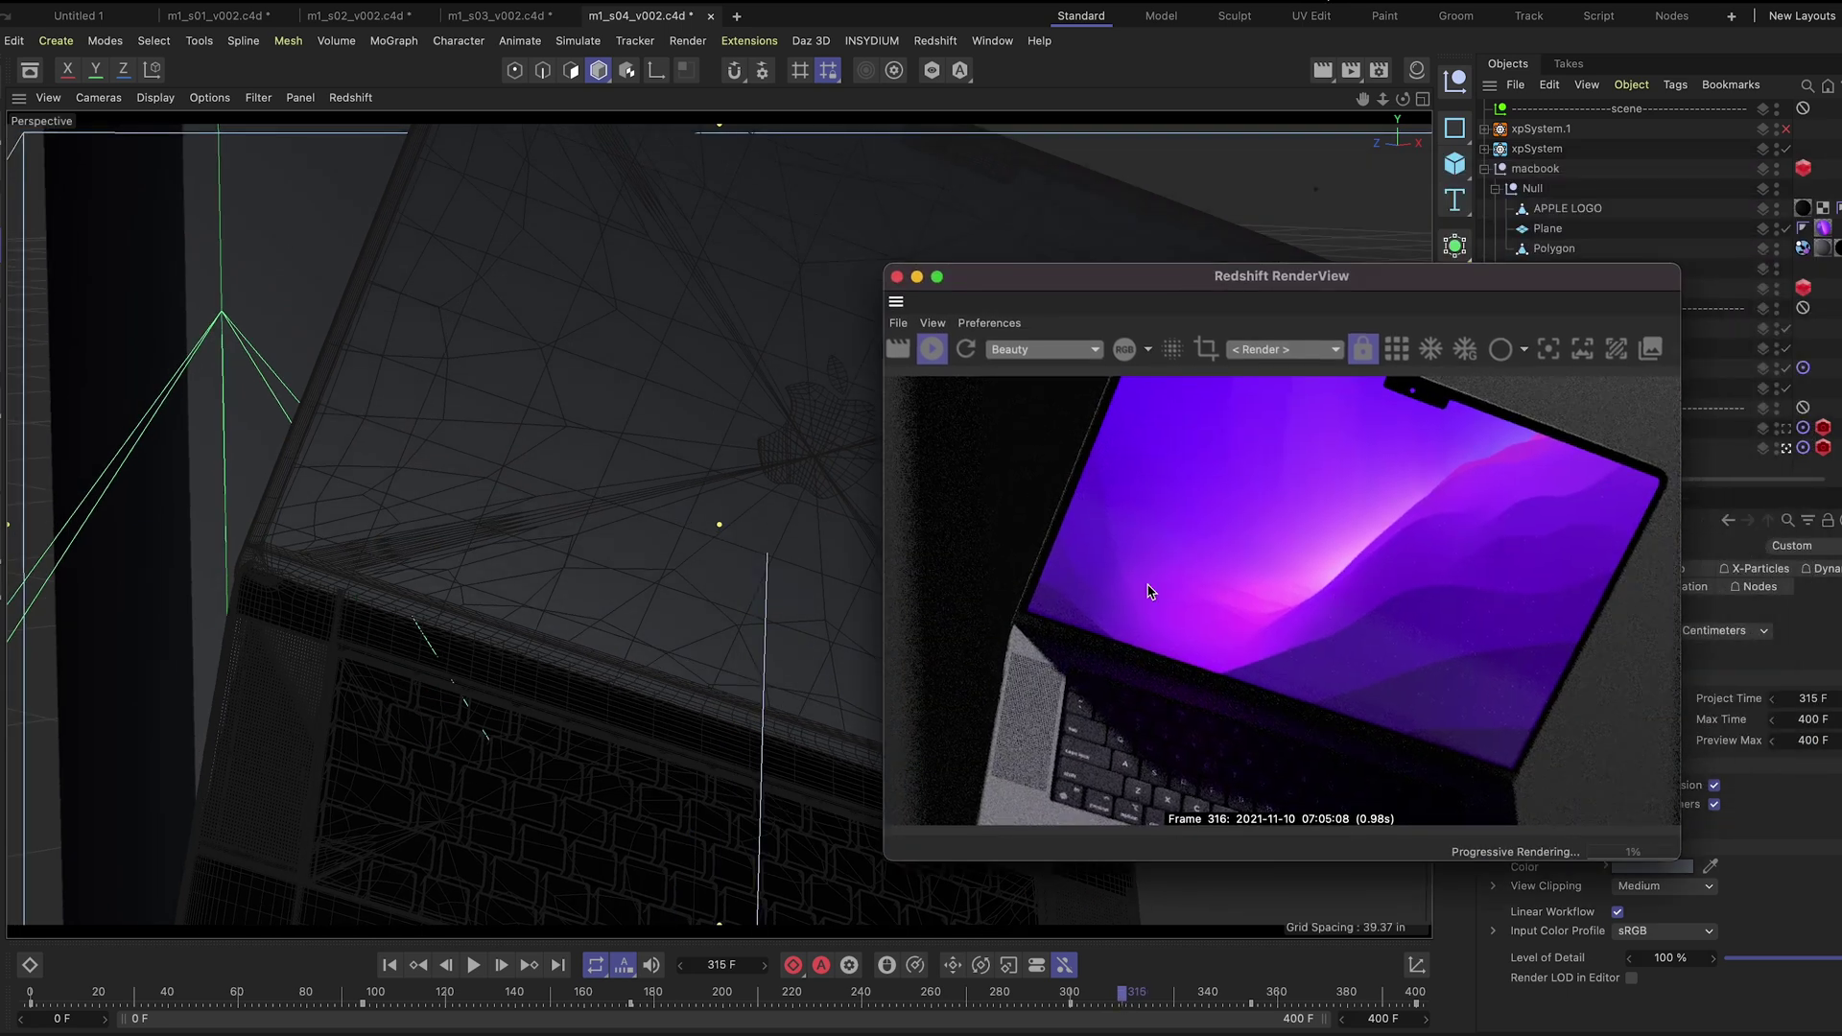
Check the laptop's Redshift render at frames 221, 159, 110 and 214, and close RenderView
left_click_drag(799, 1000, 659, 997)
key("f")
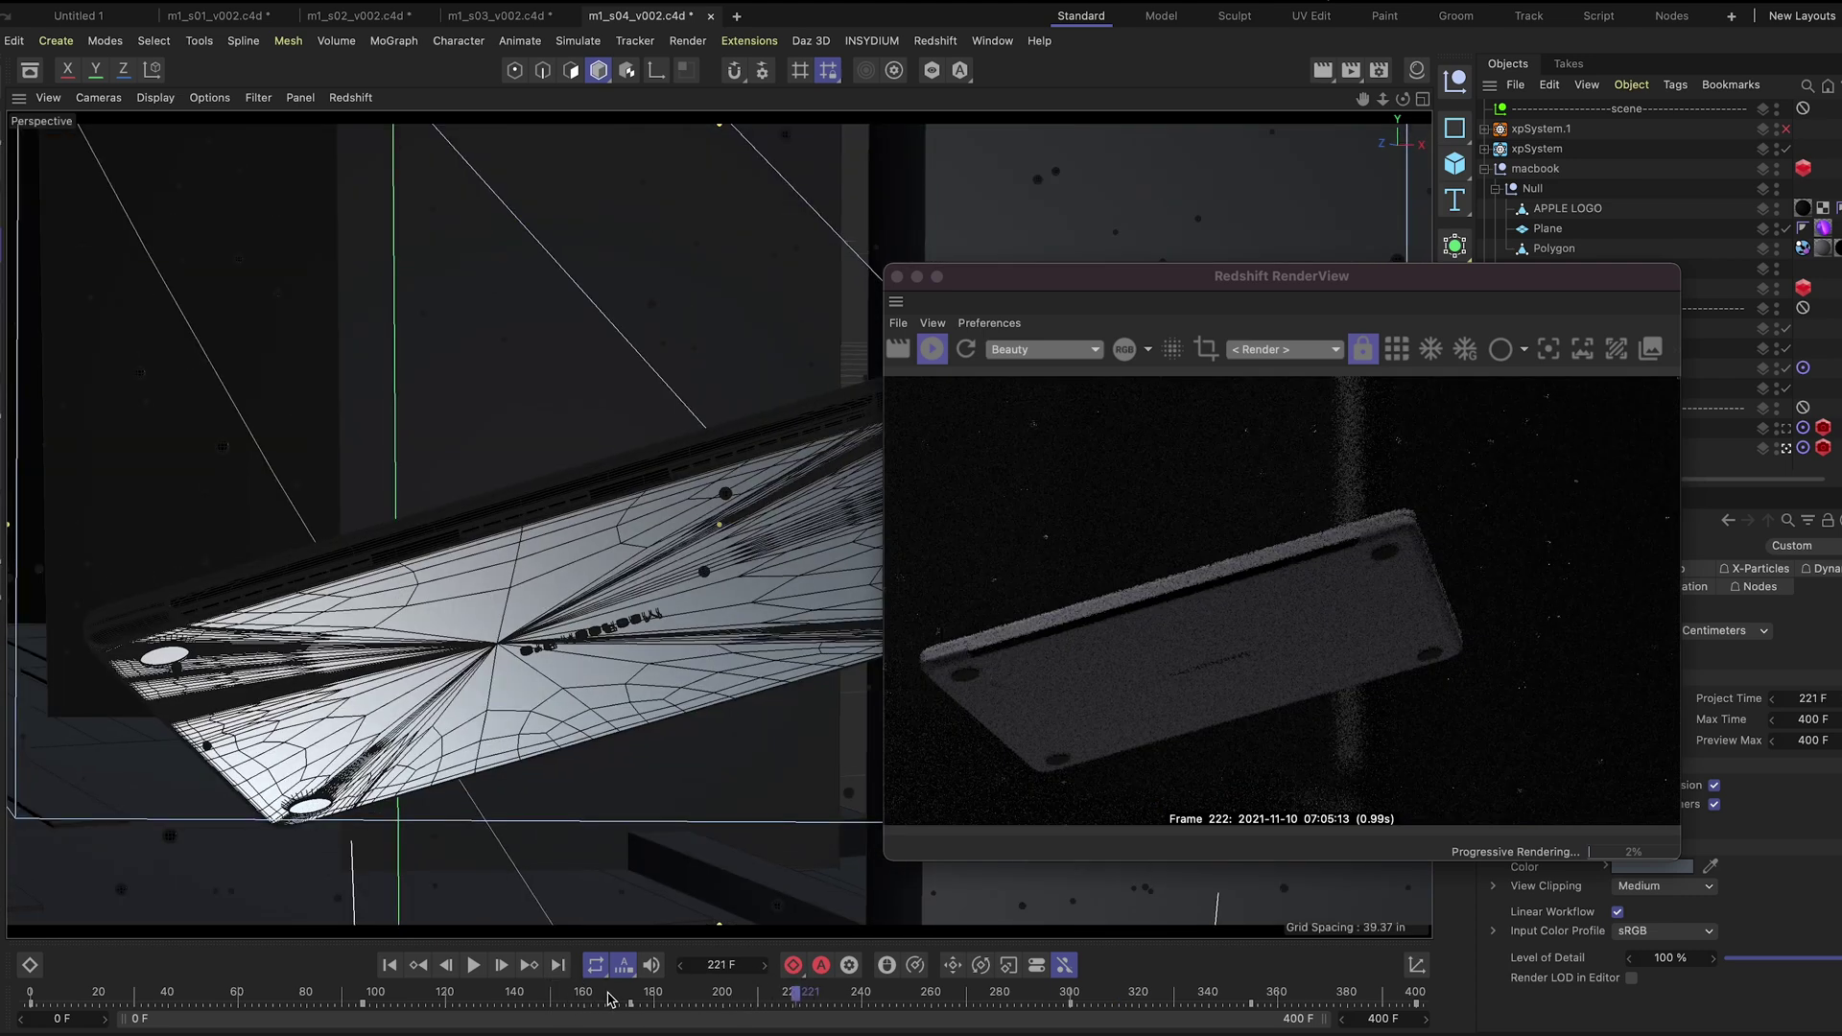
key("ctrl+f")
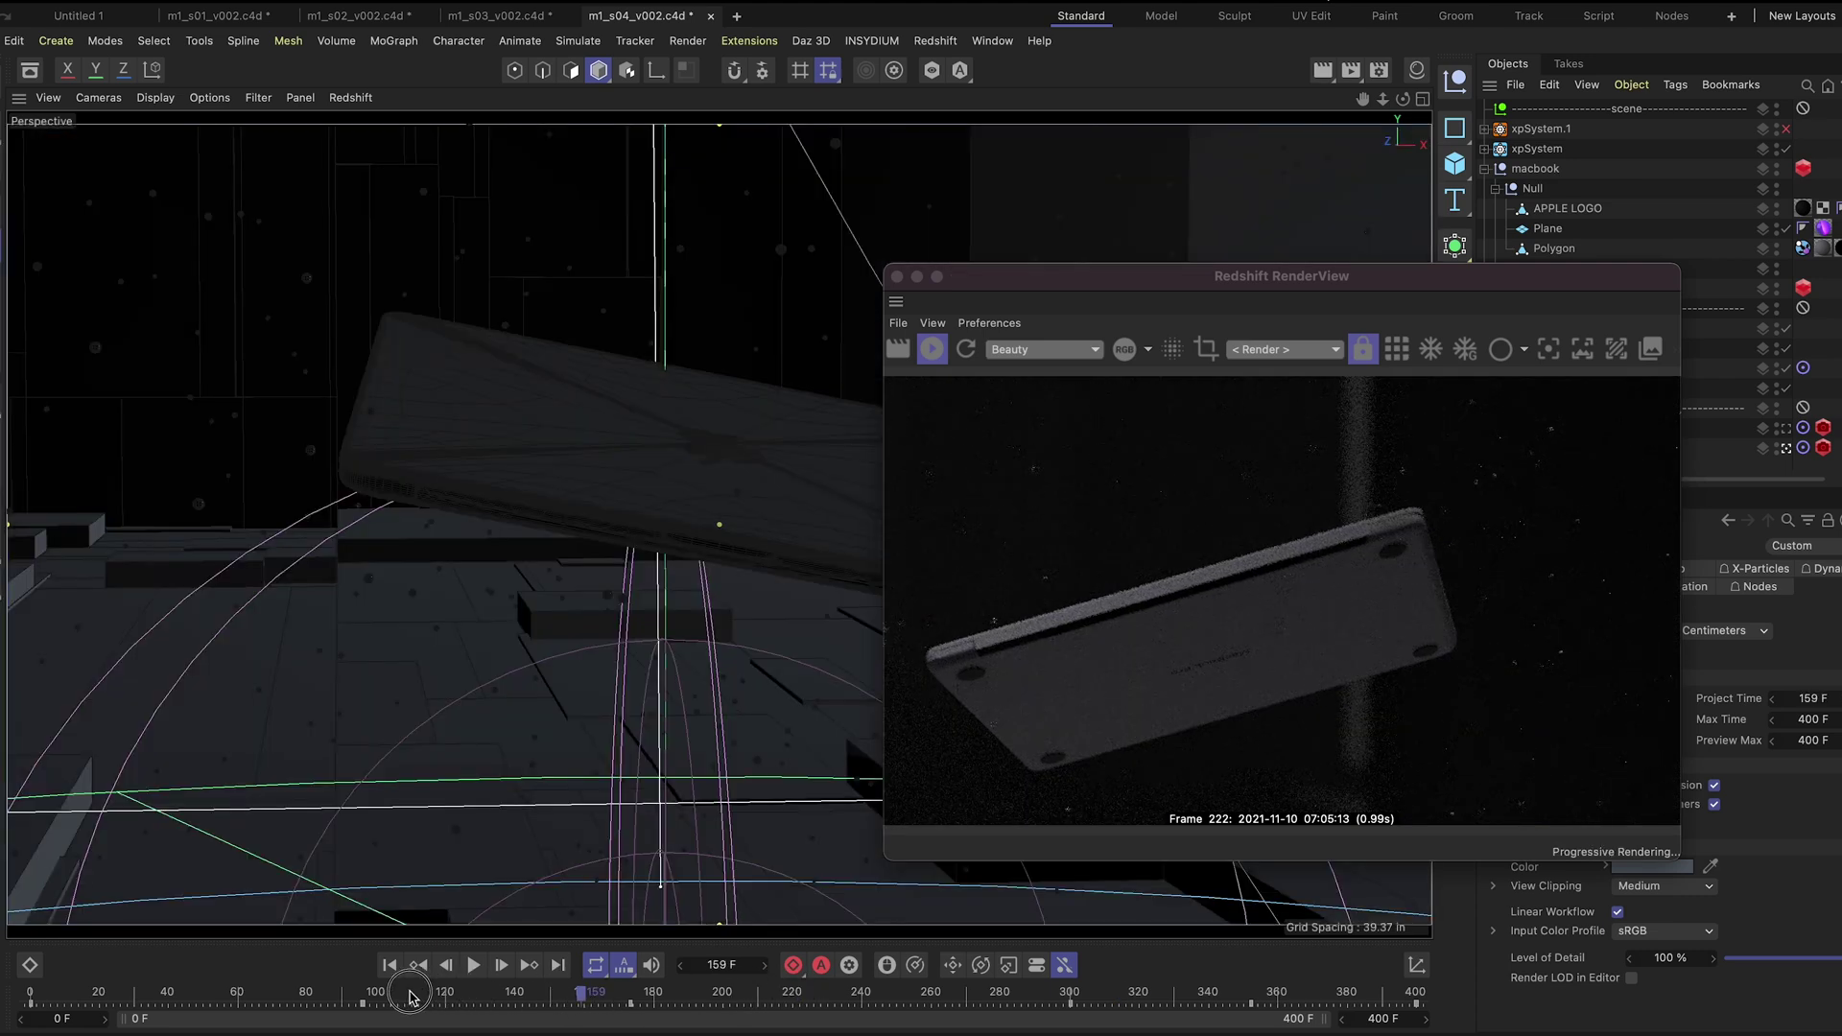
left_click(409, 998)
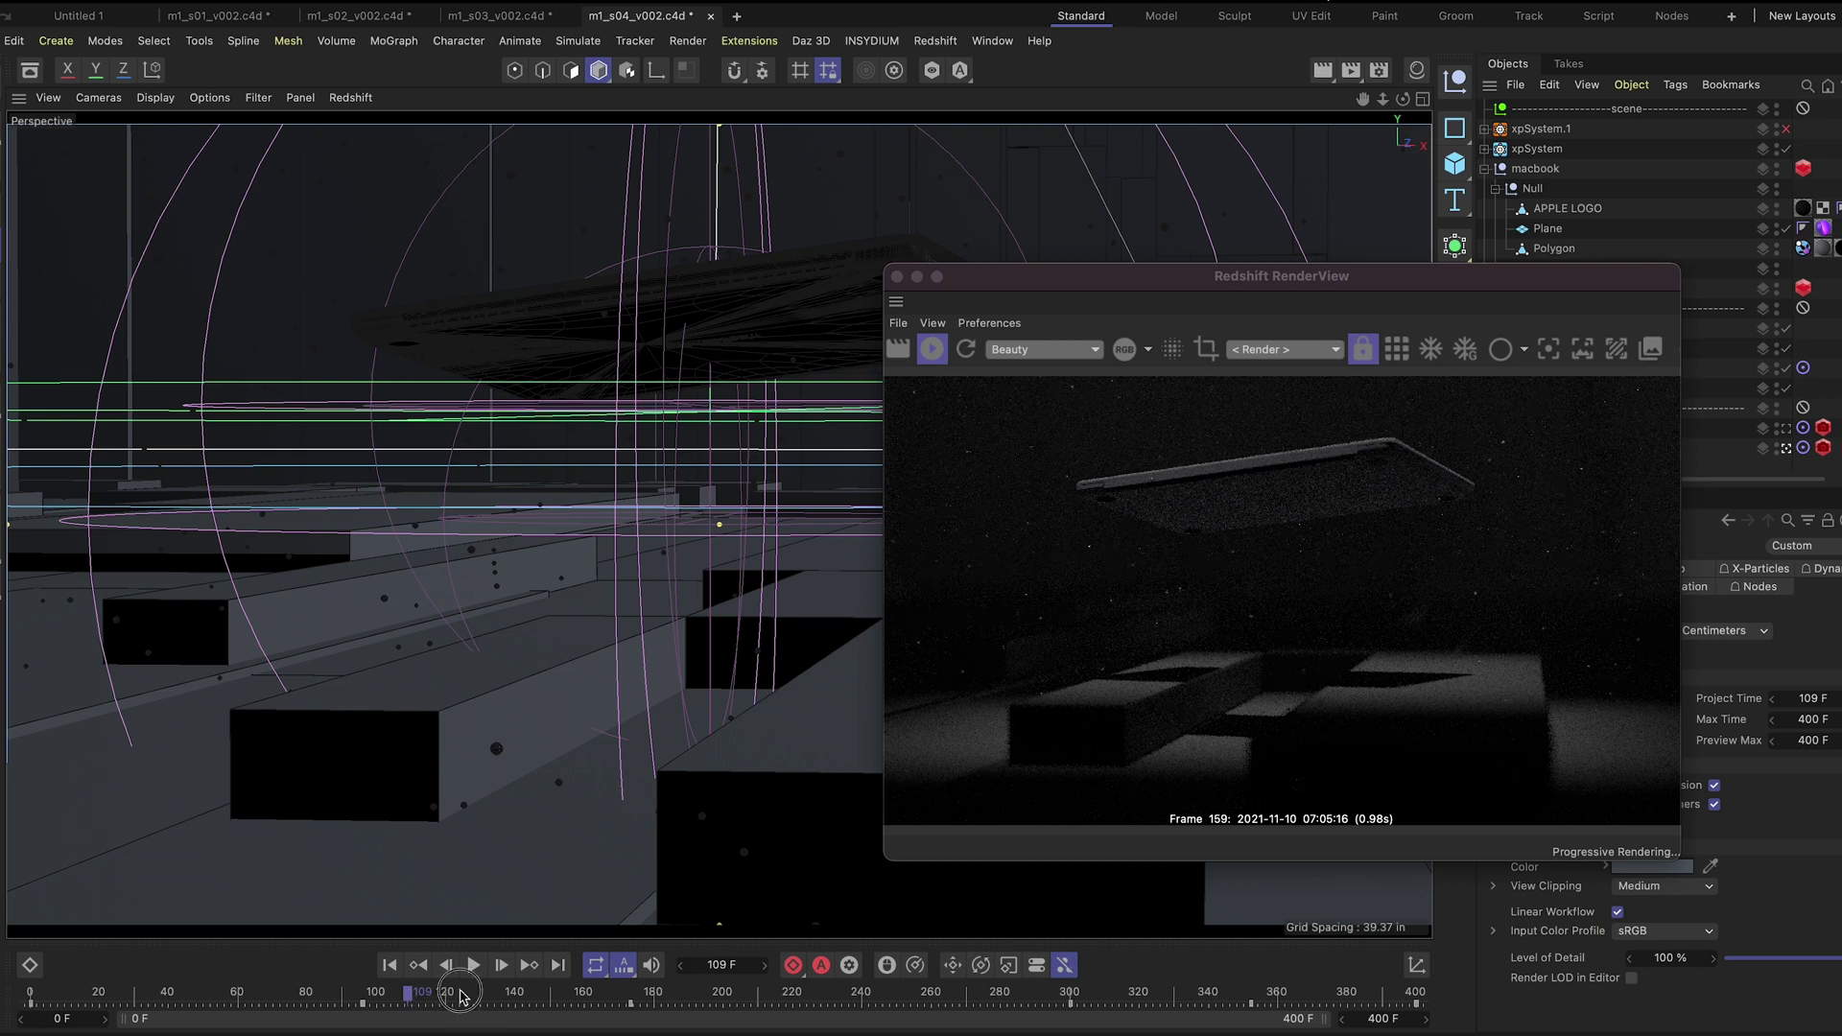
key("g")
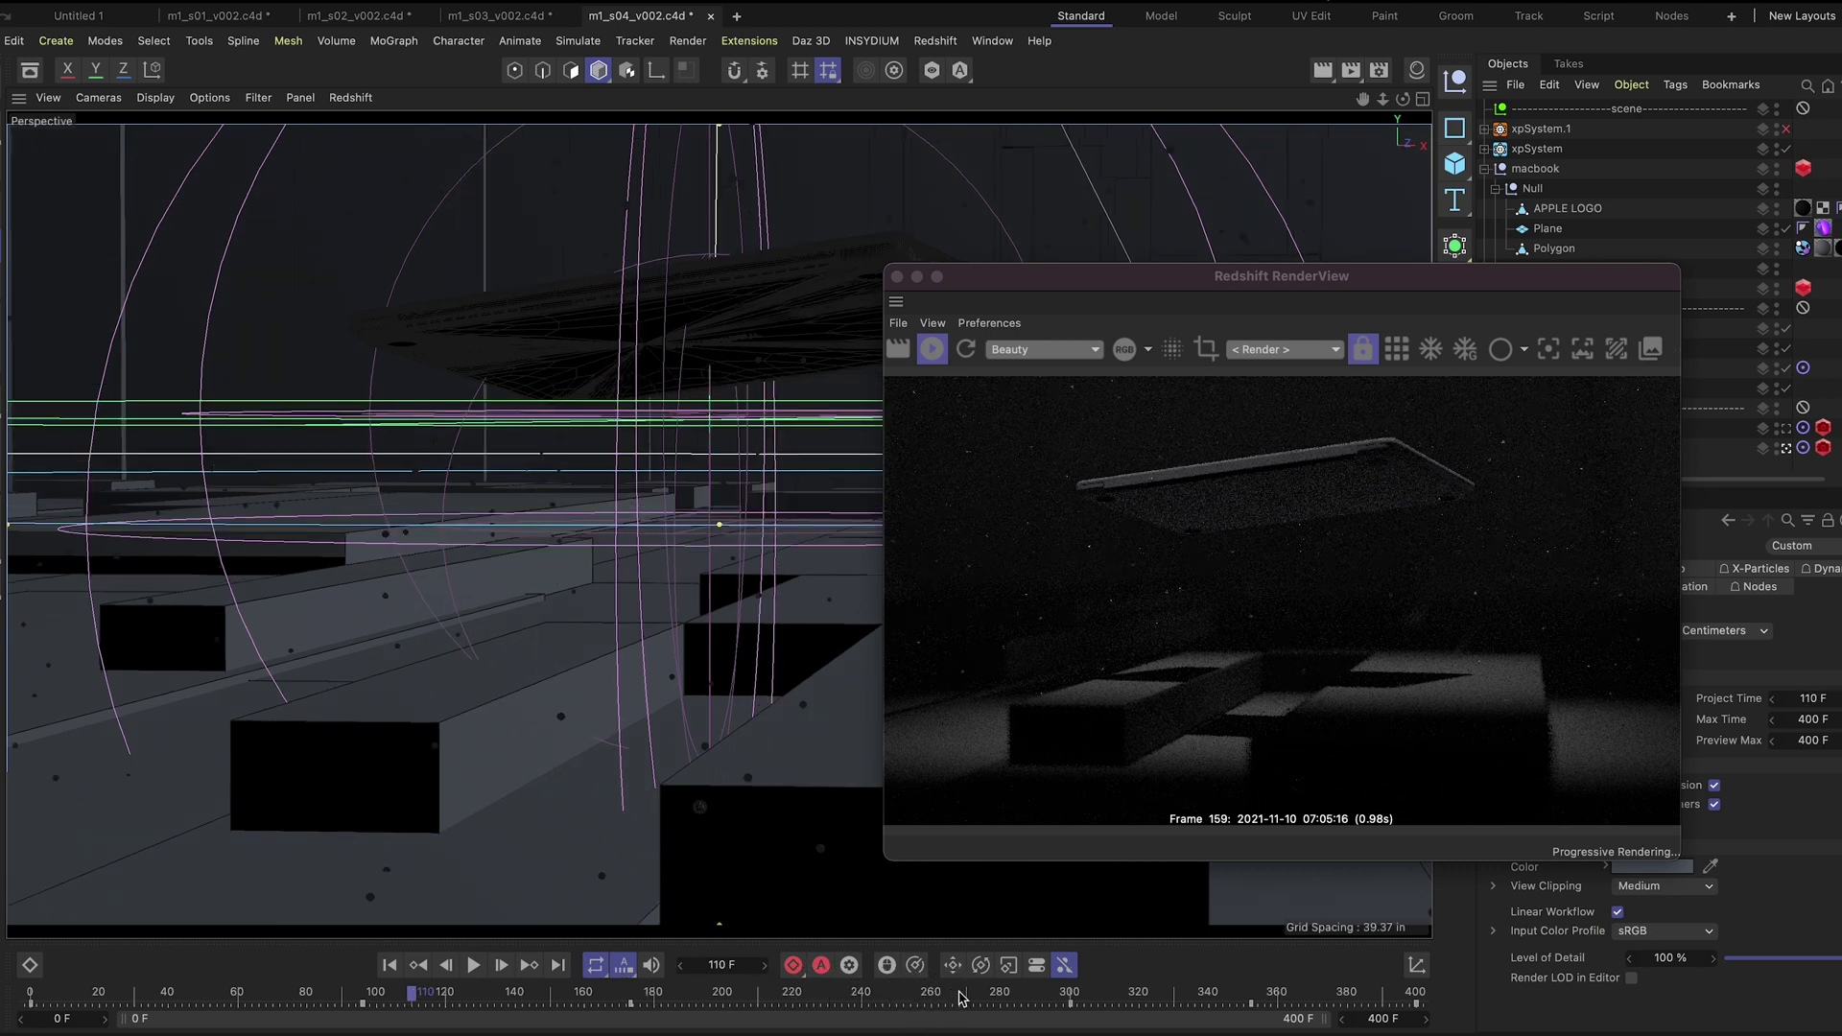
key("ctrl+g")
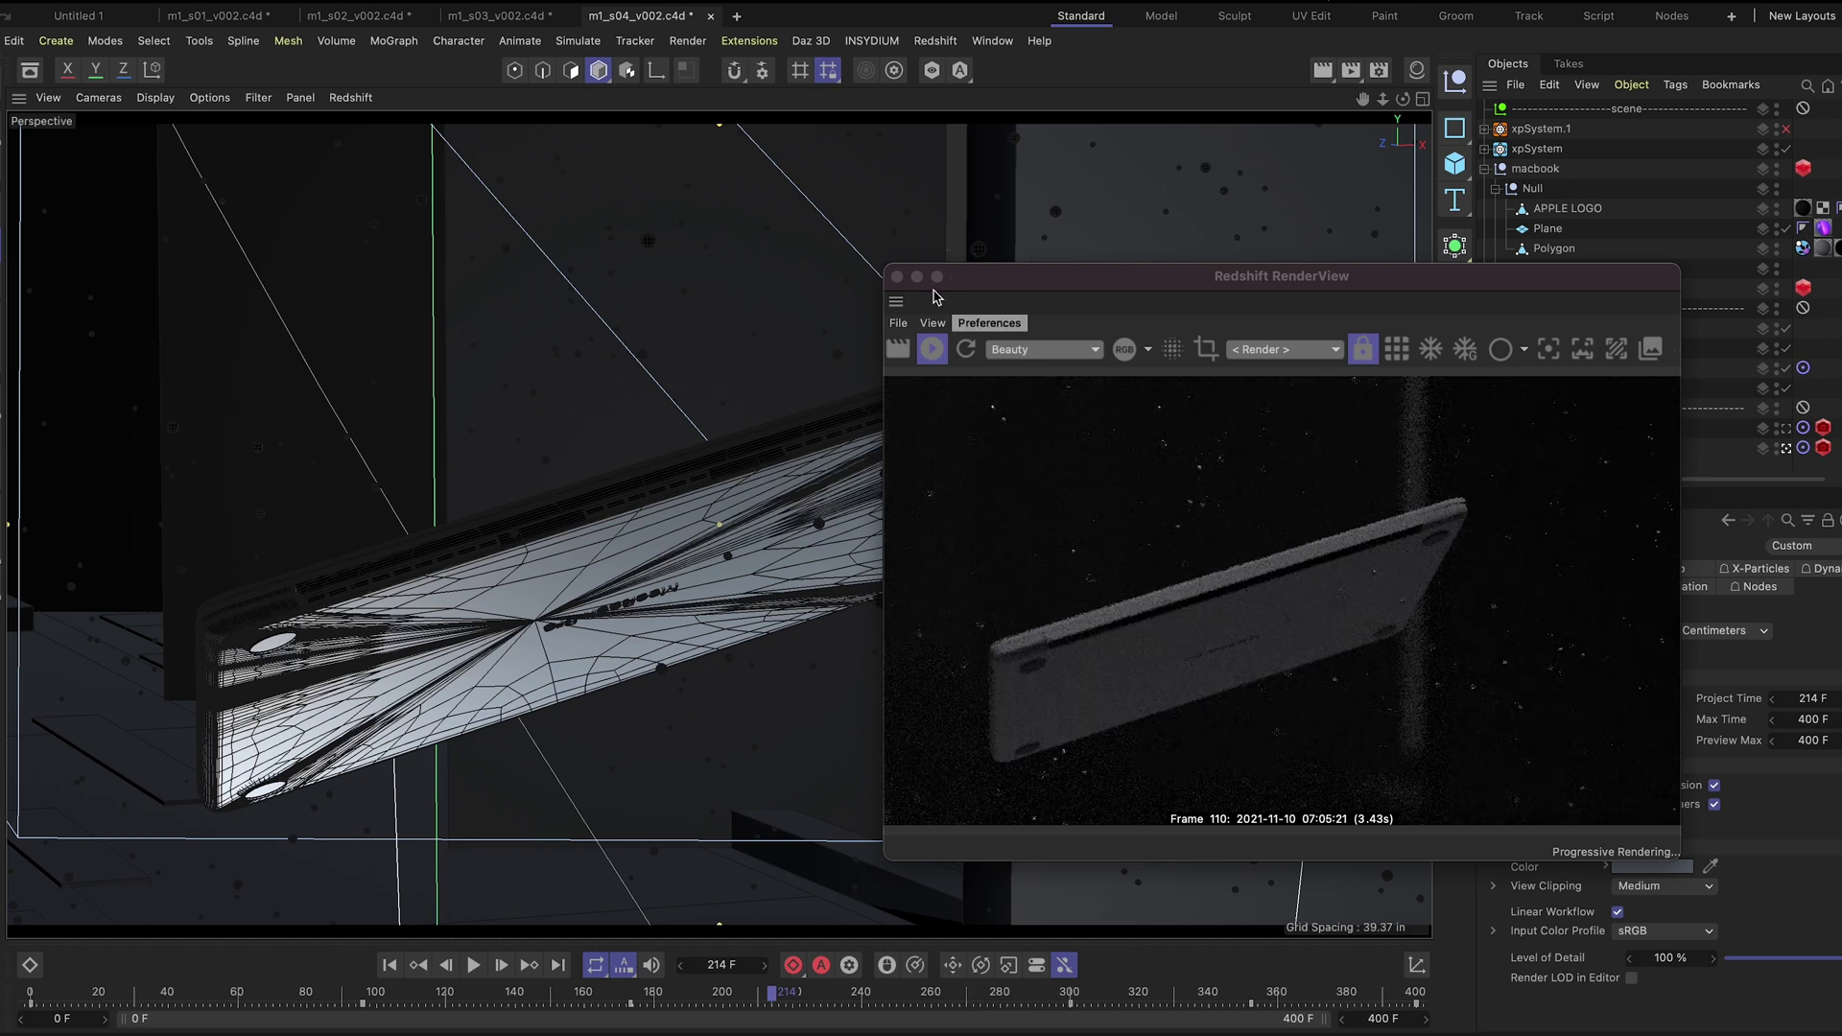
left_click(896, 277)
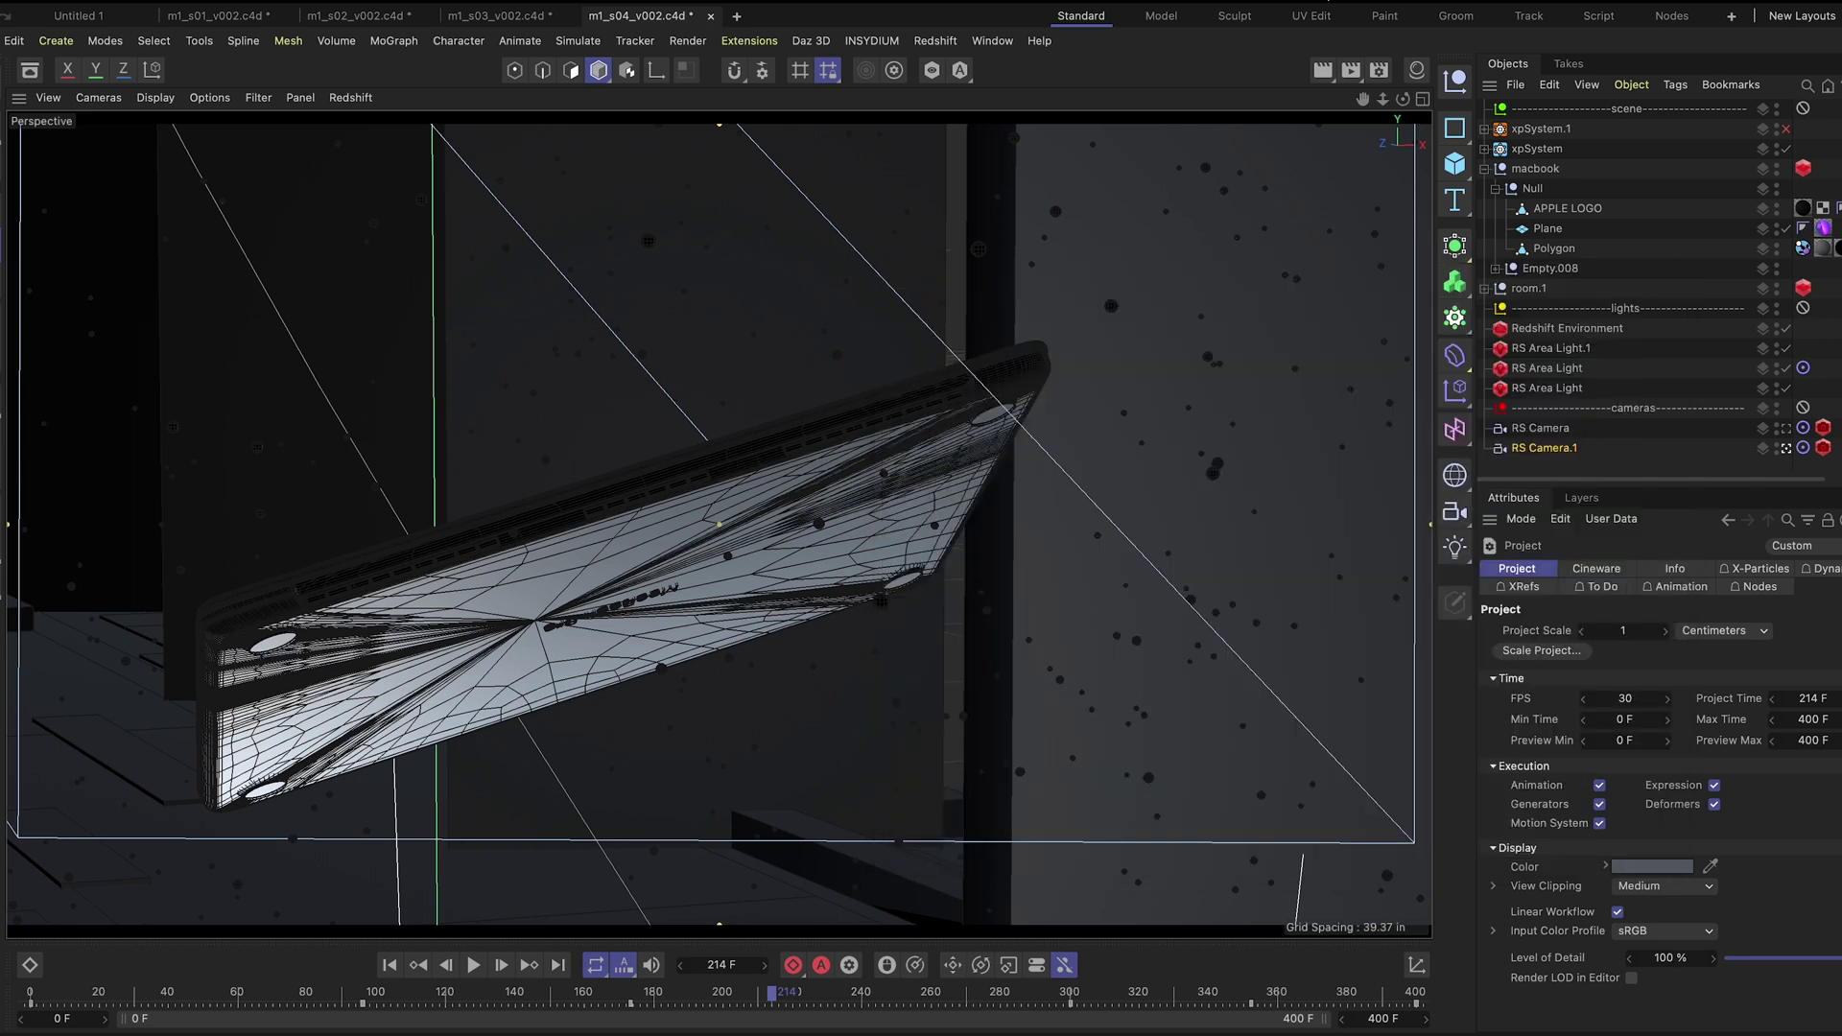
Scrub the m1_s05_v002 scene to frame 181 and back to frame 43, examining the hand model close up in the Right view
key("super+o")
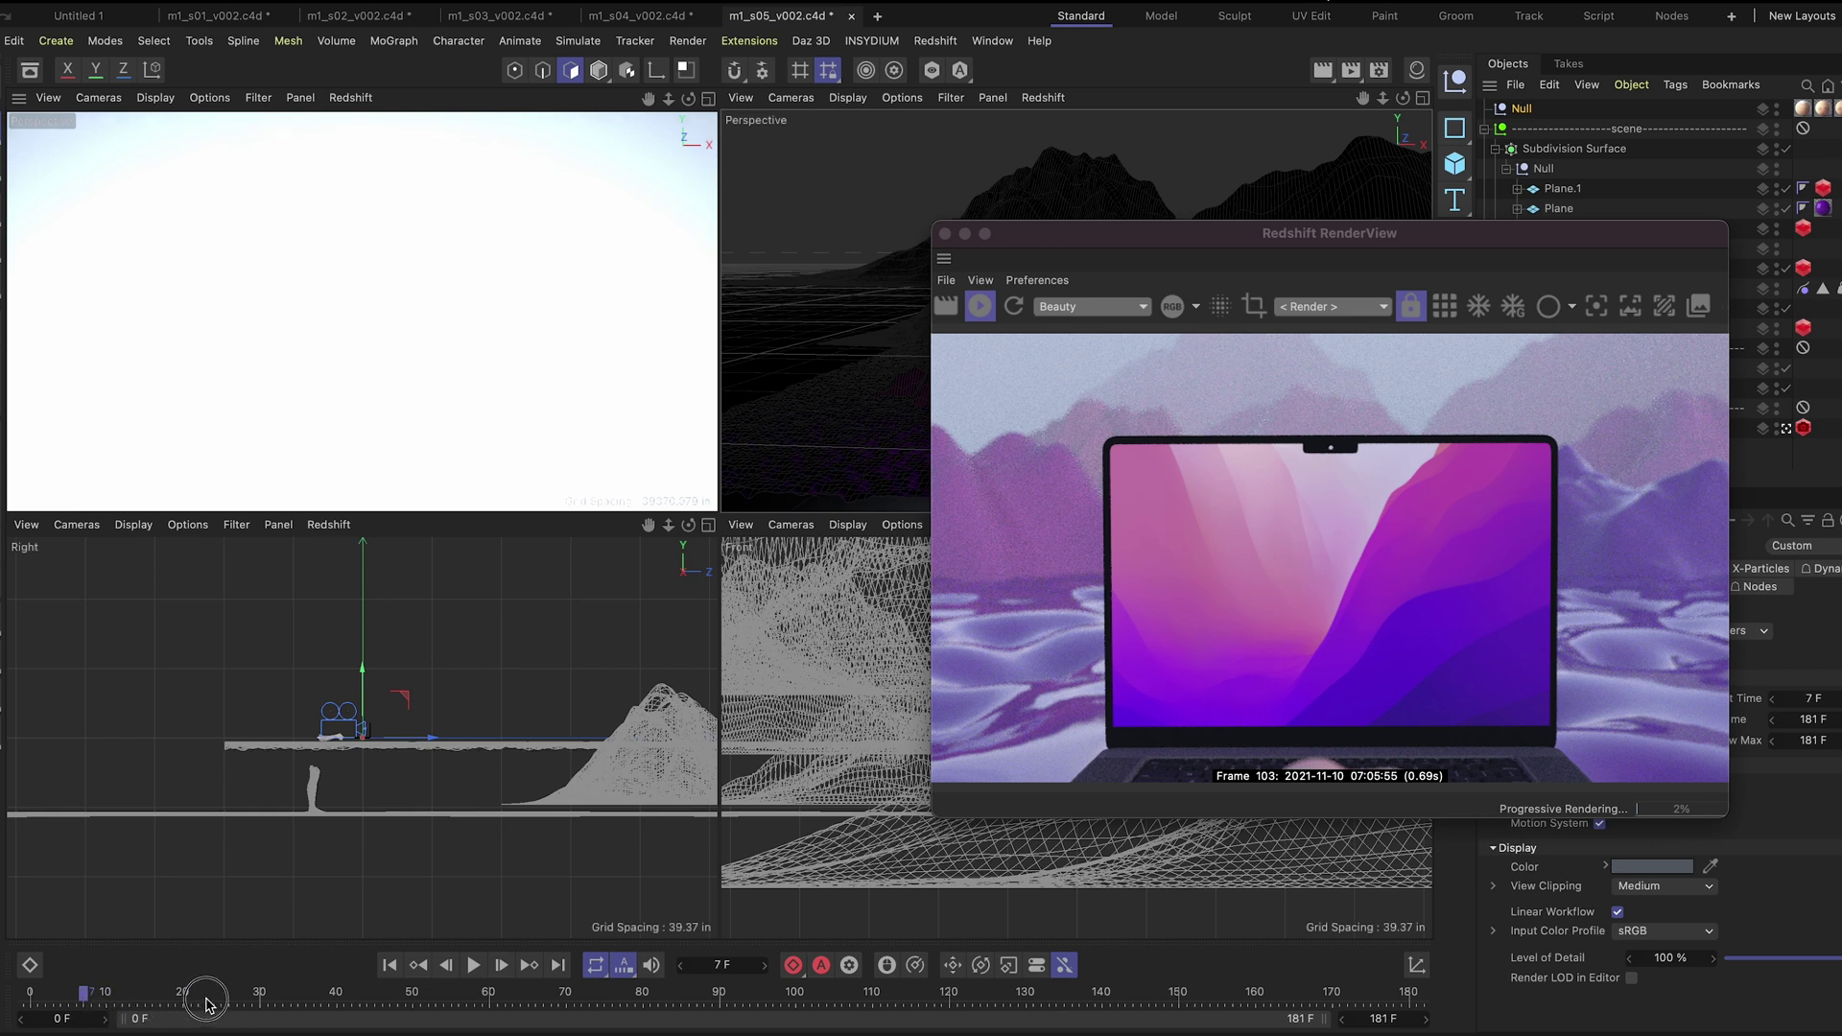
left_click_drag(205, 1003, 1418, 991)
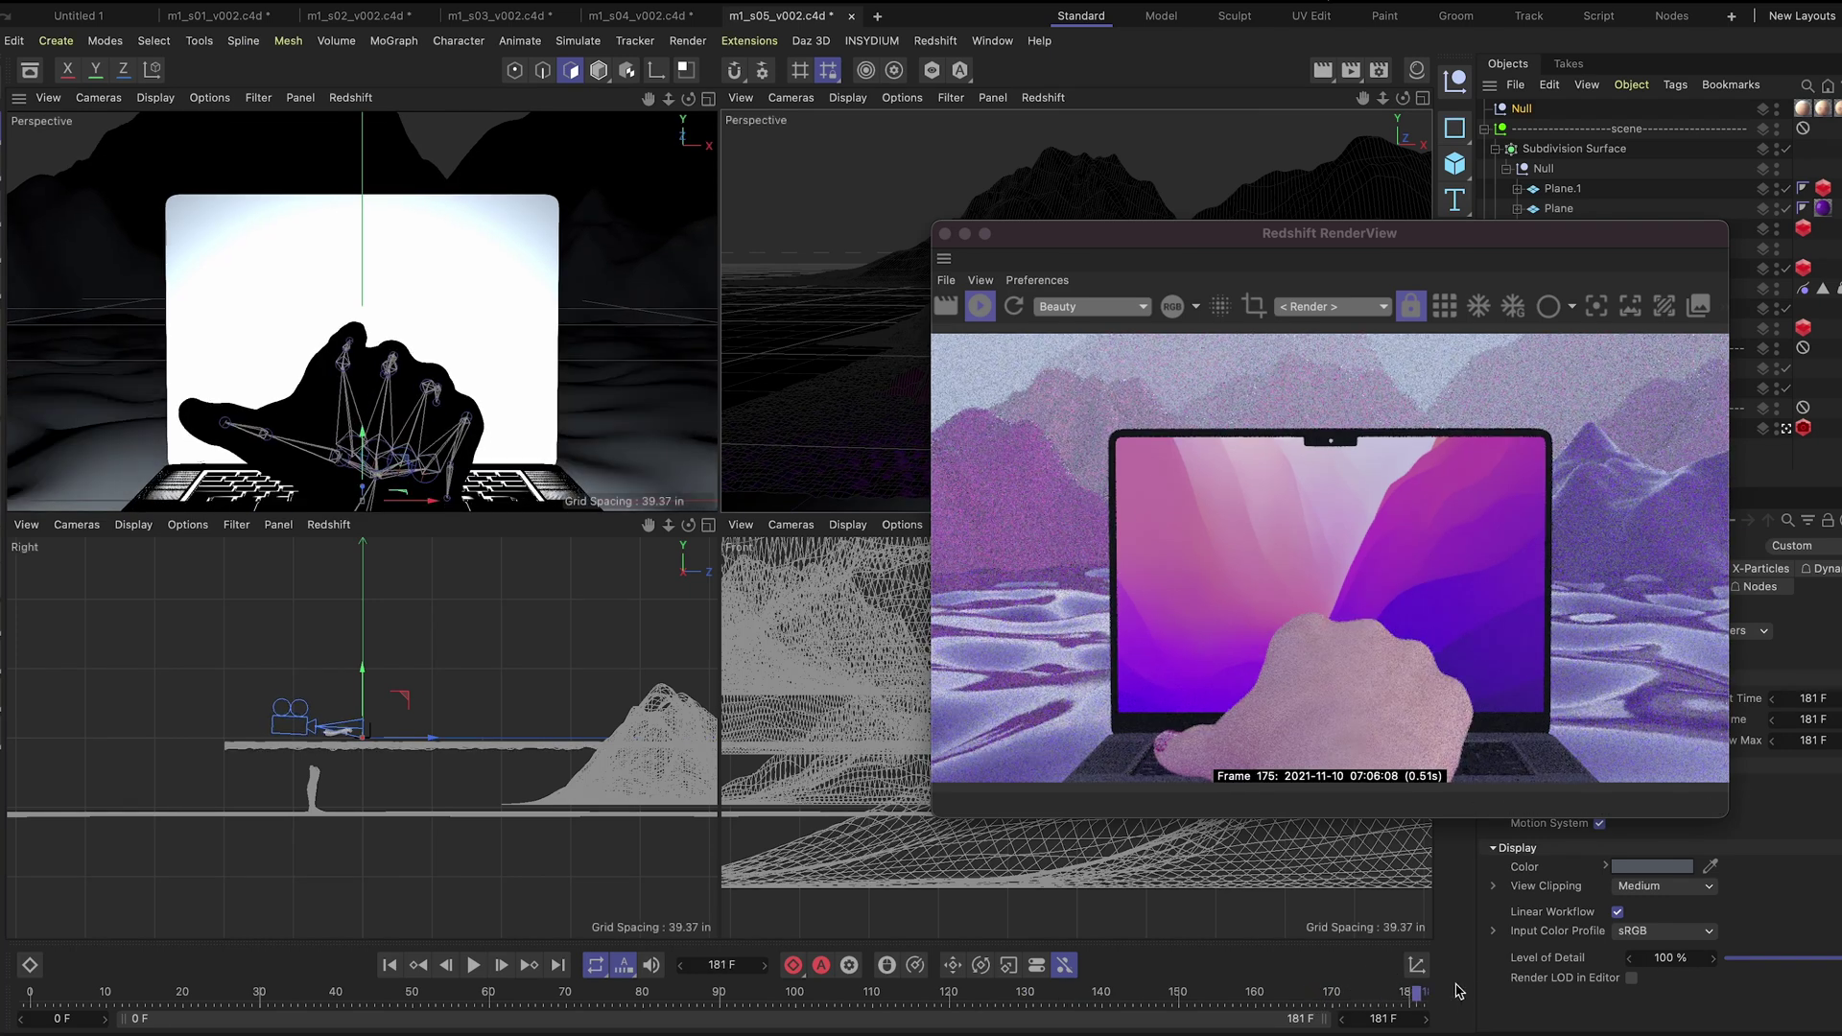
scroll(301, 732, "up", 10)
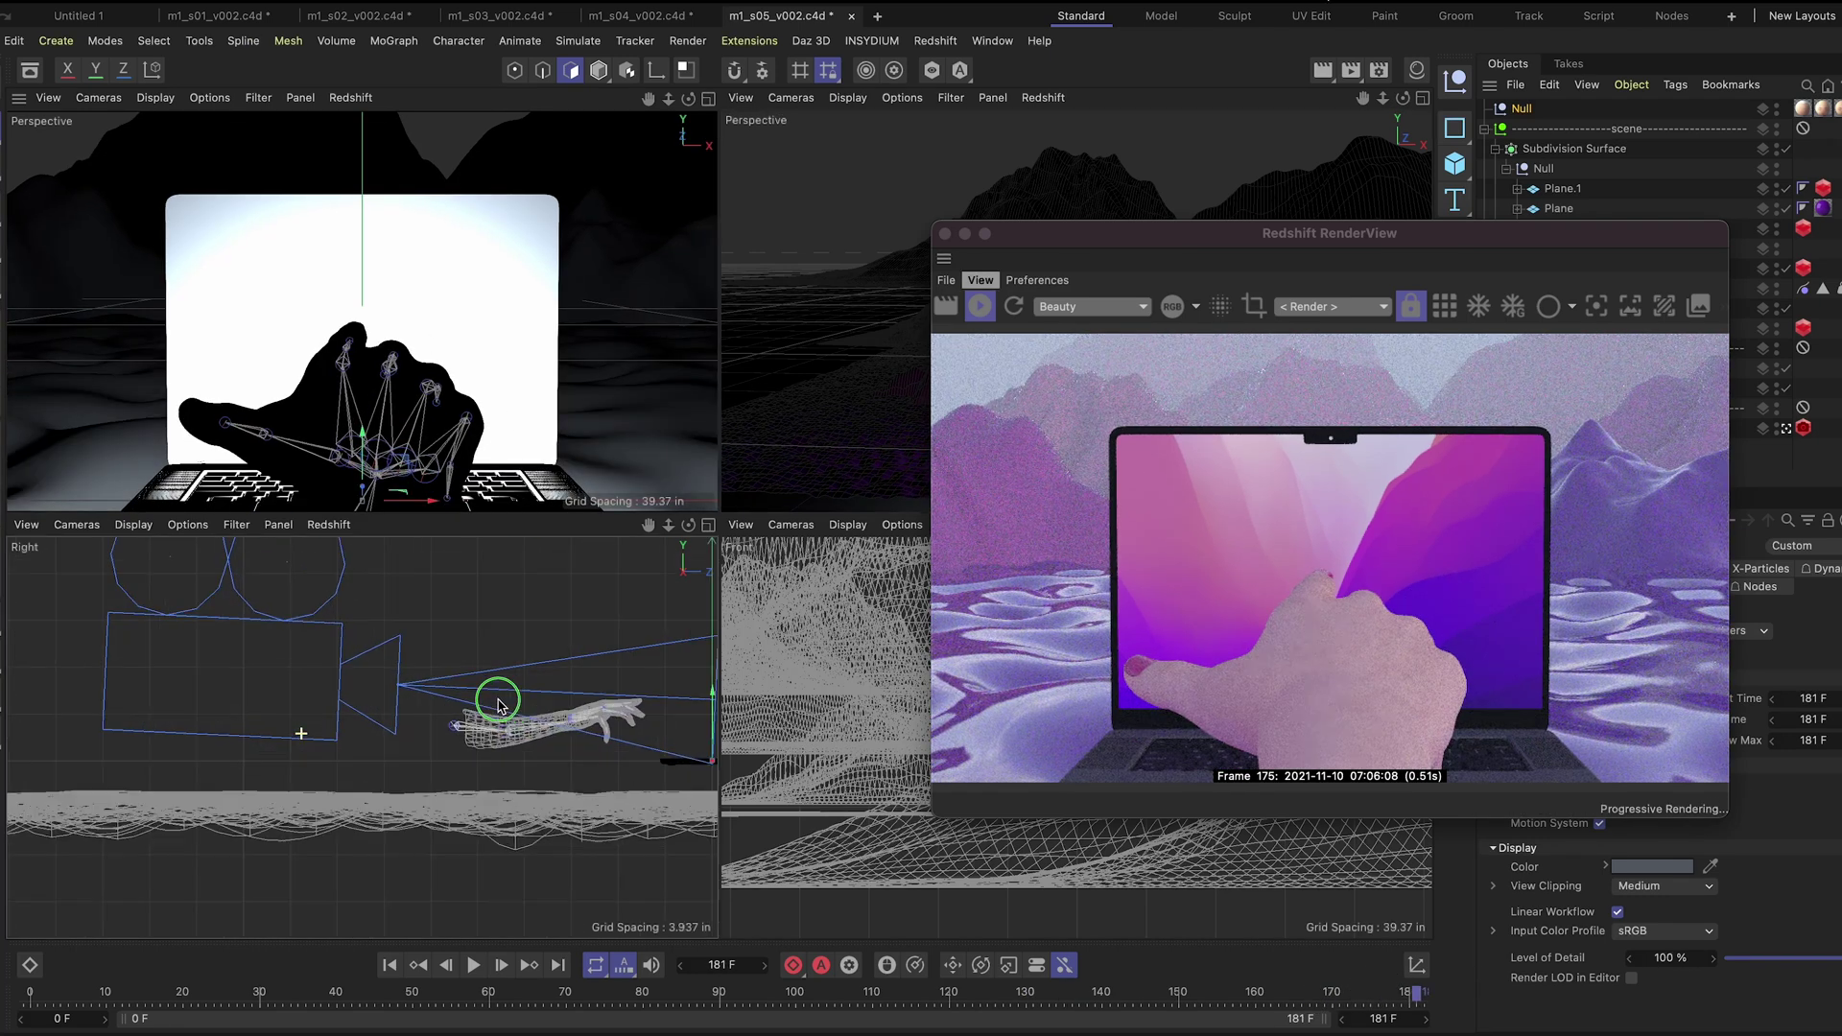
middle_click_drag(365, 688, 234, 699, "alt")
scroll(514, 761, "up", 5)
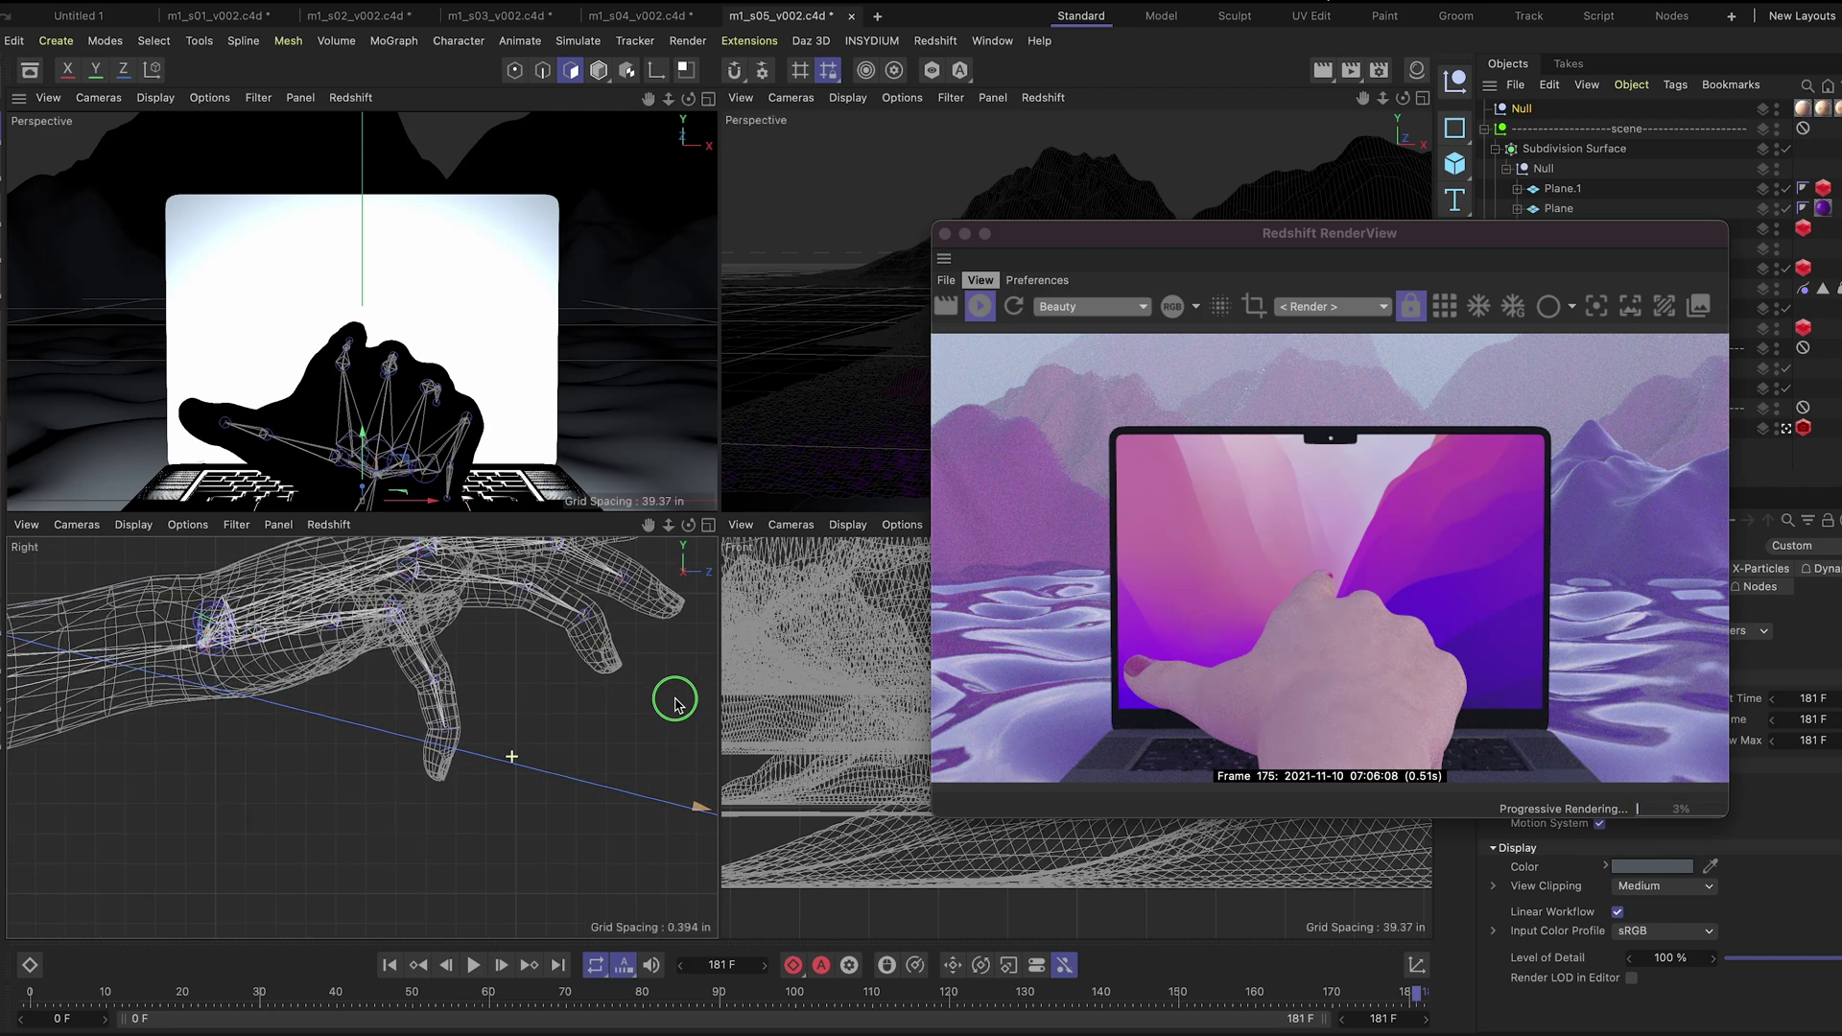
scroll(471, 687, "up", 5)
left_click_drag(1418, 1000, 354, 1027)
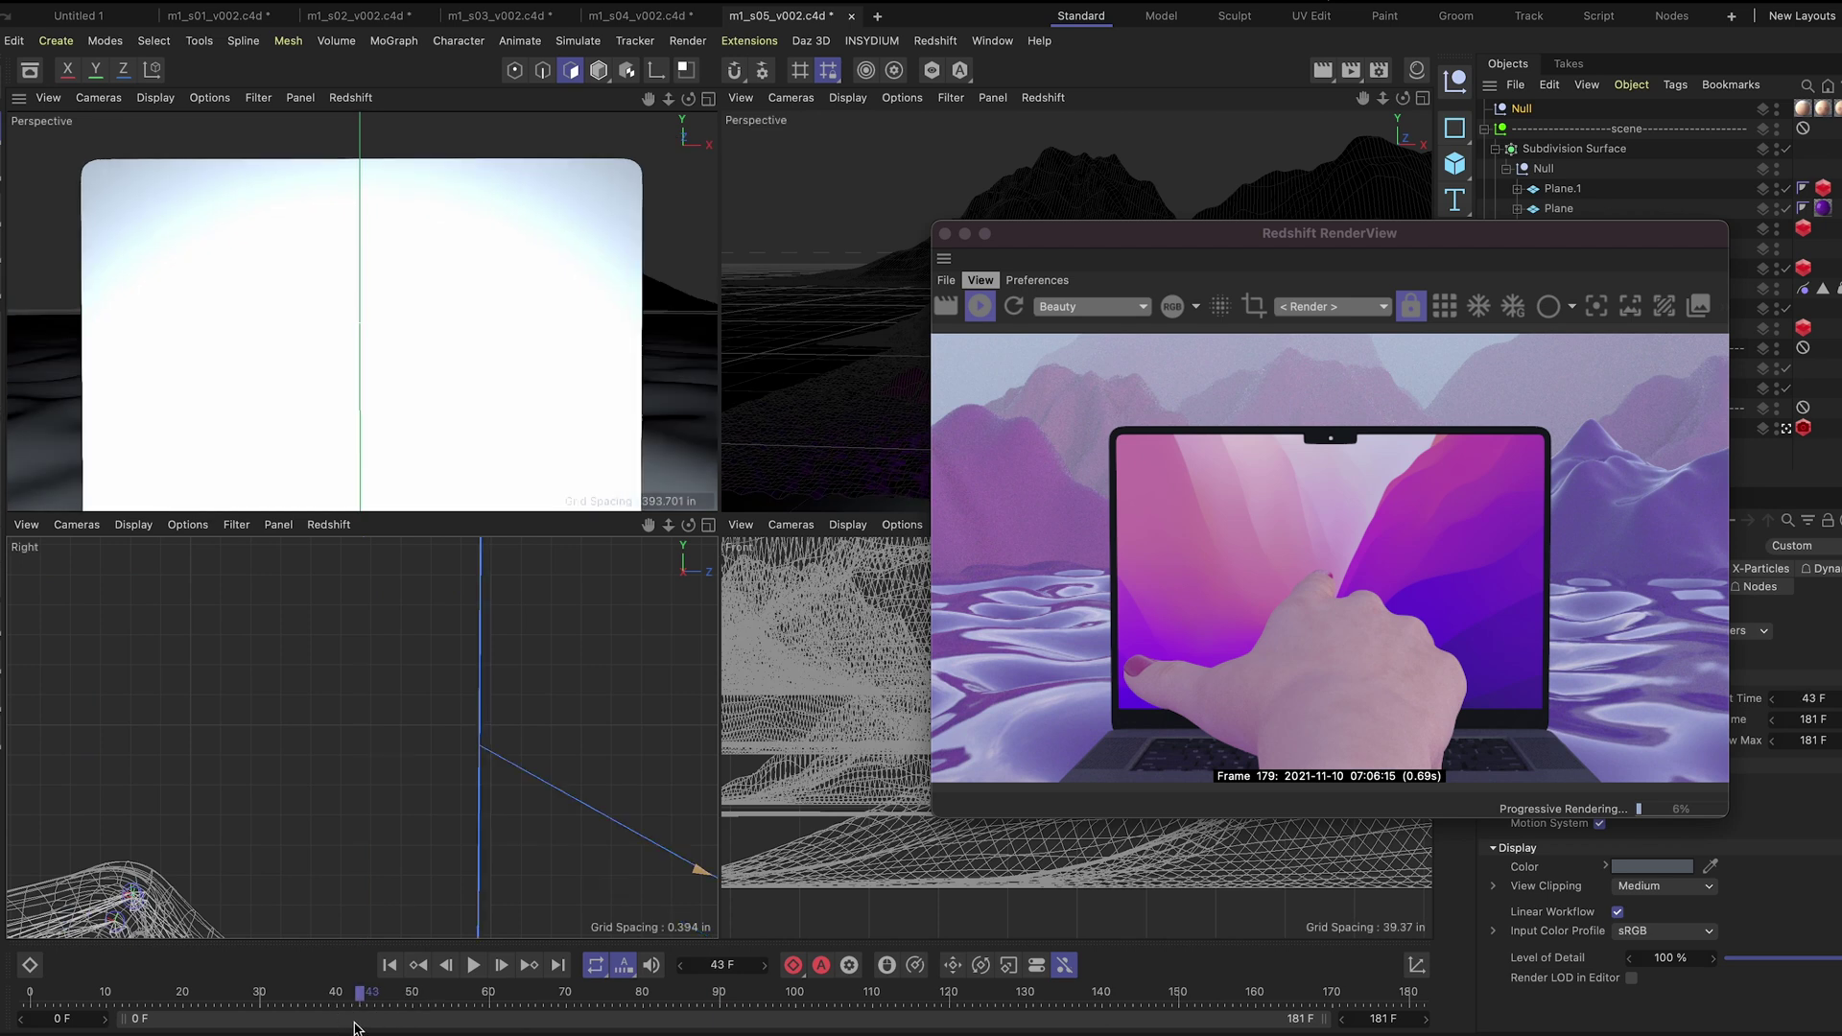
left_click(477, 969)
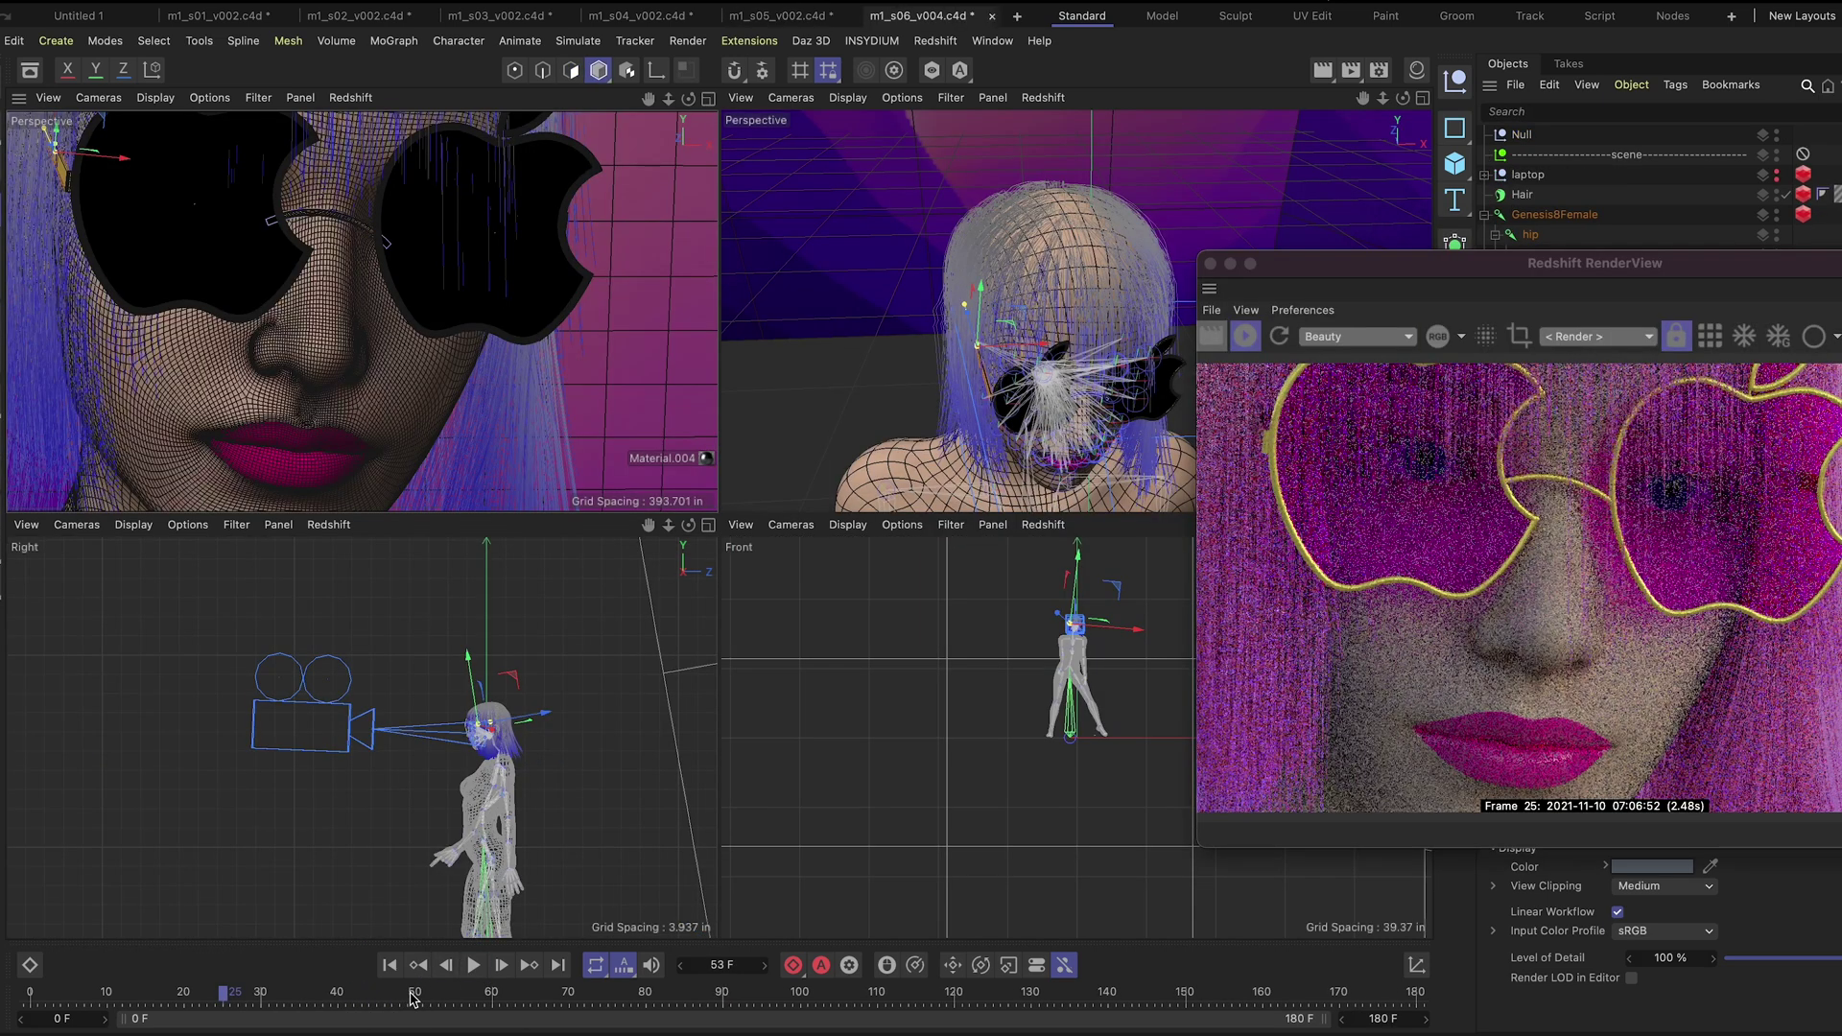
Move Redshift RenderView aside in the m1_s06_v004 scene and inspect the Hair object's Guides and Hairs settings
left_click_drag(1402, 294, 1300, 288)
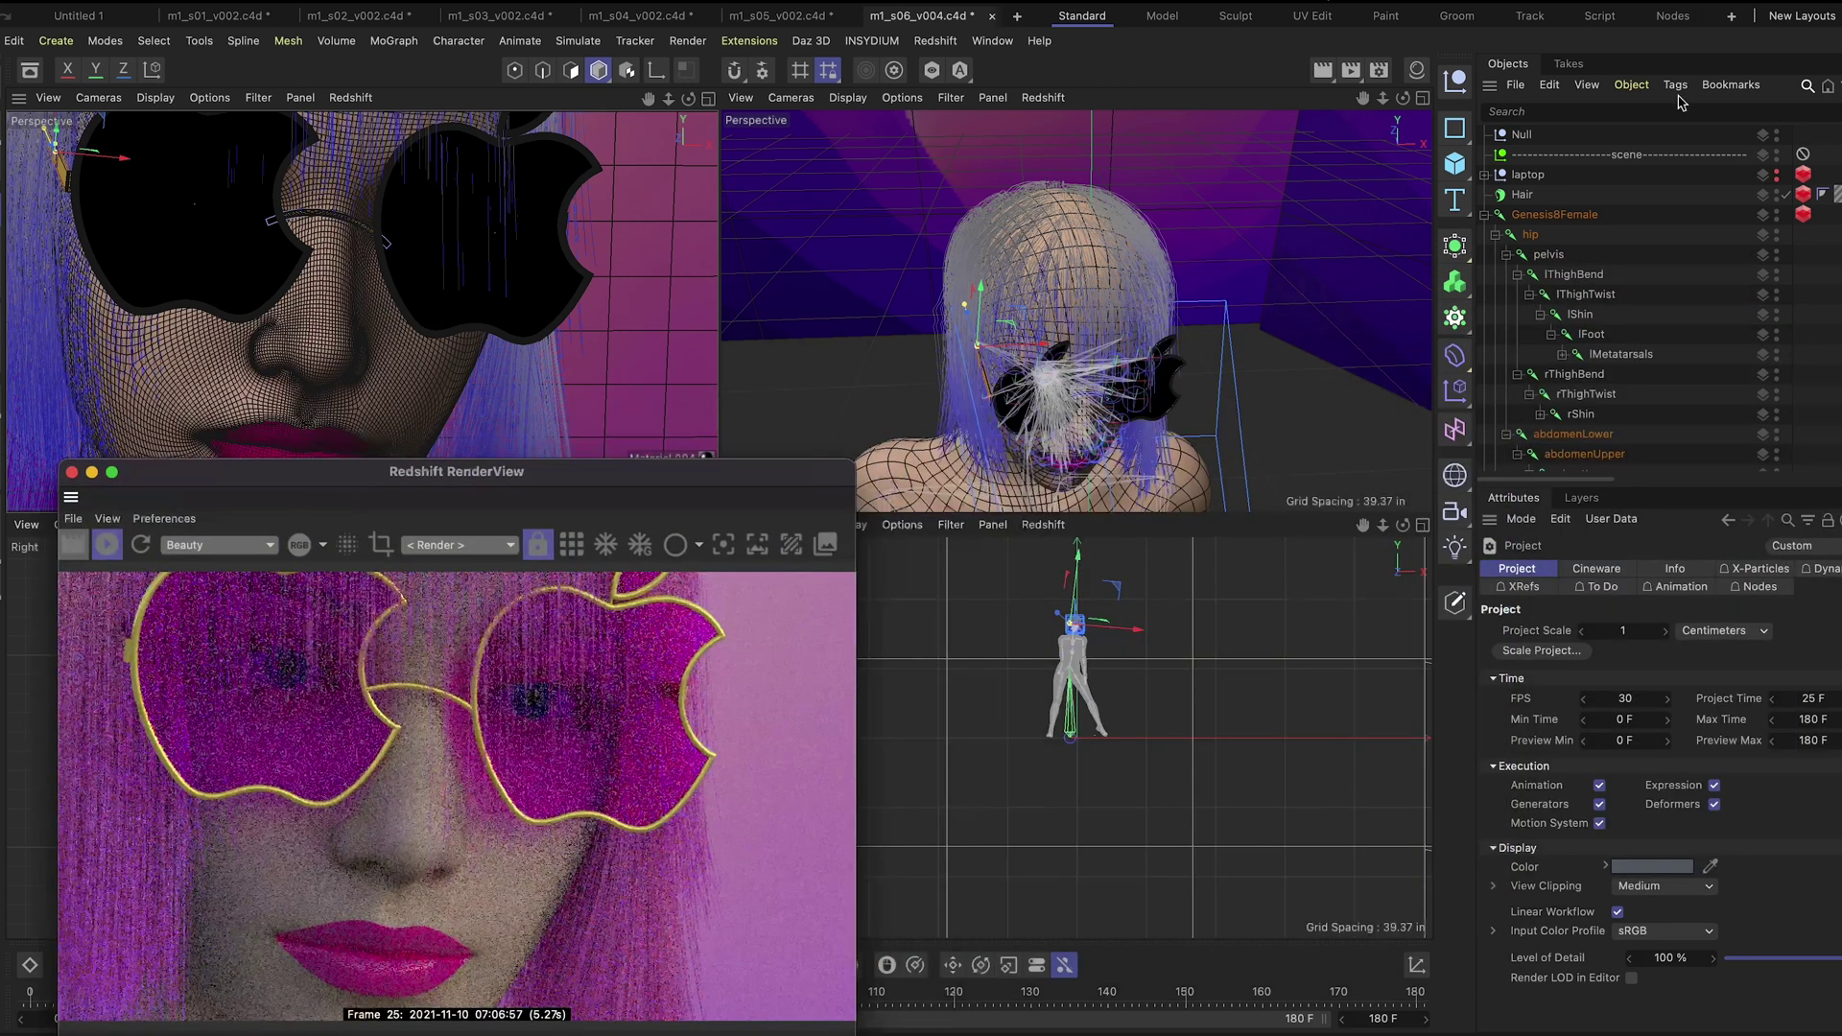
left_click(1522, 194)
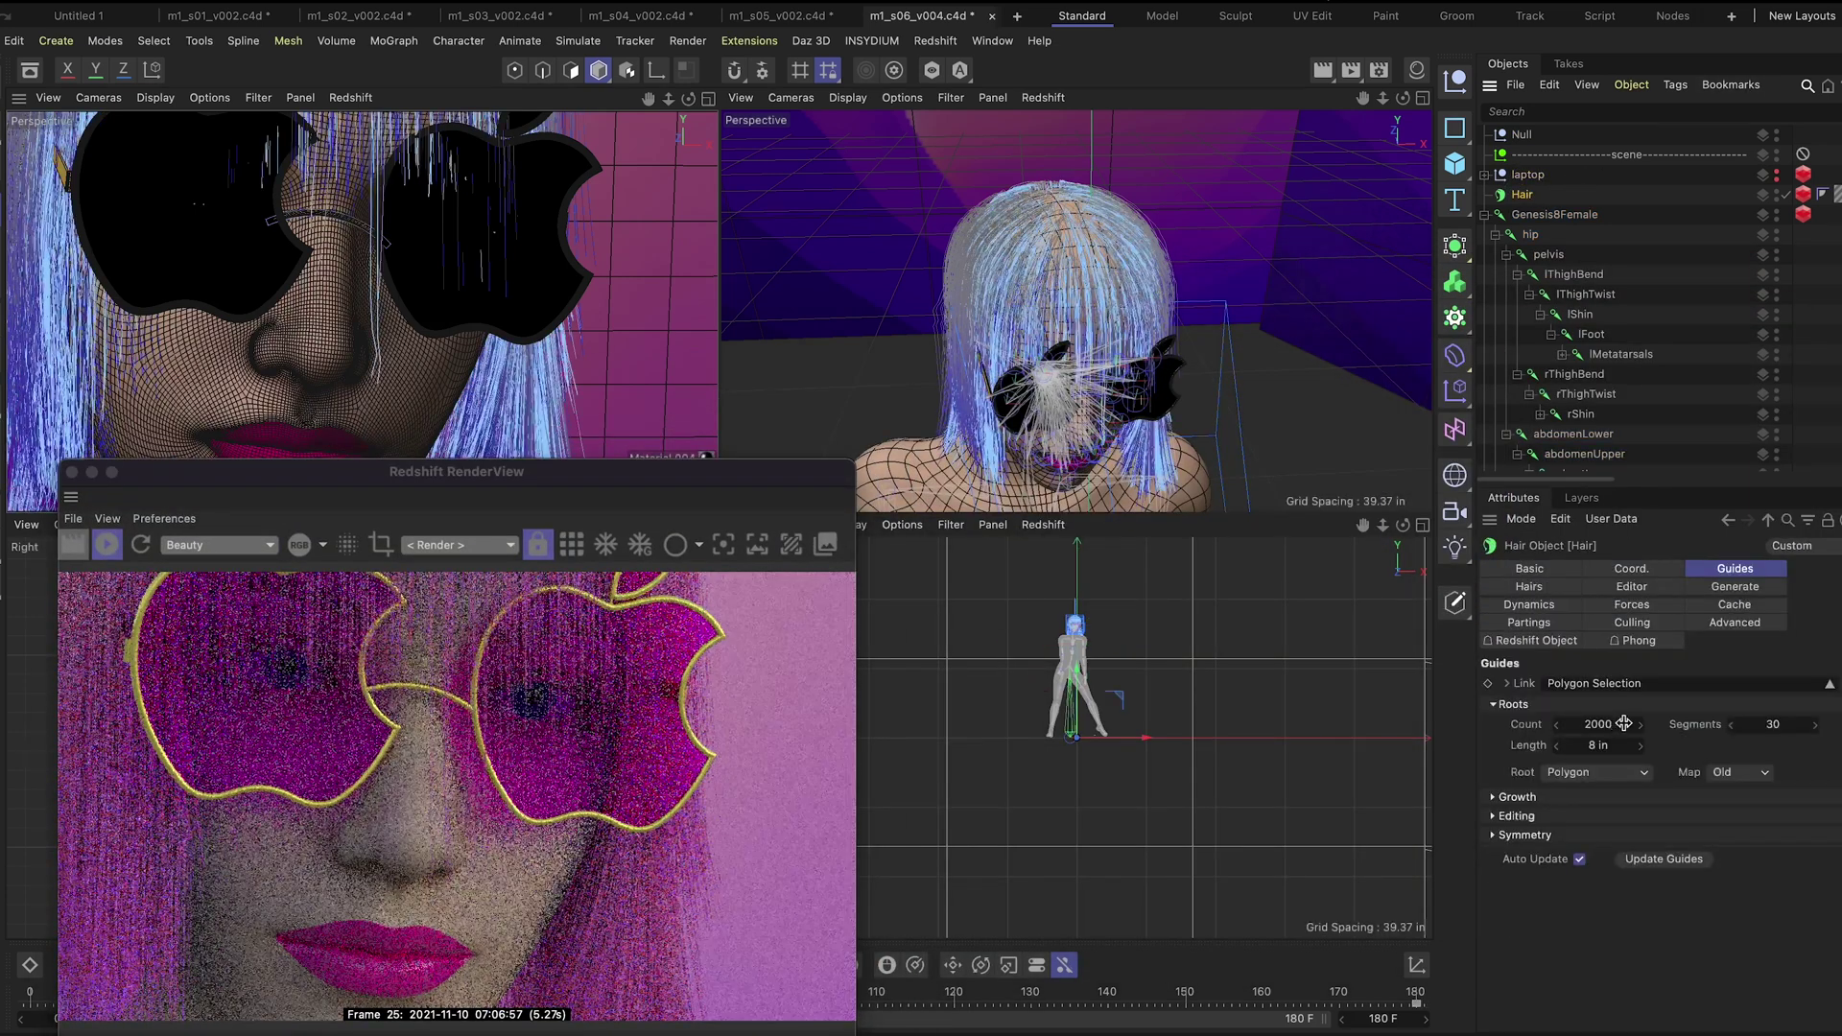
left_click(1738, 606)
left_click(1654, 622)
left_click(1600, 610)
left_click(1546, 608)
left_click(1547, 592)
left_click(1590, 591)
left_click(1556, 587)
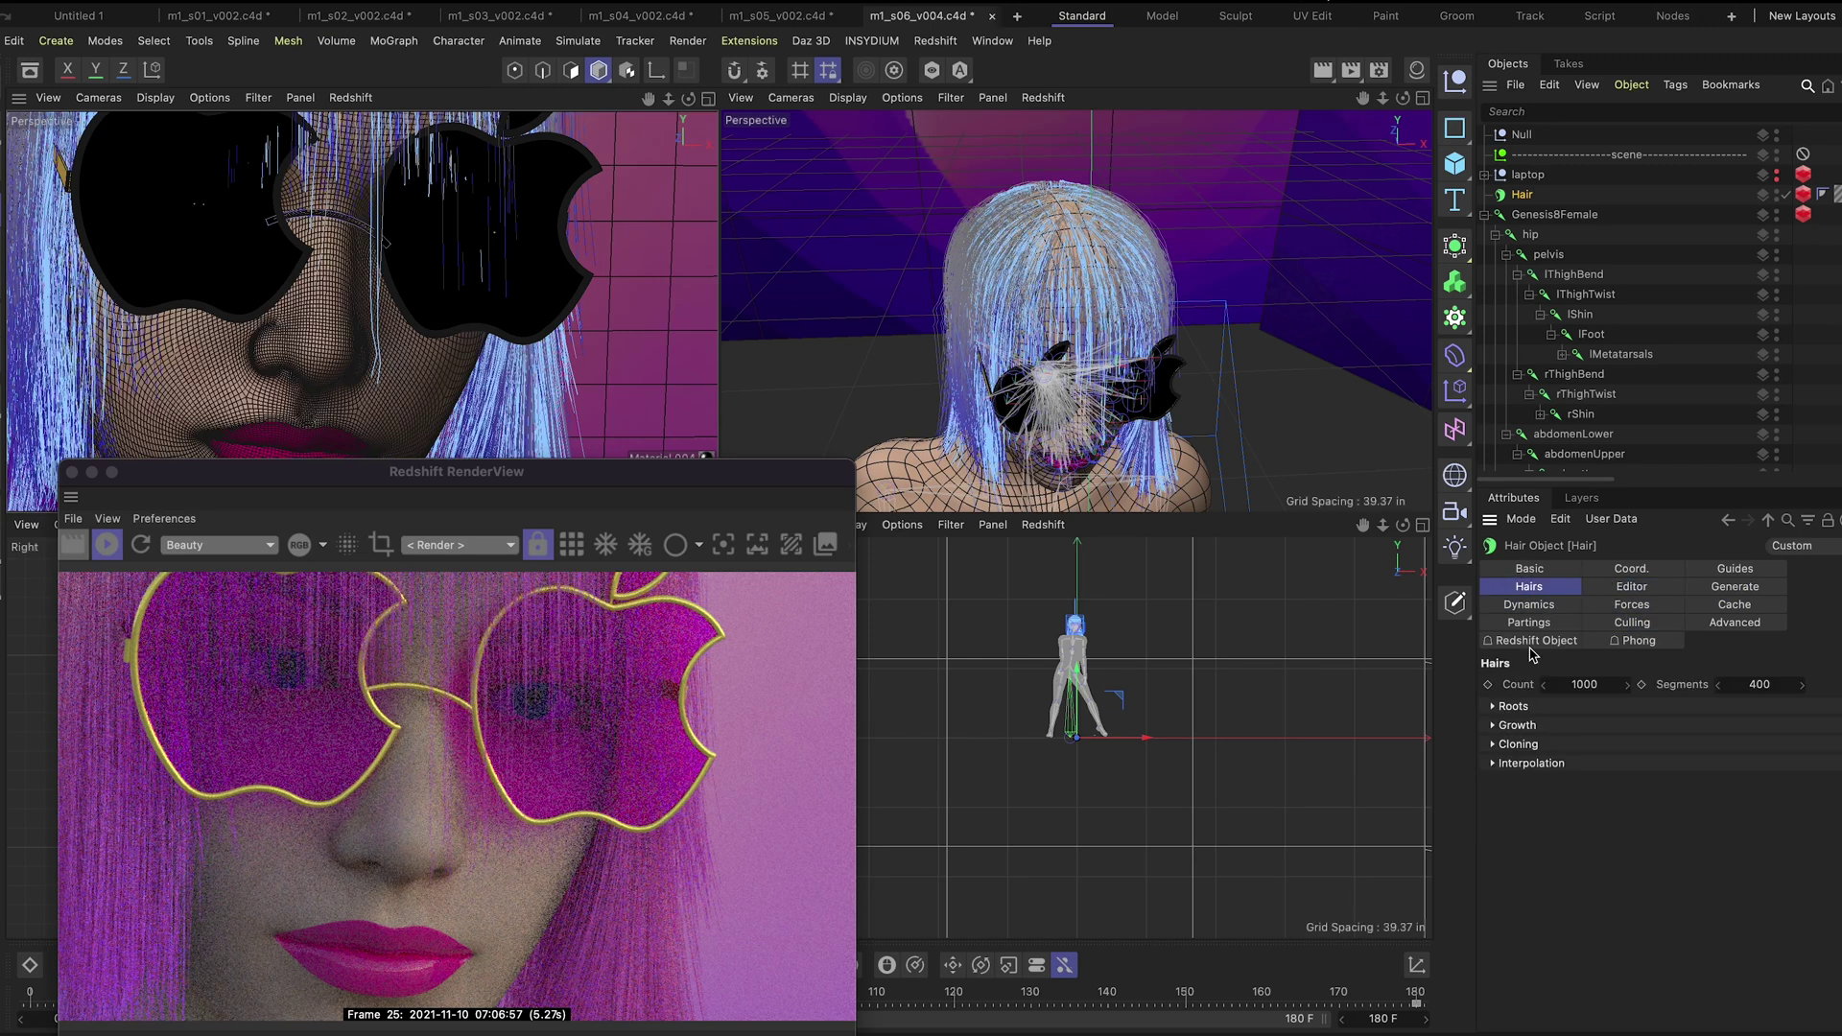
Maximize the perspective viewport showing the face close-up and place Redshift RenderView beside it
left_click_drag(629, 477, 1257, 268)
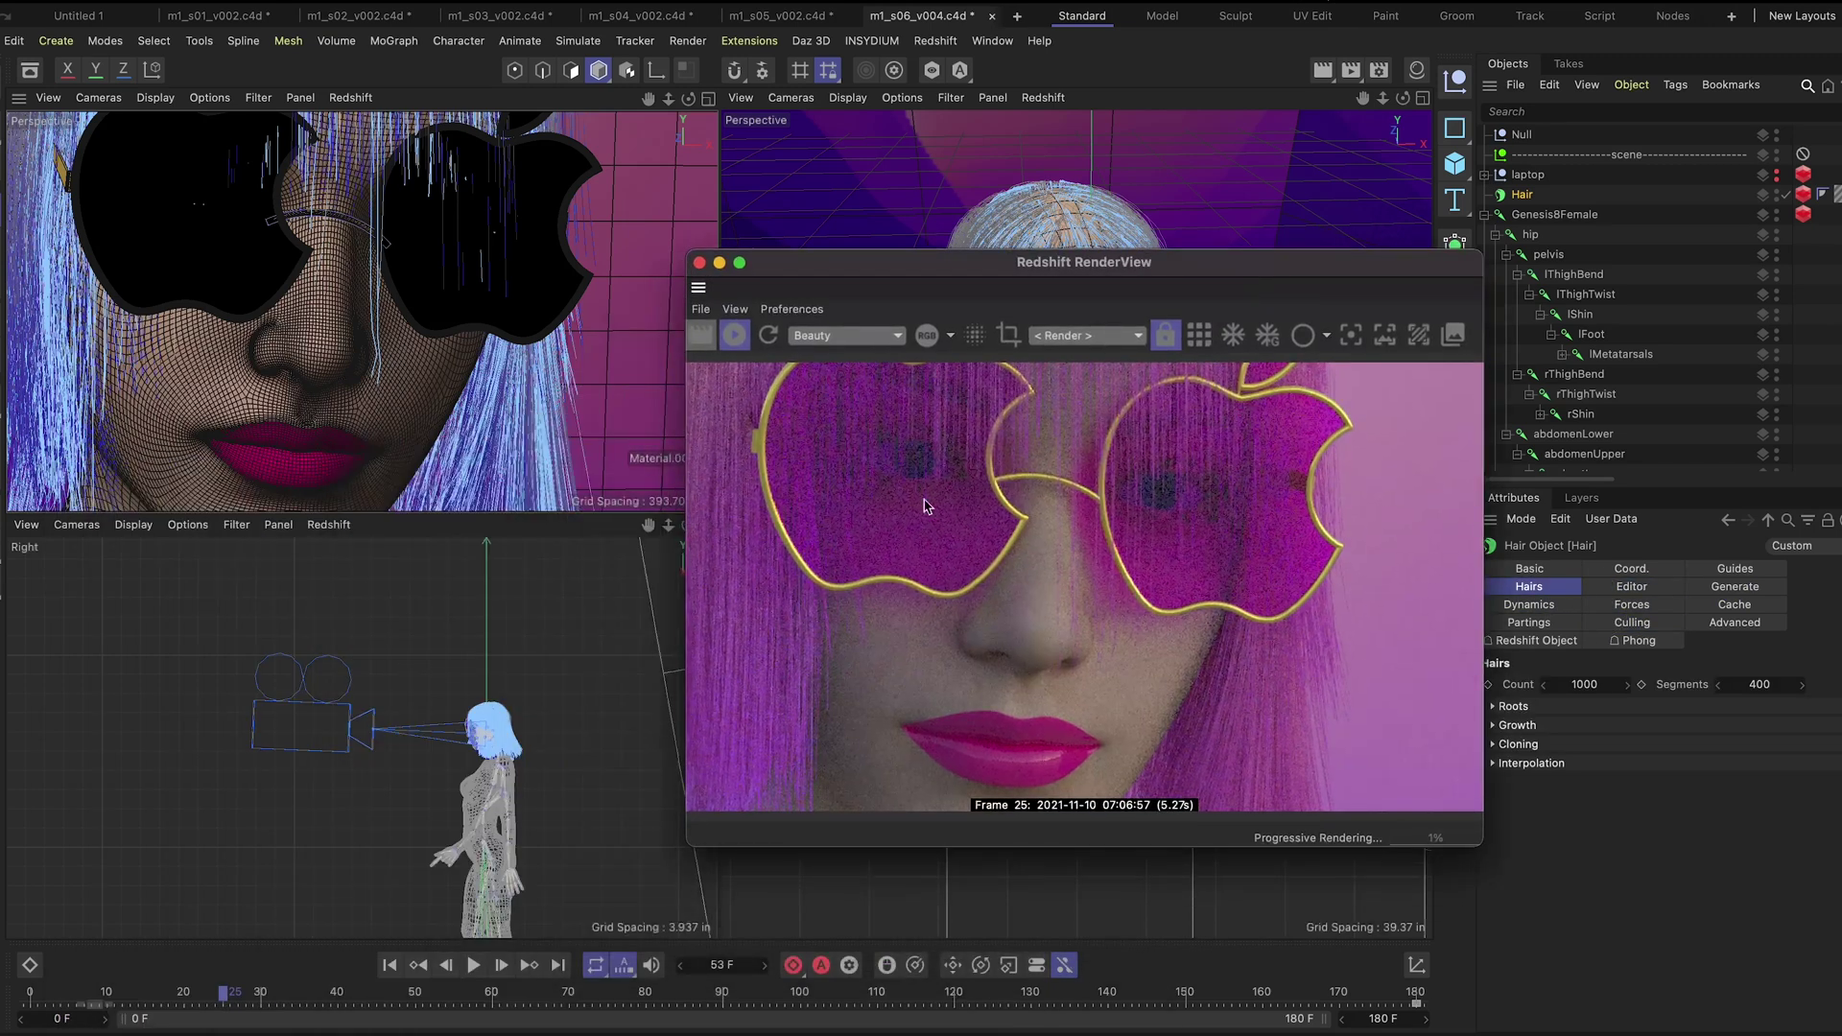
left_click(708, 100)
left_click_drag(828, 266, 1328, 143)
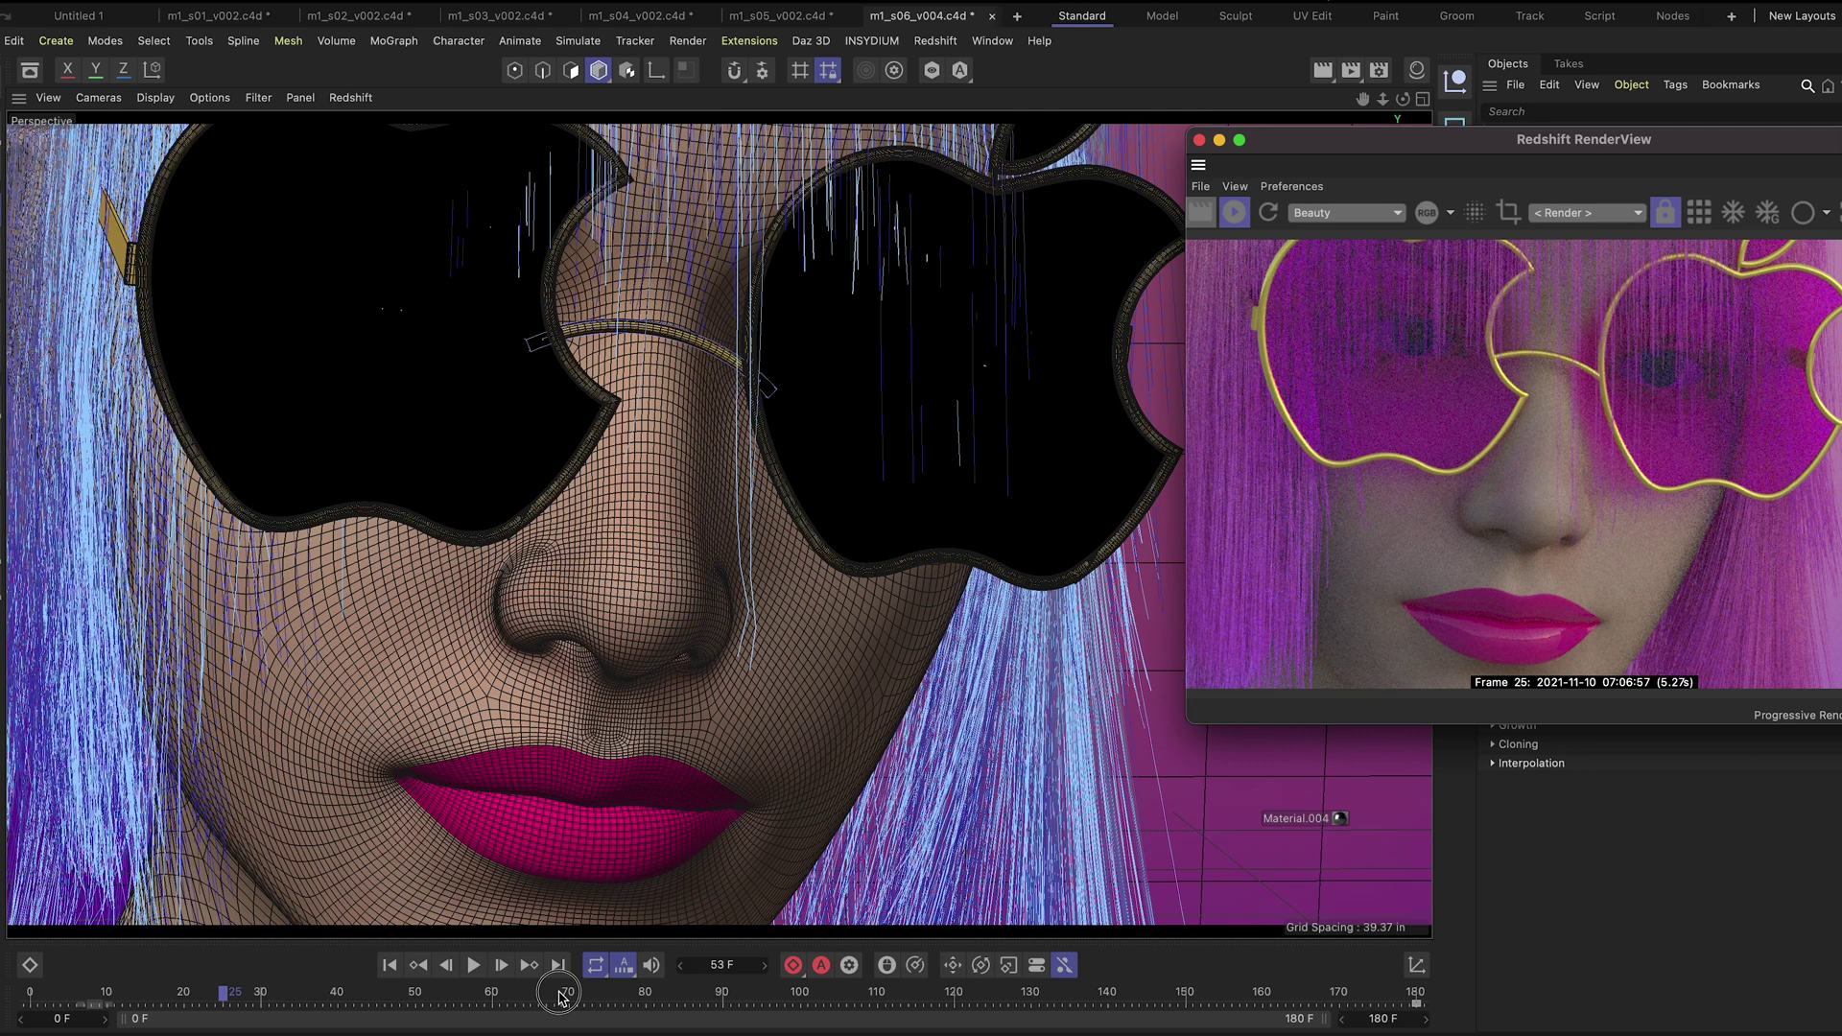
Go to frame 57 and view the whole head from farther away and at an angle while the Redshift render updates
left_click(604, 997)
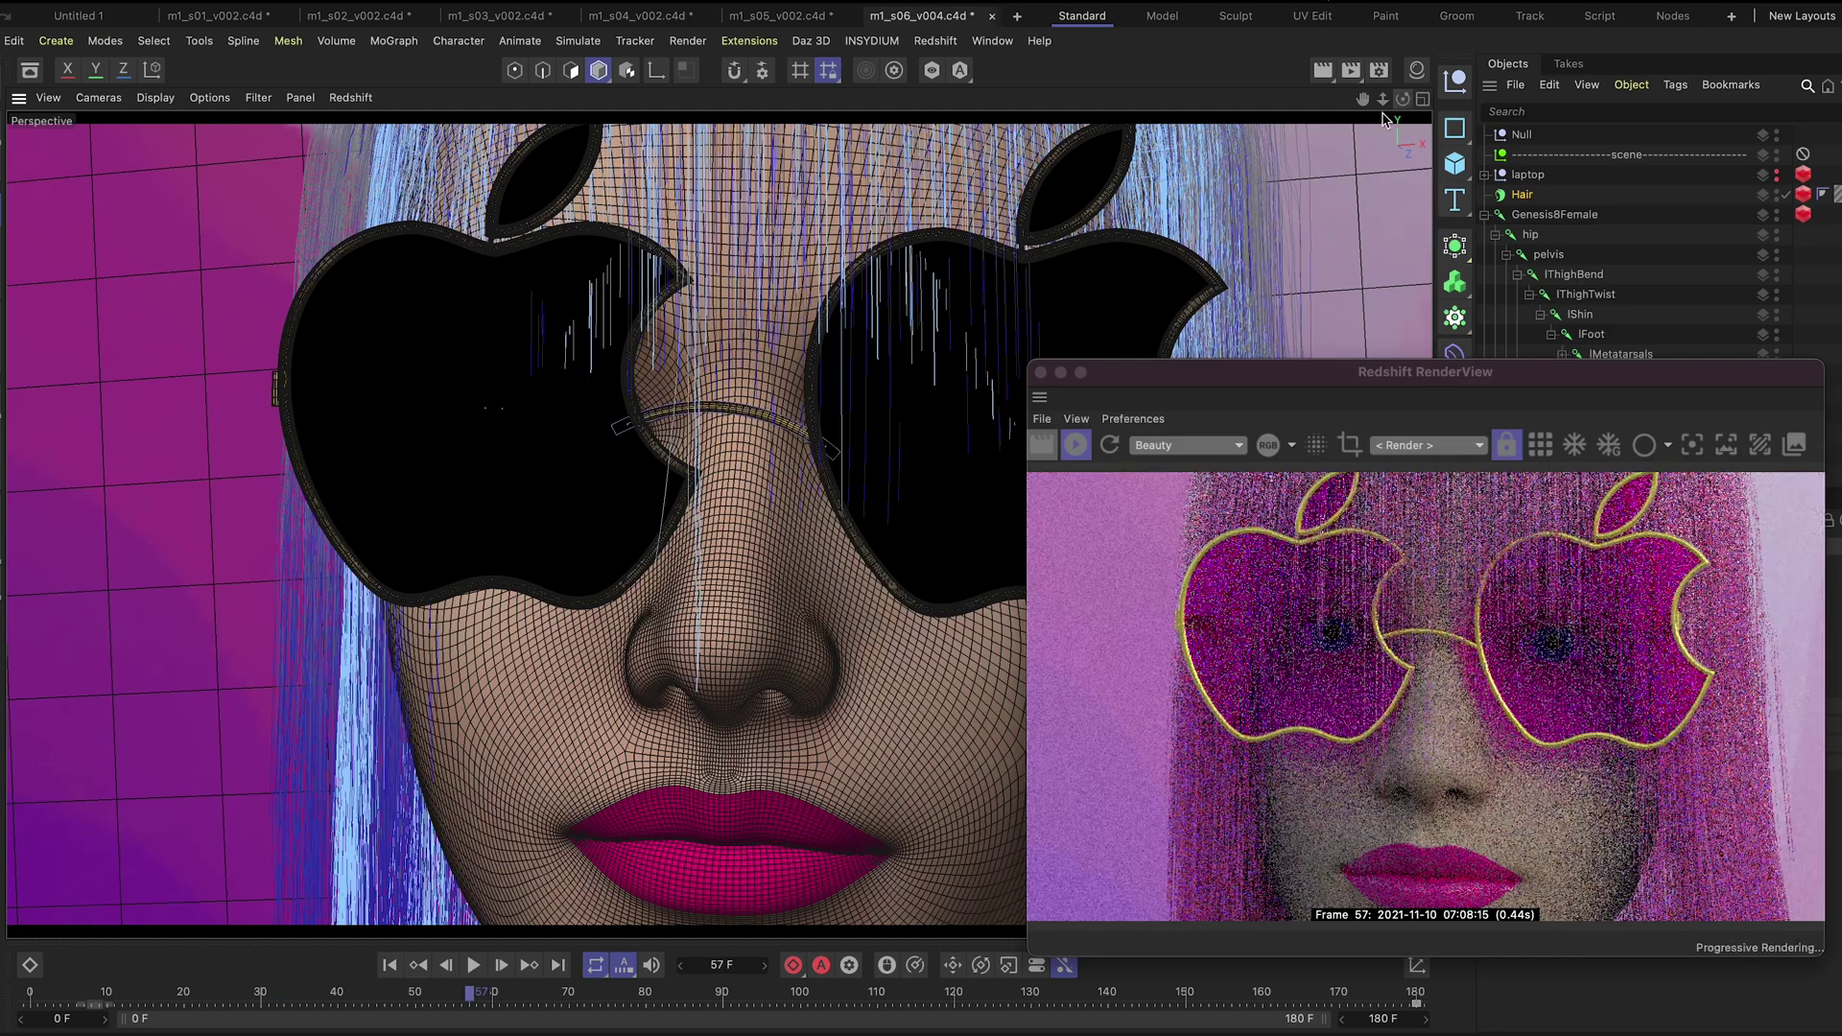
left_click_drag(1384, 102, 1236, 102)
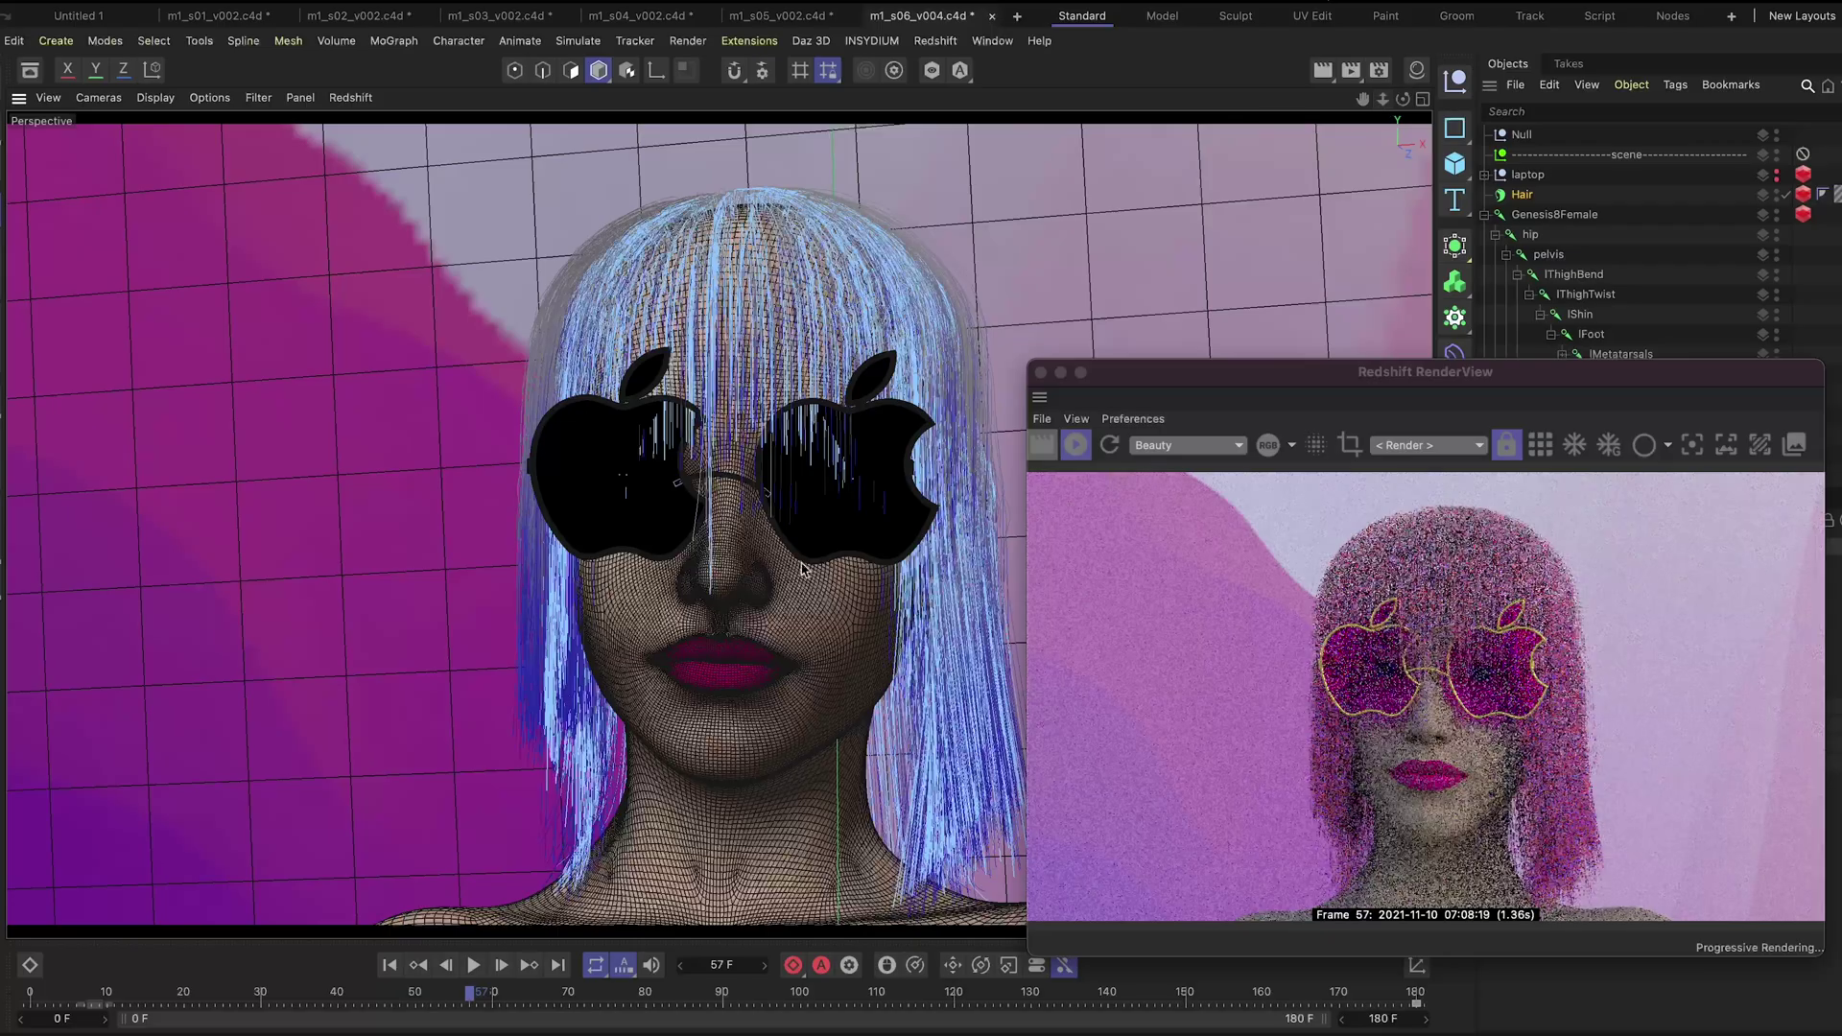
scroll(844, 614, "up", 2)
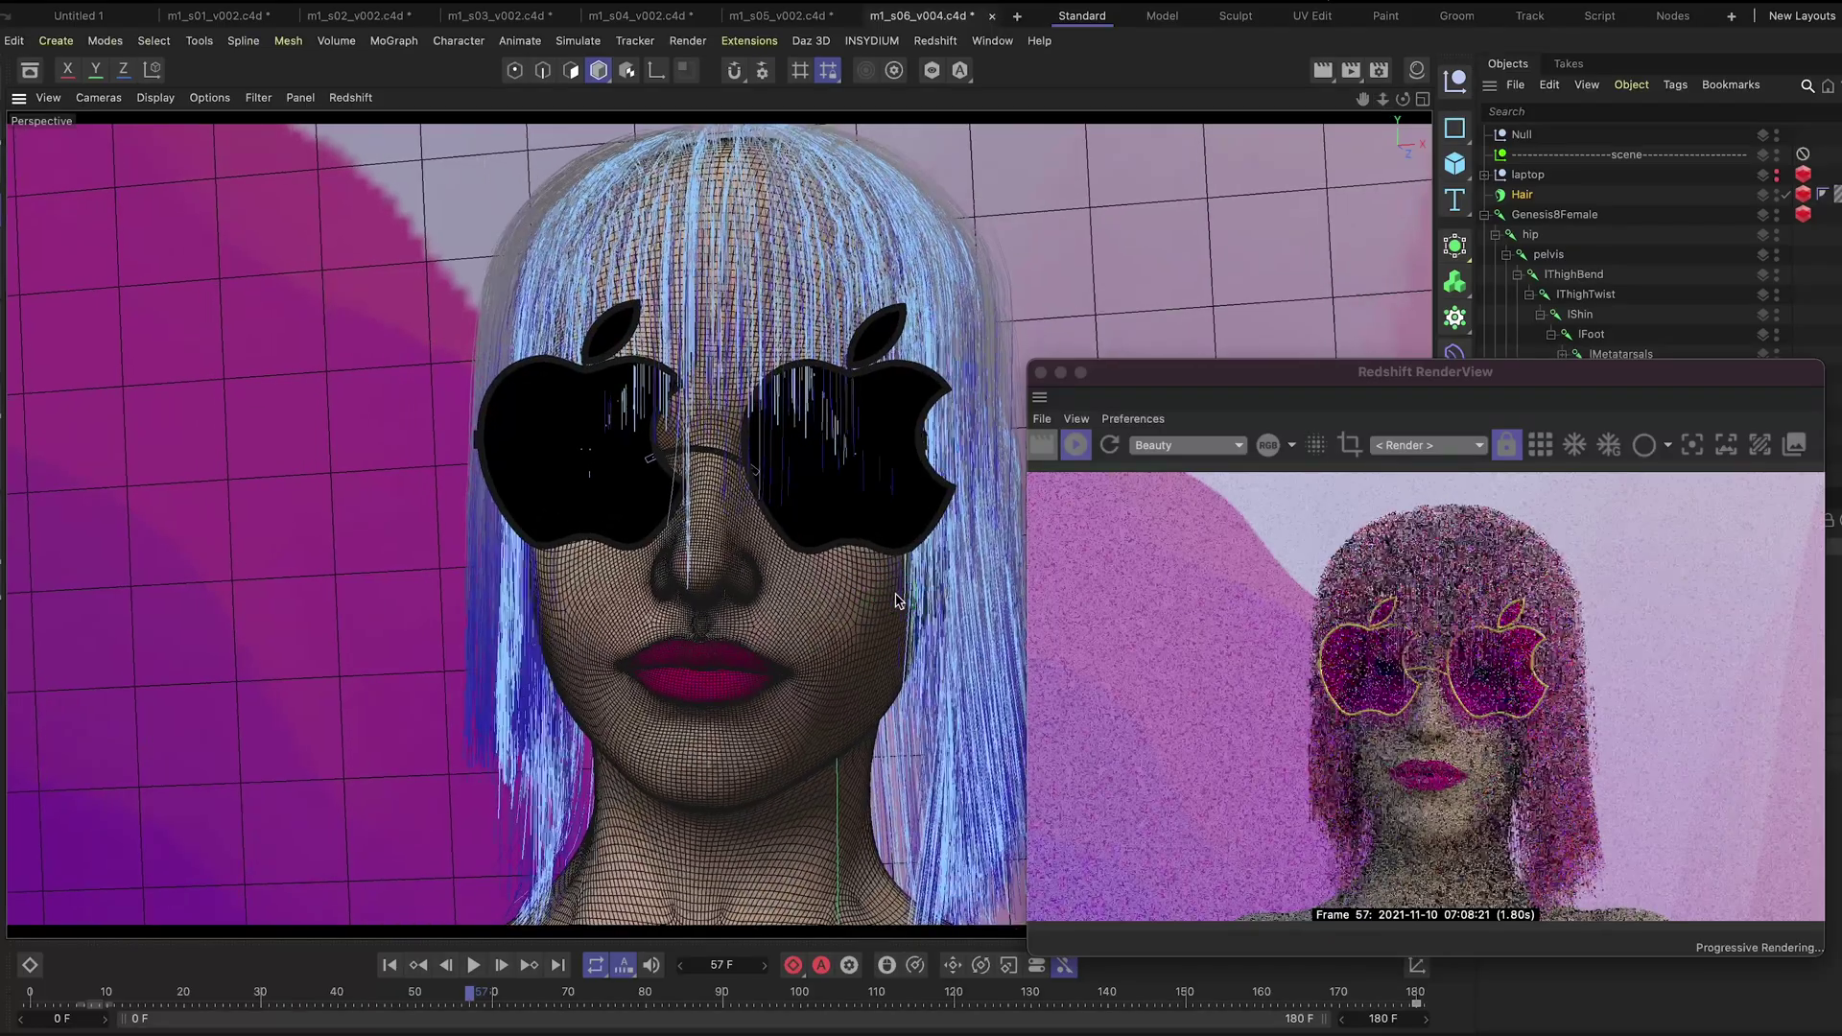
left_click_drag(717, 587, 796, 570, "alt")
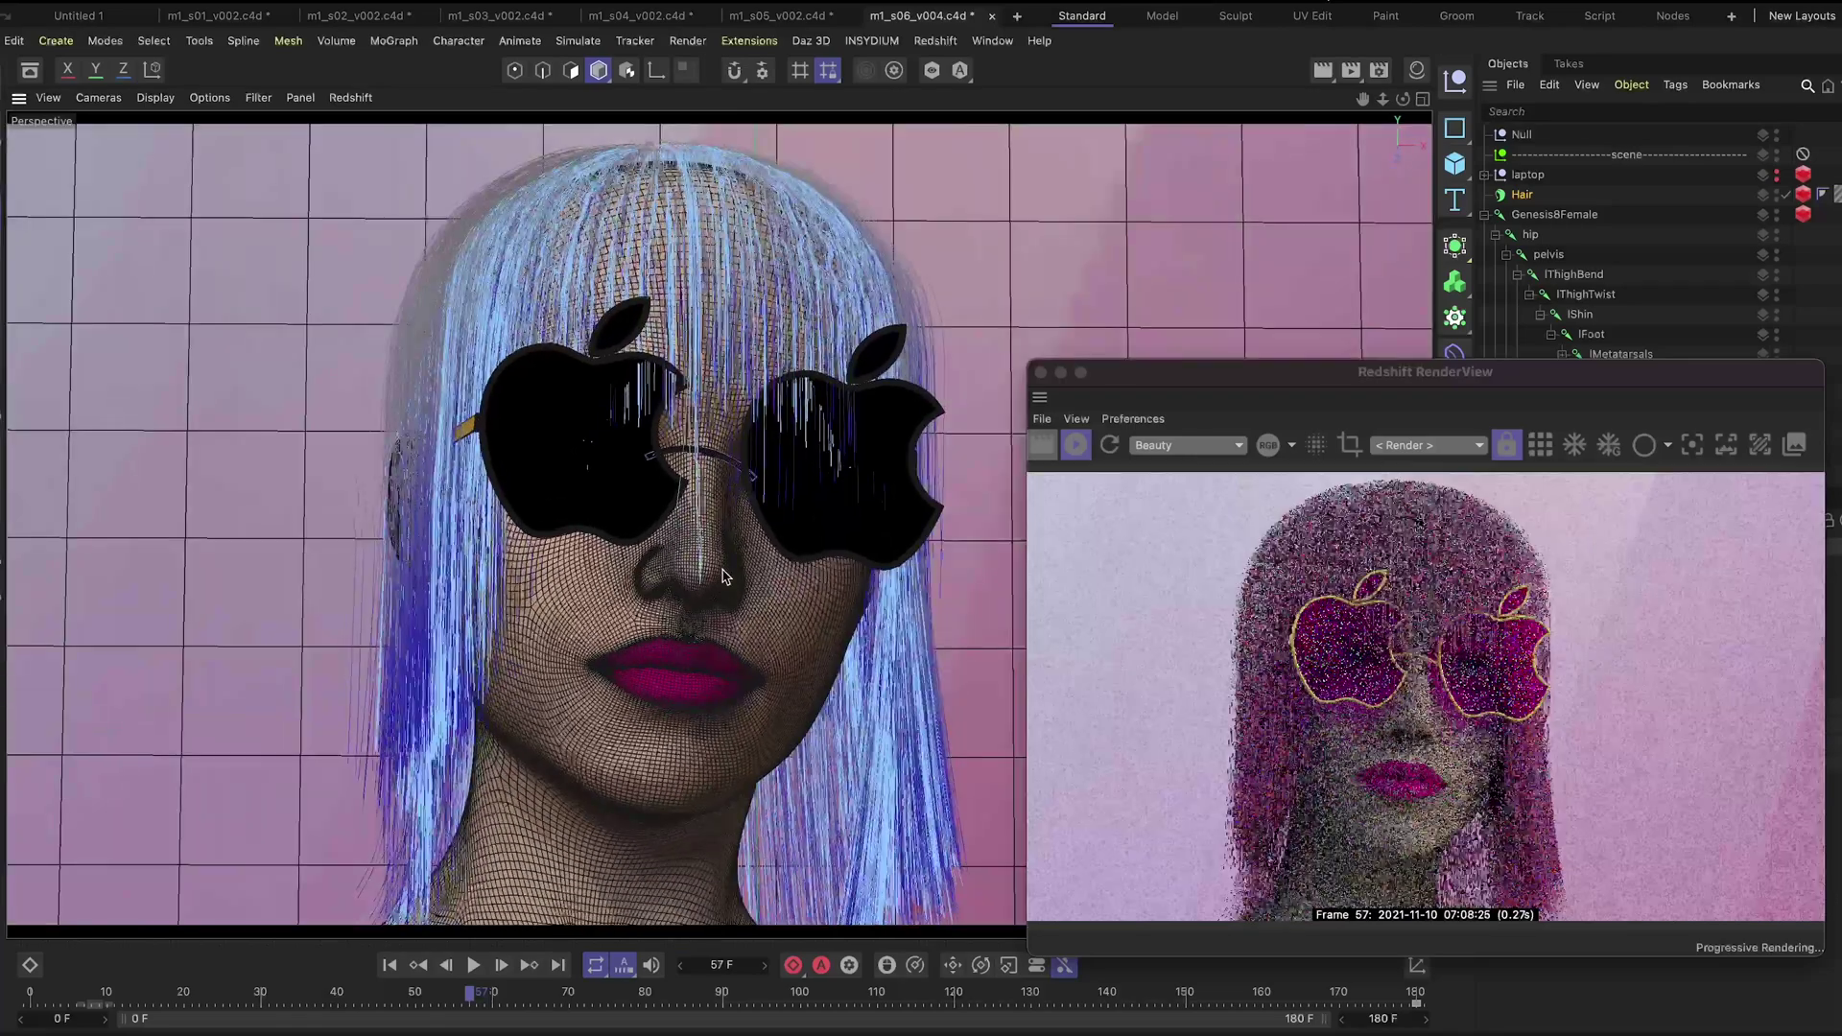
Examine the face close up and from a different angle while the Redshift render updates
right_click_drag(675, 595, 1069, 434, "alt")
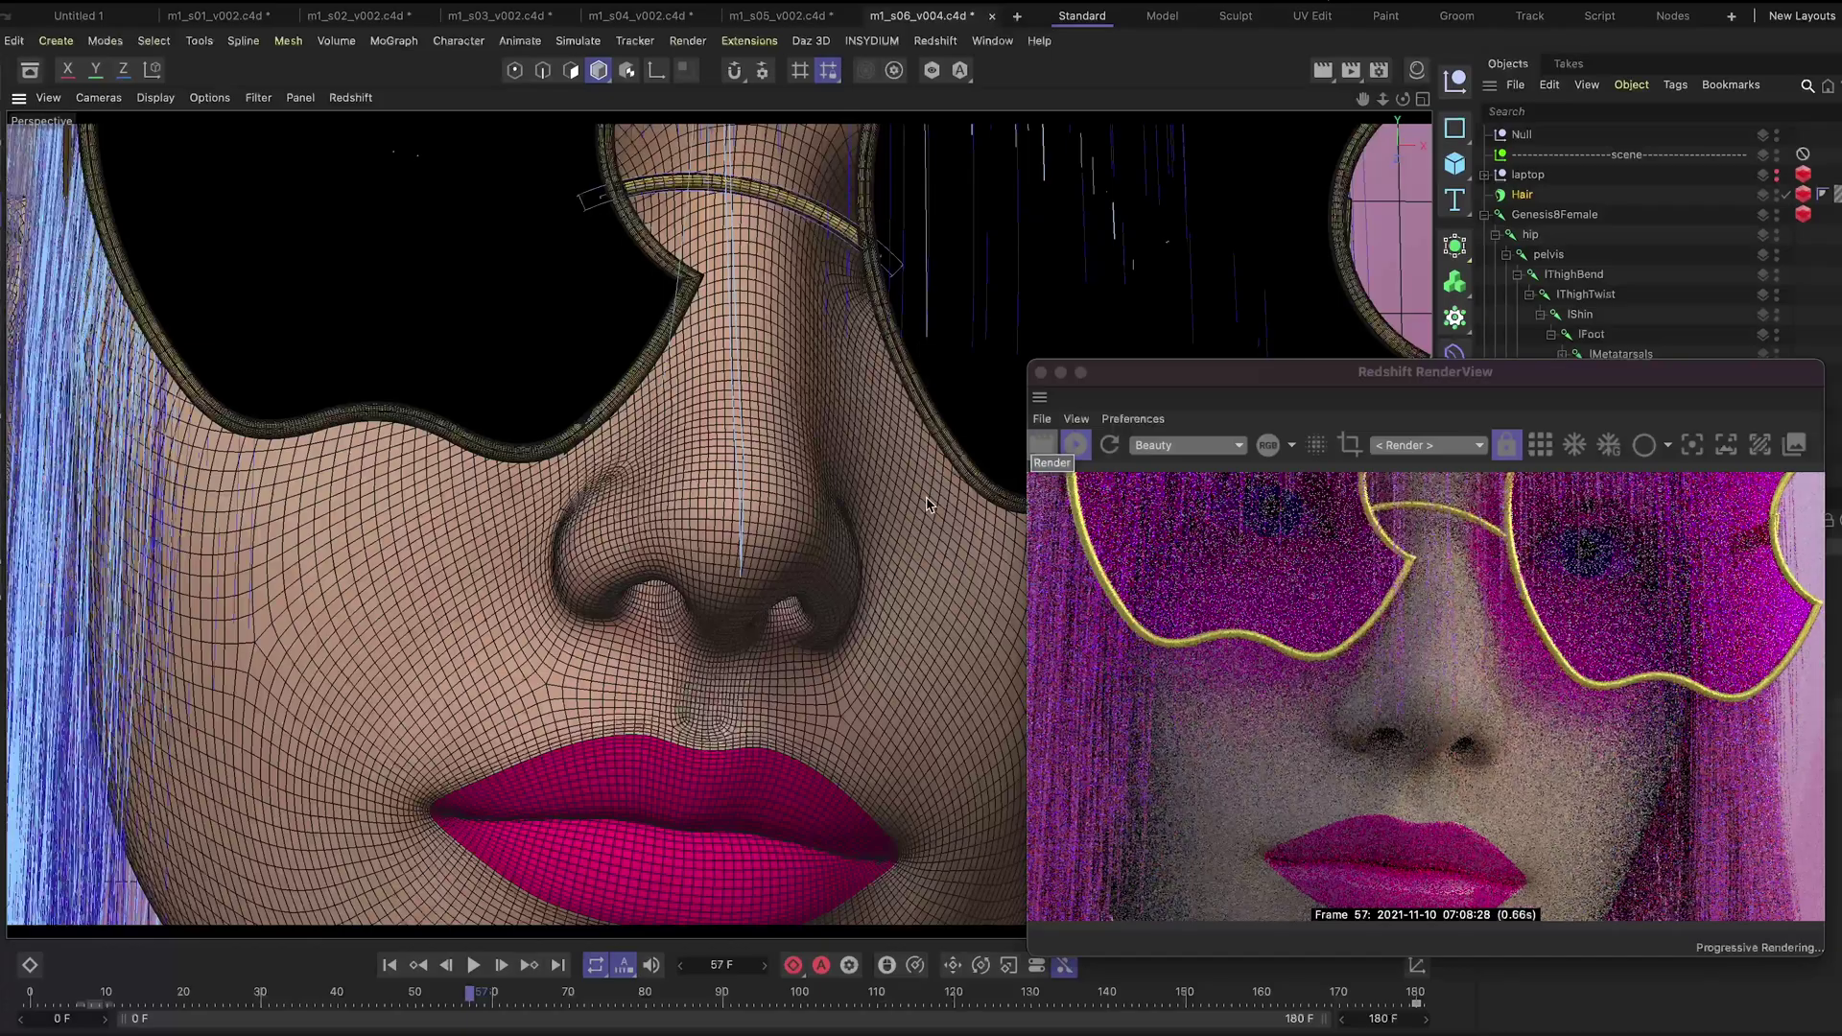
right_click_drag(933, 548, 729, 604, "alt")
left_click_drag(729, 604, 834, 716, "alt")
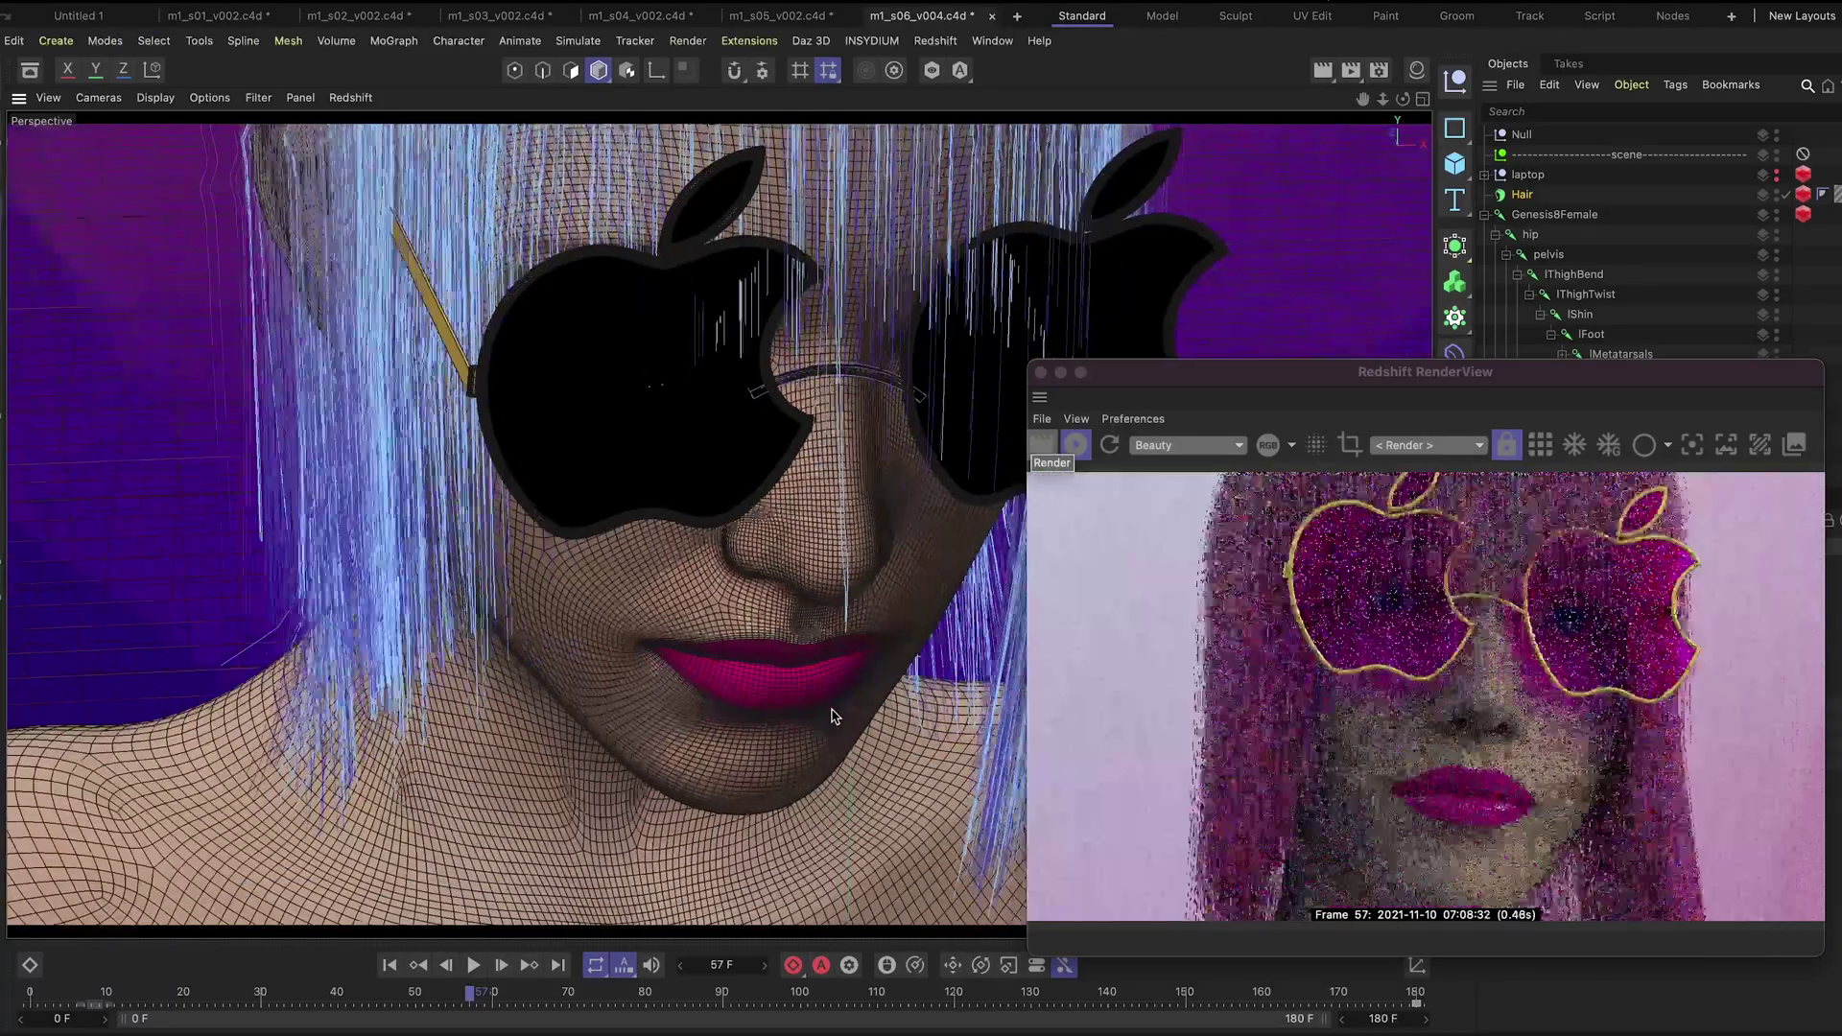
left_click_drag(820, 387, 767, 369, "alt")
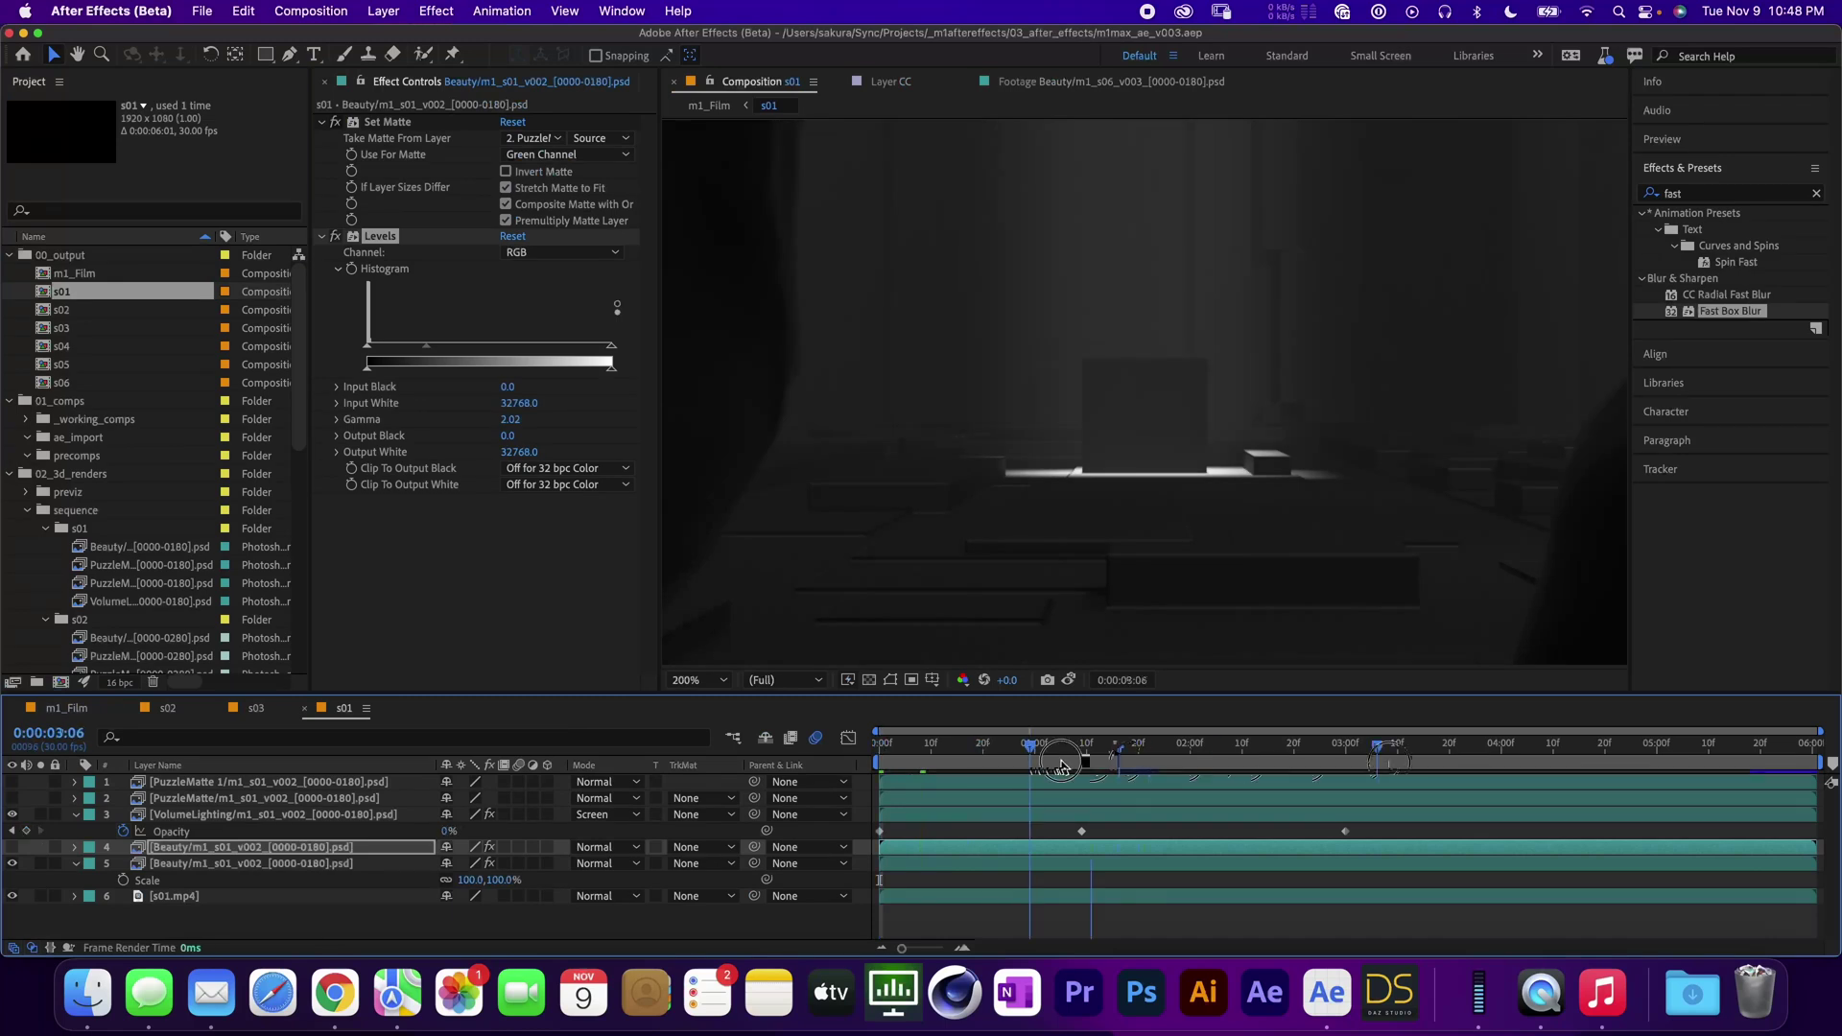
Switch to After Effects and inspect the individual PuzzleMatte, VolumeLighting and Beauty layers of the s01 composition
left_click_drag(1061, 765, 1082, 765)
left_click(170, 863)
double_click(172, 798)
double_click(192, 781)
double_click(191, 798)
double_click(191, 814)
left_click(171, 863)
Preview the s01 composition from its first frame with the full image fitted in the viewer
key("Home")
left_click(743, 82)
key("space")
left_click(698, 679)
left_click(705, 354)
left_click_drag(1199, 746, 504, 825)
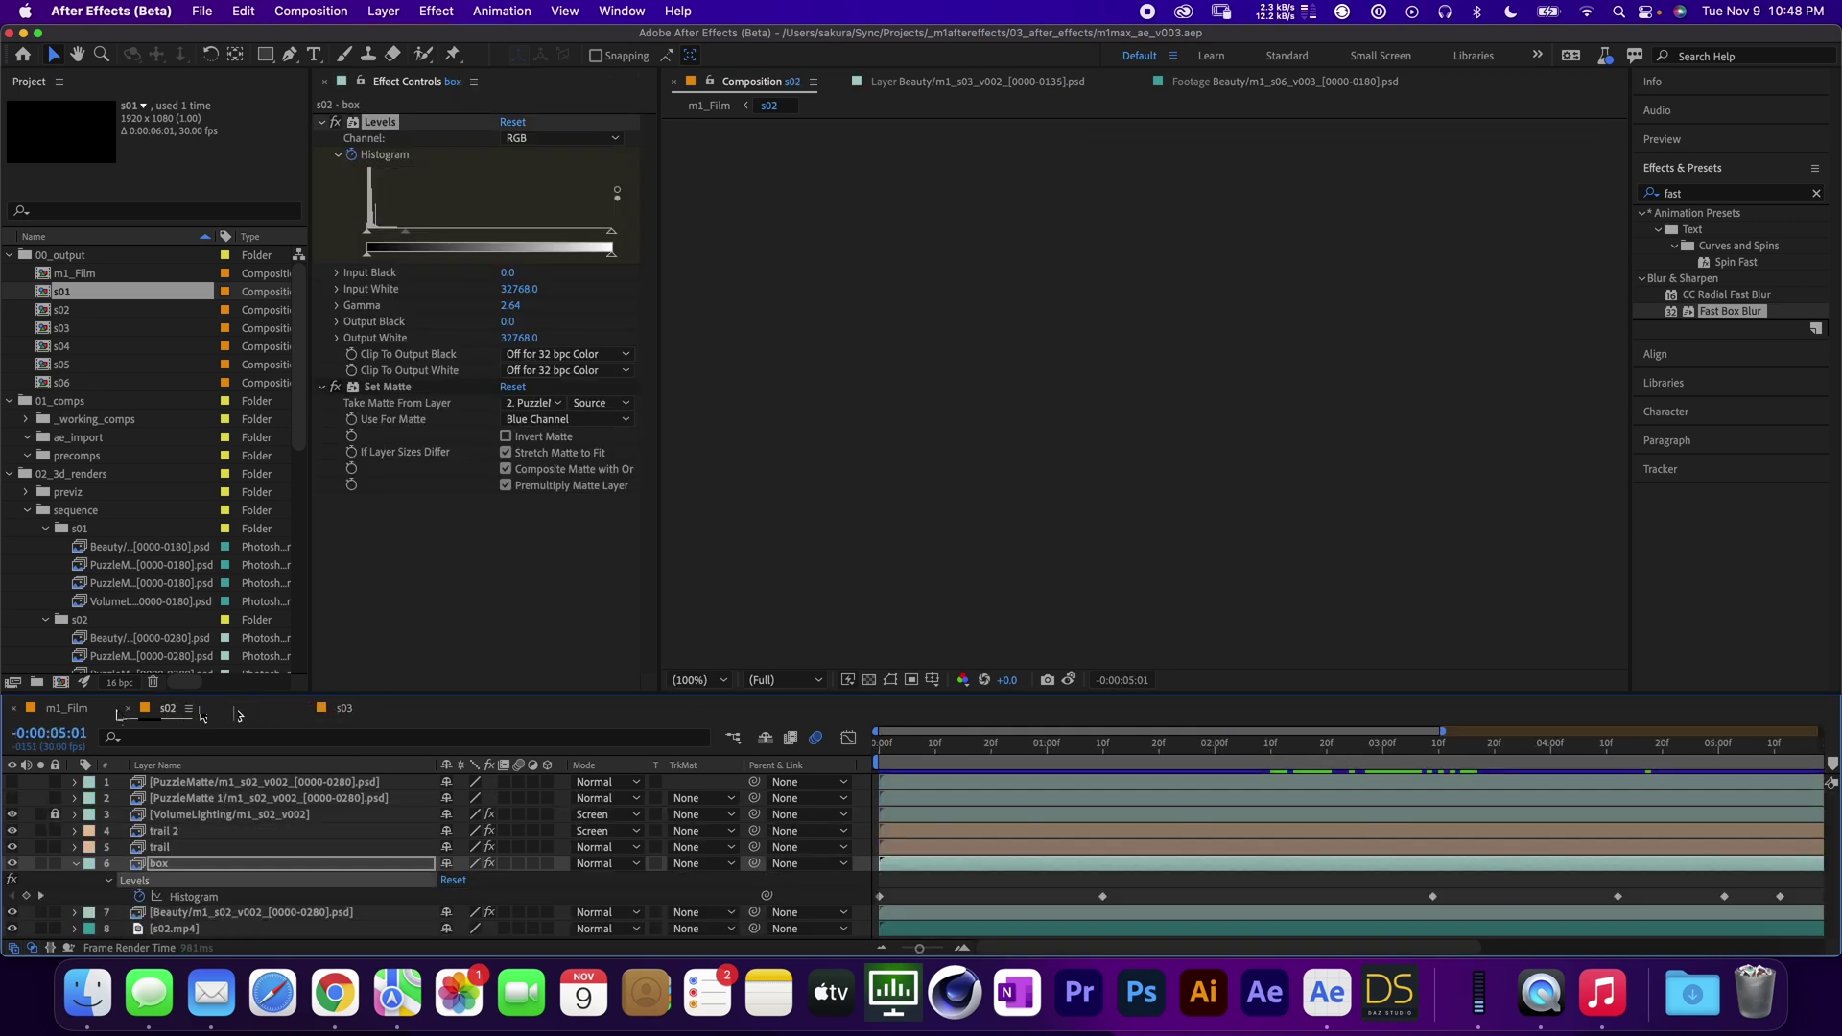
Play the s02 composition with its layer properties collapsed and temporarily solo the Beauty layer to view it alone
key("space")
key("u")
key("F2")
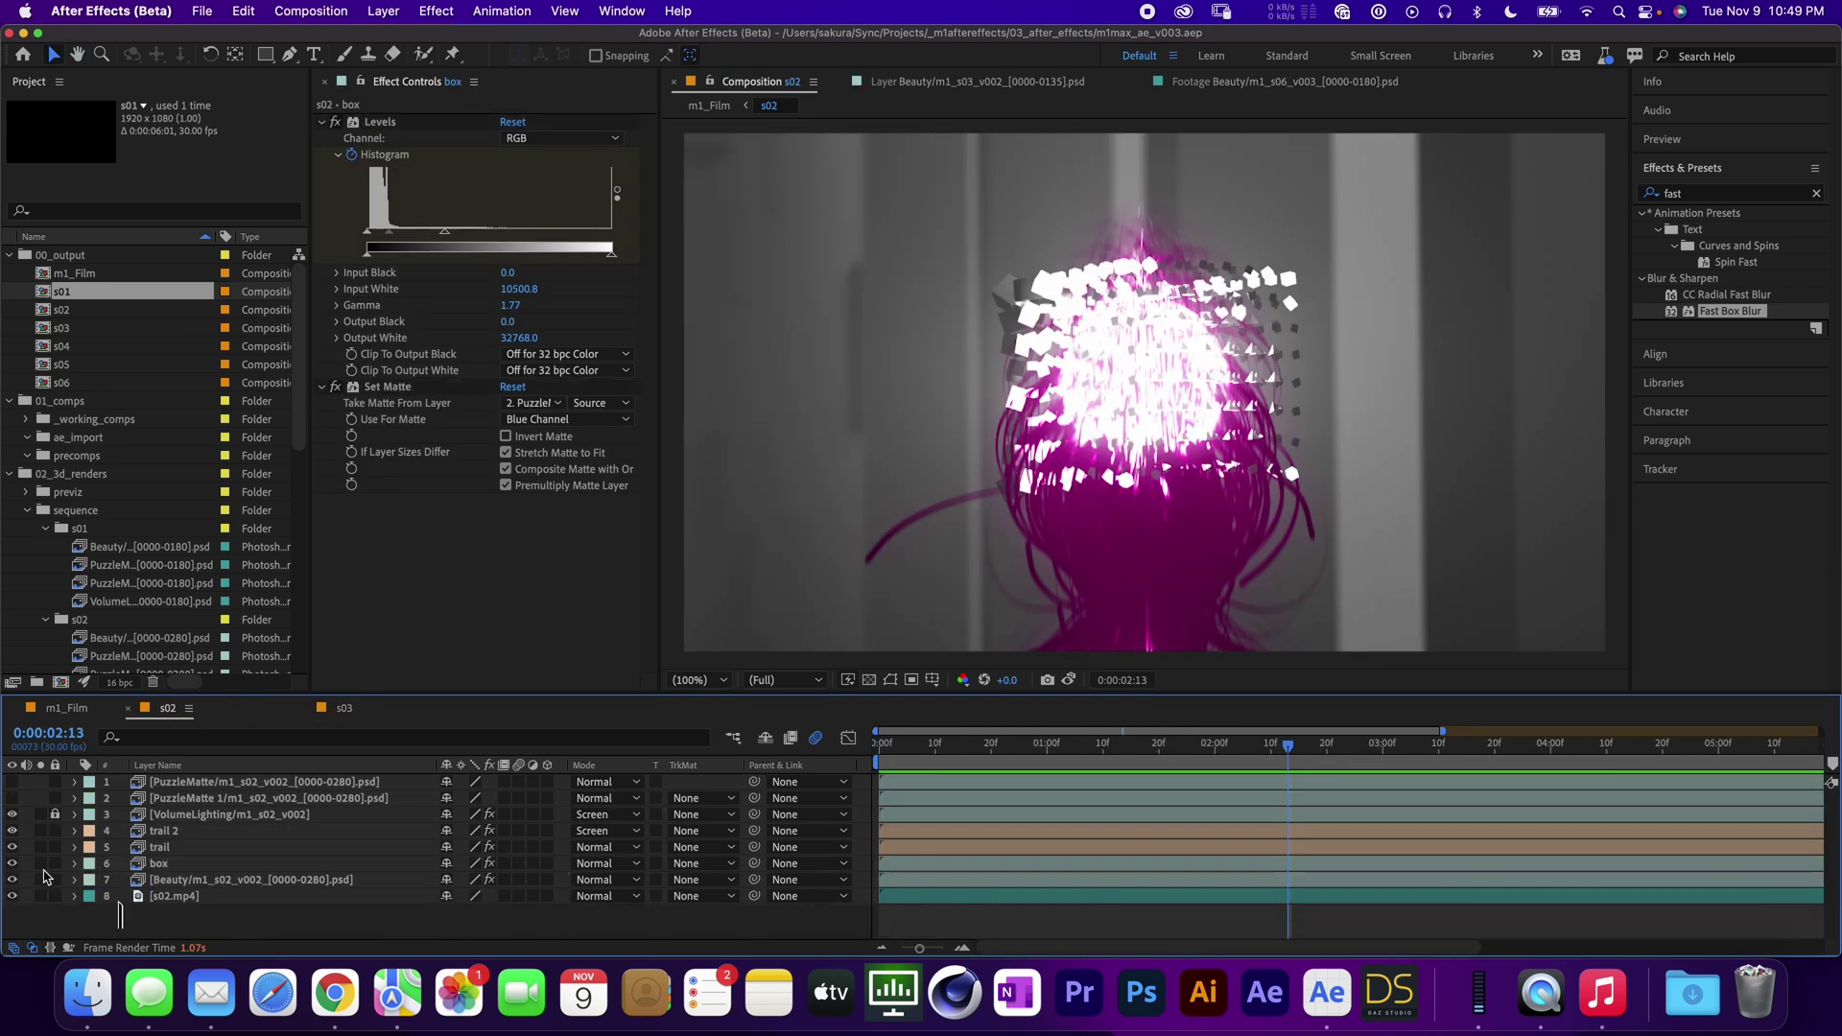
left_click(40, 880)
key("space")
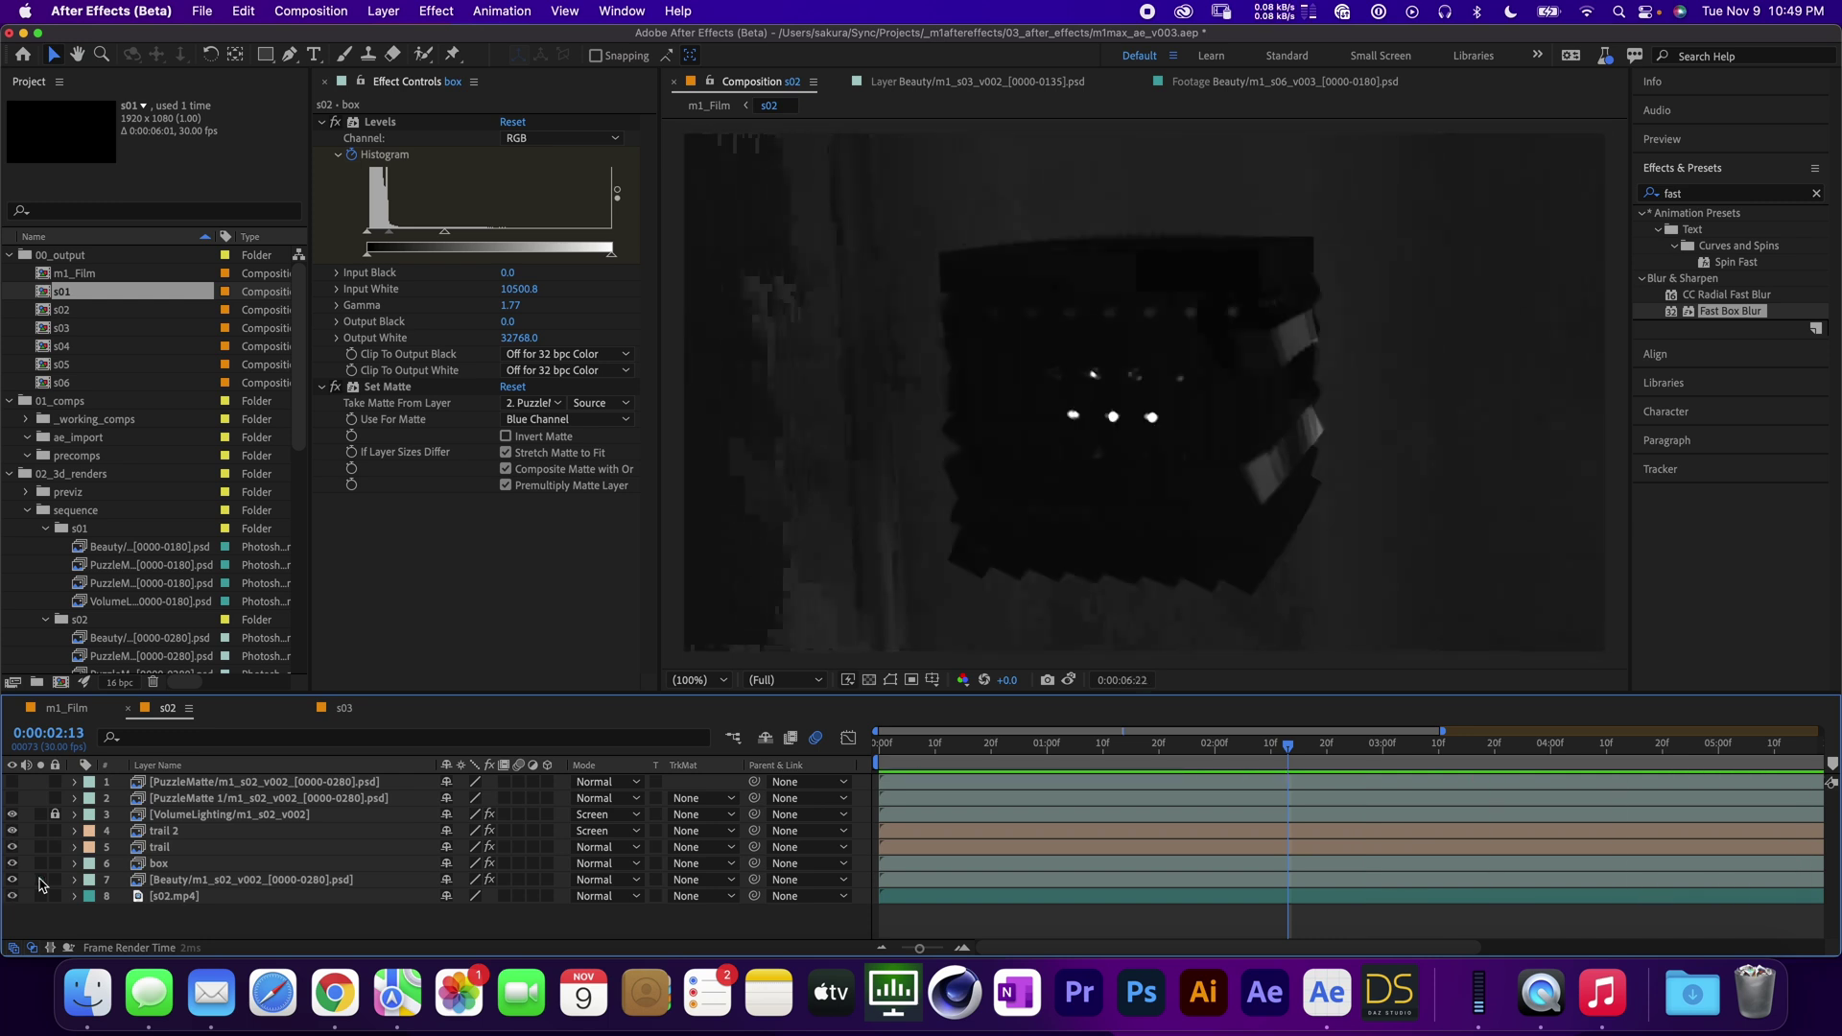
key("space")
left_click(41, 879)
Isolate the trail and box layers while scrubbing s02, and check the upper PuzzleMatte layer by toggling its visibility
left_click(40, 847)
left_click(40, 863)
left_click_drag(1417, 730, 978, 783)
left_click_drag(1151, 748, 1449, 748)
key("comma")
left_click(40, 847)
key("period")
left_click(40, 831)
left_click(41, 847)
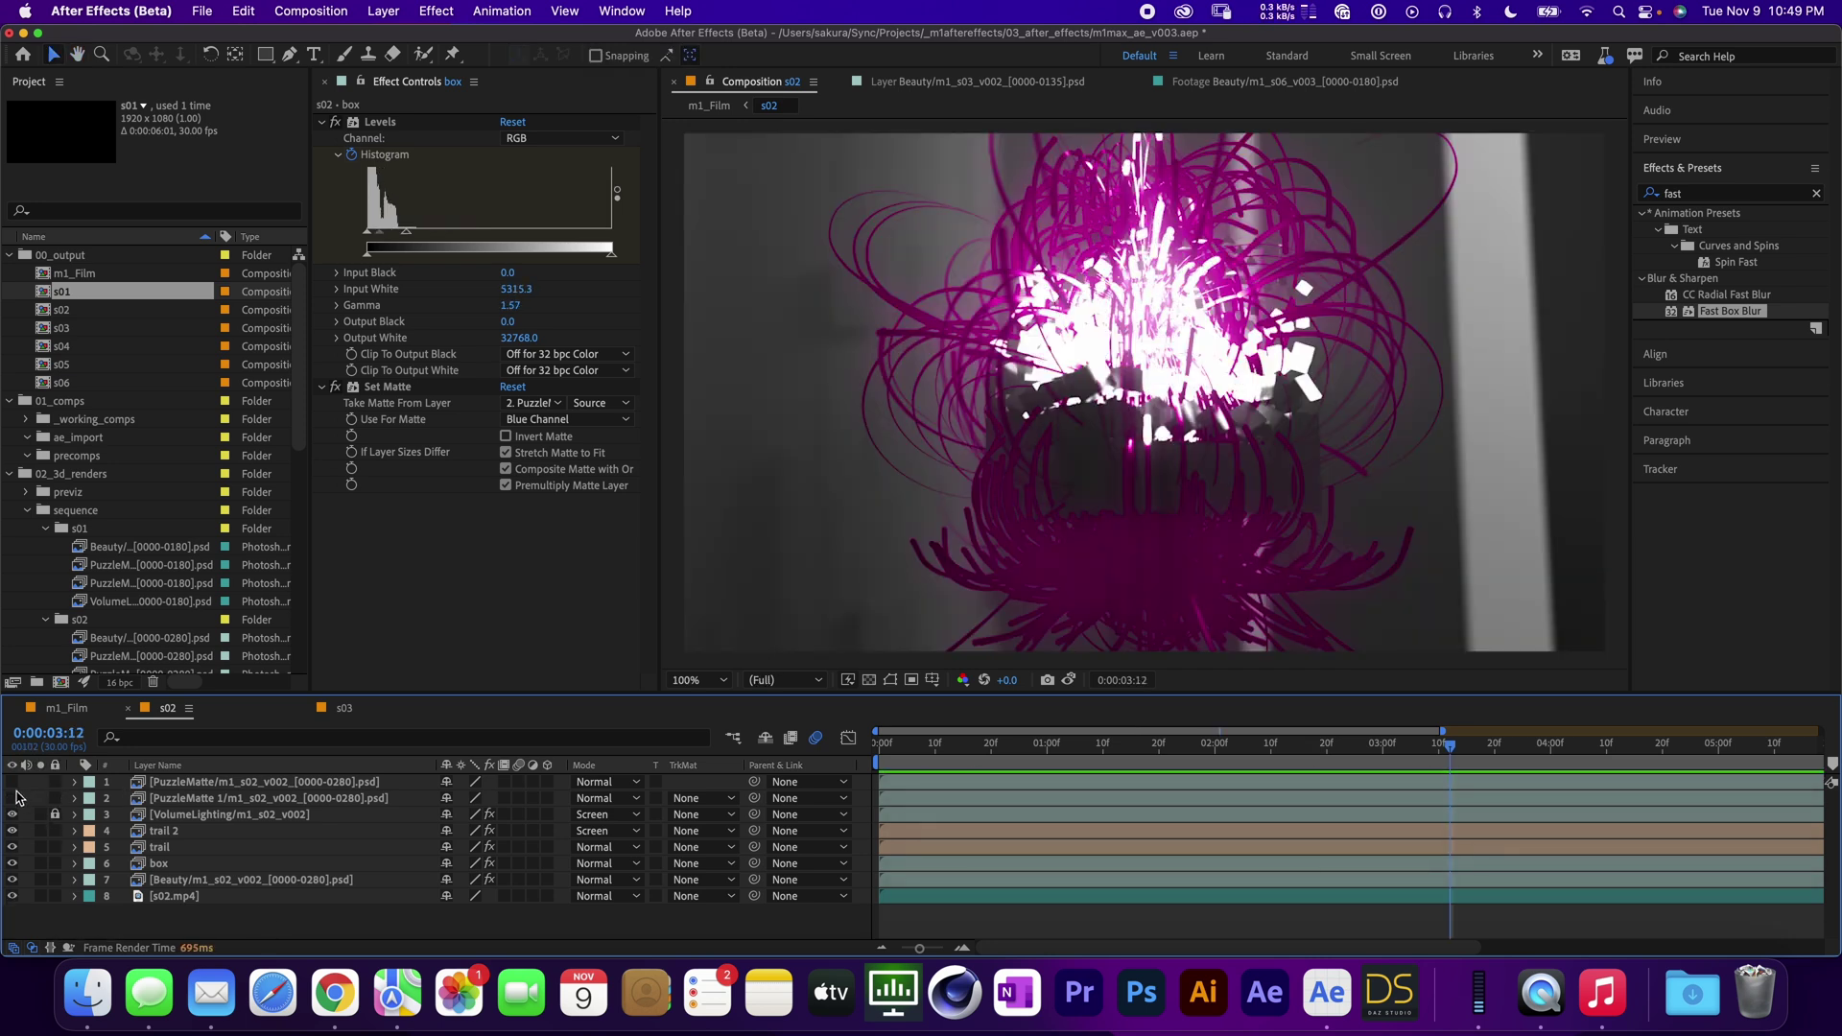
left_click(12, 781)
left_click(11, 782)
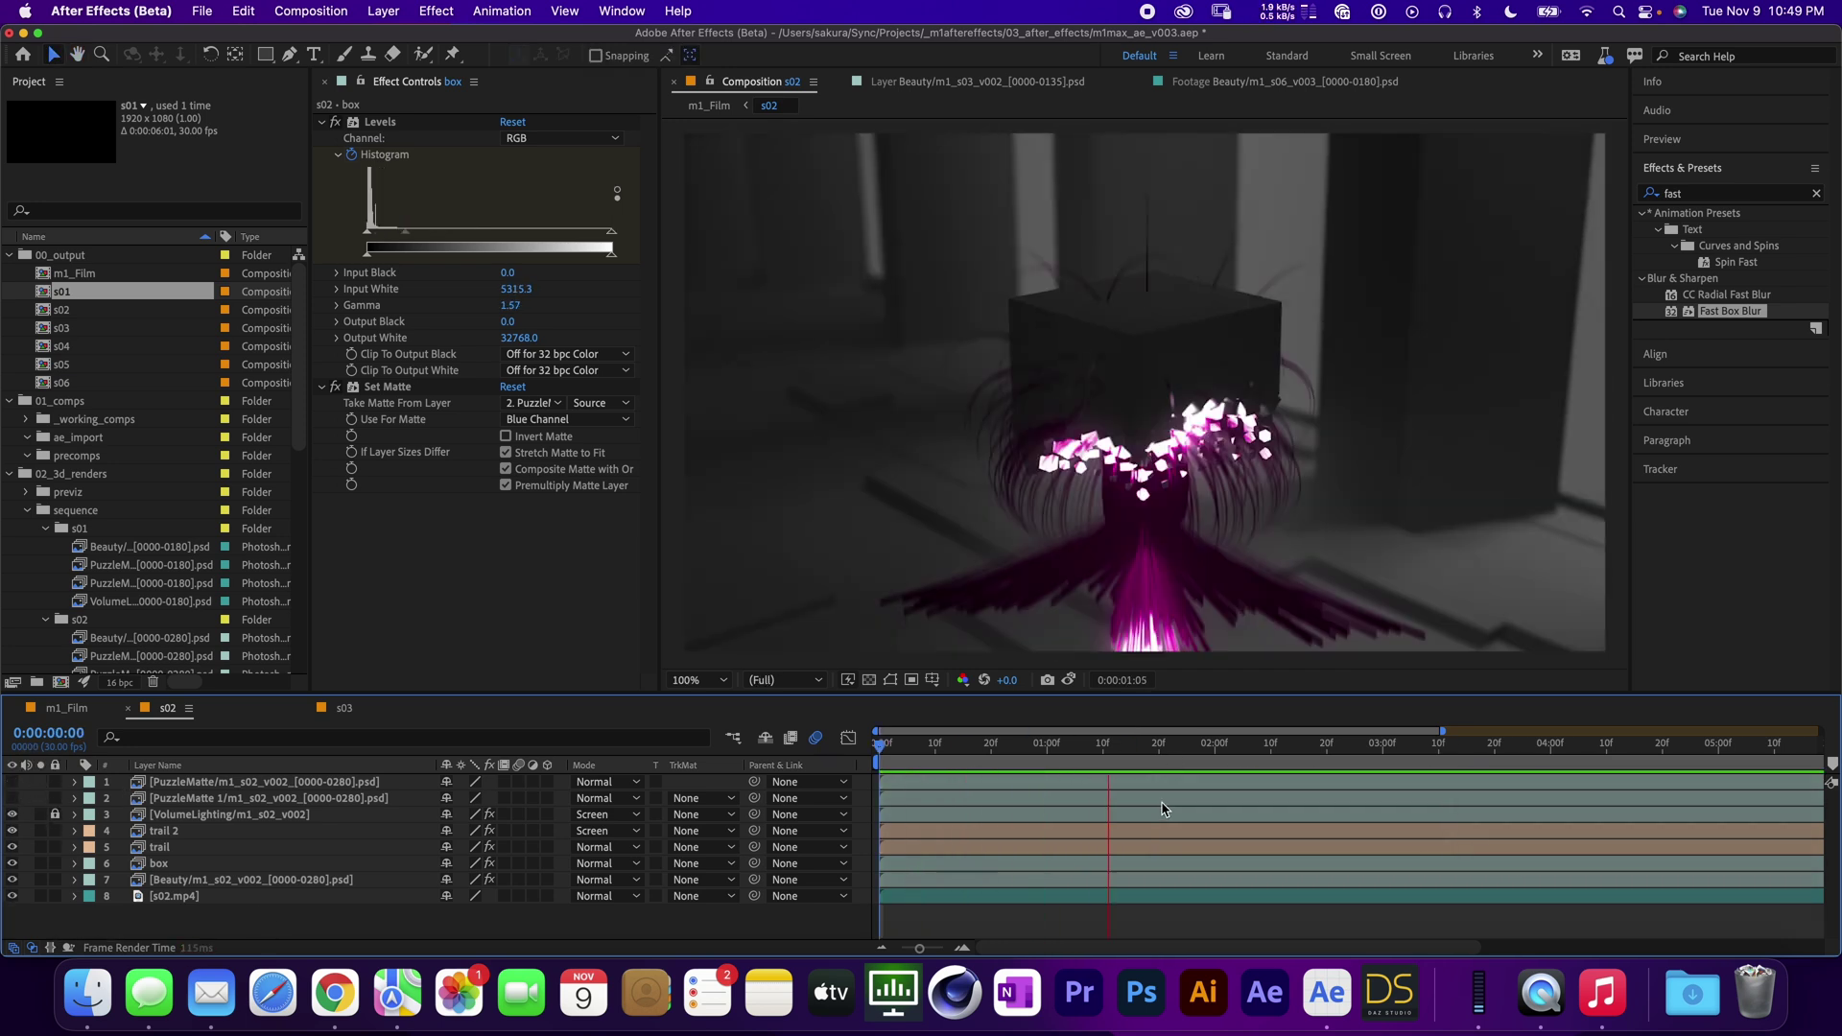
Scrub through the s03 logo shot and compare it with the s02 composition
left_click(345, 708)
left_click_drag(954, 755, 1102, 755)
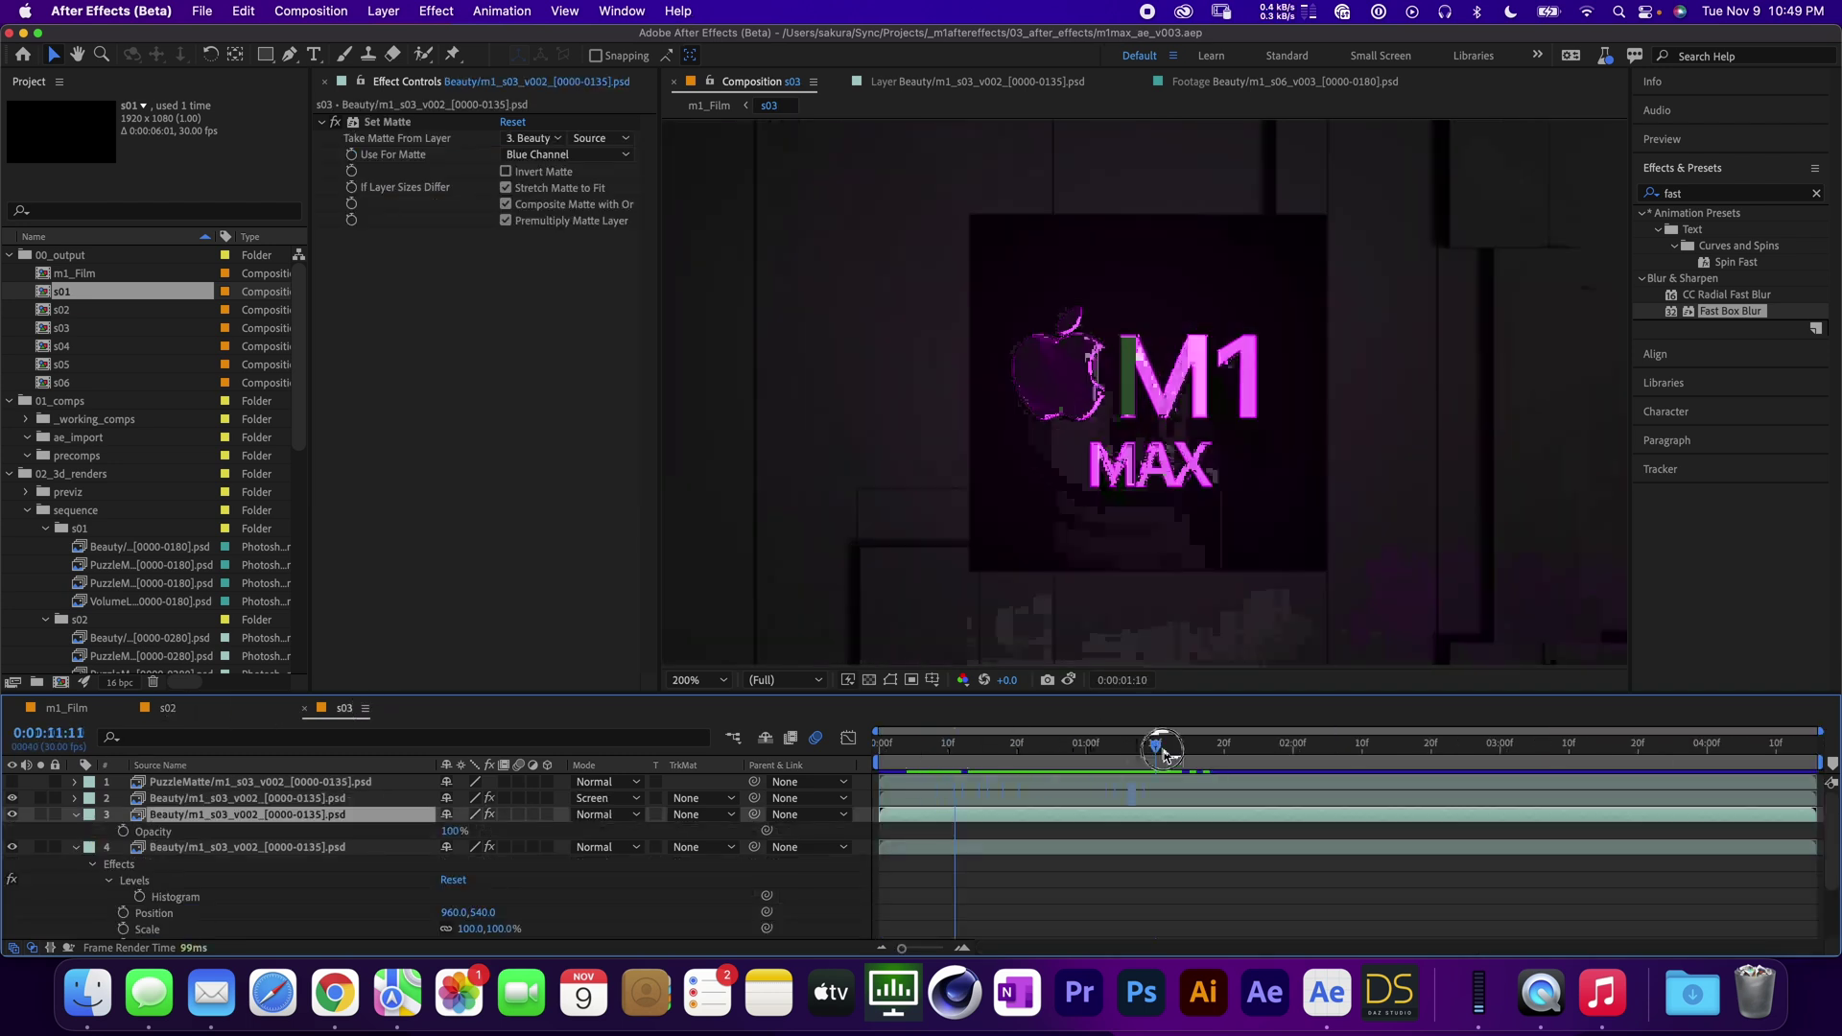
left_click(168, 709)
left_click_drag(1287, 757, 1294, 762)
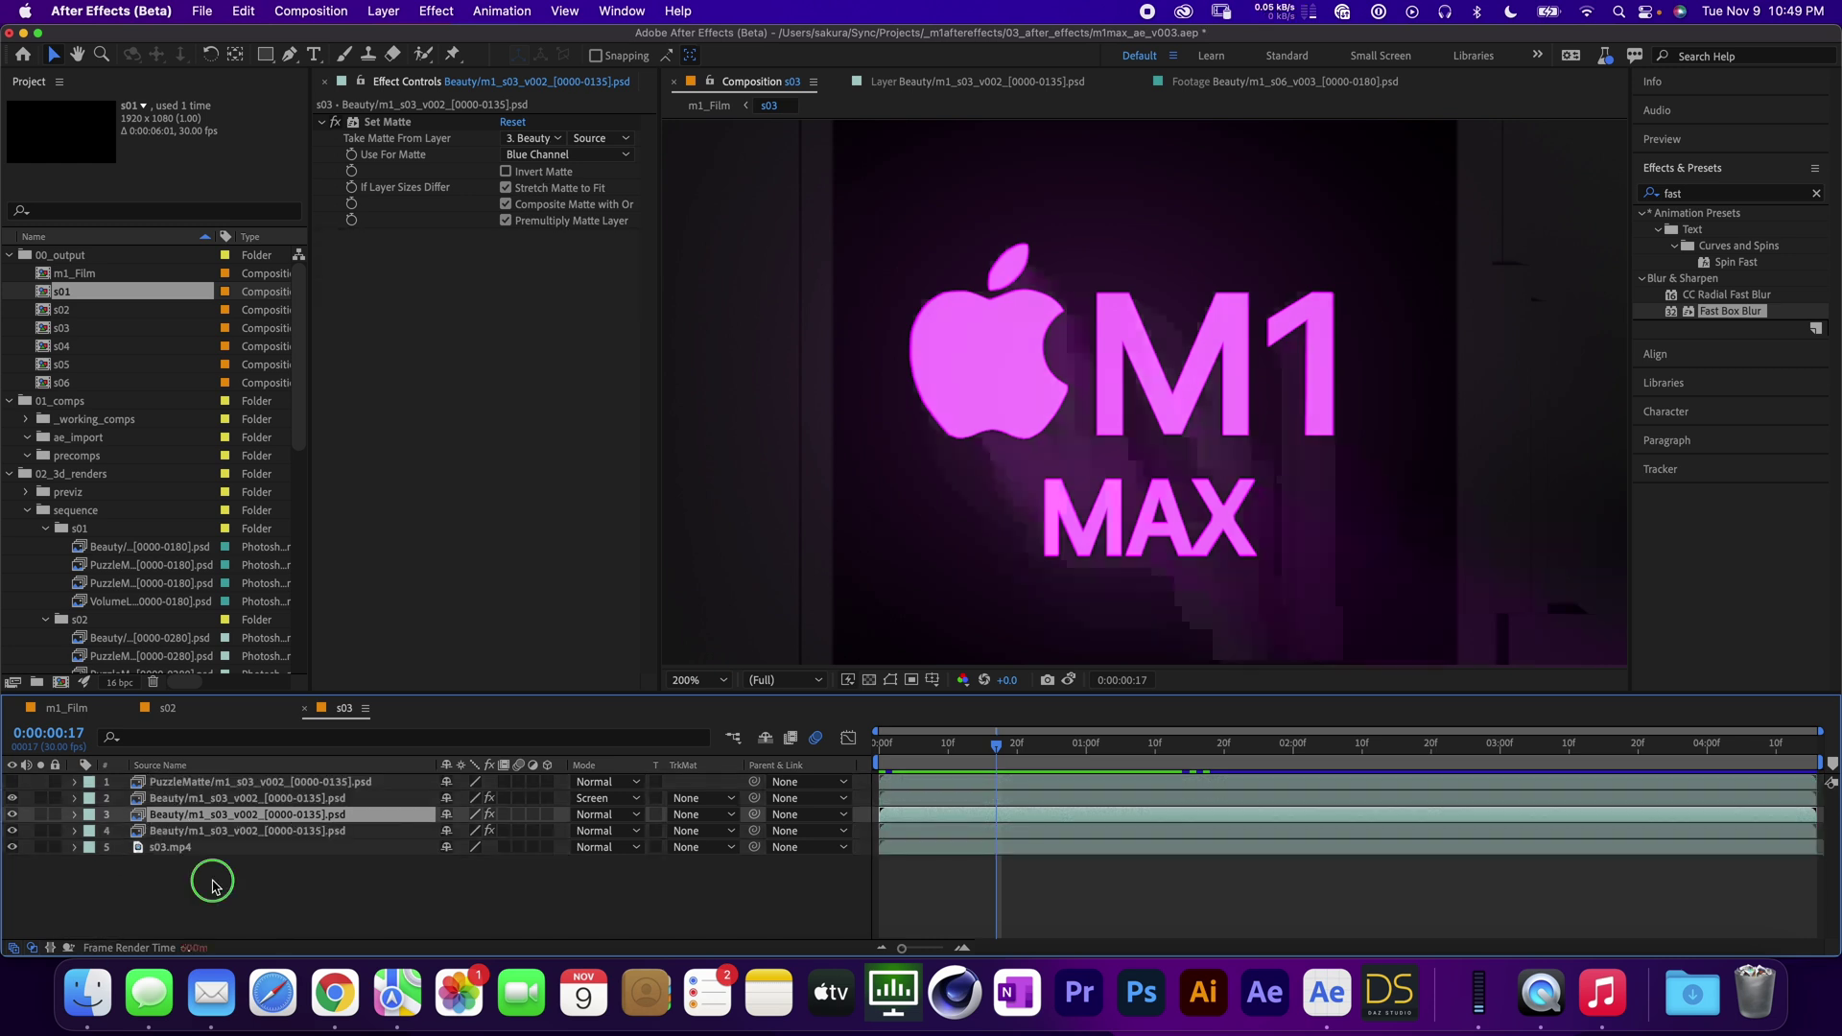
Add an adjustment layer at the top of the s03 composition and apply the Hue/Saturation effect to it
right_click(213, 872)
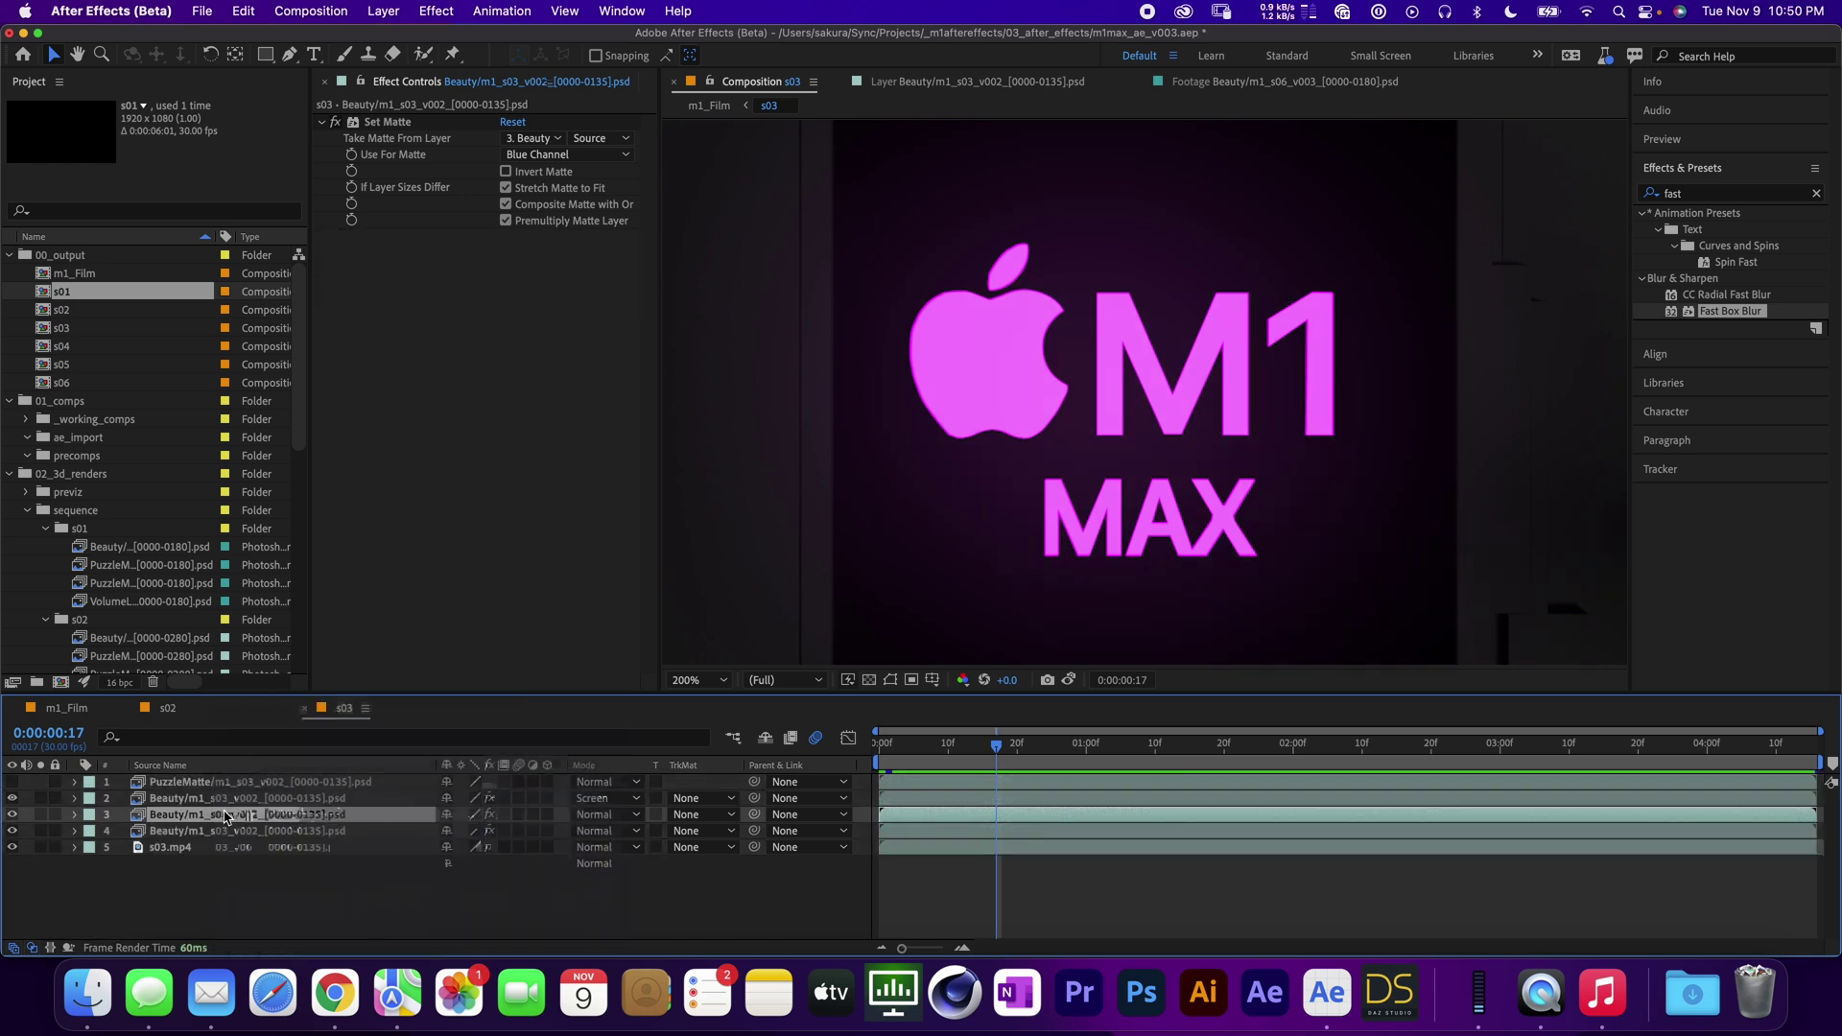
left_click_drag(225, 812, 224, 777)
left_click(1685, 192)
type("hue")
double_click(1709, 296)
Adjust the hue and saturation of the Reds channel, turning Colorize on and back off
left_click(516, 140)
left_click(525, 171)
left_click_drag(517, 234, 526, 240)
left_click_drag(492, 296, 545, 297)
left_click(507, 355)
left_click(506, 354)
Set the Magentas channel to a hue of 25° and a saturation of 49, with the full frame fitted in view
left_click(549, 139)
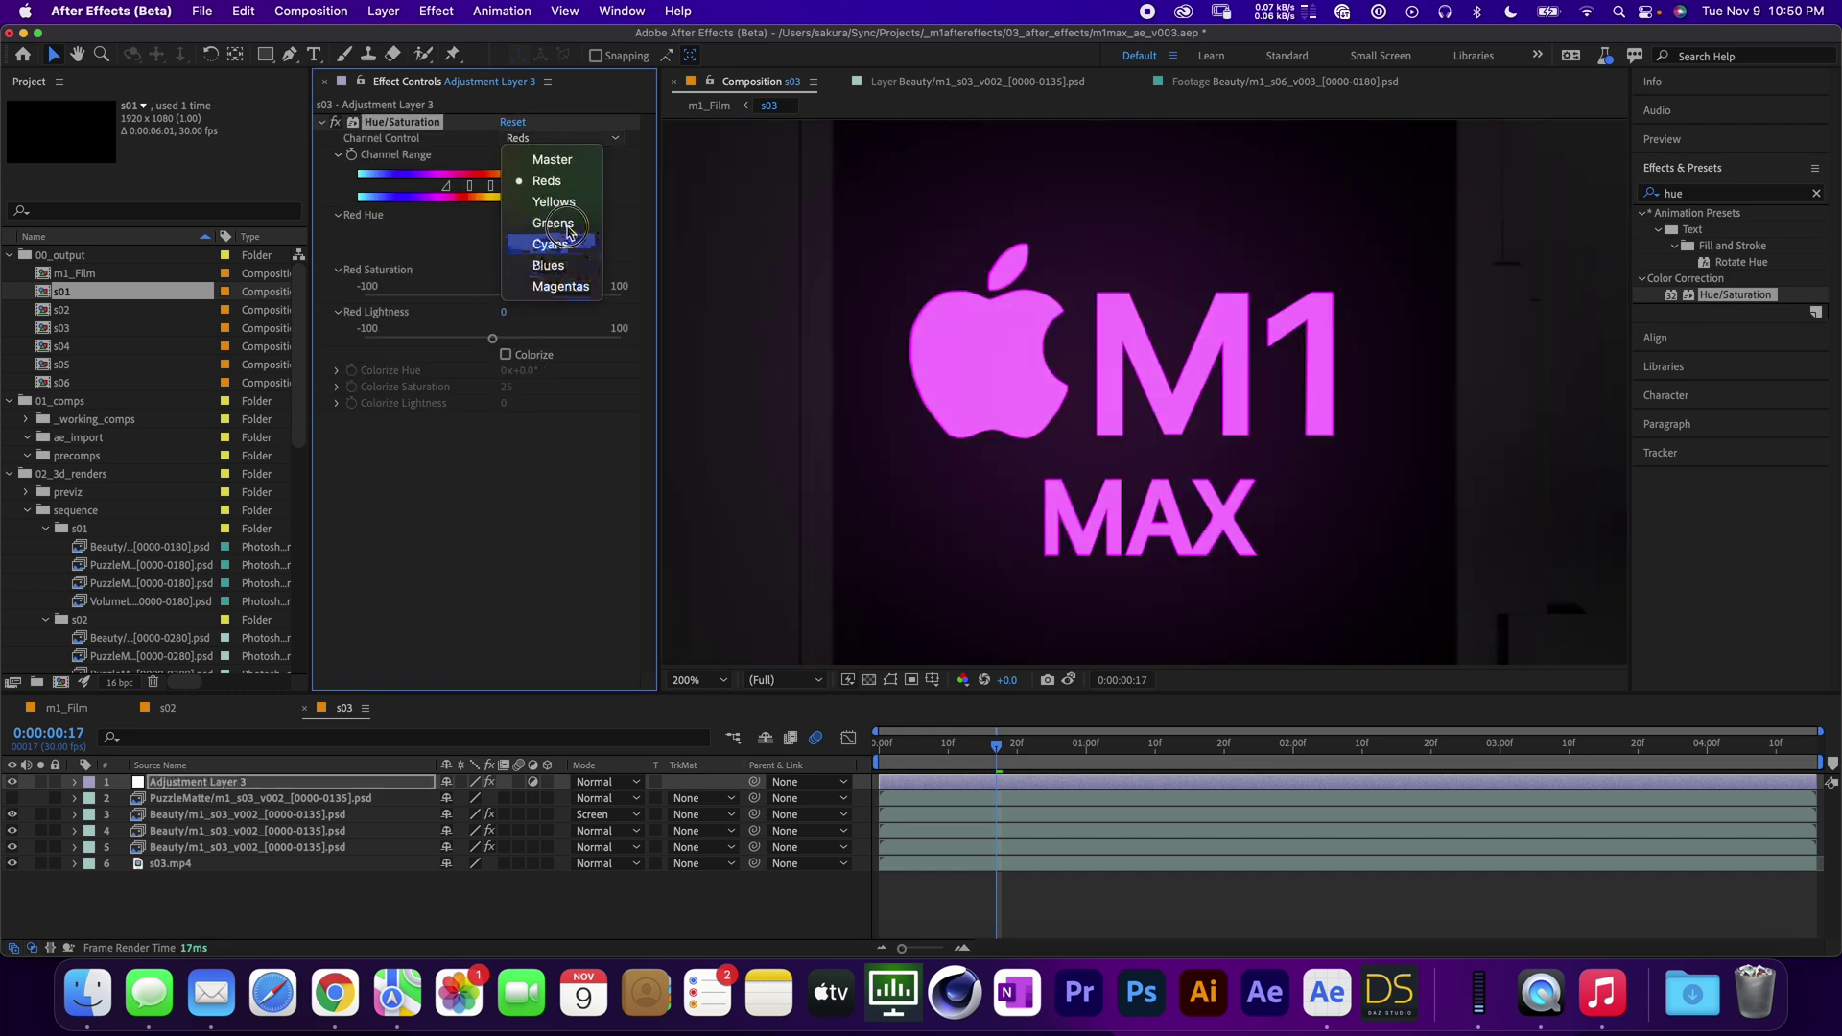
left_click(561, 286)
left_click_drag(519, 234, 524, 233)
left_click_drag(495, 296, 556, 296)
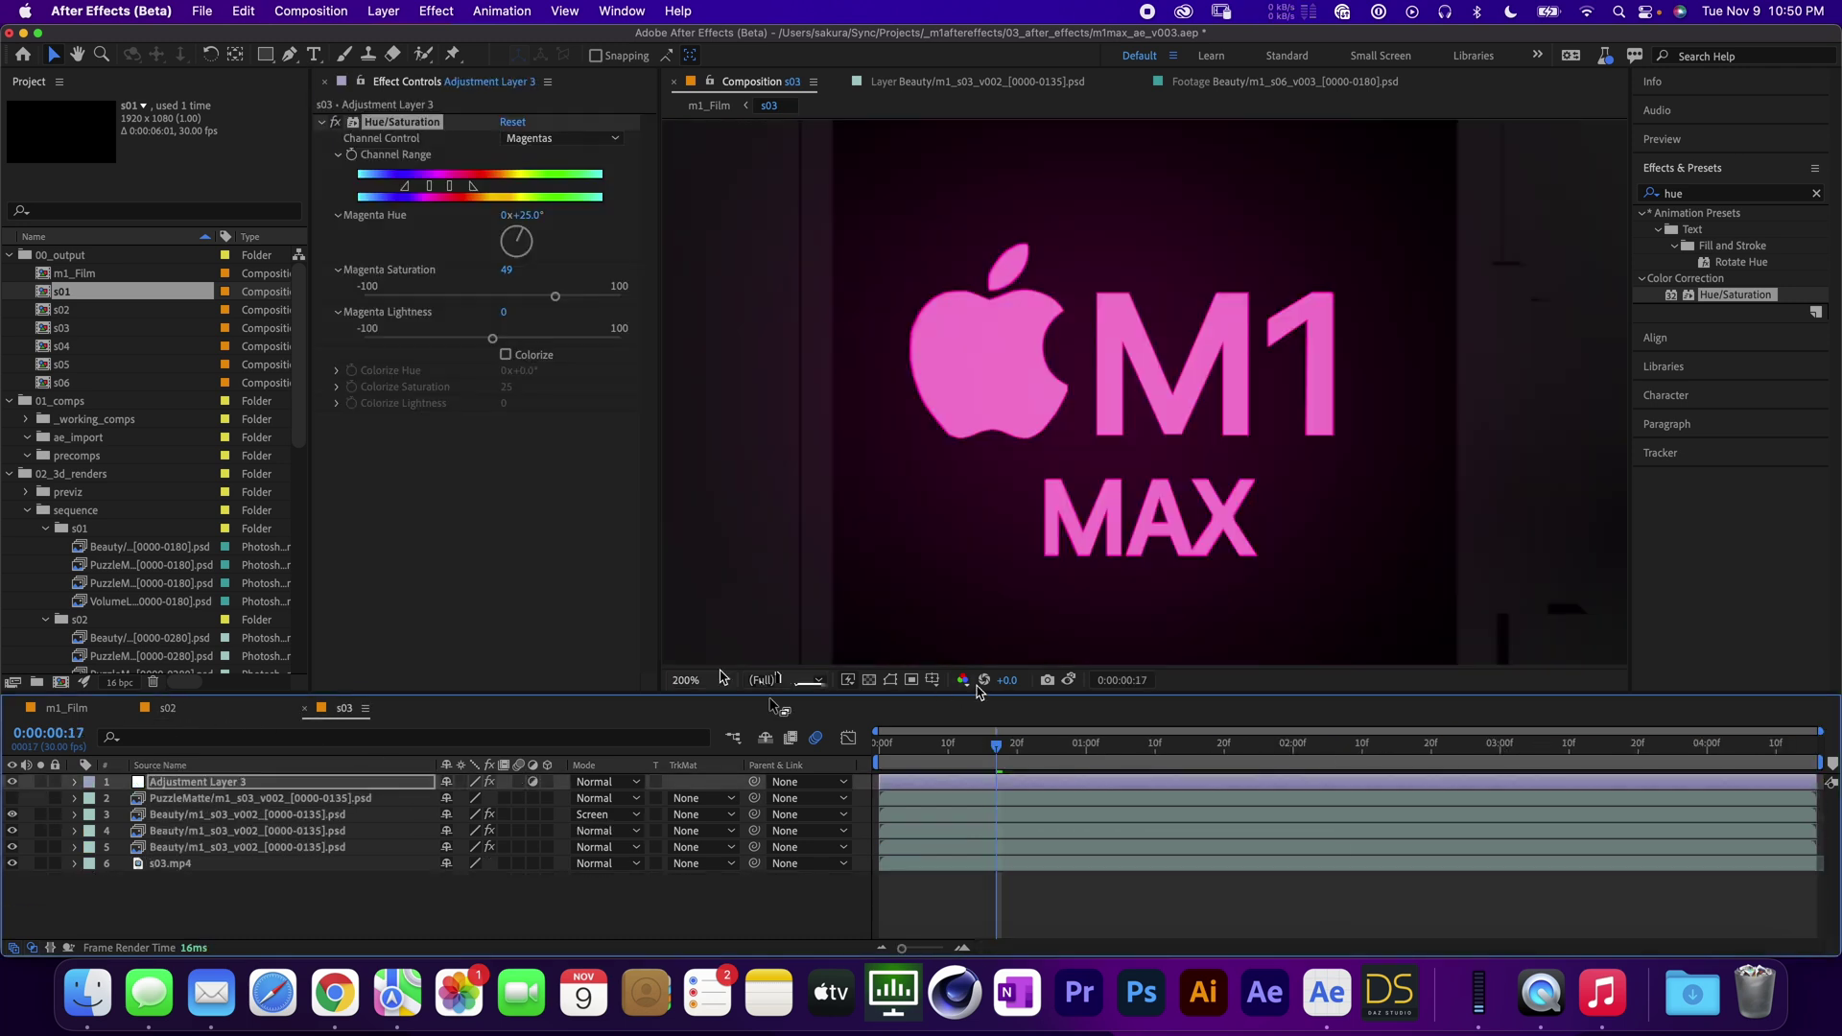
left_click(698, 679)
left_click(705, 362)
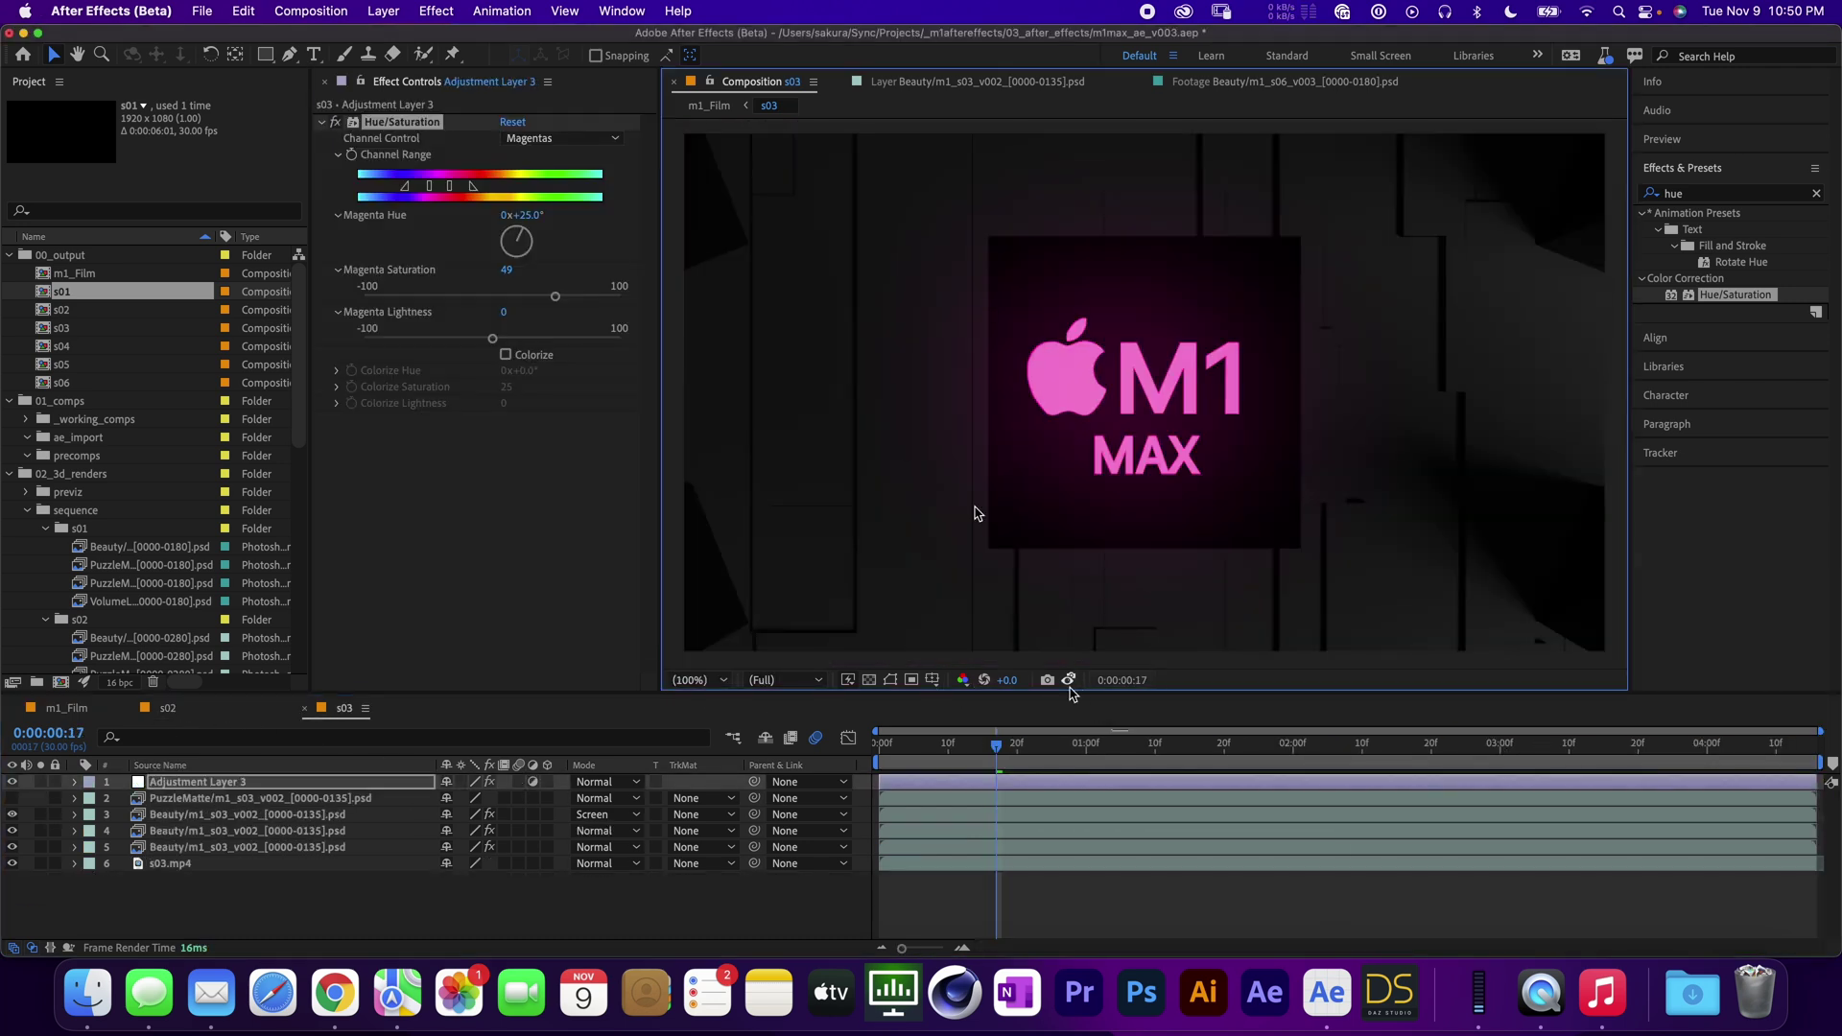
Set the magenta saturation to 57, shift its hue further toward red, reduce its lightness, and save the project
left_click_drag(555, 296, 472, 339)
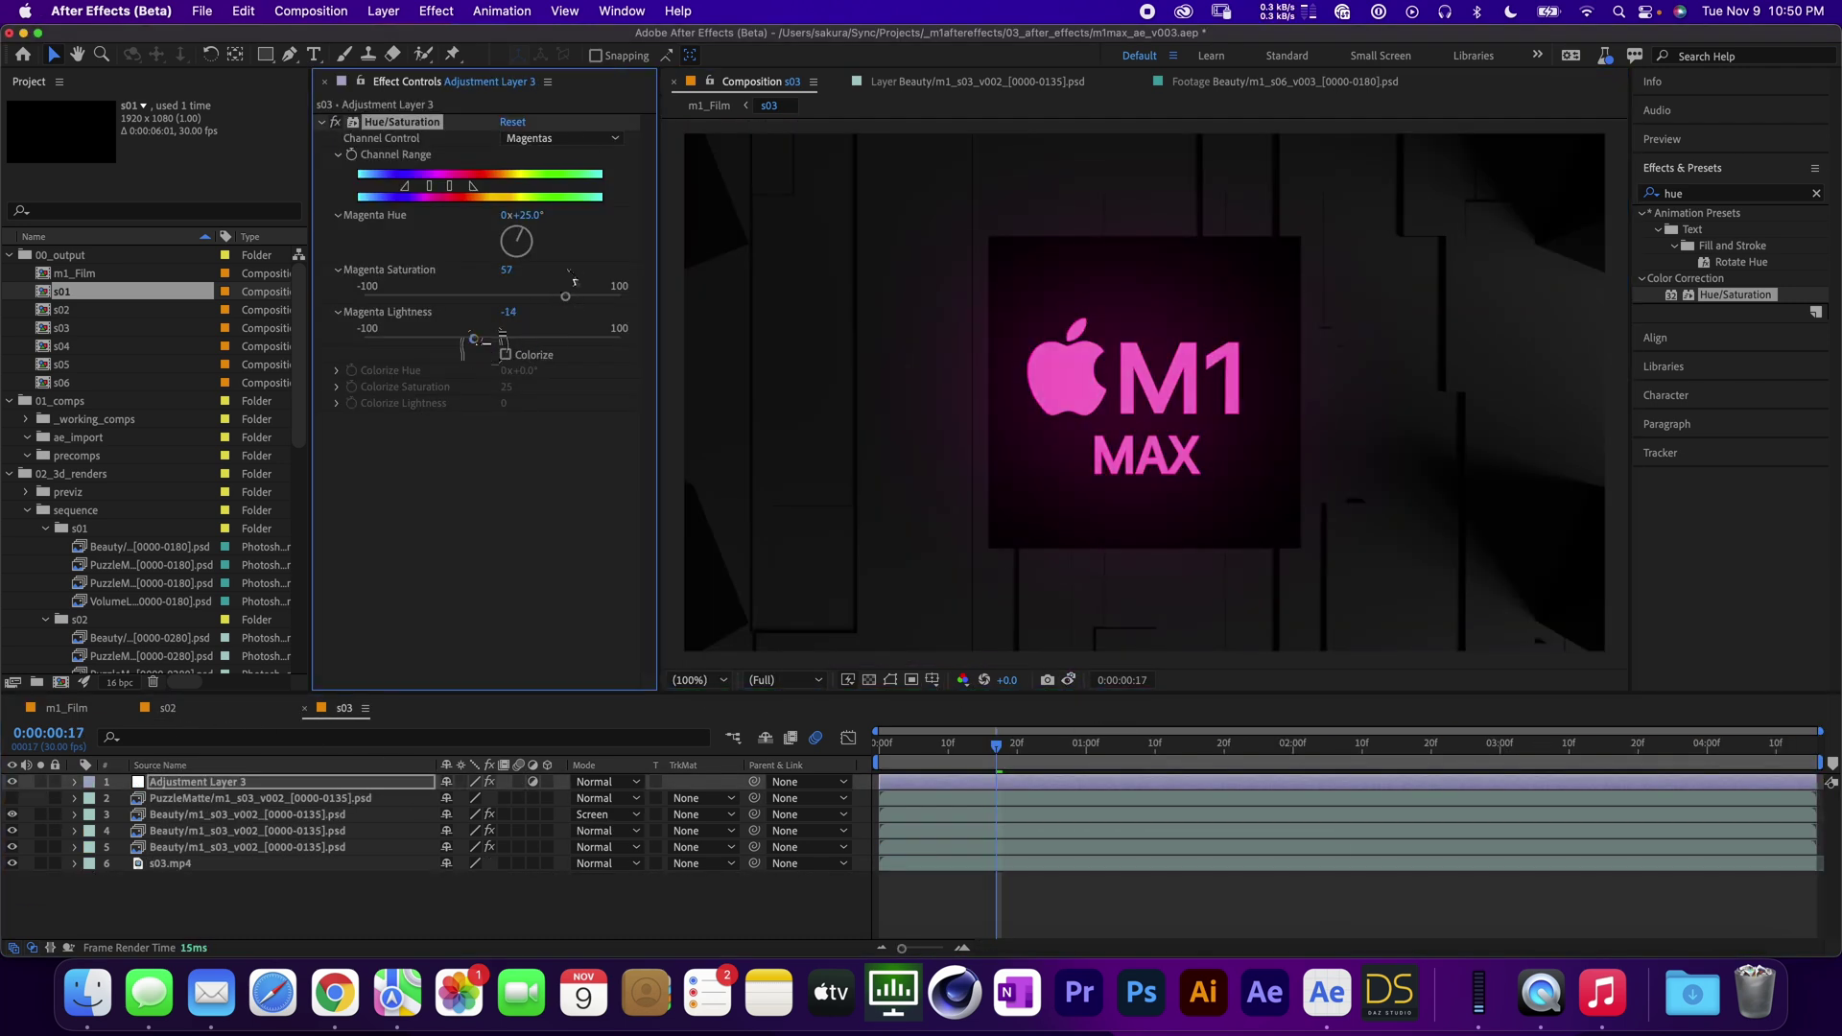
mouse_move(519, 240)
left_mouse_down()
mouse_move(561, 213)
mouse_move(530, 227)
left_mouse_up()
left_click(1067, 679)
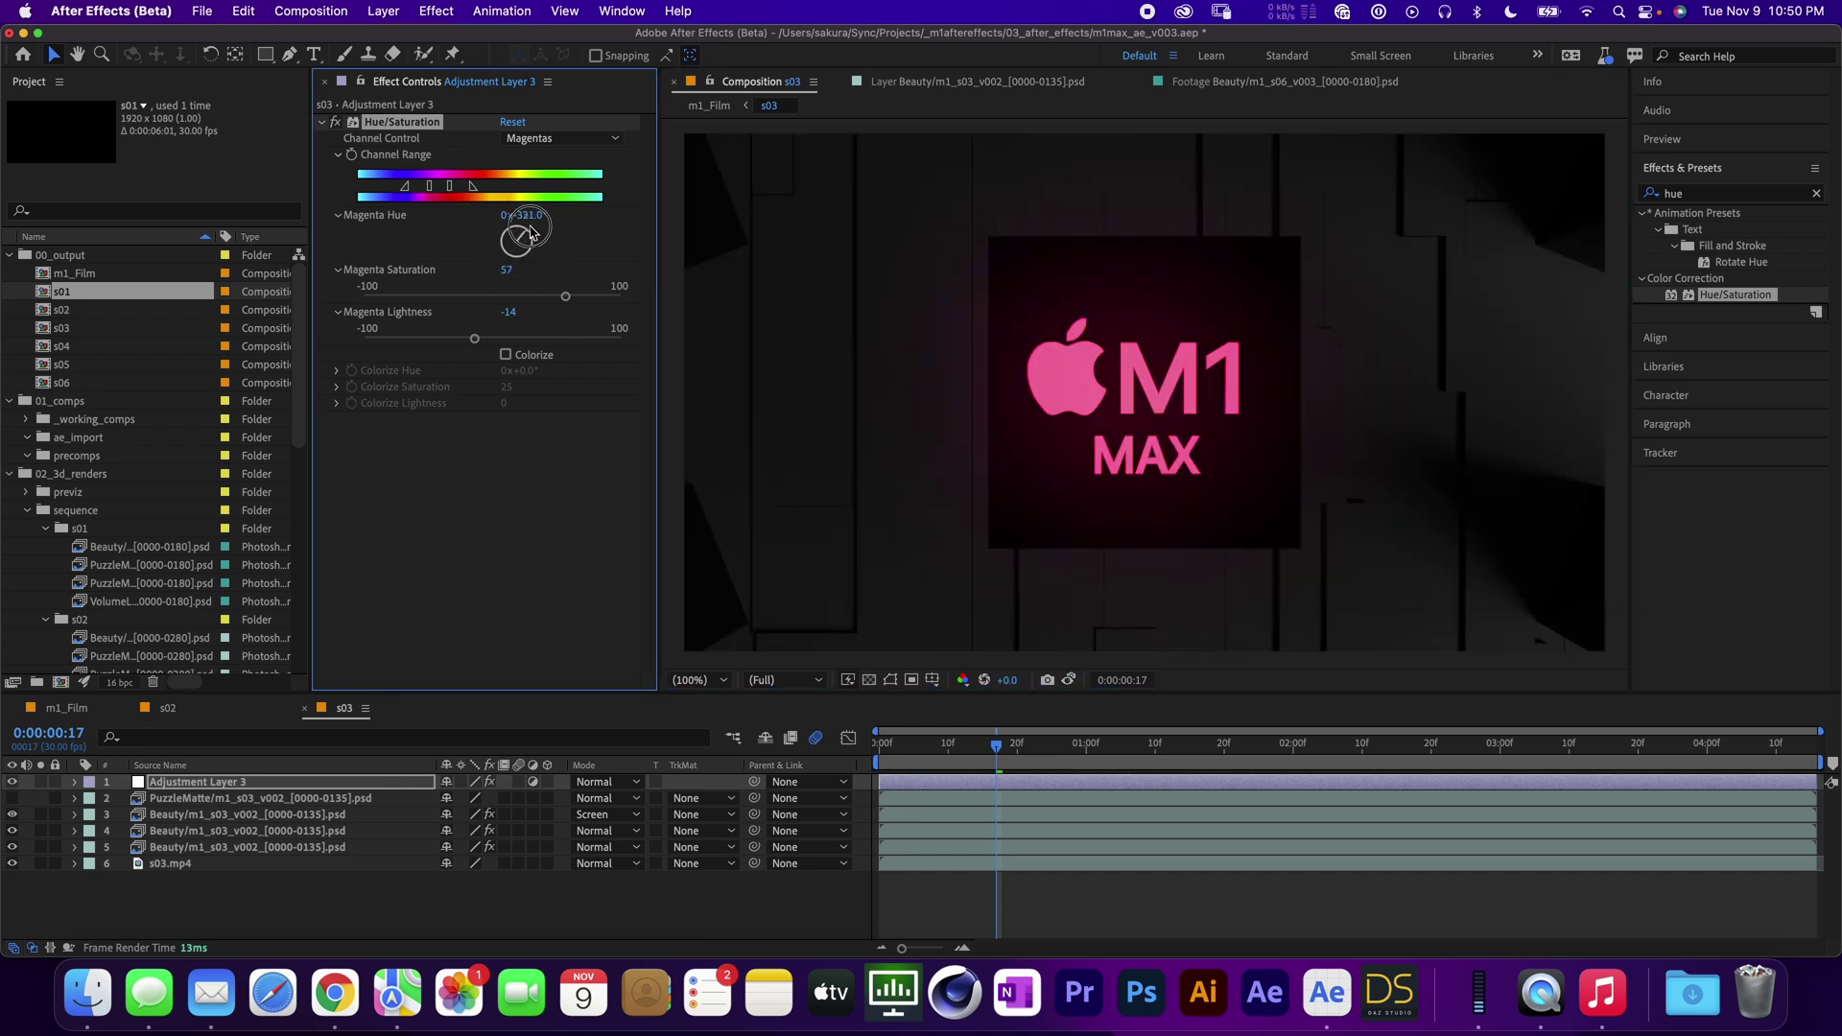
mouse_move(476, 339)
left_mouse_down()
mouse_move(601, 336)
mouse_move(449, 332)
left_mouse_up()
key("super+s")
key("space")
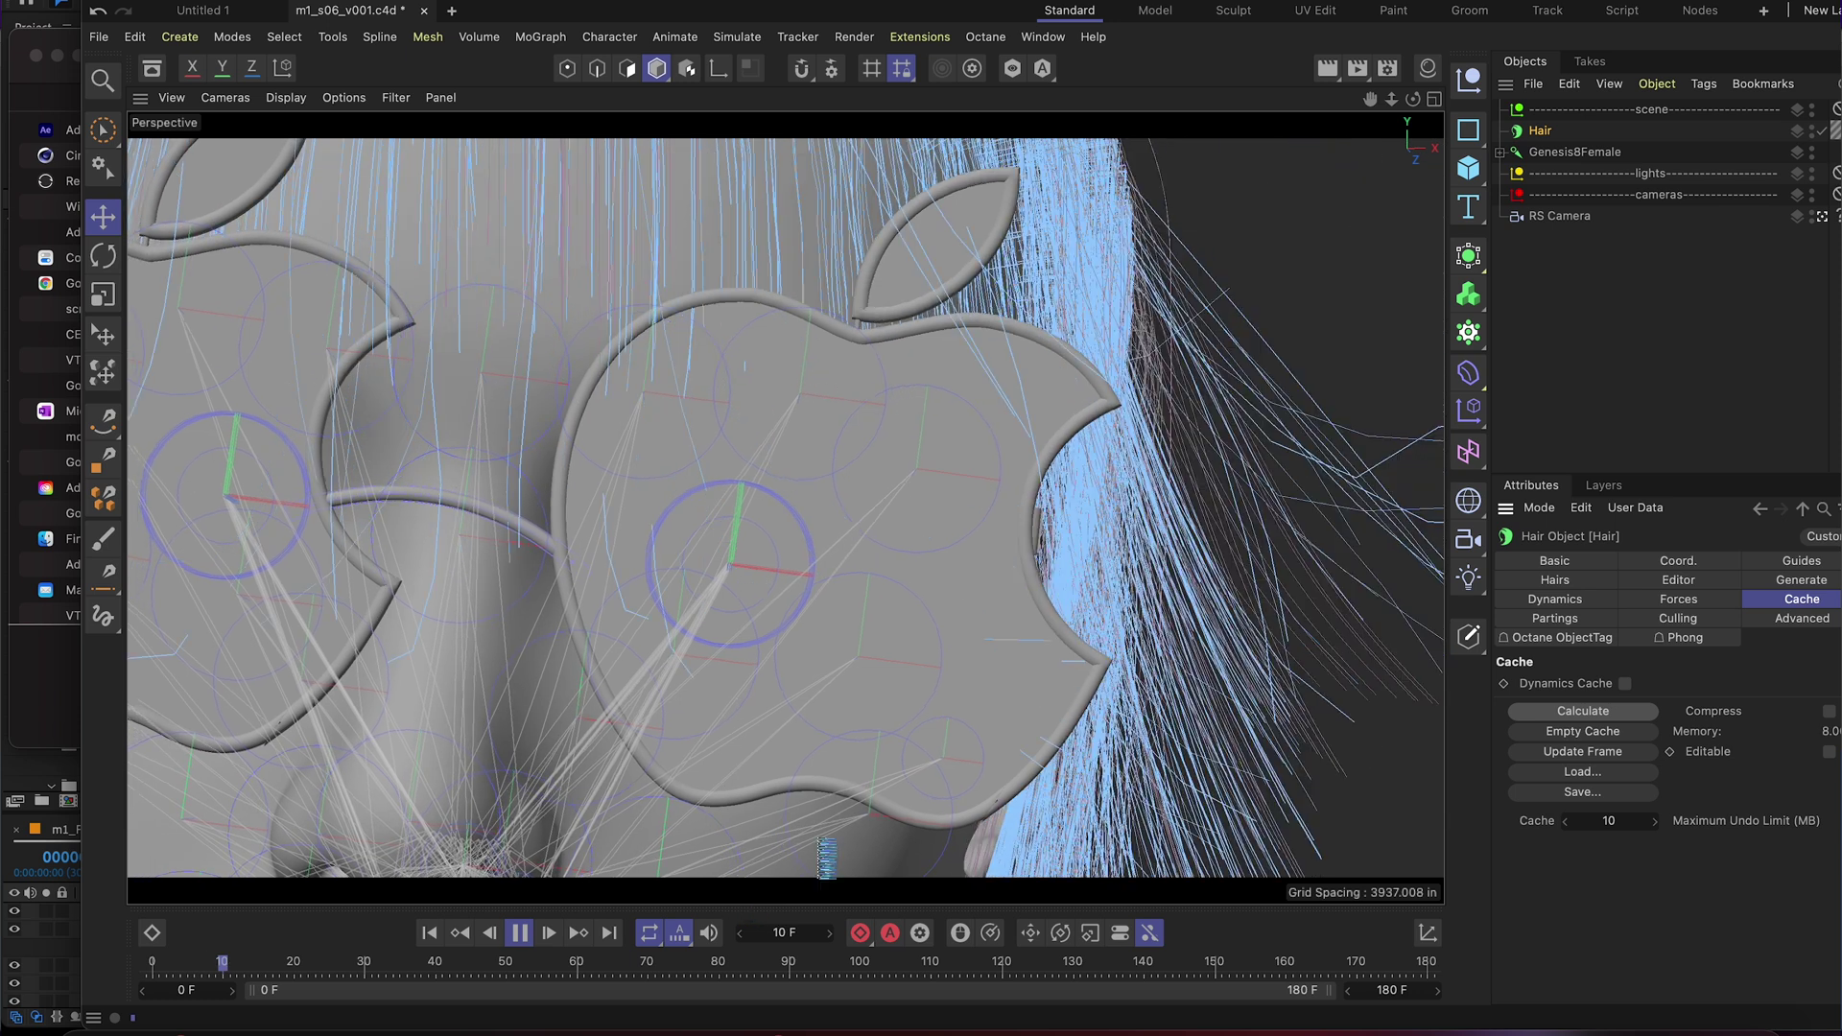
Calculate the Hair dynamics cache in Cinema 4D's m1_s06_v001 scene and uncover Activity Monitor to check memory usage
left_click(1636, 709)
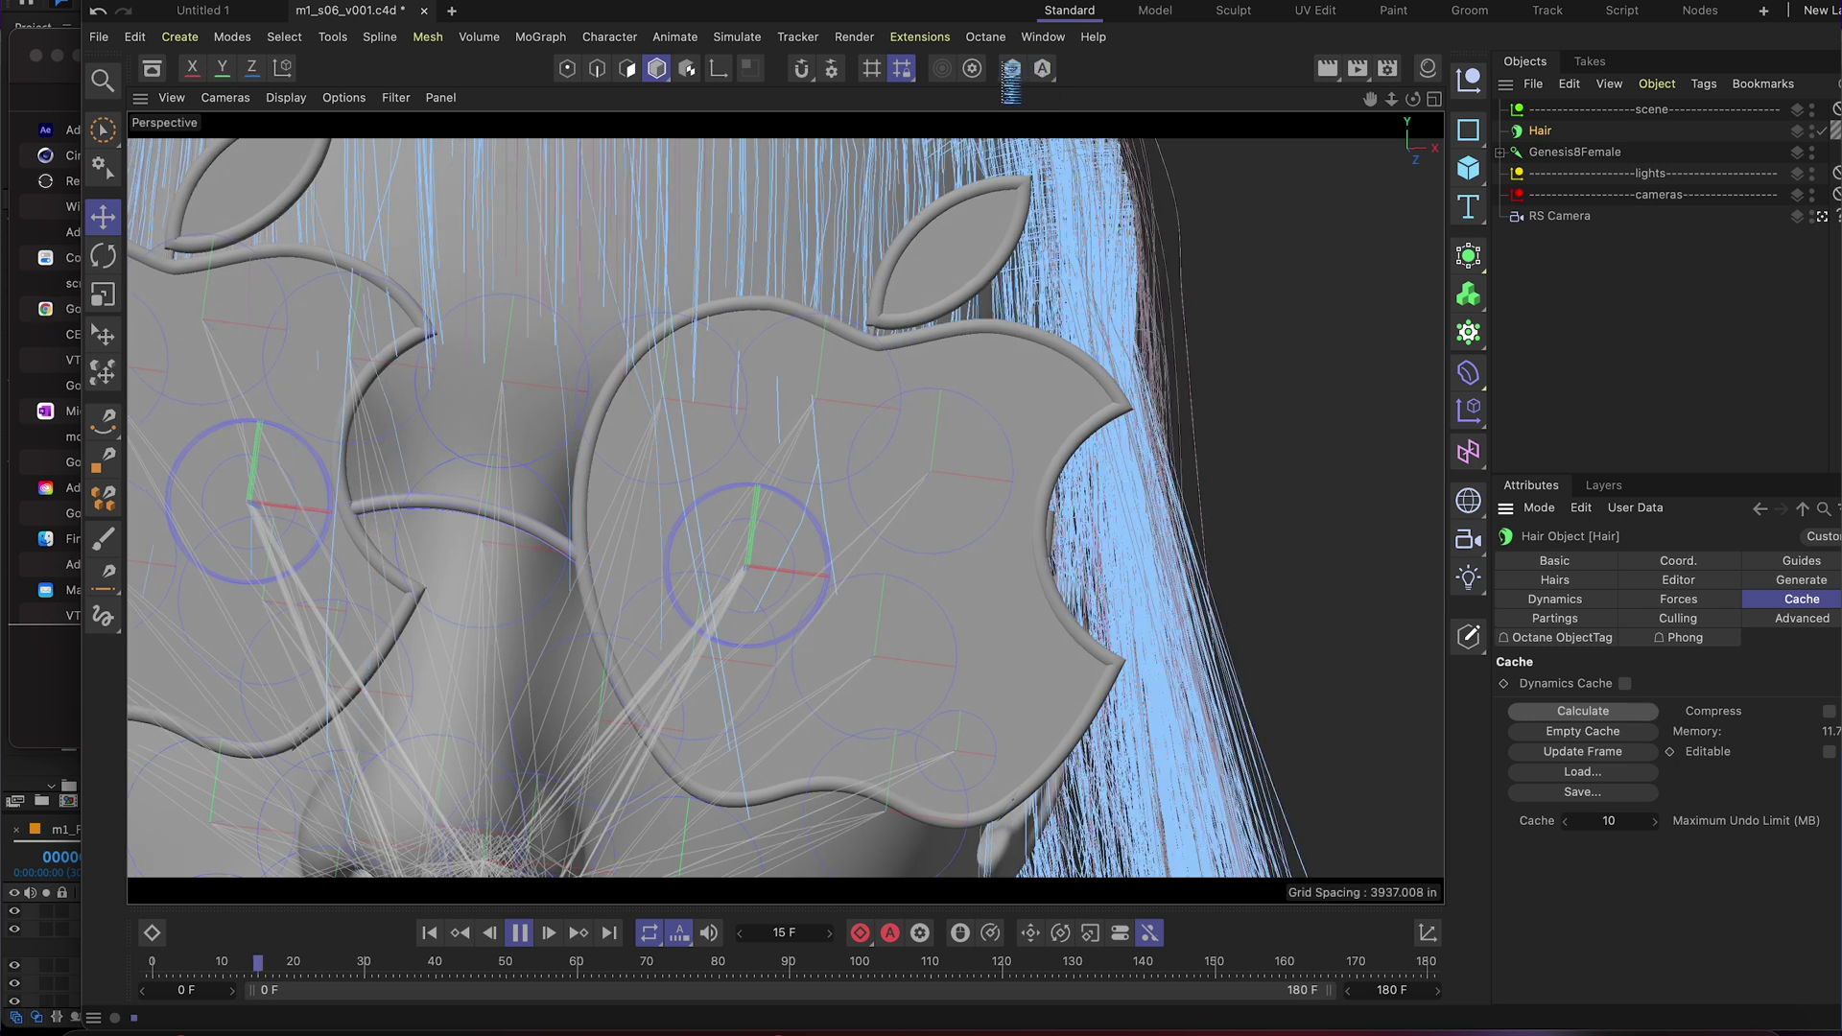
left_click_drag(874, 29, 1488, 8)
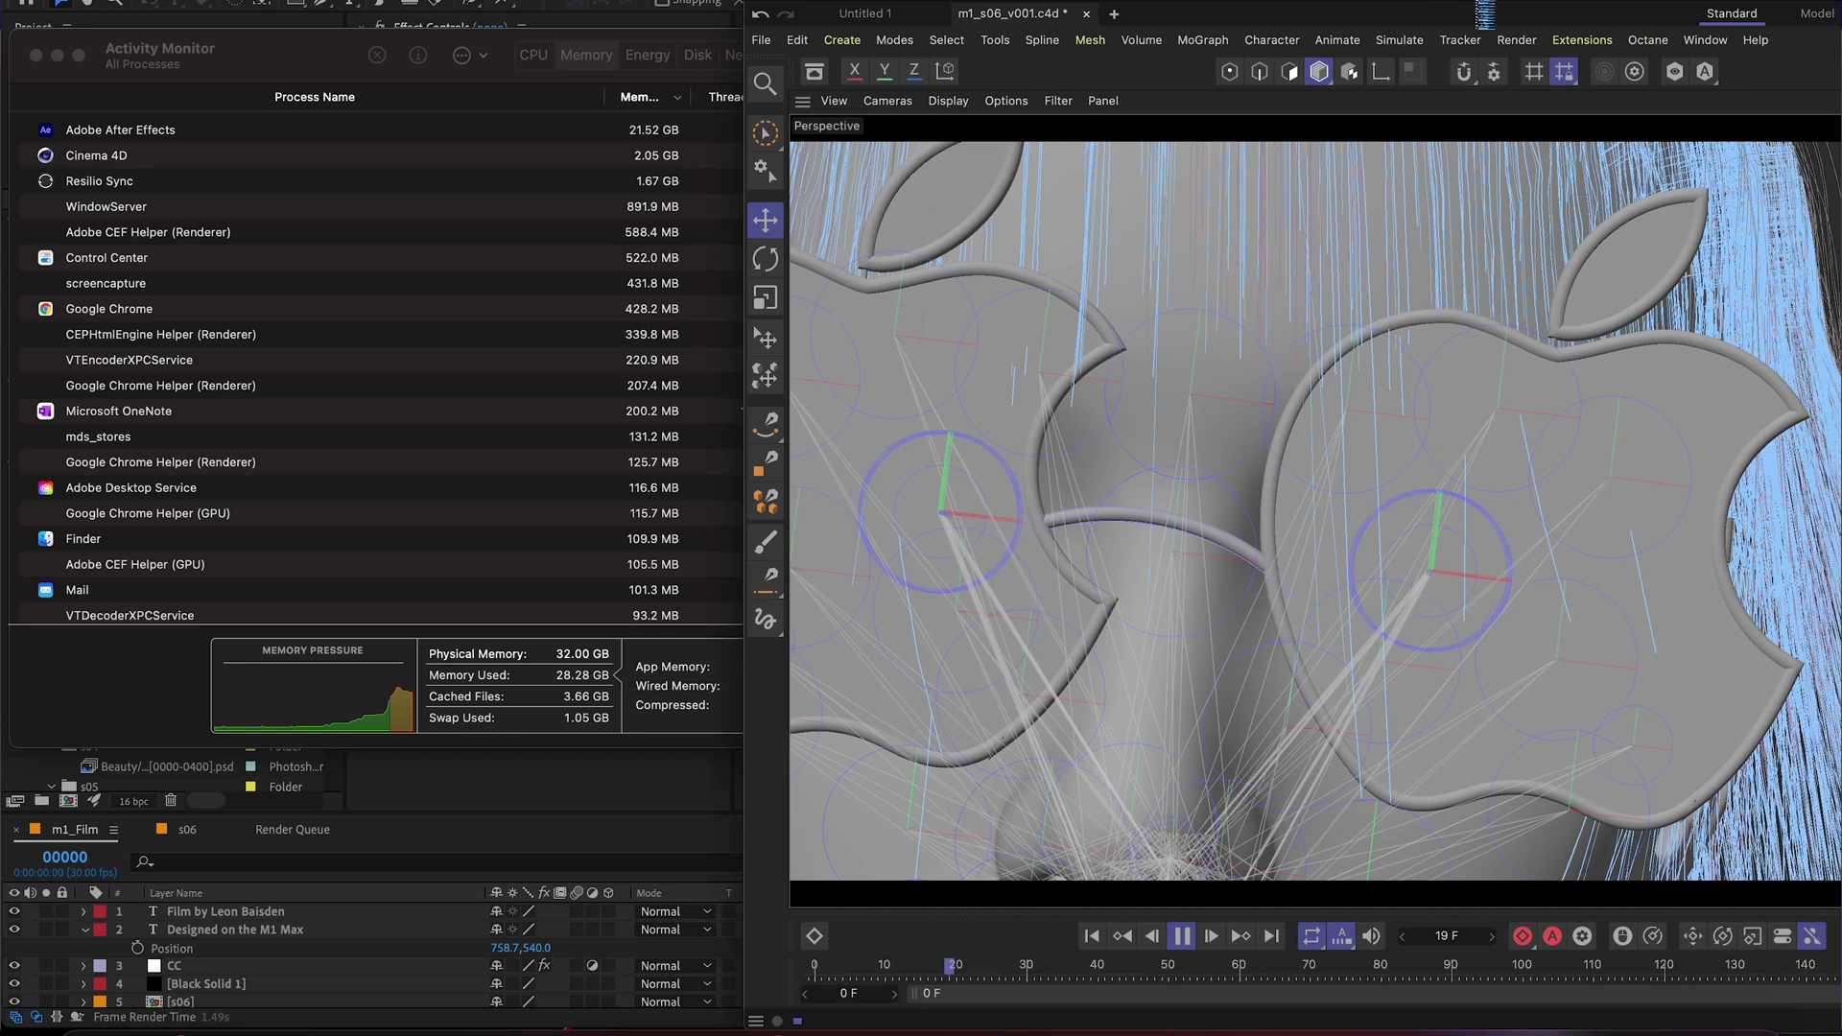
left_click(671, 671)
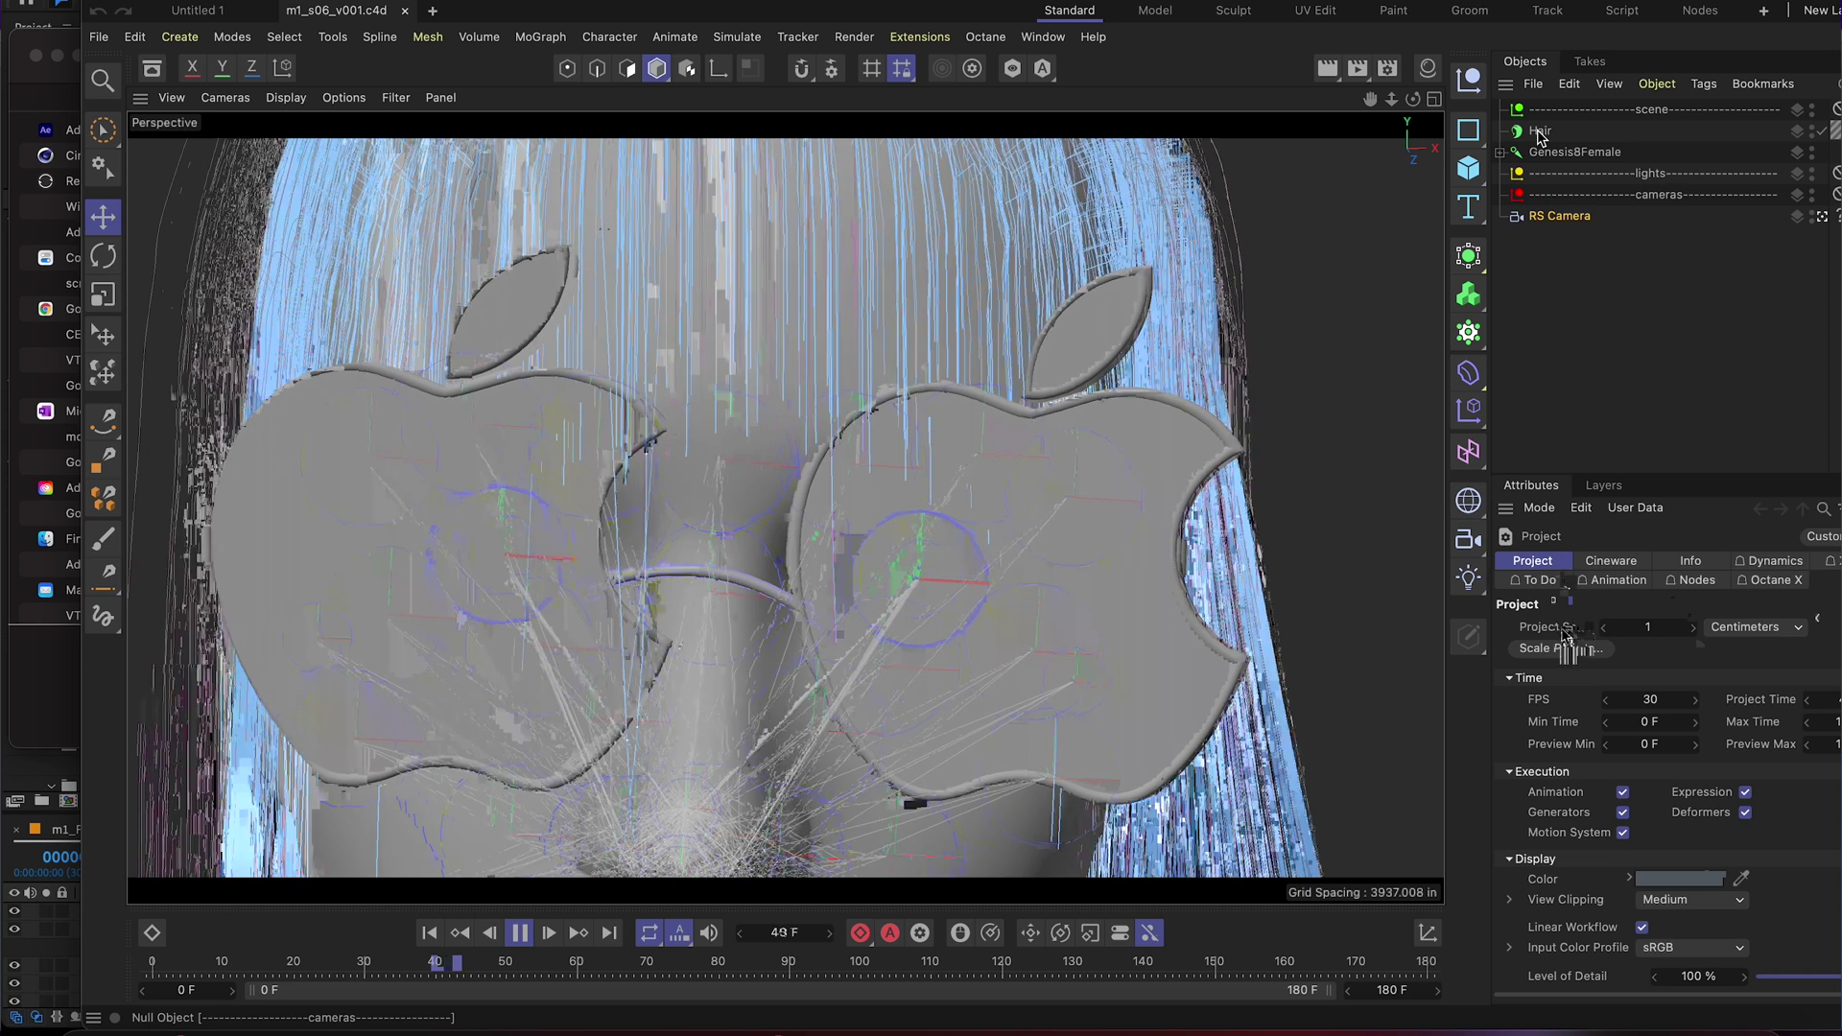
Select the Hair object, show its Cache settings and calculate the dynamics cache
left_click(1538, 131)
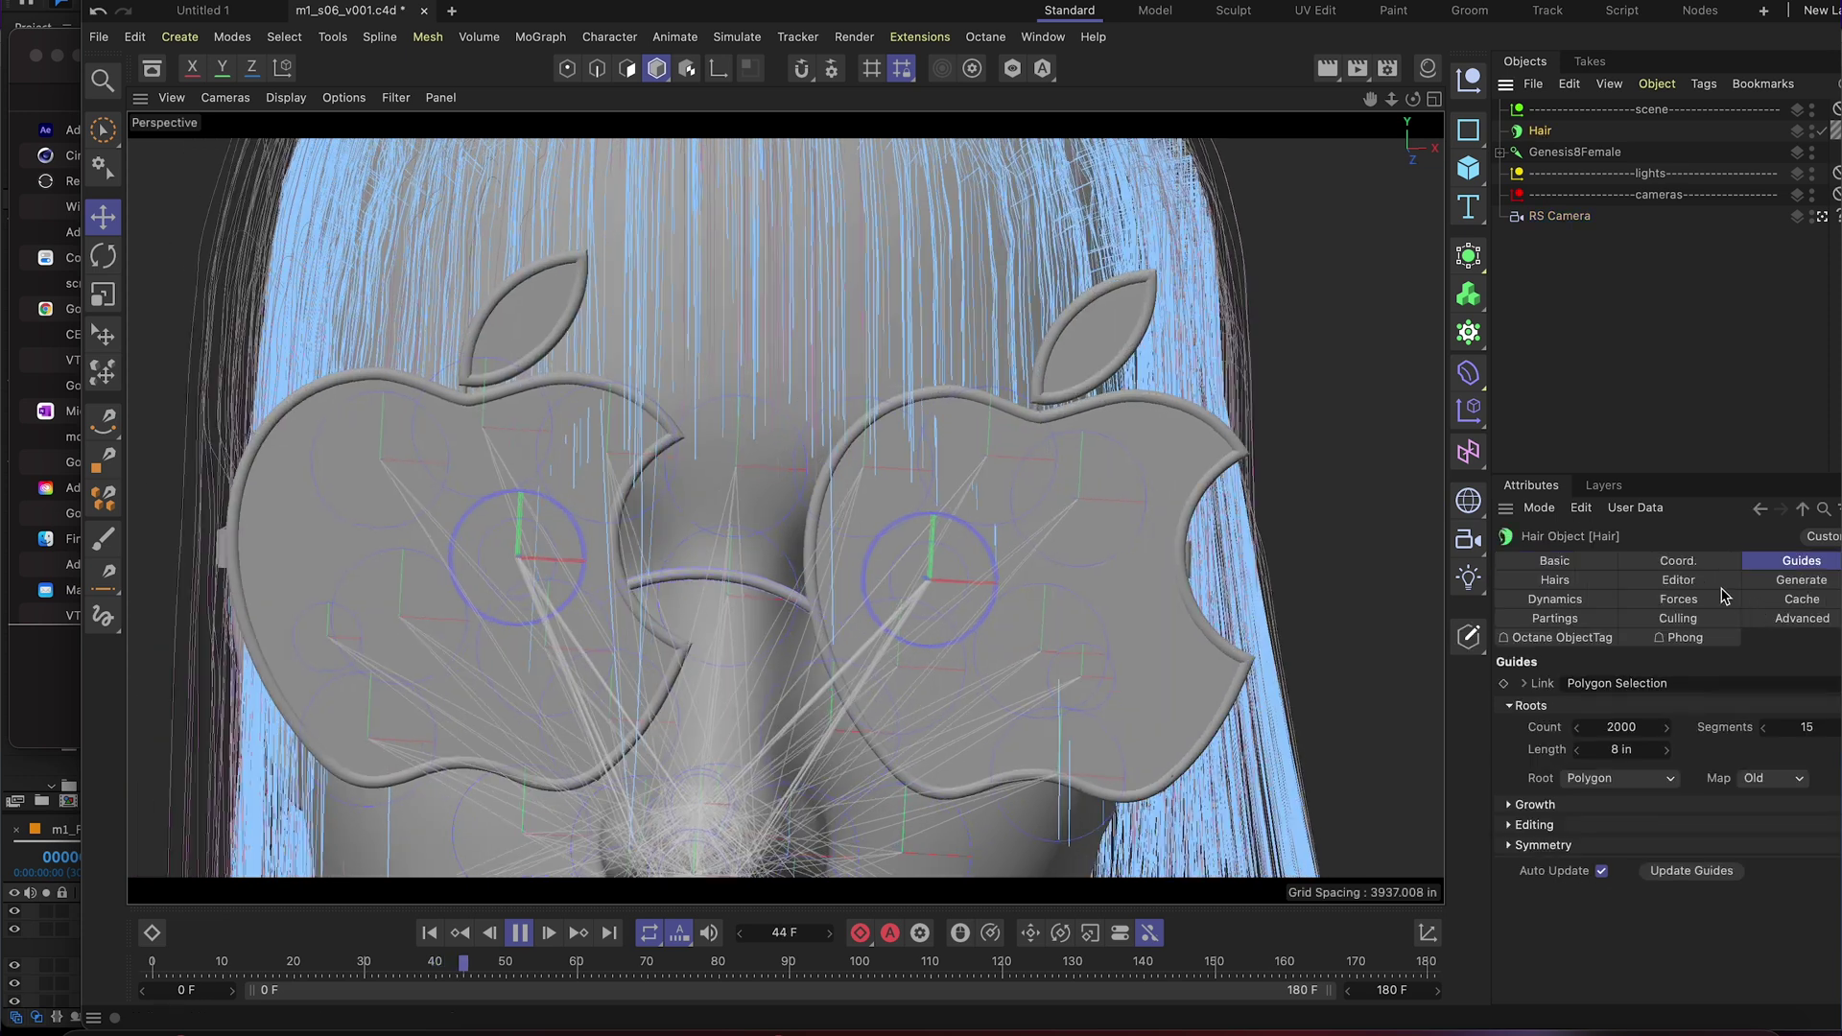
left_click(1795, 599)
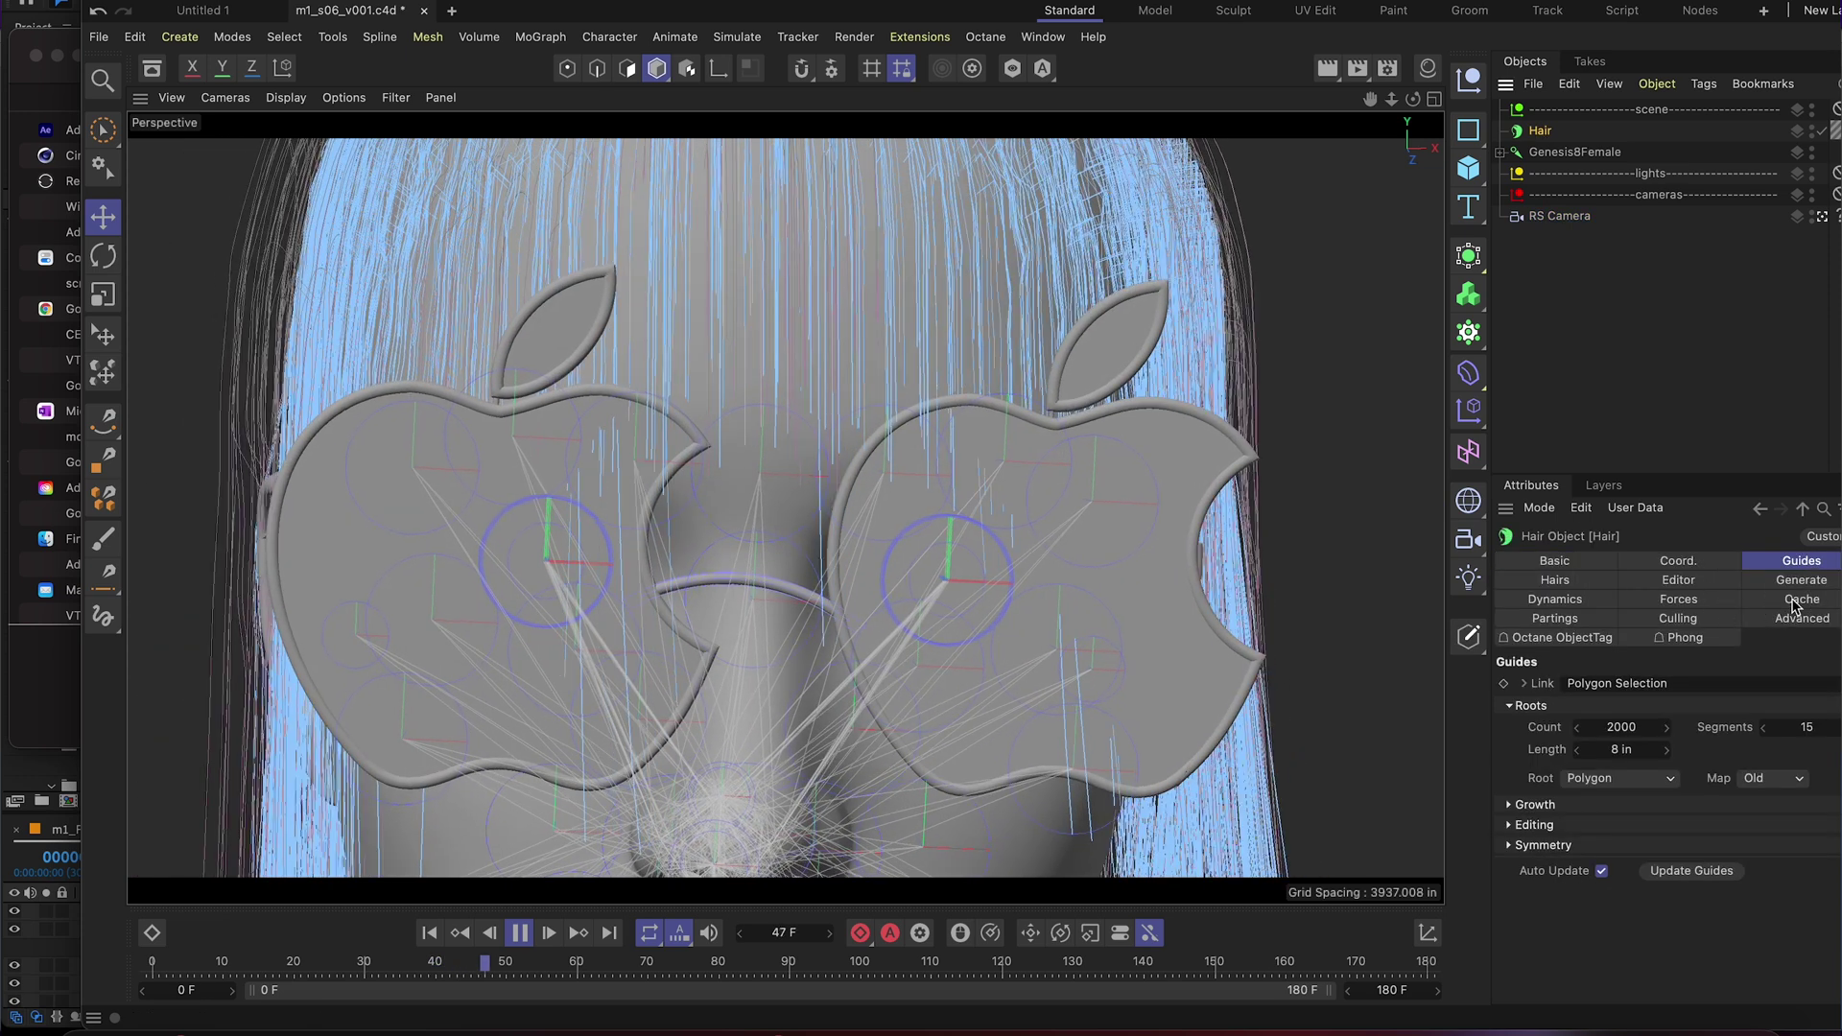
left_click(1584, 712)
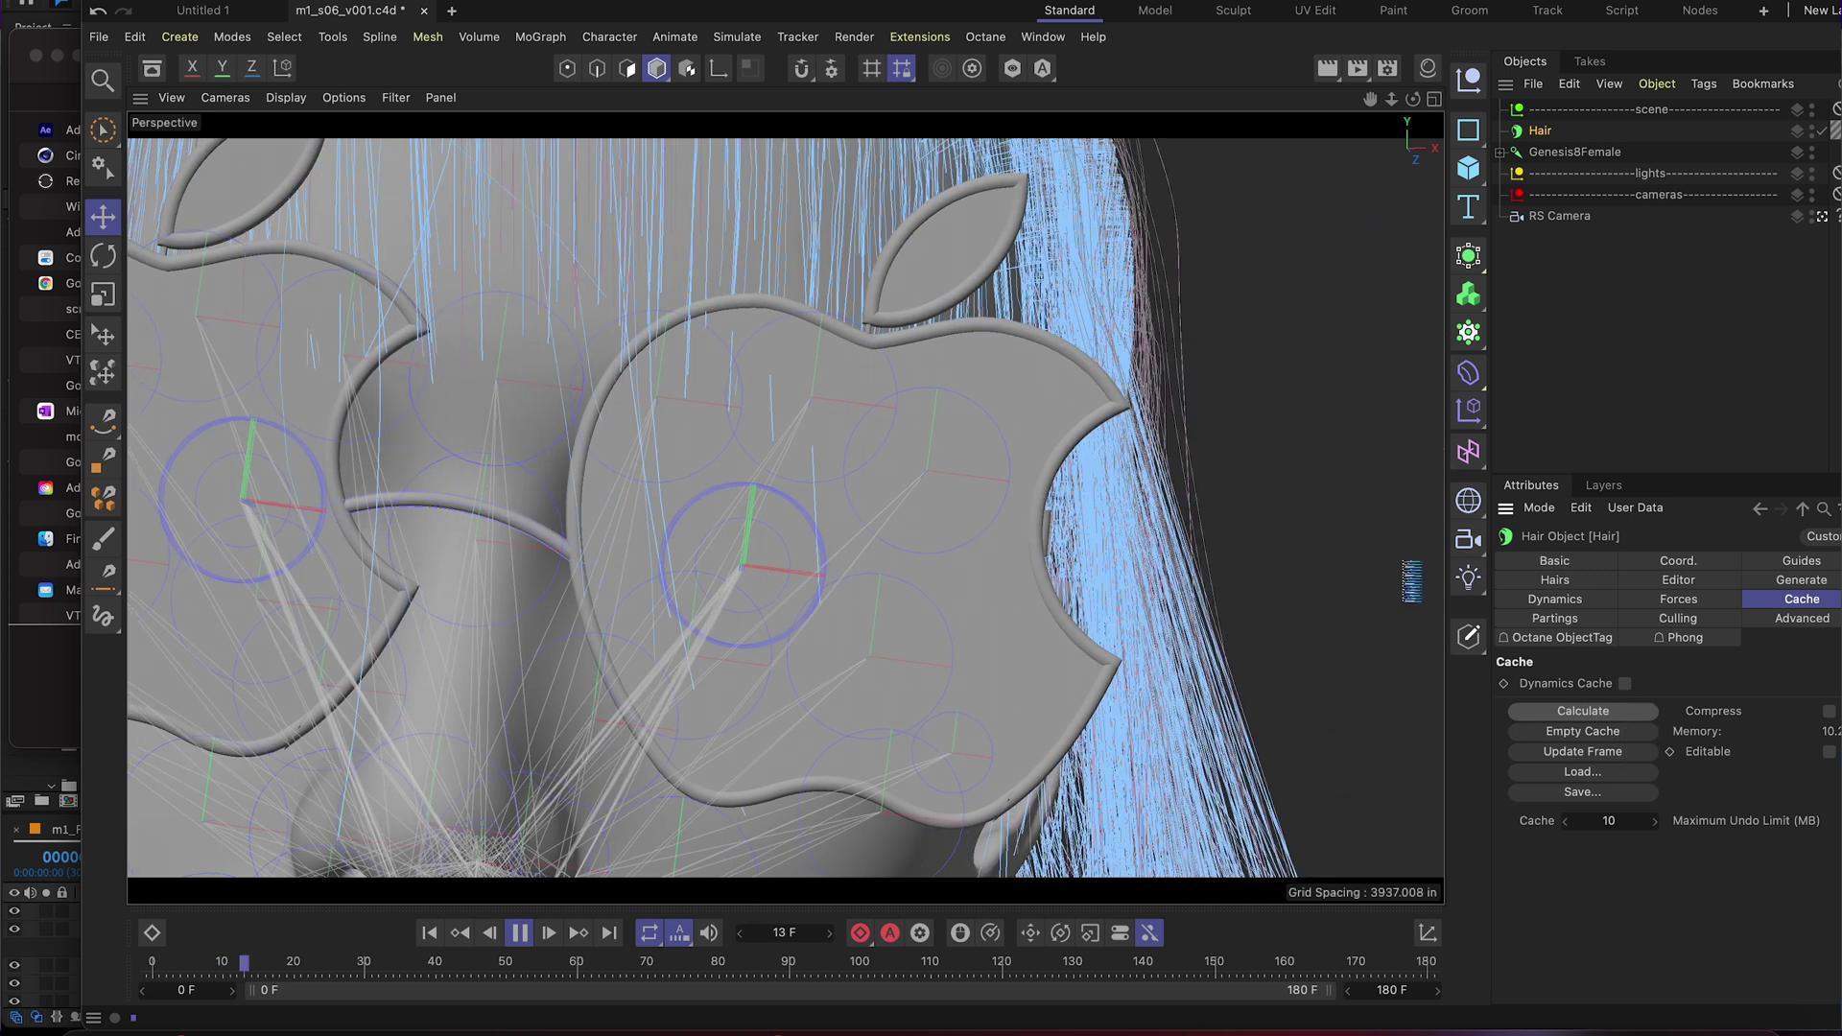
Move Cinema 4D aside, examine the memory pressure in Activity Monitor and switch to After Effects
left_click_drag(877, 36, 1508, 18)
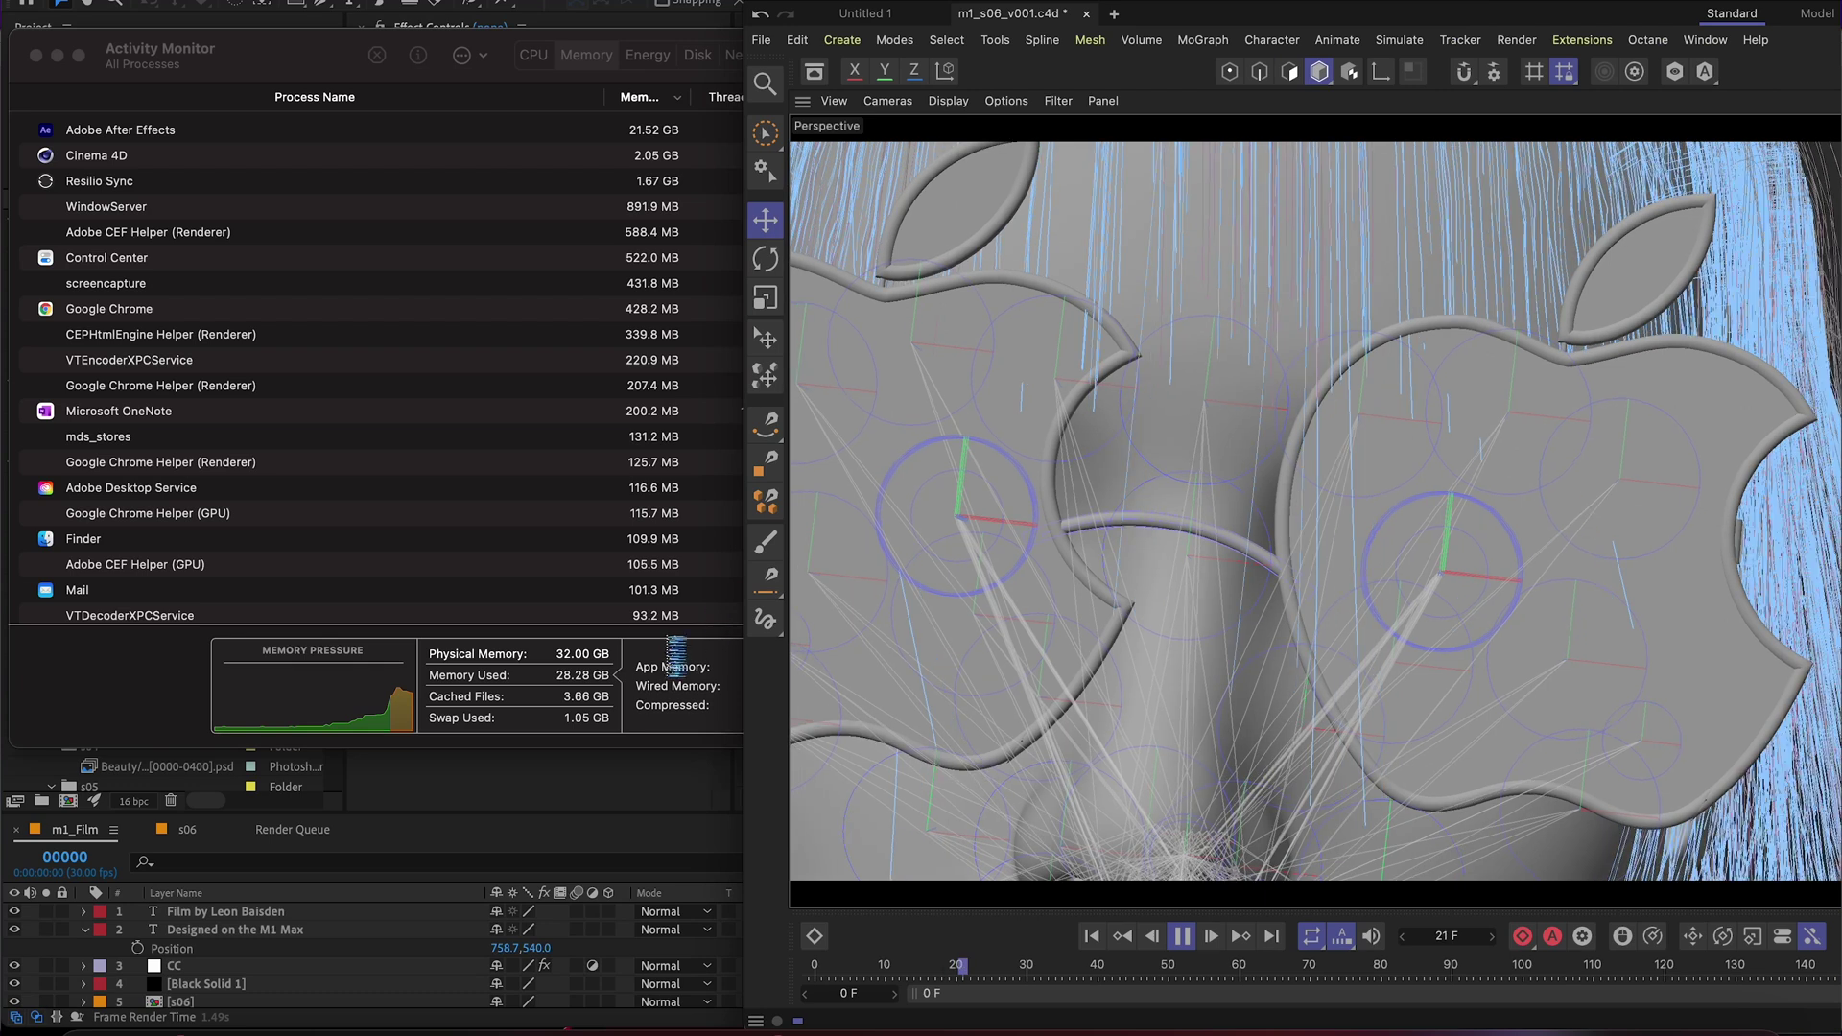
left_click(671, 671)
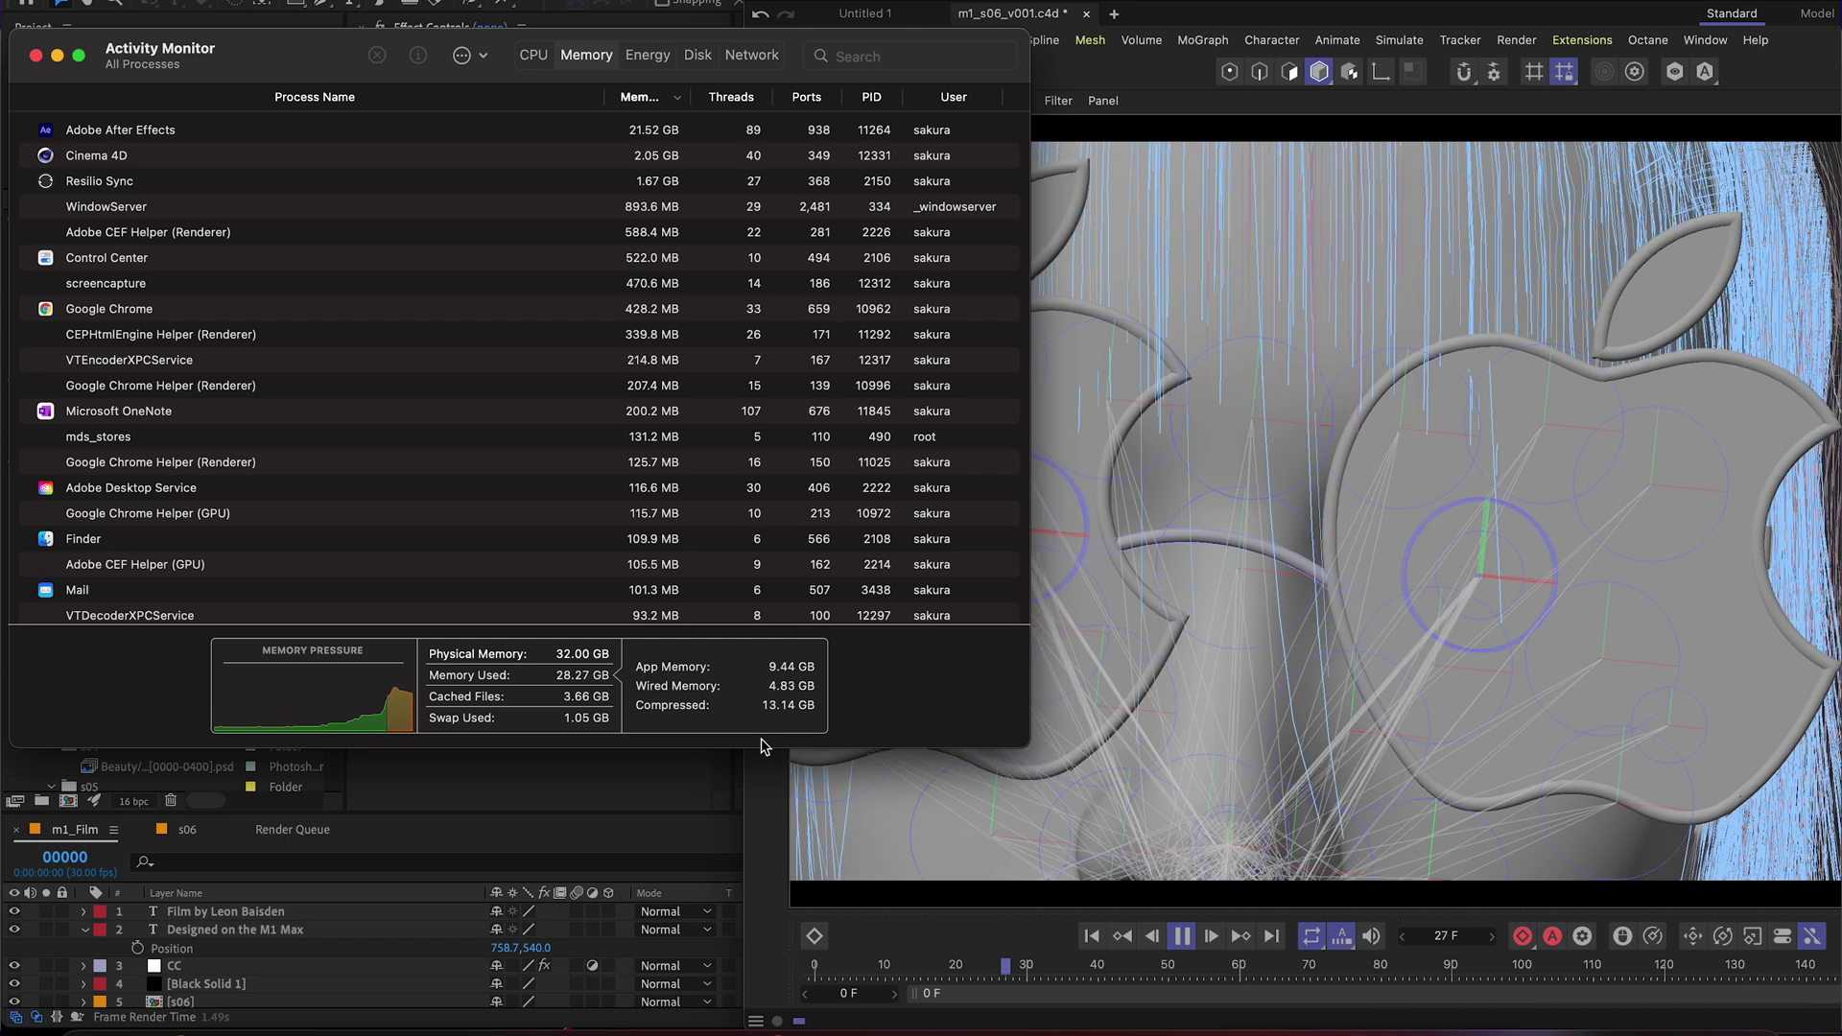
left_click(617, 846)
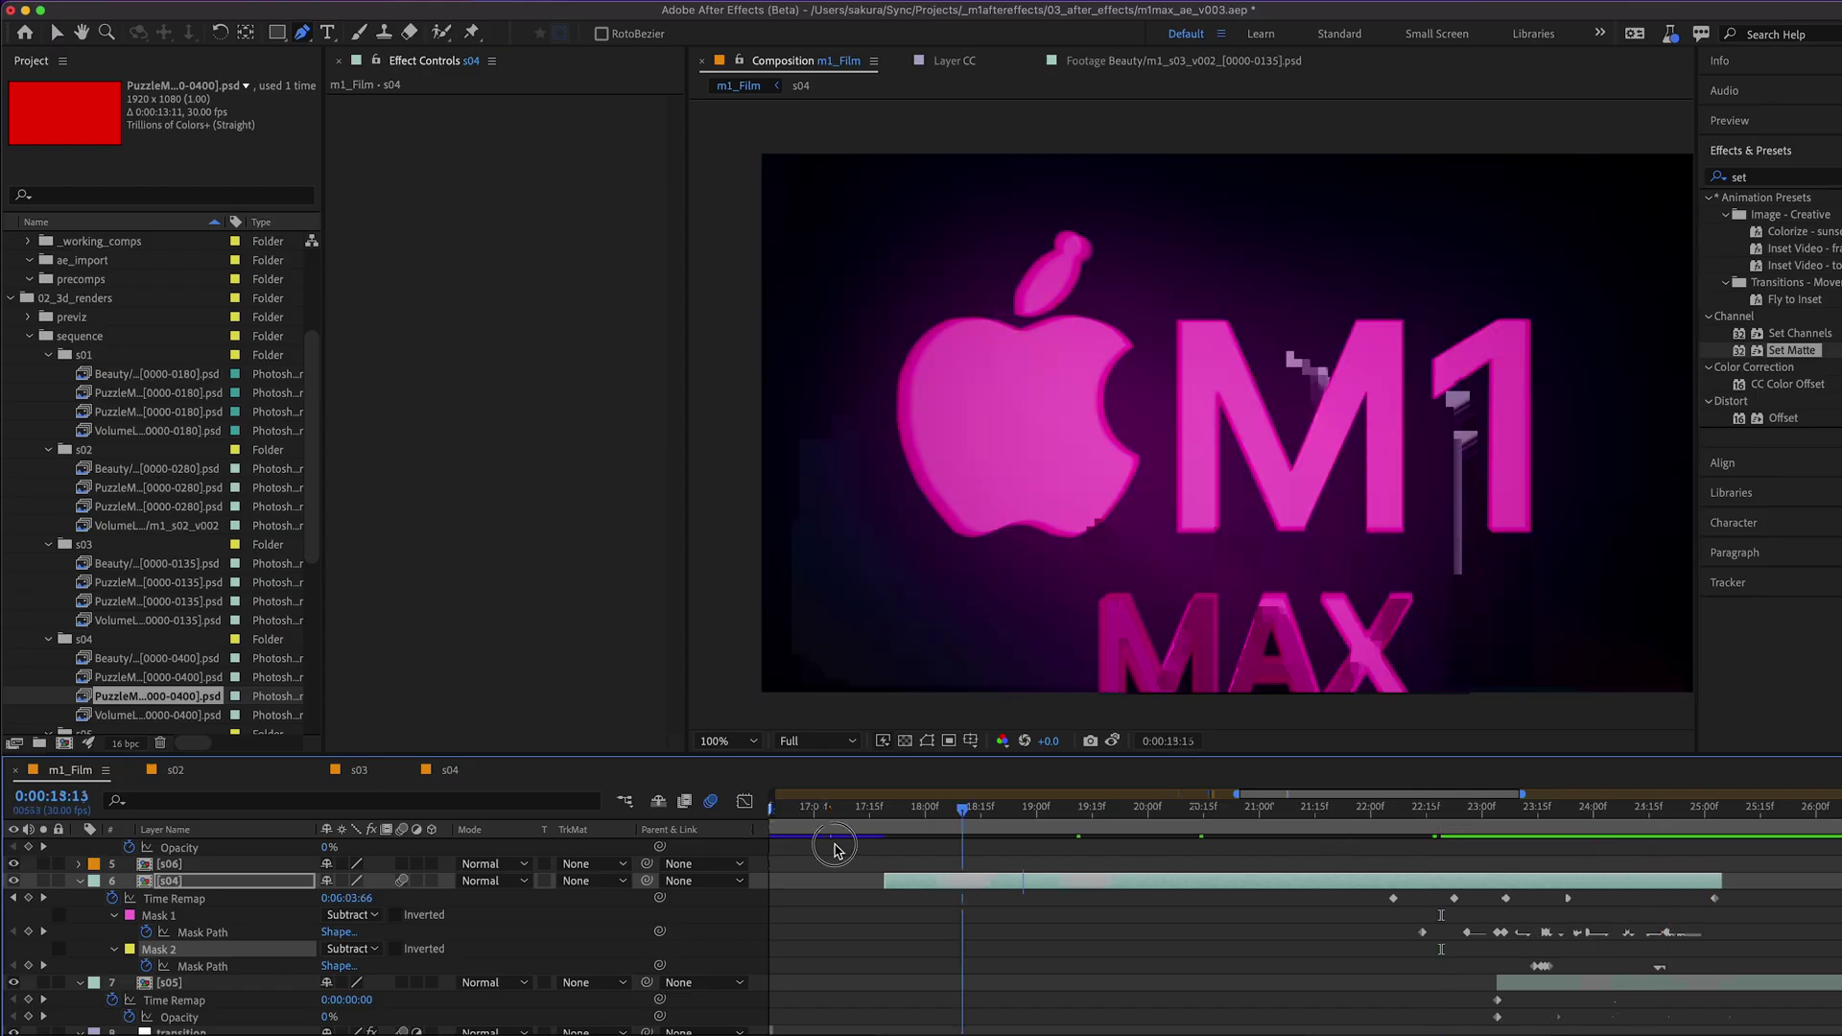
Scrub the m1_Film composition to 0:00:13:20 with the full frame fitted in the viewer and the timeline showing the whole film
left_click(929, 825)
key("comma")
key("comma")
key("comma")
left_click_drag(929, 825, 1114, 828)
key("minus")
left_click(728, 740)
left_click(745, 411)
left_click(1110, 828)
left_click(1156, 823)
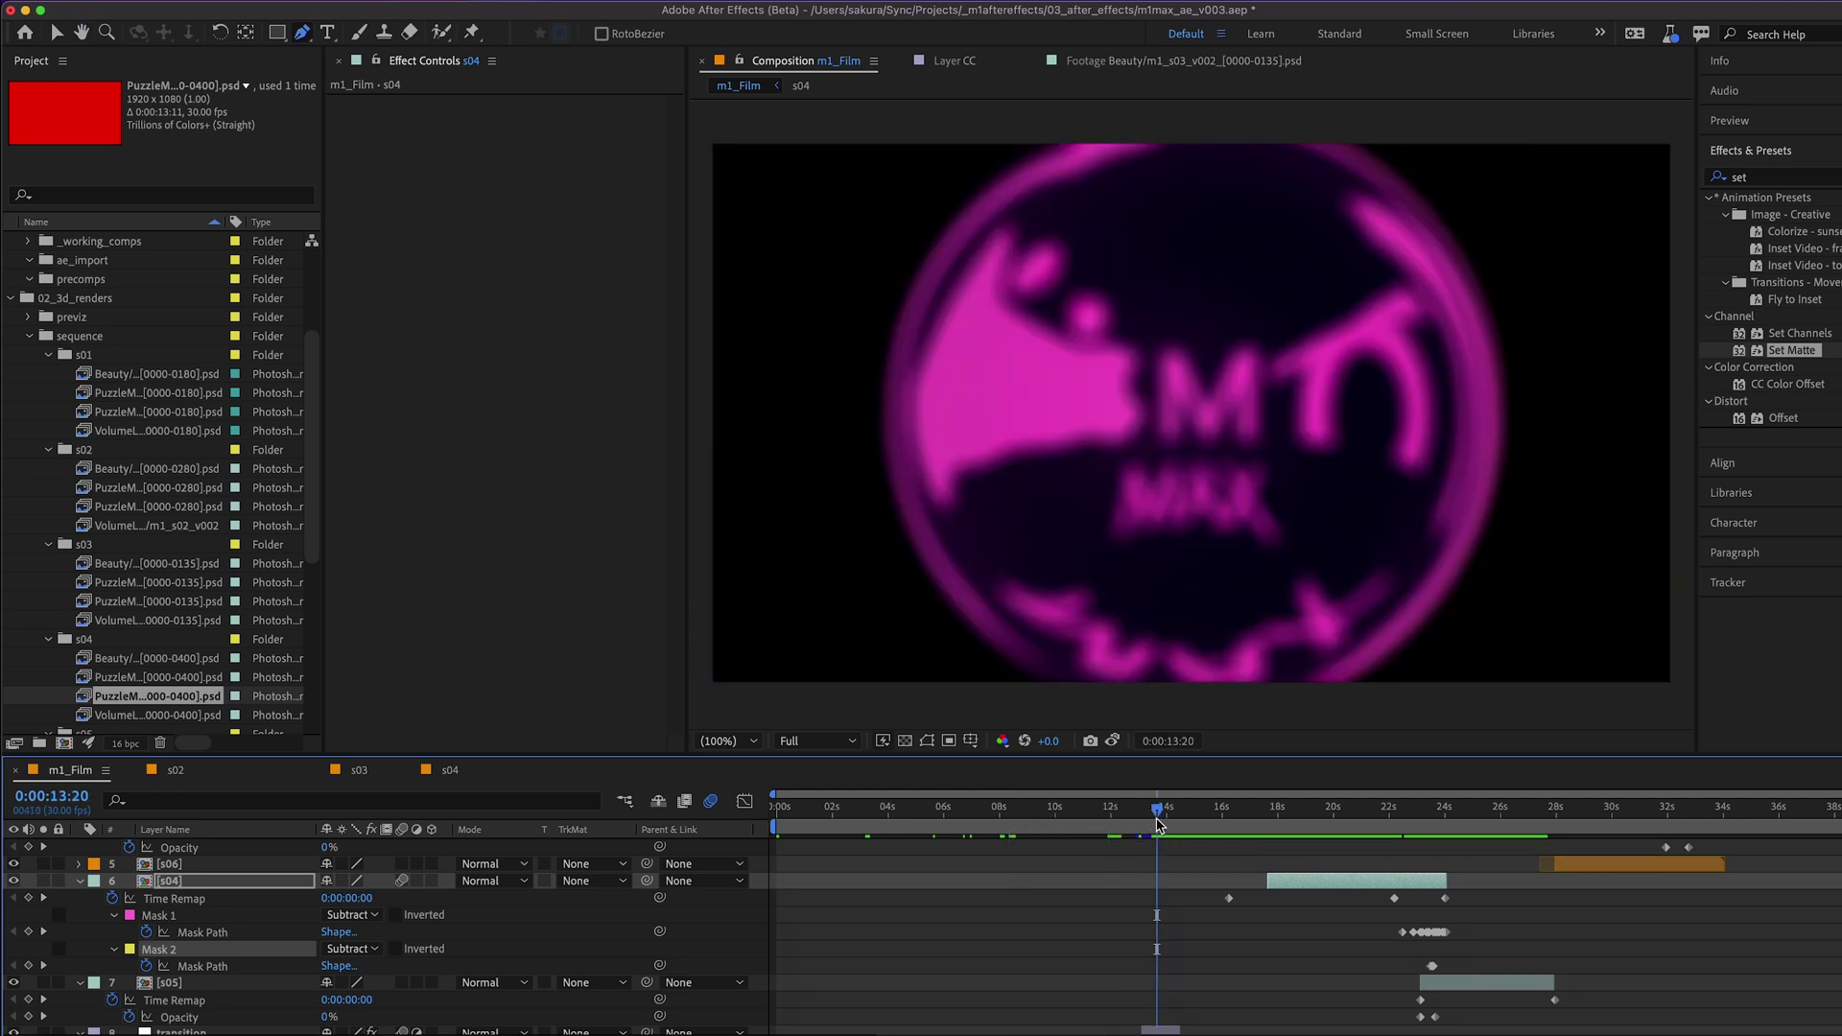
Preview m1_Film from 0:00:13:13 and display the effects of the CC adjustment layer
key("space")
left_click(1151, 822)
scroll(1161, 868, "up", 3)
left_click(1166, 883)
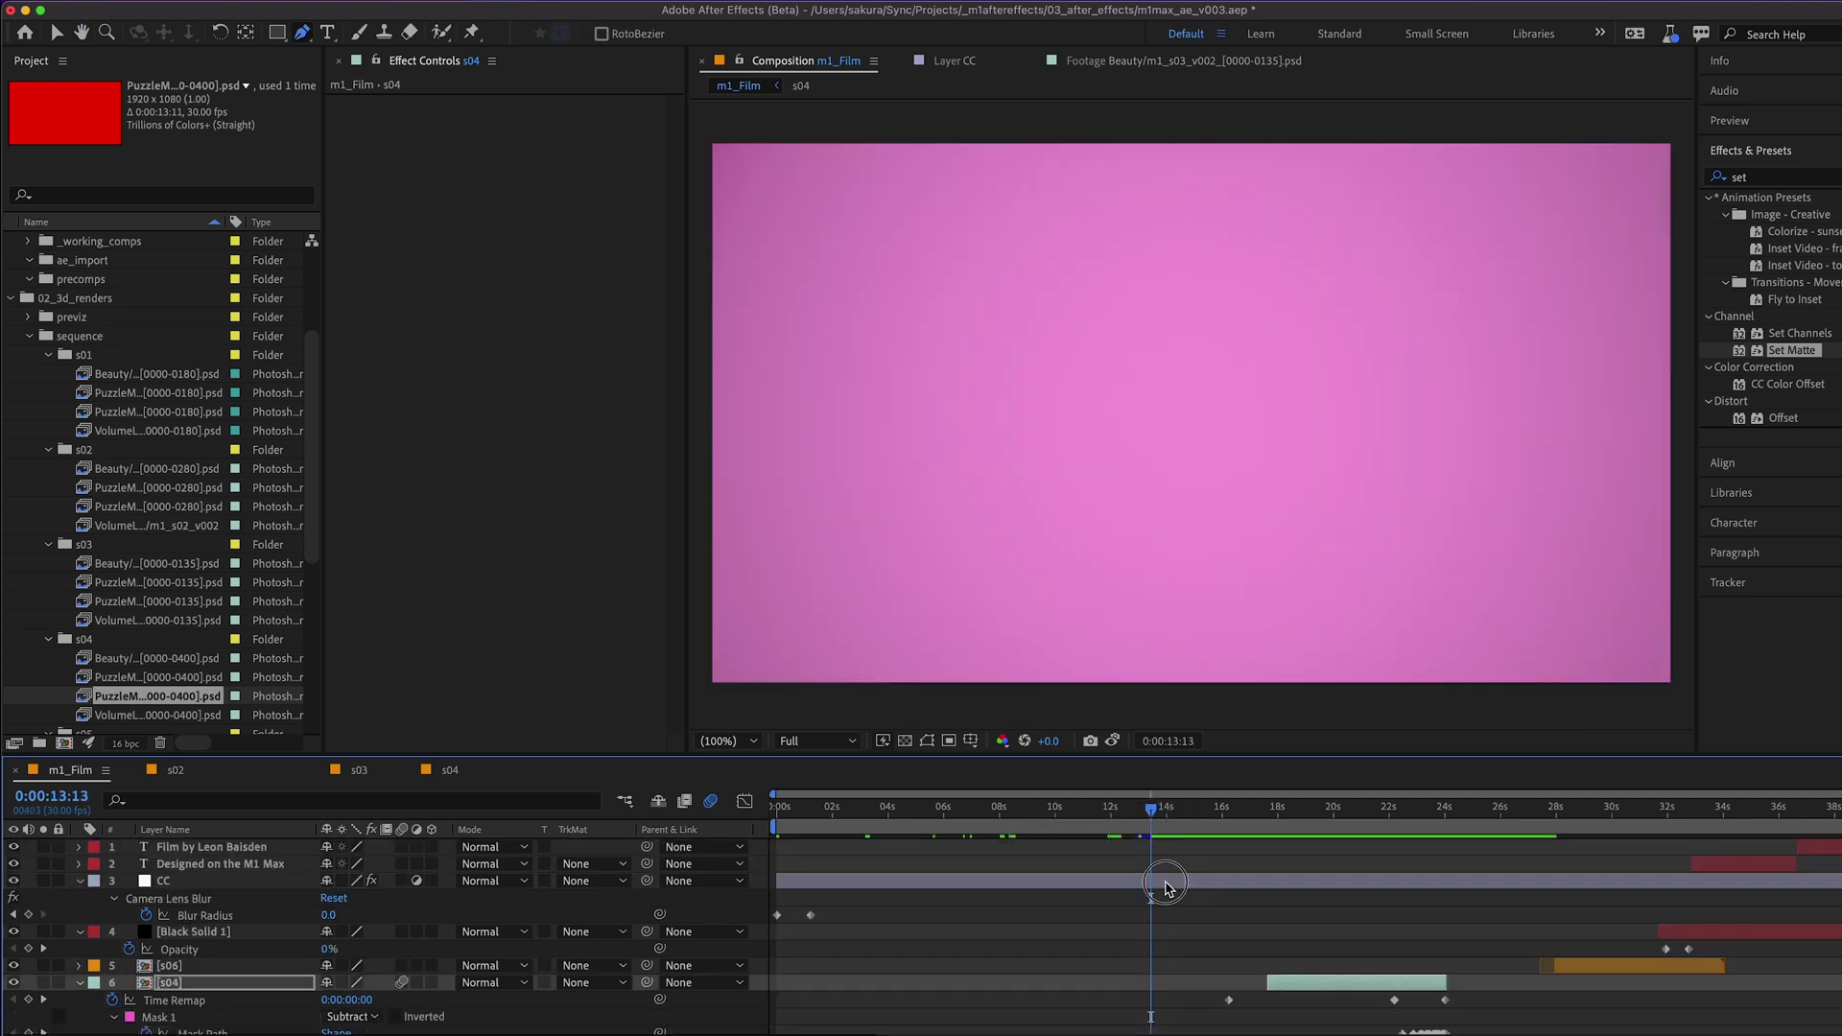
key("space")
Preview the film with the CC layer's Color Balance disabled, stop at 0:00:15:15 and re-enable the effect
left_click(350, 102)
key("space")
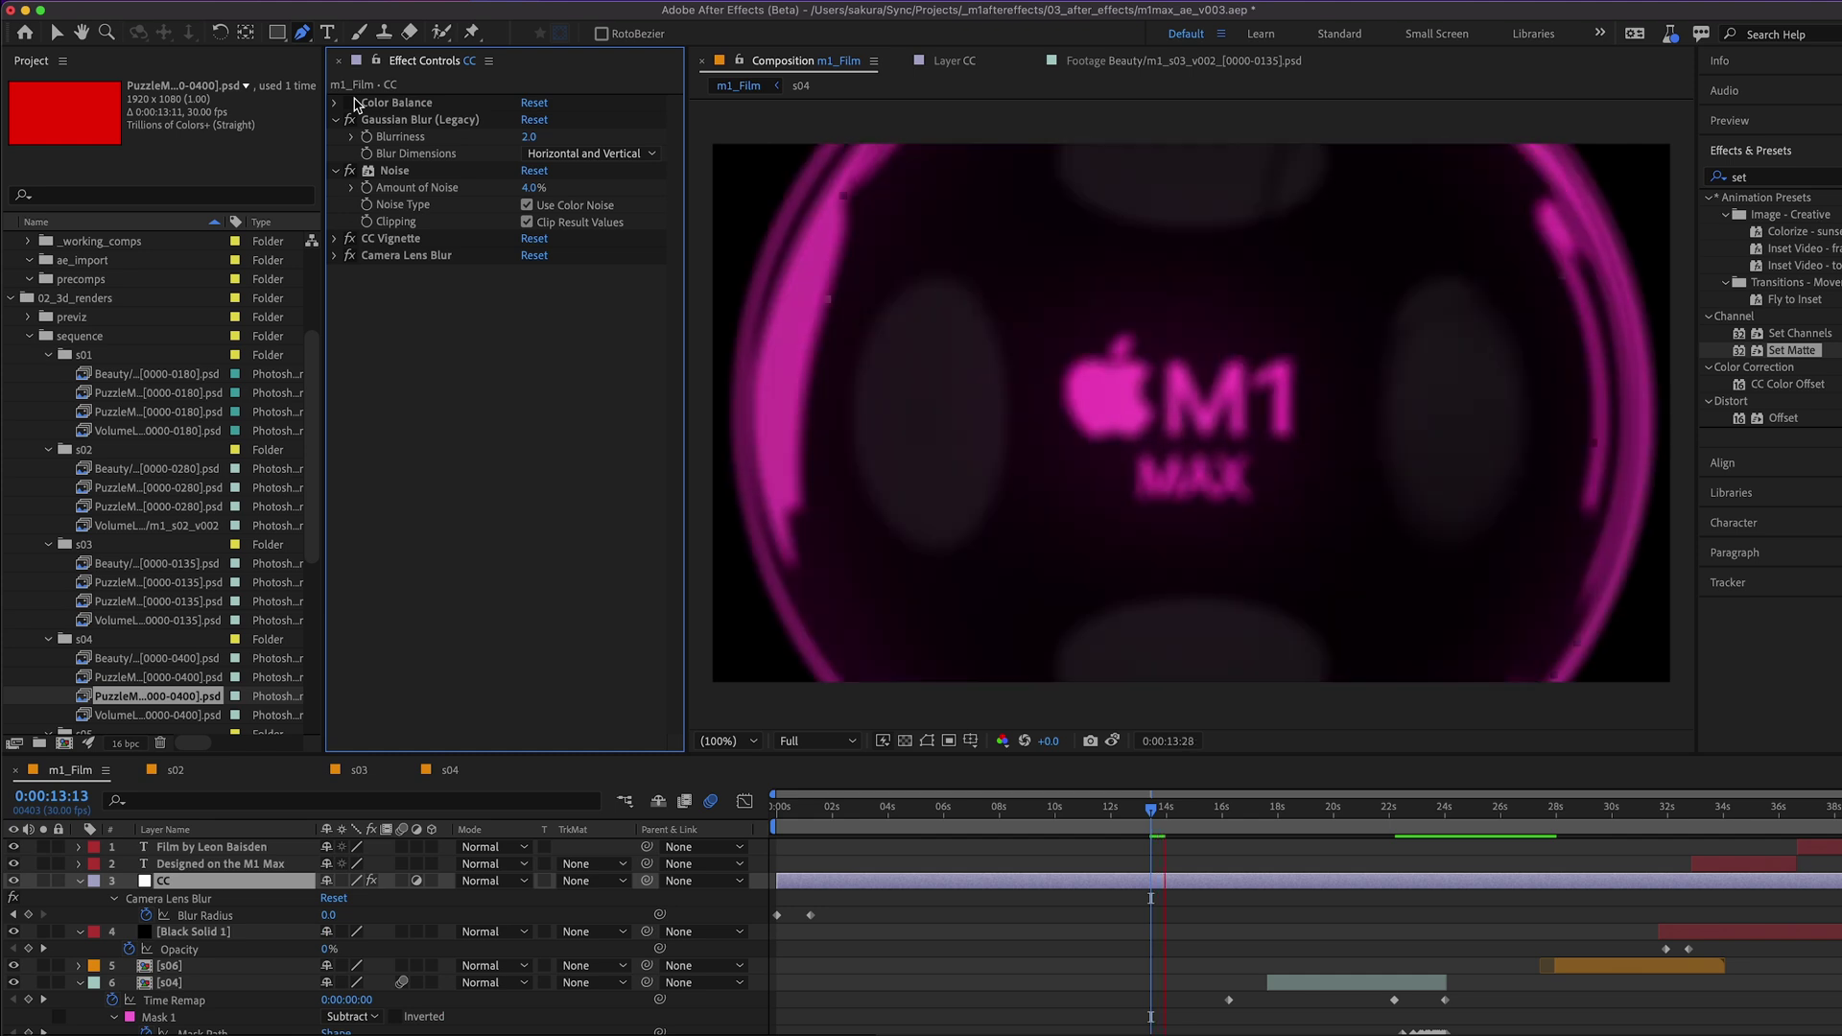
key("space")
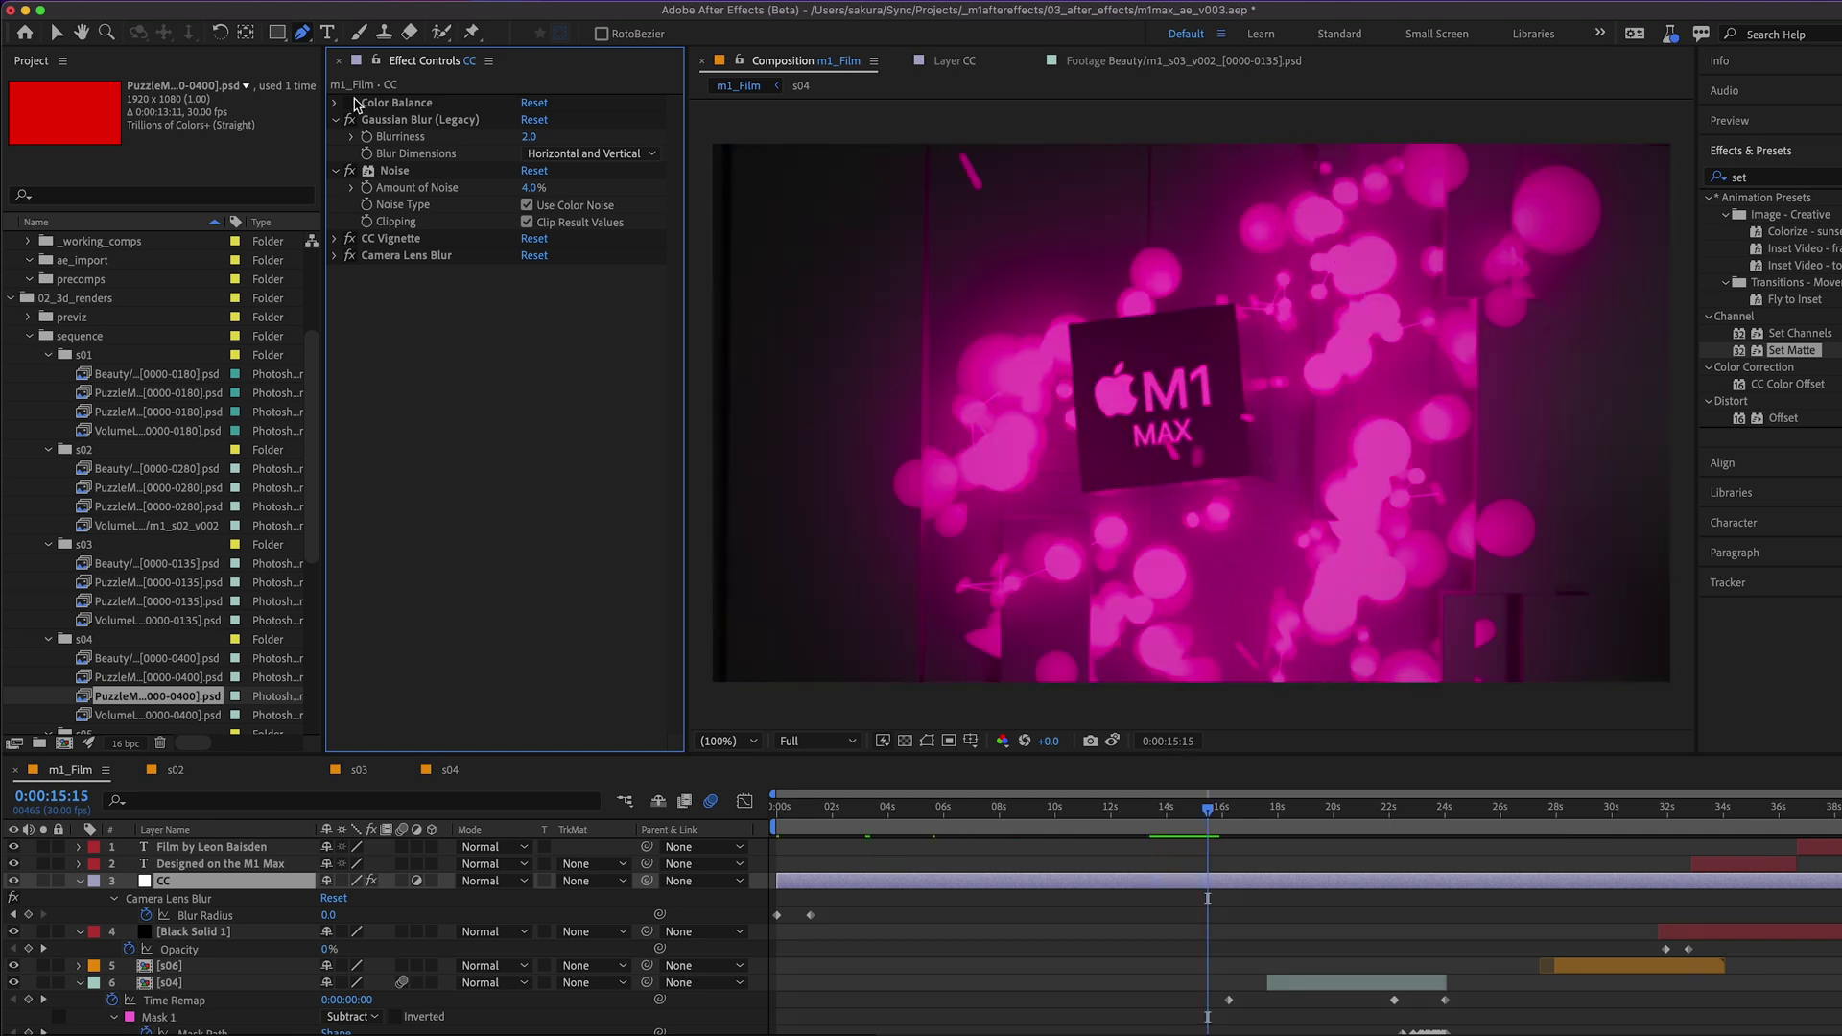
left_click(350, 103)
Expand Color Balance to examine its shadow and midtone values, and play the film from 0:00:15:15
left_click(335, 103)
left_click(499, 154)
left_click(555, 166)
left_click_drag(528, 187, 540, 191)
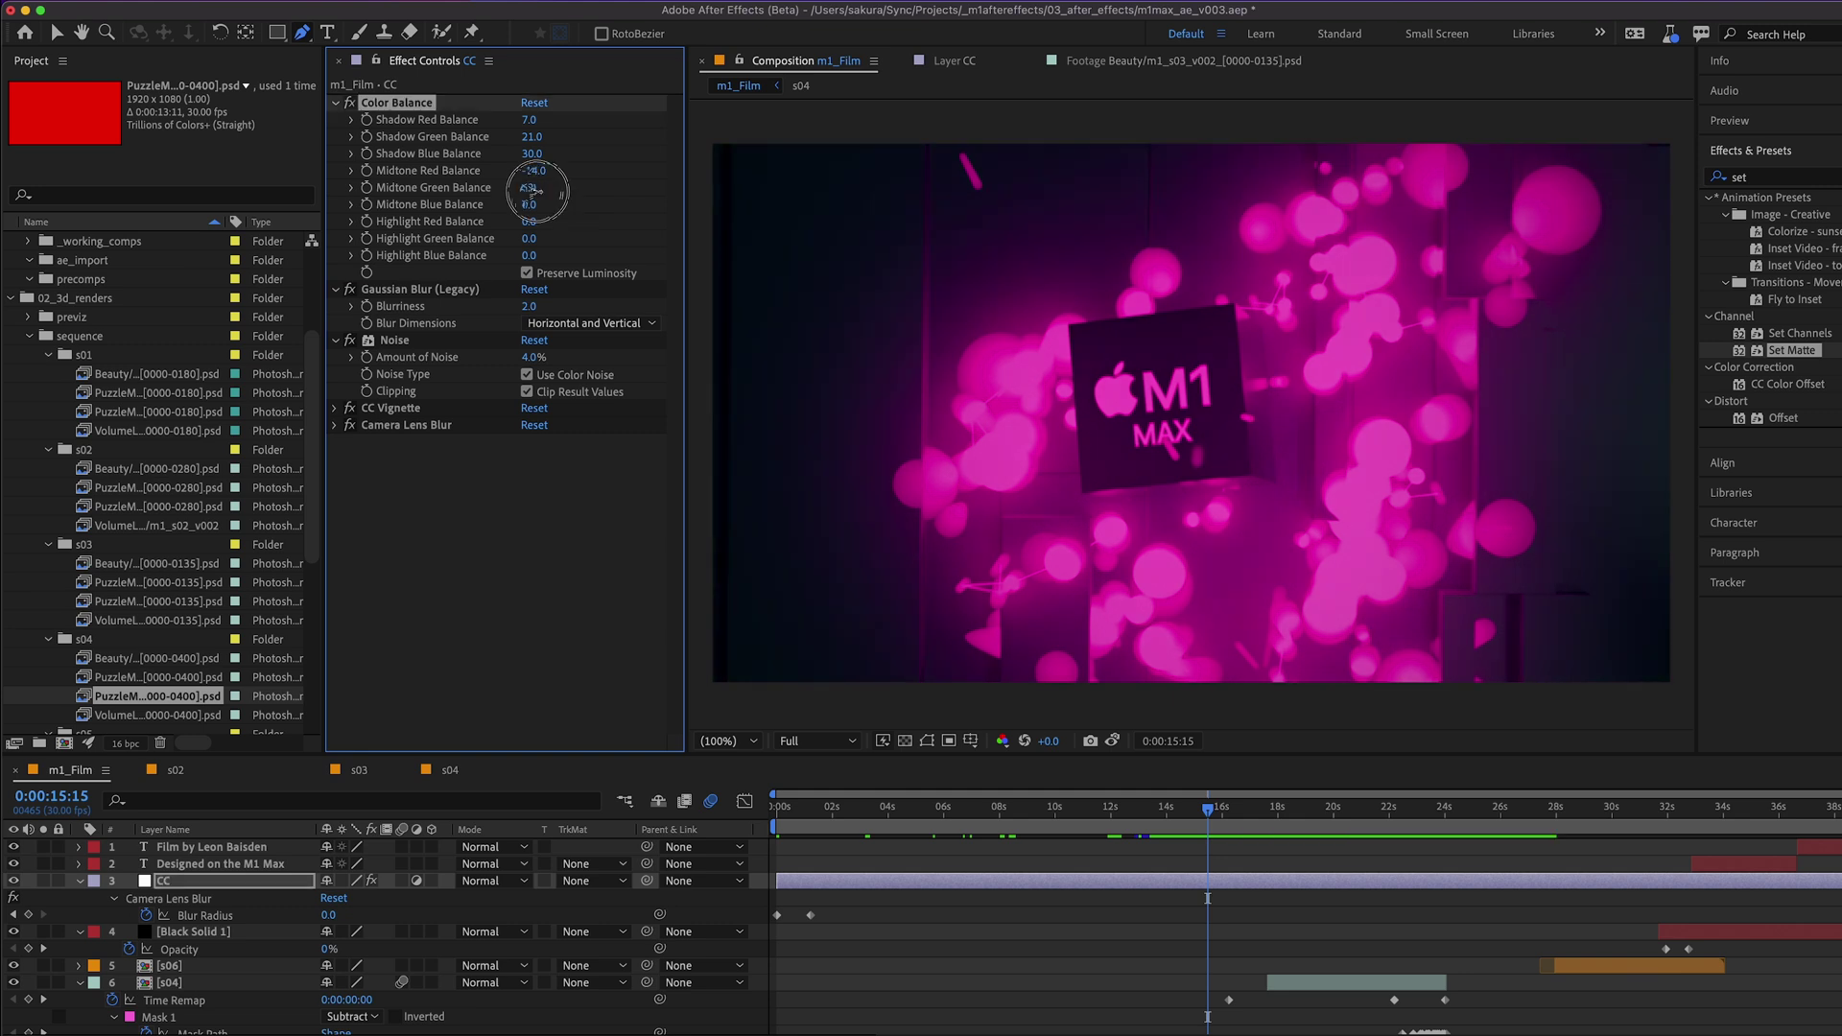
key("space")
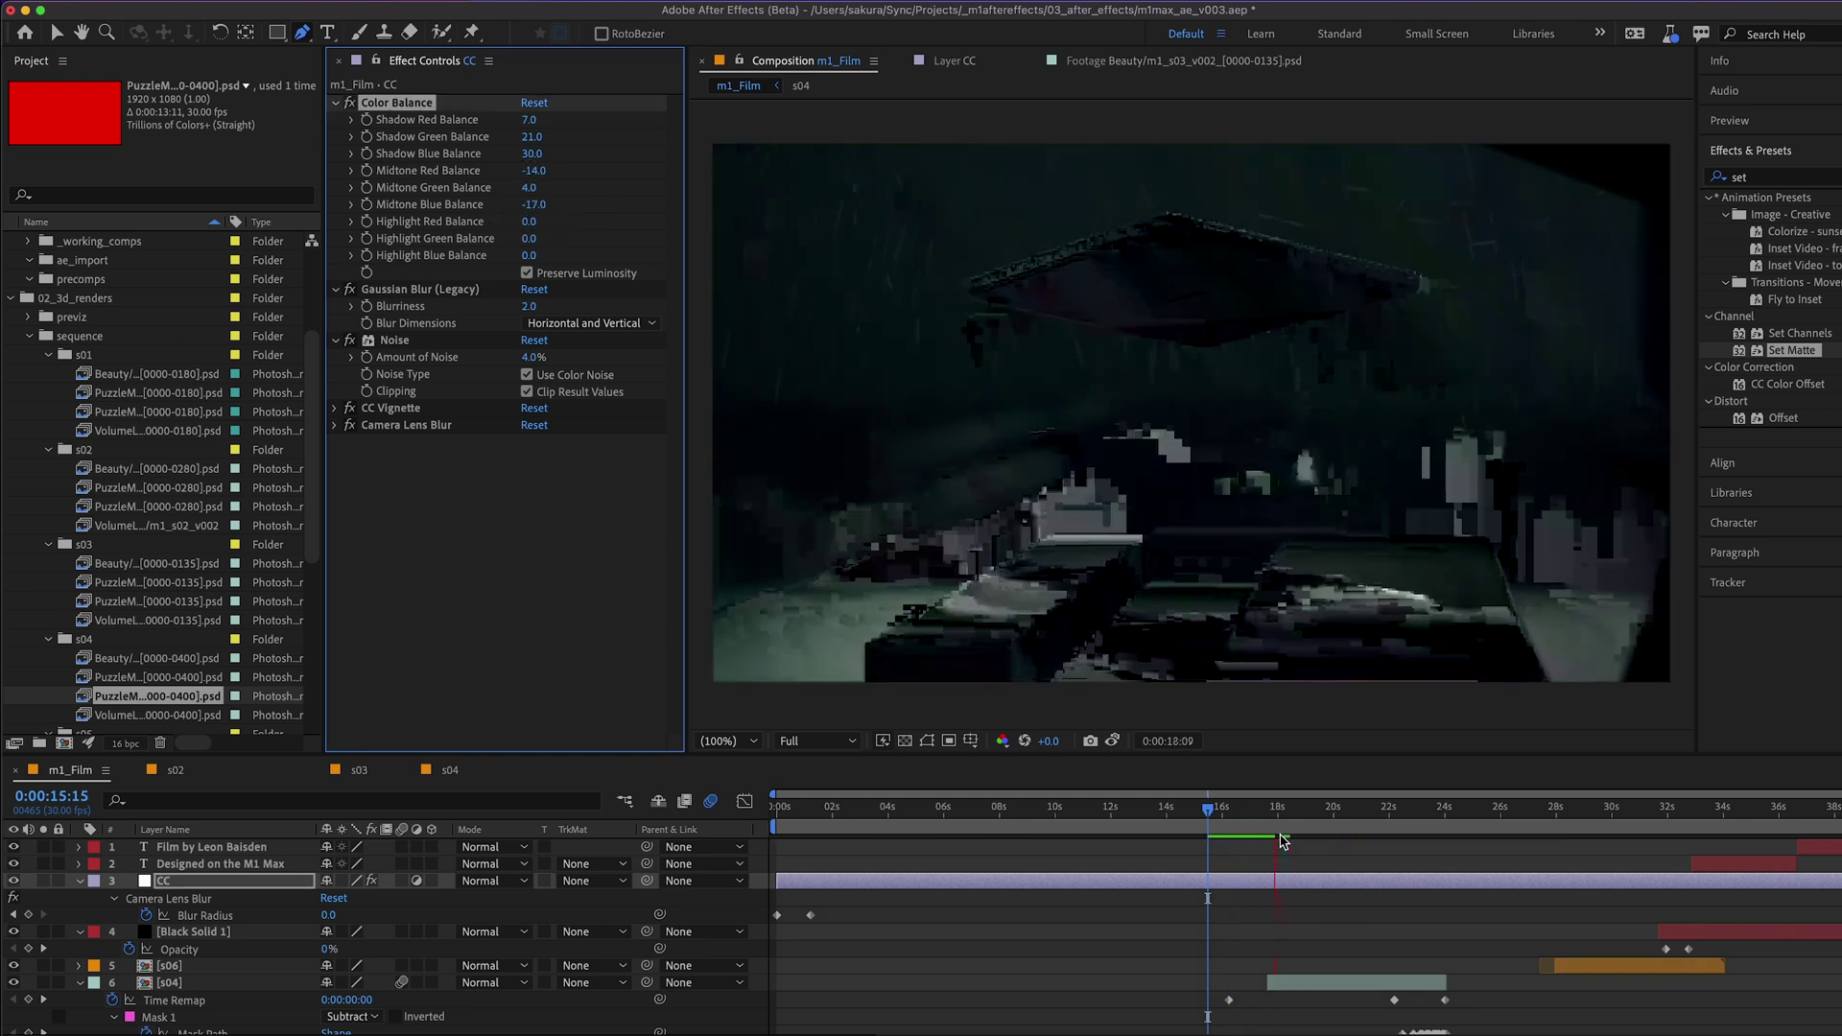
Stop playback, select the s04 layer and scrub m1_Film to about 0:00:22:03 to examine the laptop shot
key("space")
scroll(1354, 854, "down", 3)
left_click(1361, 869)
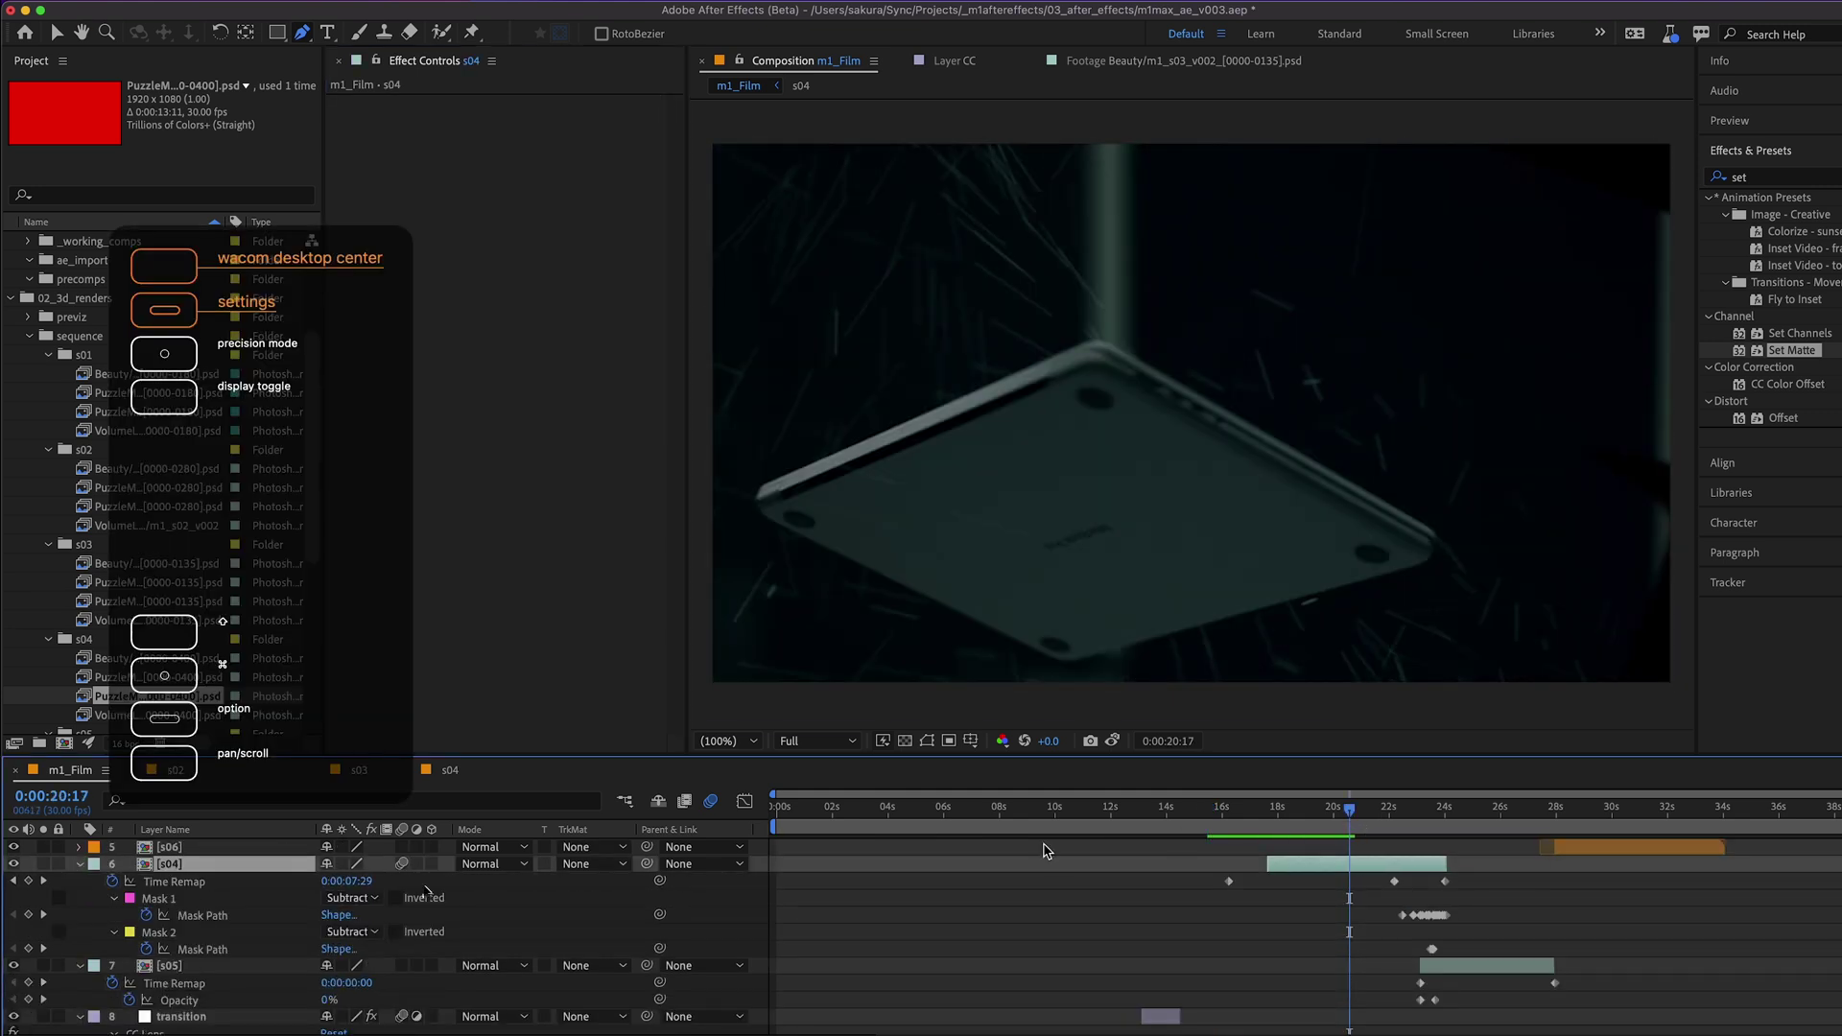
left_click_drag(1351, 814, 1394, 820)
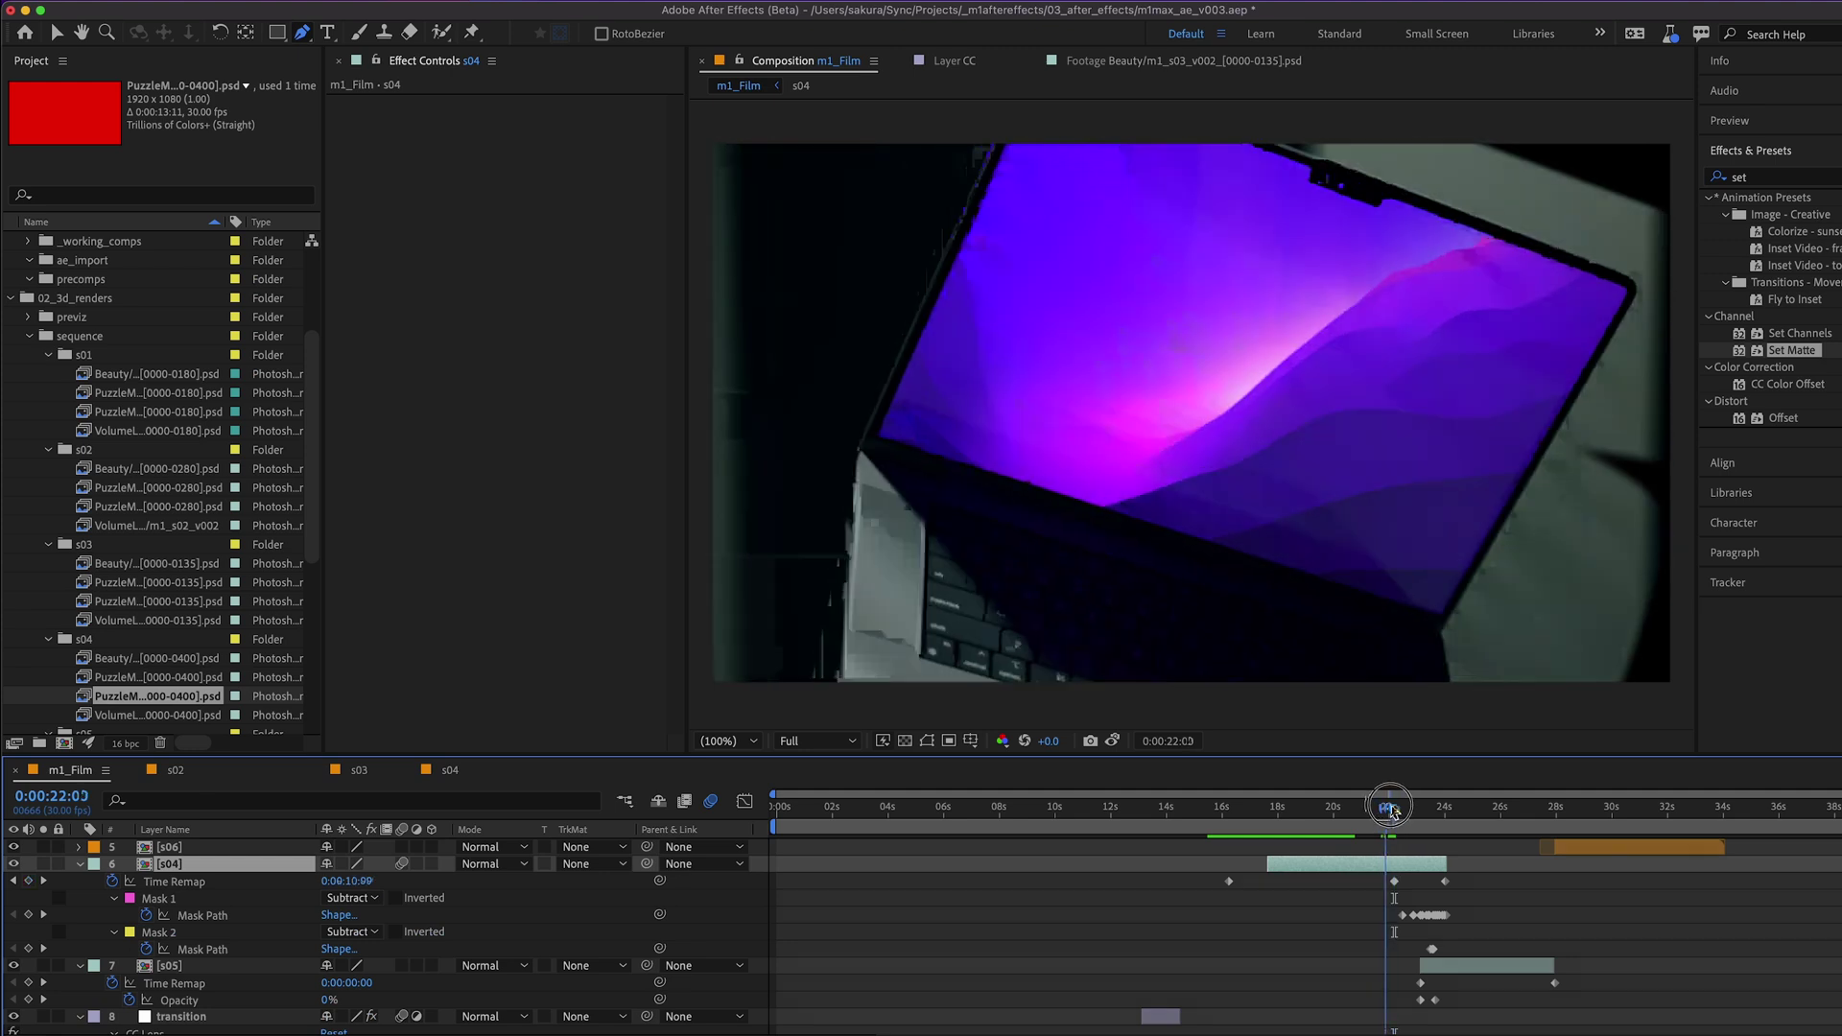
key("super+shift+d")
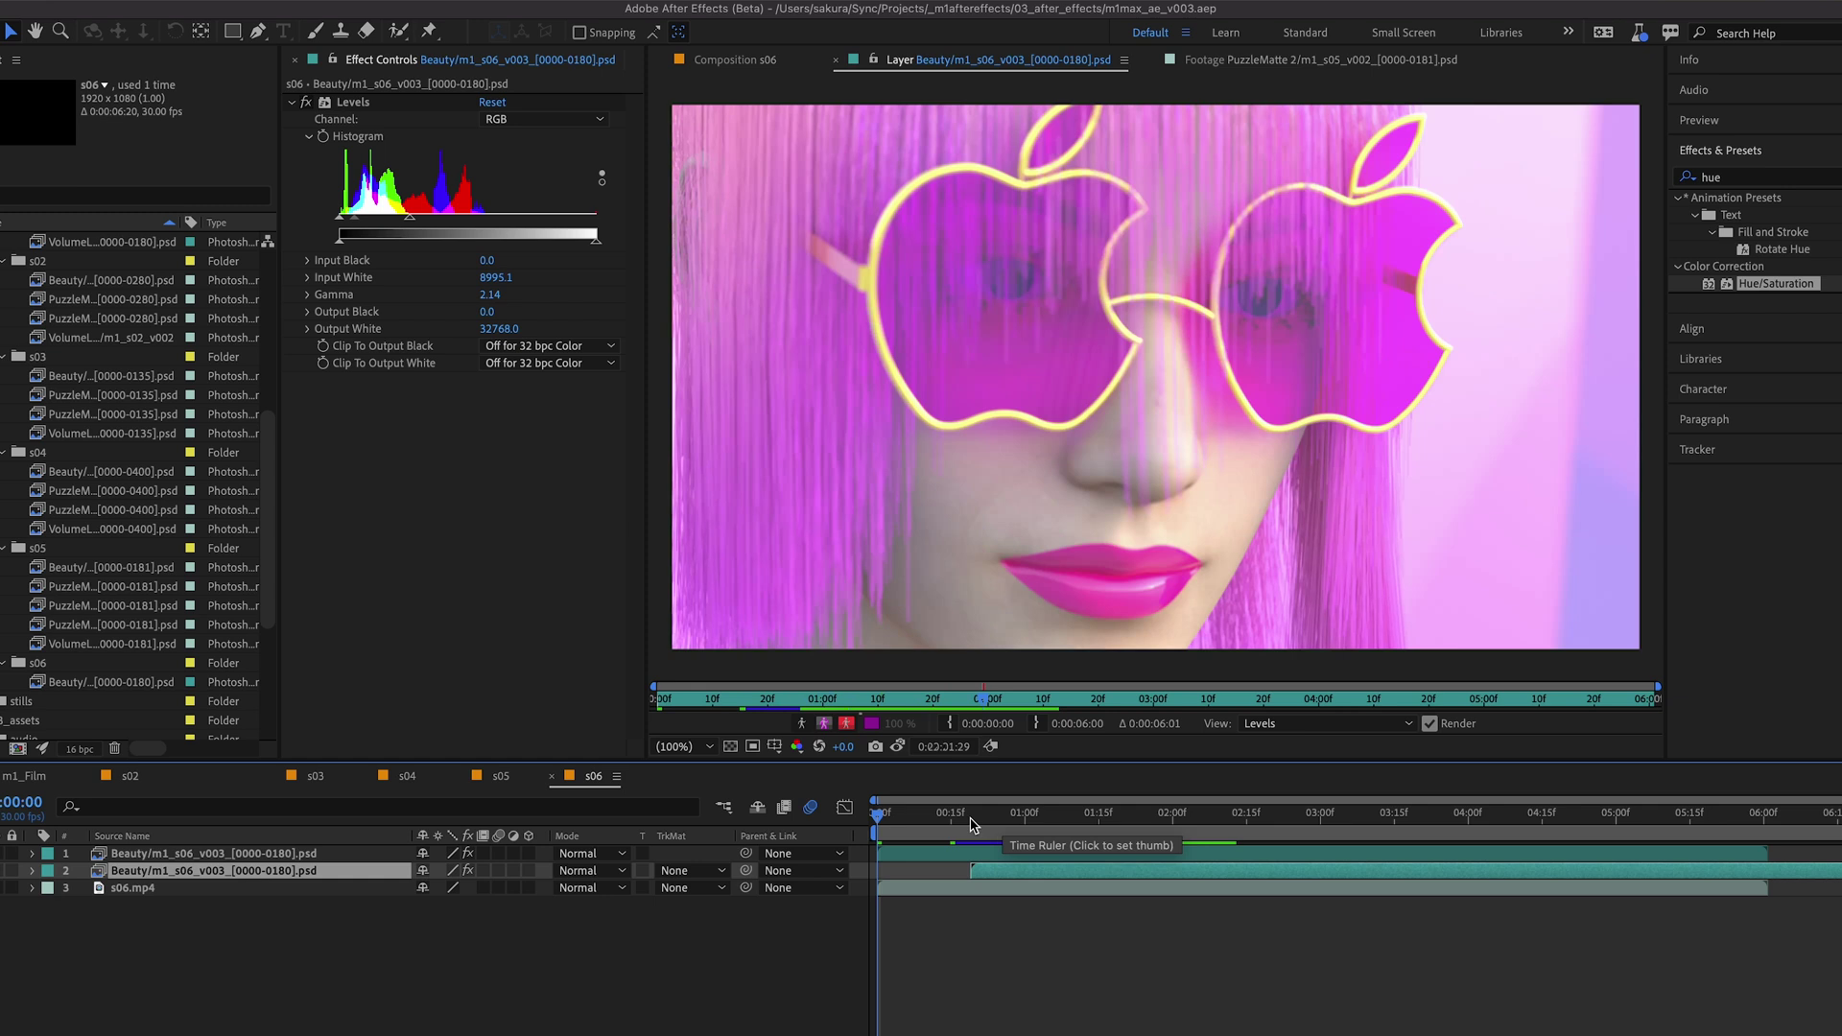
Preview the topmost Beauty layer of s06 and return to the s06 composition view
left_click(240, 854)
key("space")
left_click(721, 59)
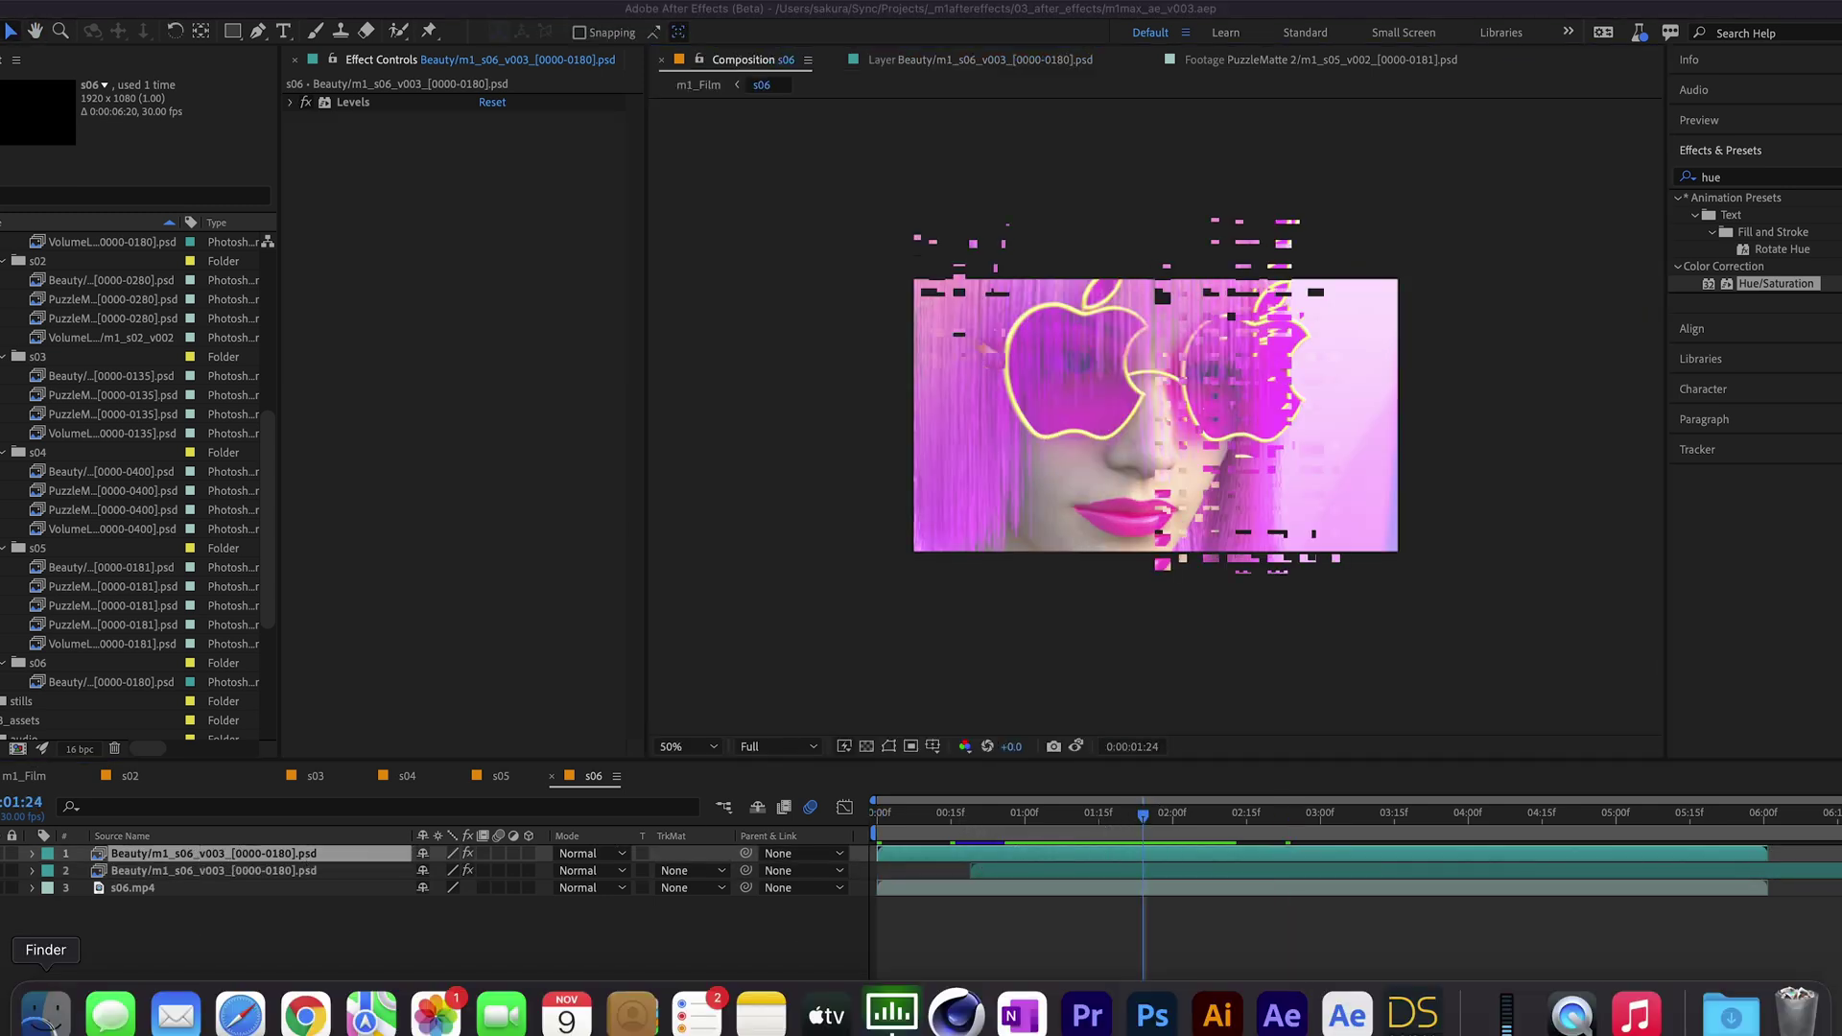
Import the m1_s06_v003 render folder from Finder into the project as footage, choosing a single PSD layer
left_click(1068, 357)
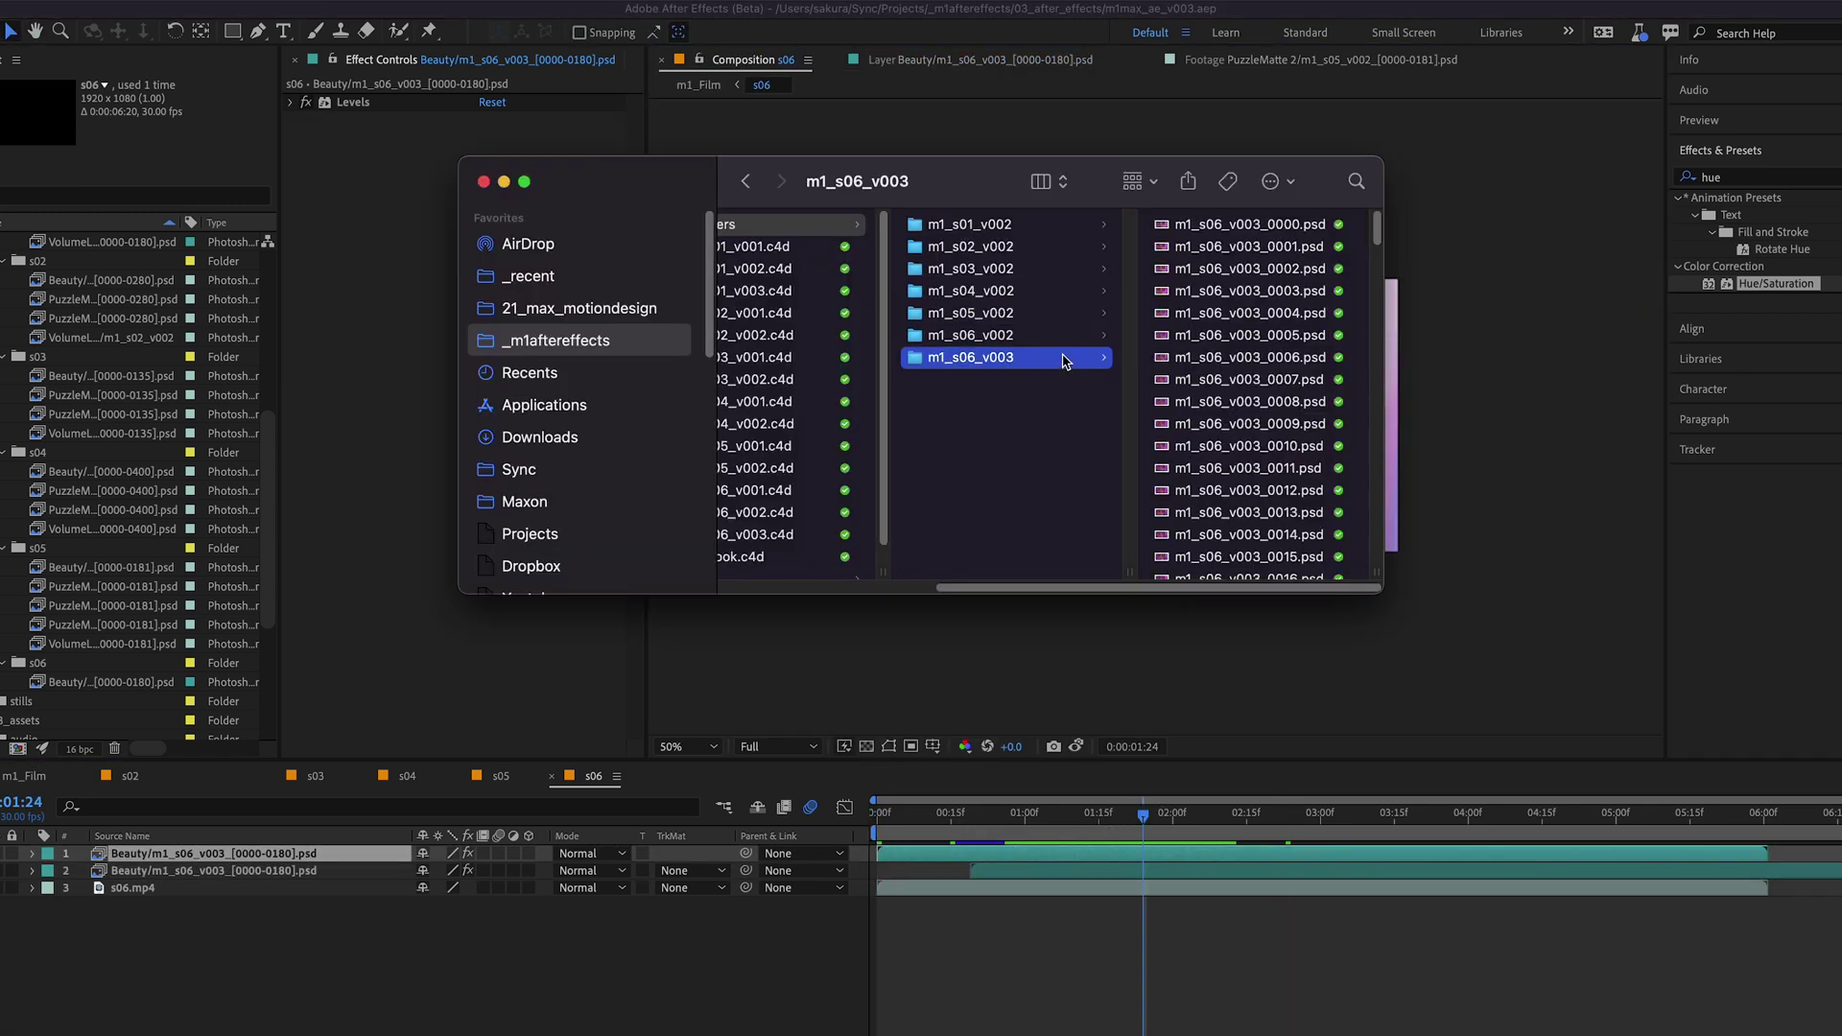
left_click_drag(1041, 364, 144, 665)
left_click(678, 497)
left_click(851, 498)
left_click(894, 489)
left_click(952, 644)
Import m1_s06_v003_0000.psd from the m1_s06_v003 renders folder as footage, choosing the Hair (Multiply) layer at document size
left_click(165, 2)
mouse_move(350, 279)
left_click(487, 303)
left_click(1038, 342)
left_click(1276, 209)
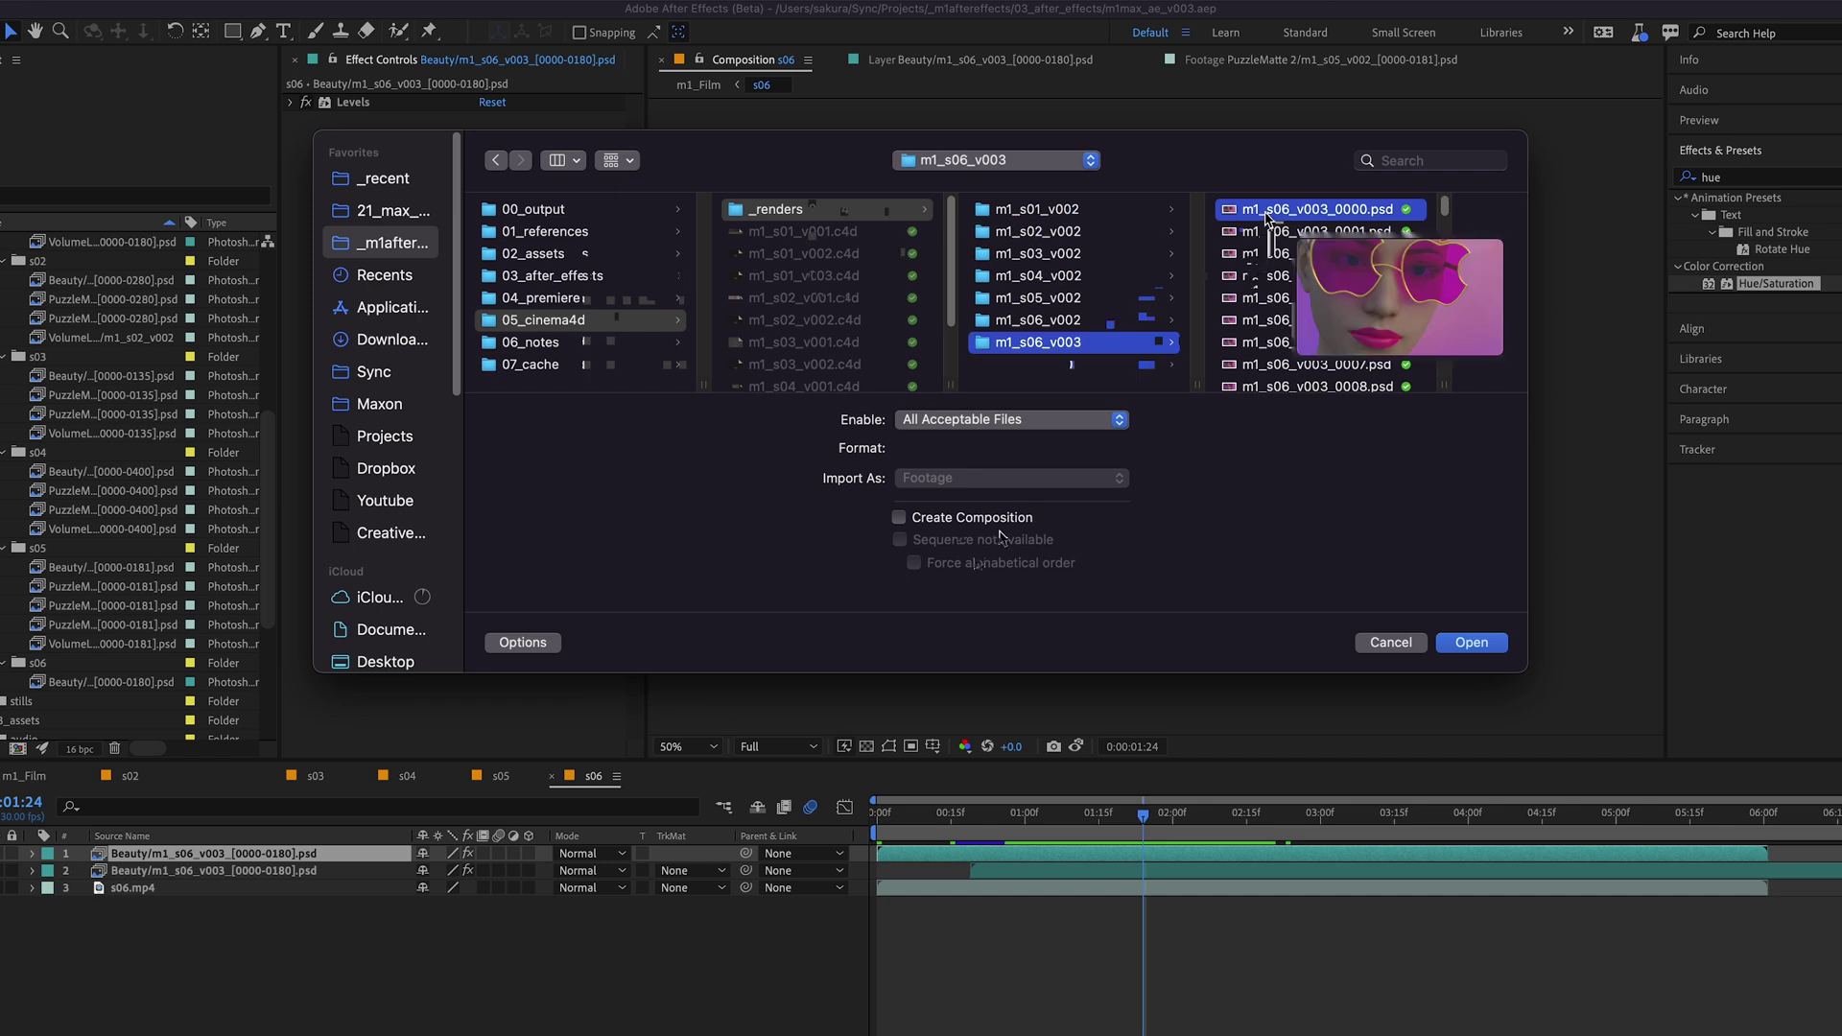
left_click(1472, 643)
left_click(714, 498)
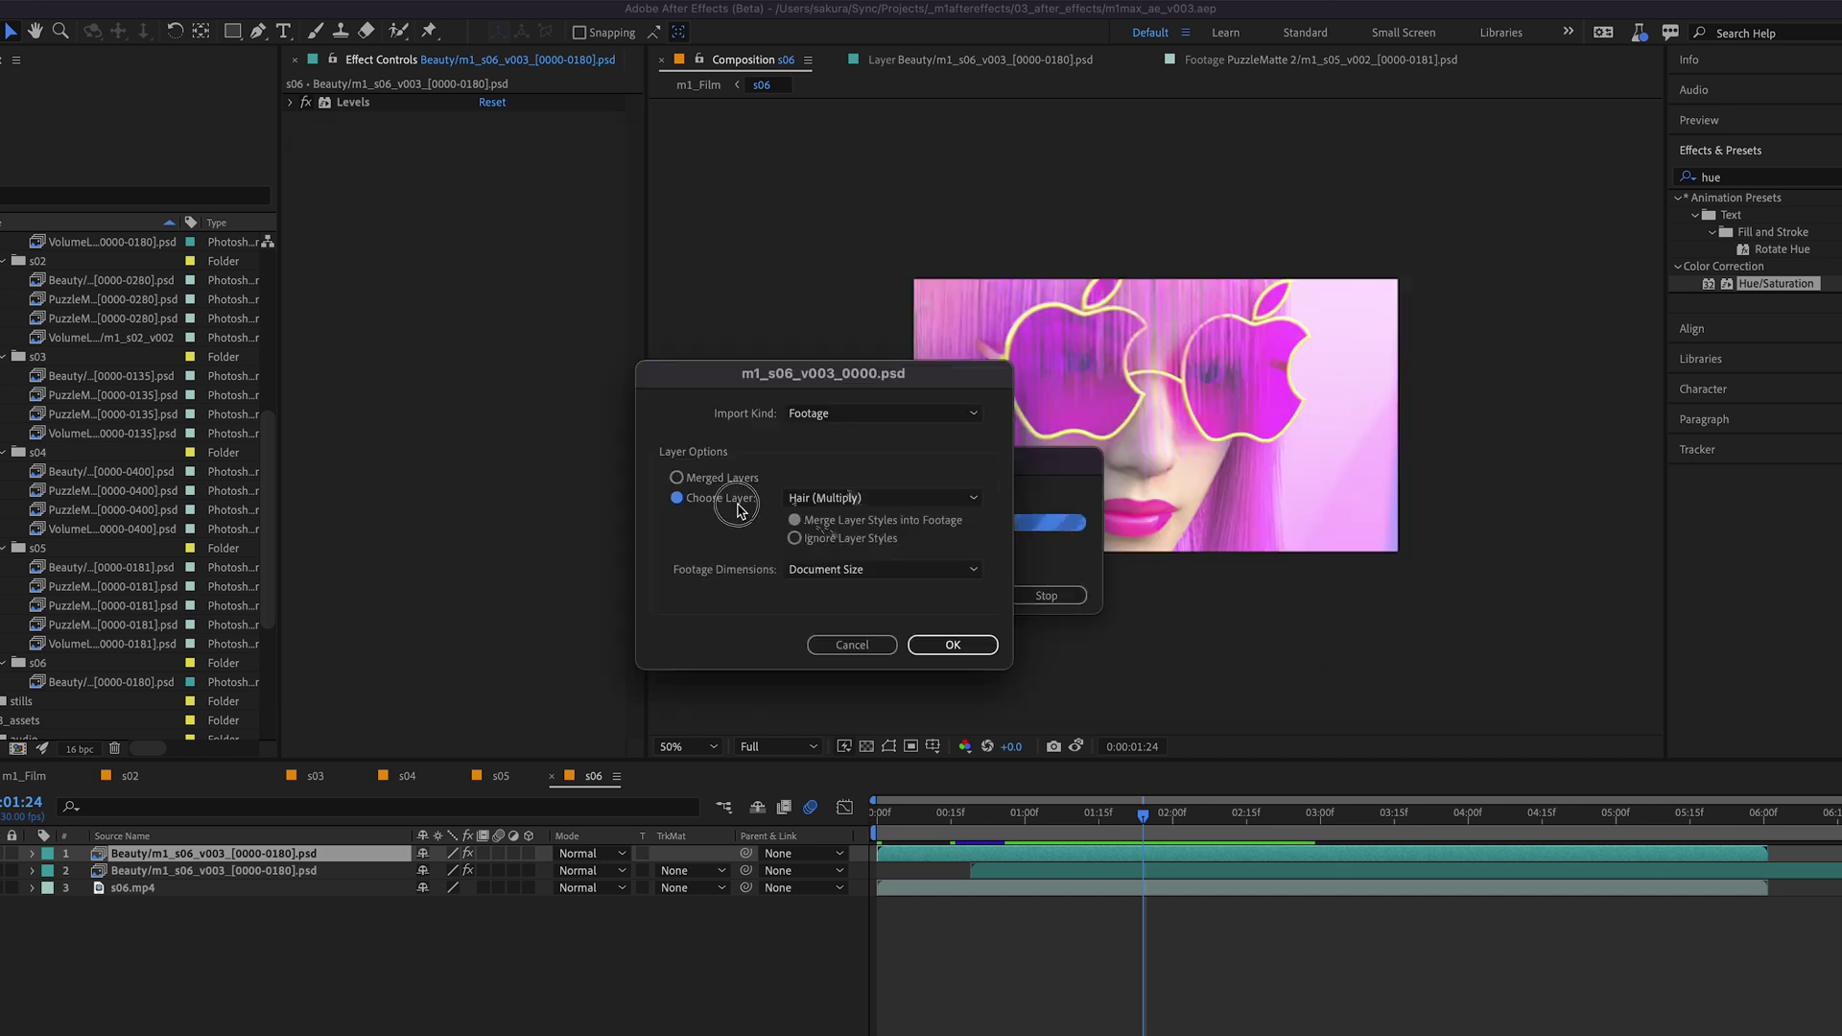
left_click(951, 644)
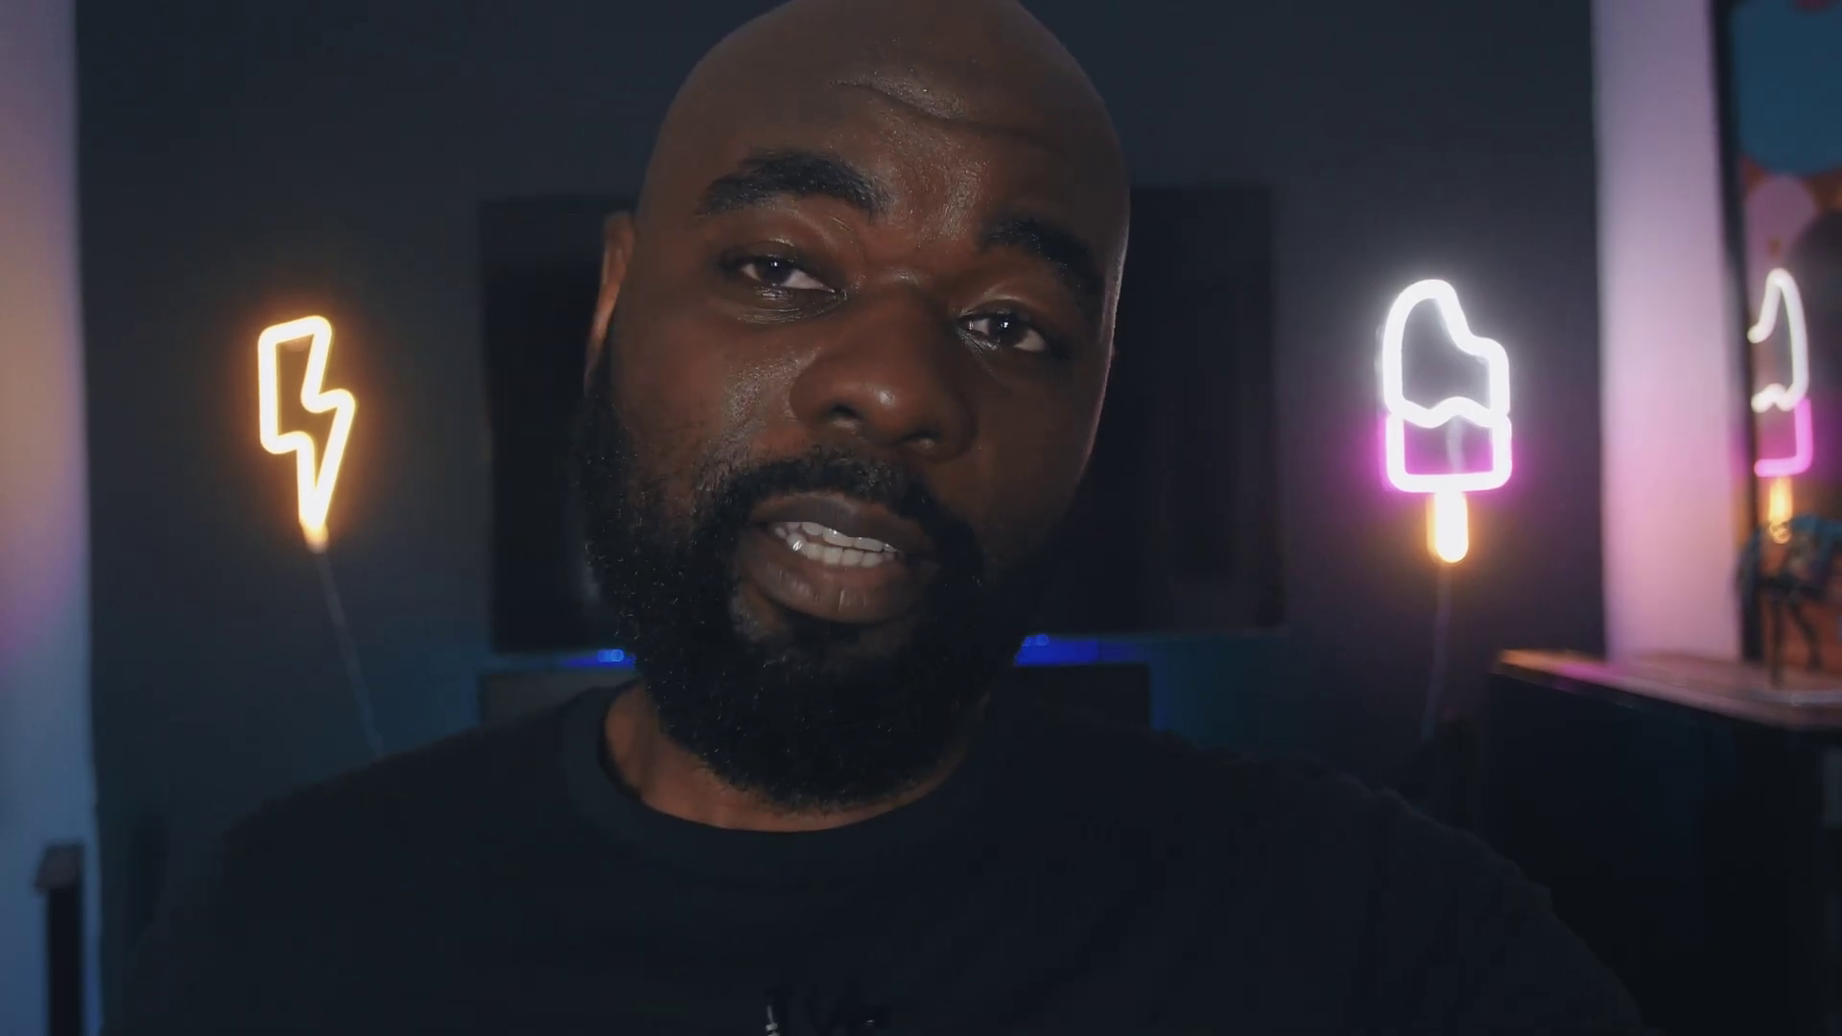